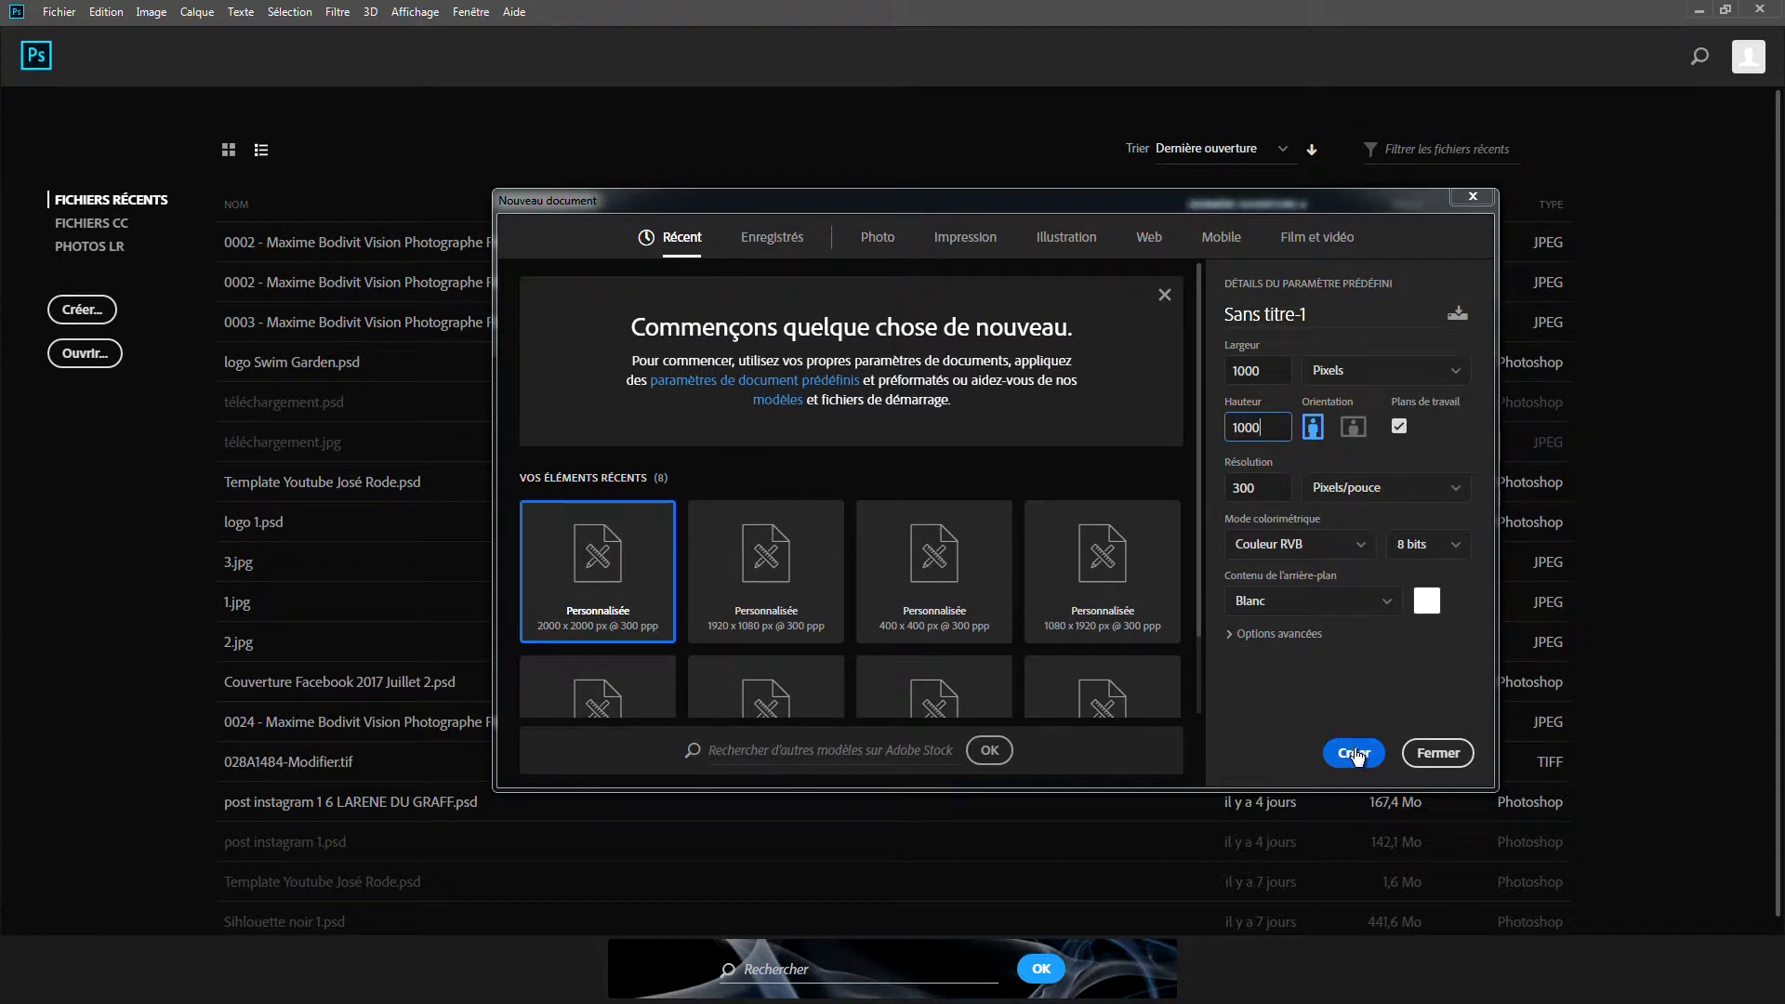
# Step: Create a new 1000 × 1000 px document at 300 pixels per inch in 8-bit RGB with a white background and an artboard
pyautogui.click(1355, 753)
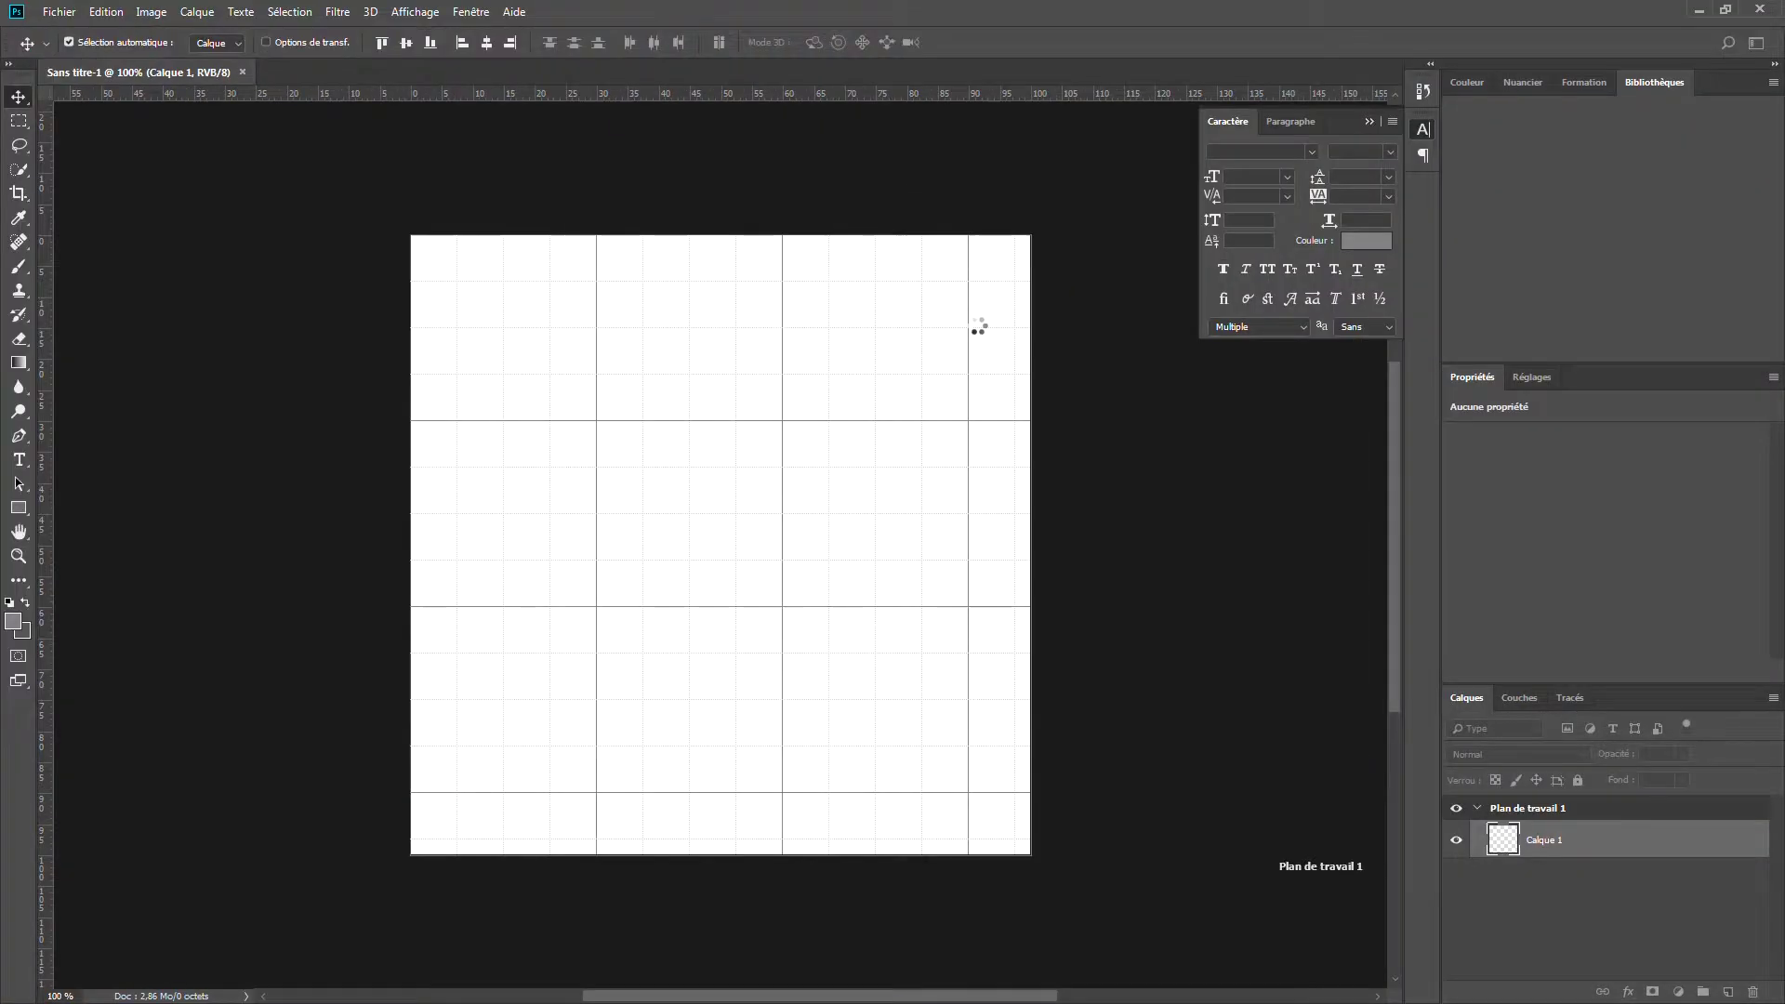
pyautogui.click(817, 411)
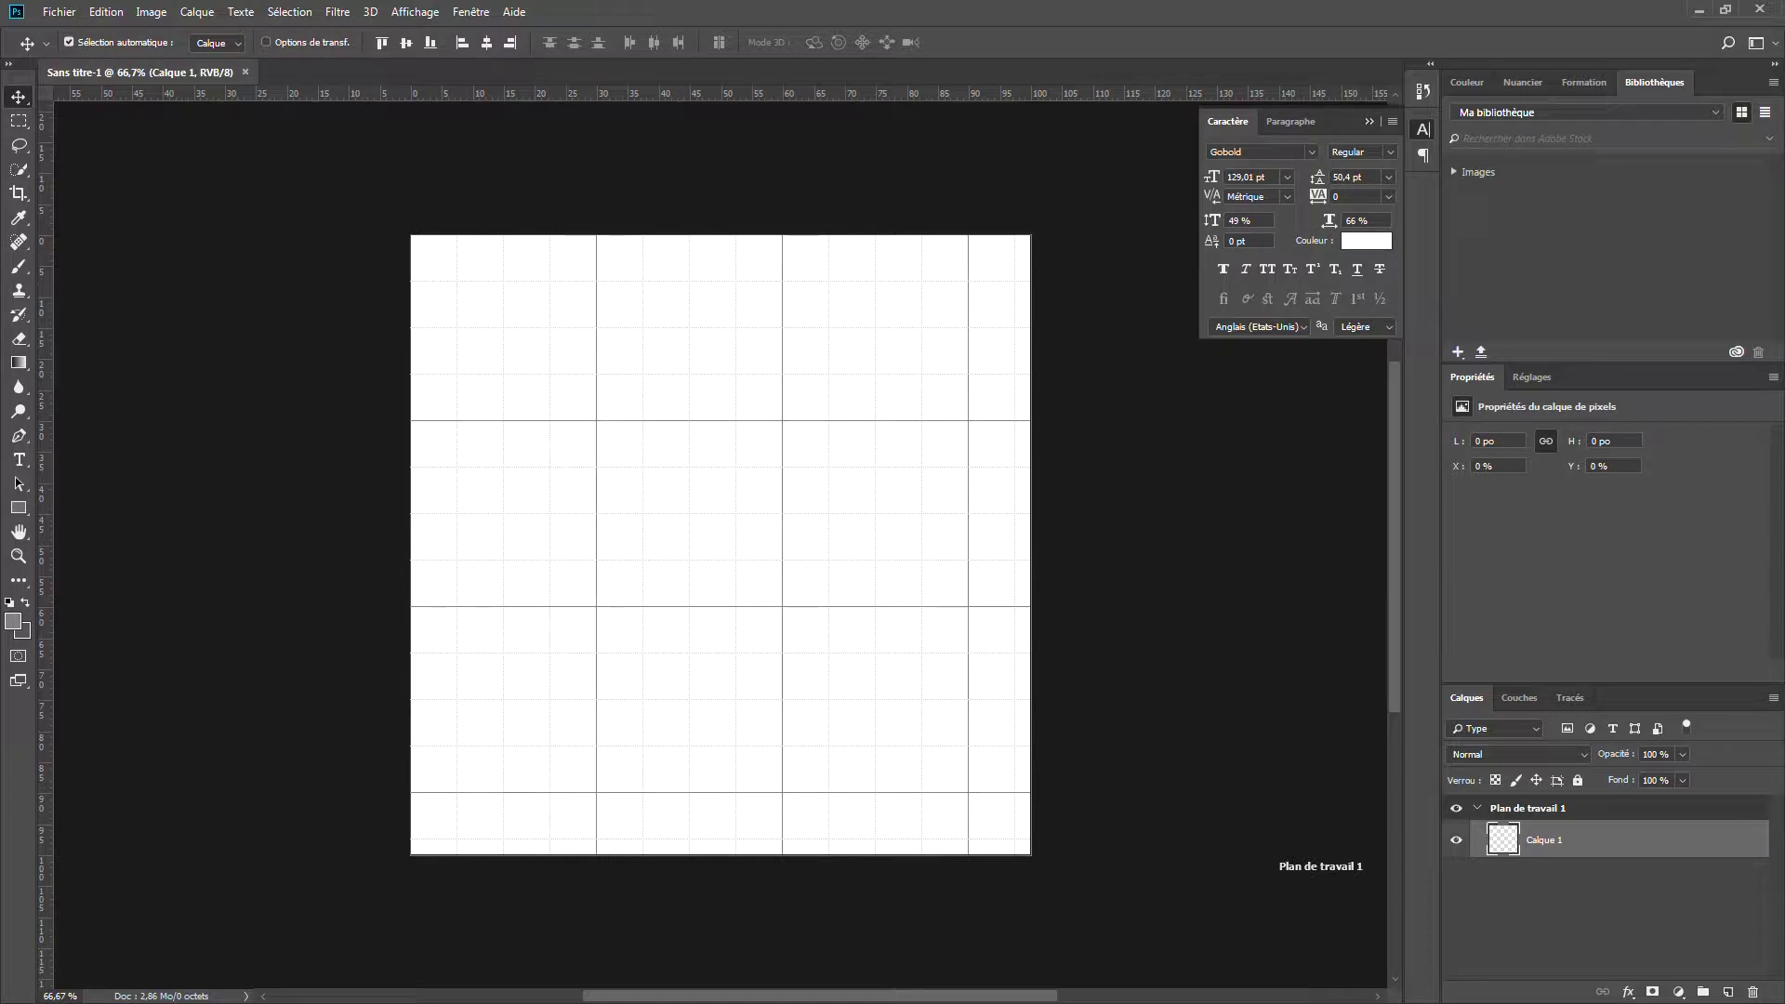
# Step: Place the Logo image from the 10.Tuto Graff logo folder on the artboard and enlarge it slightly to about 444 × 569 px
pyautogui.hotkey('alt', 'Tab')
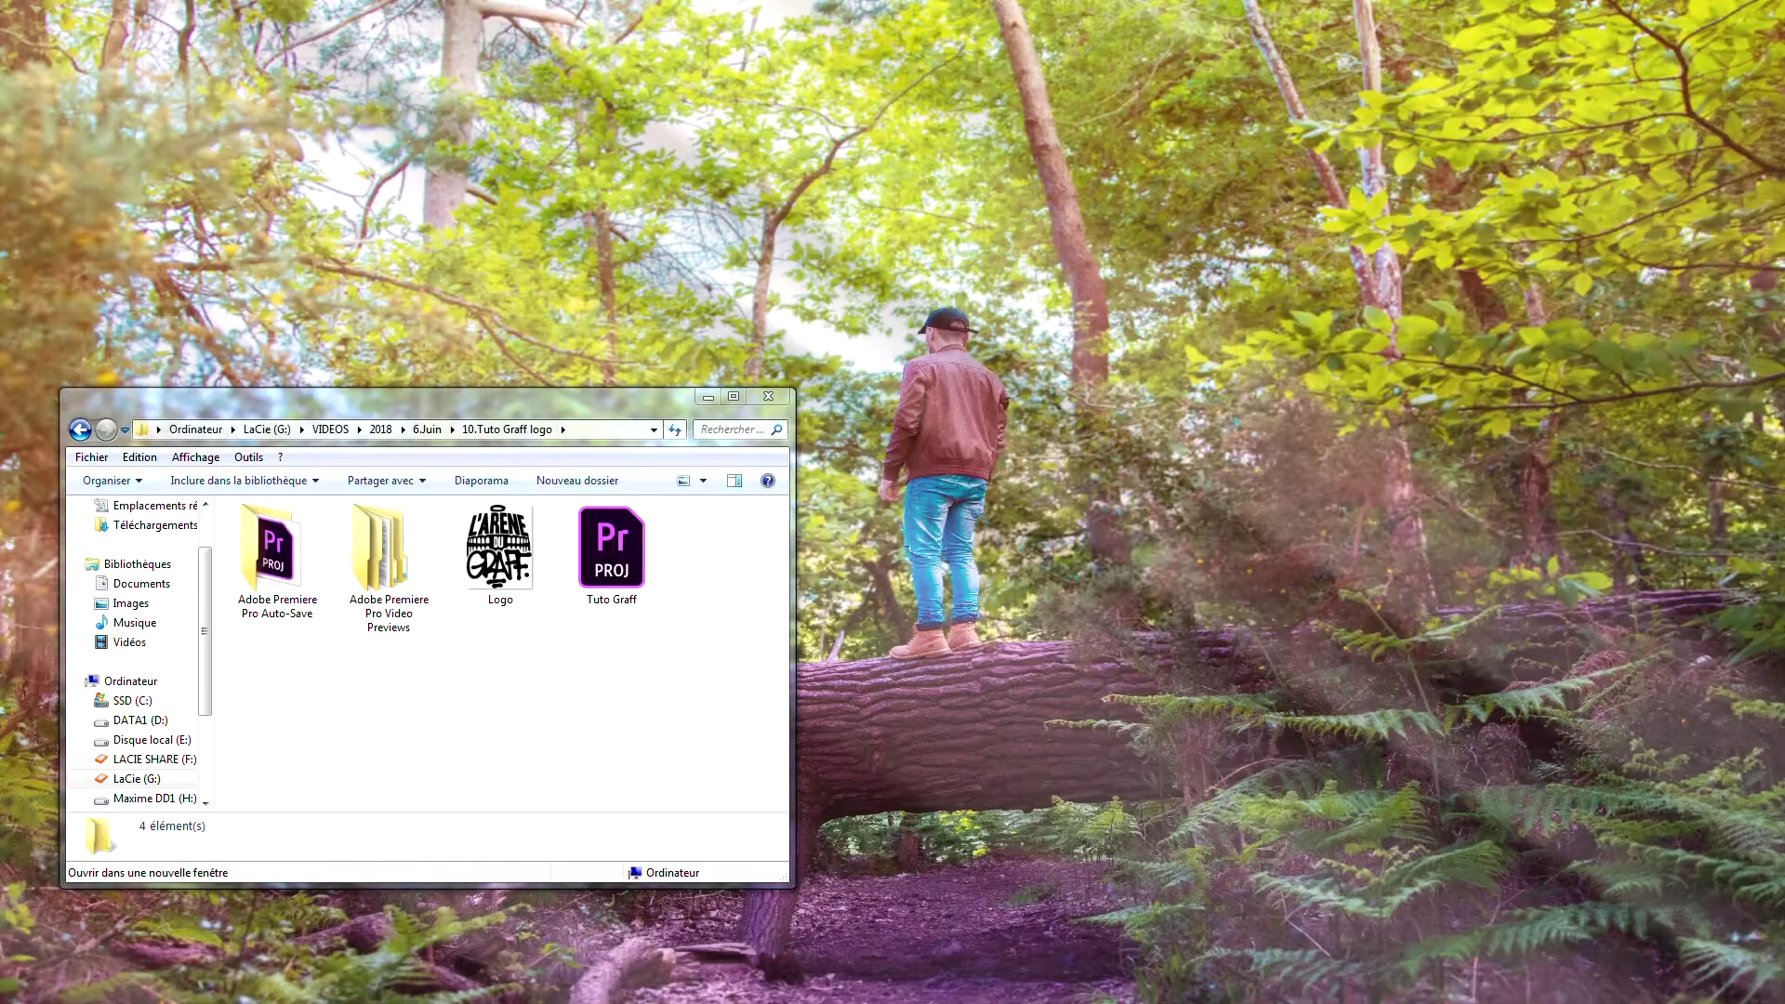
pyautogui.click(532, 550)
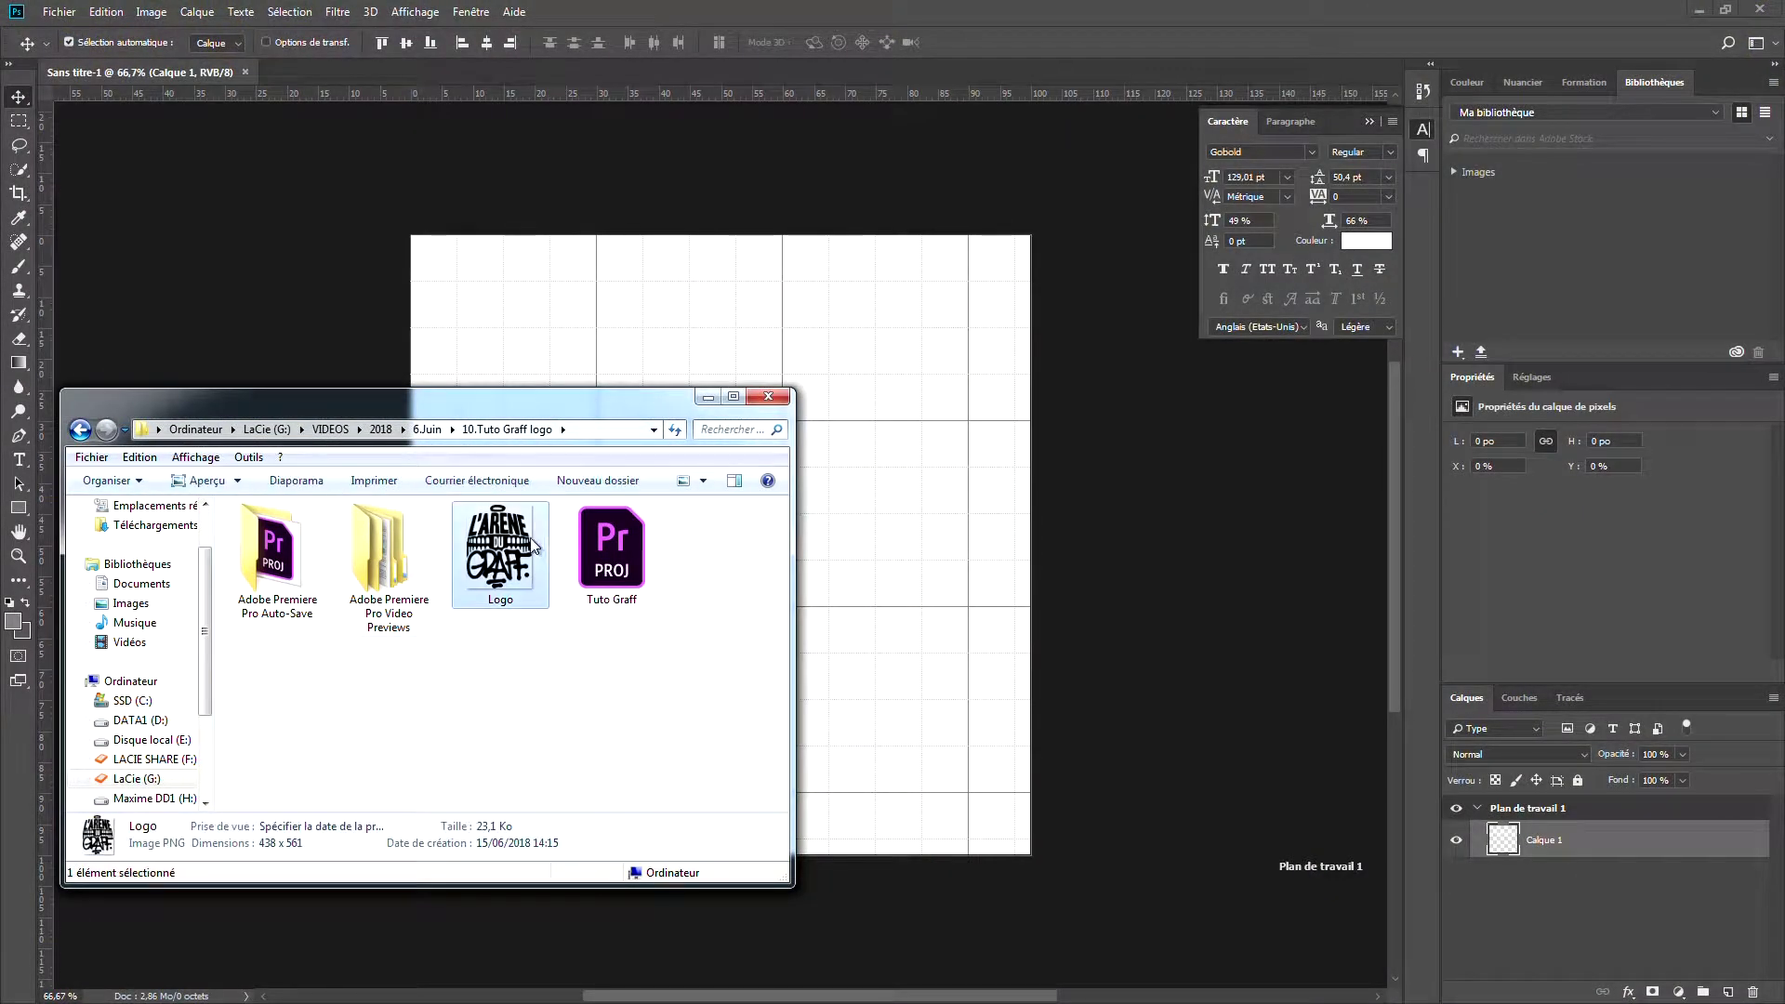
pyautogui.moveTo(550, 410); pyautogui.dragTo(1496, 267)
pyautogui.moveTo(1448, 414); pyautogui.dragTo(825, 530)
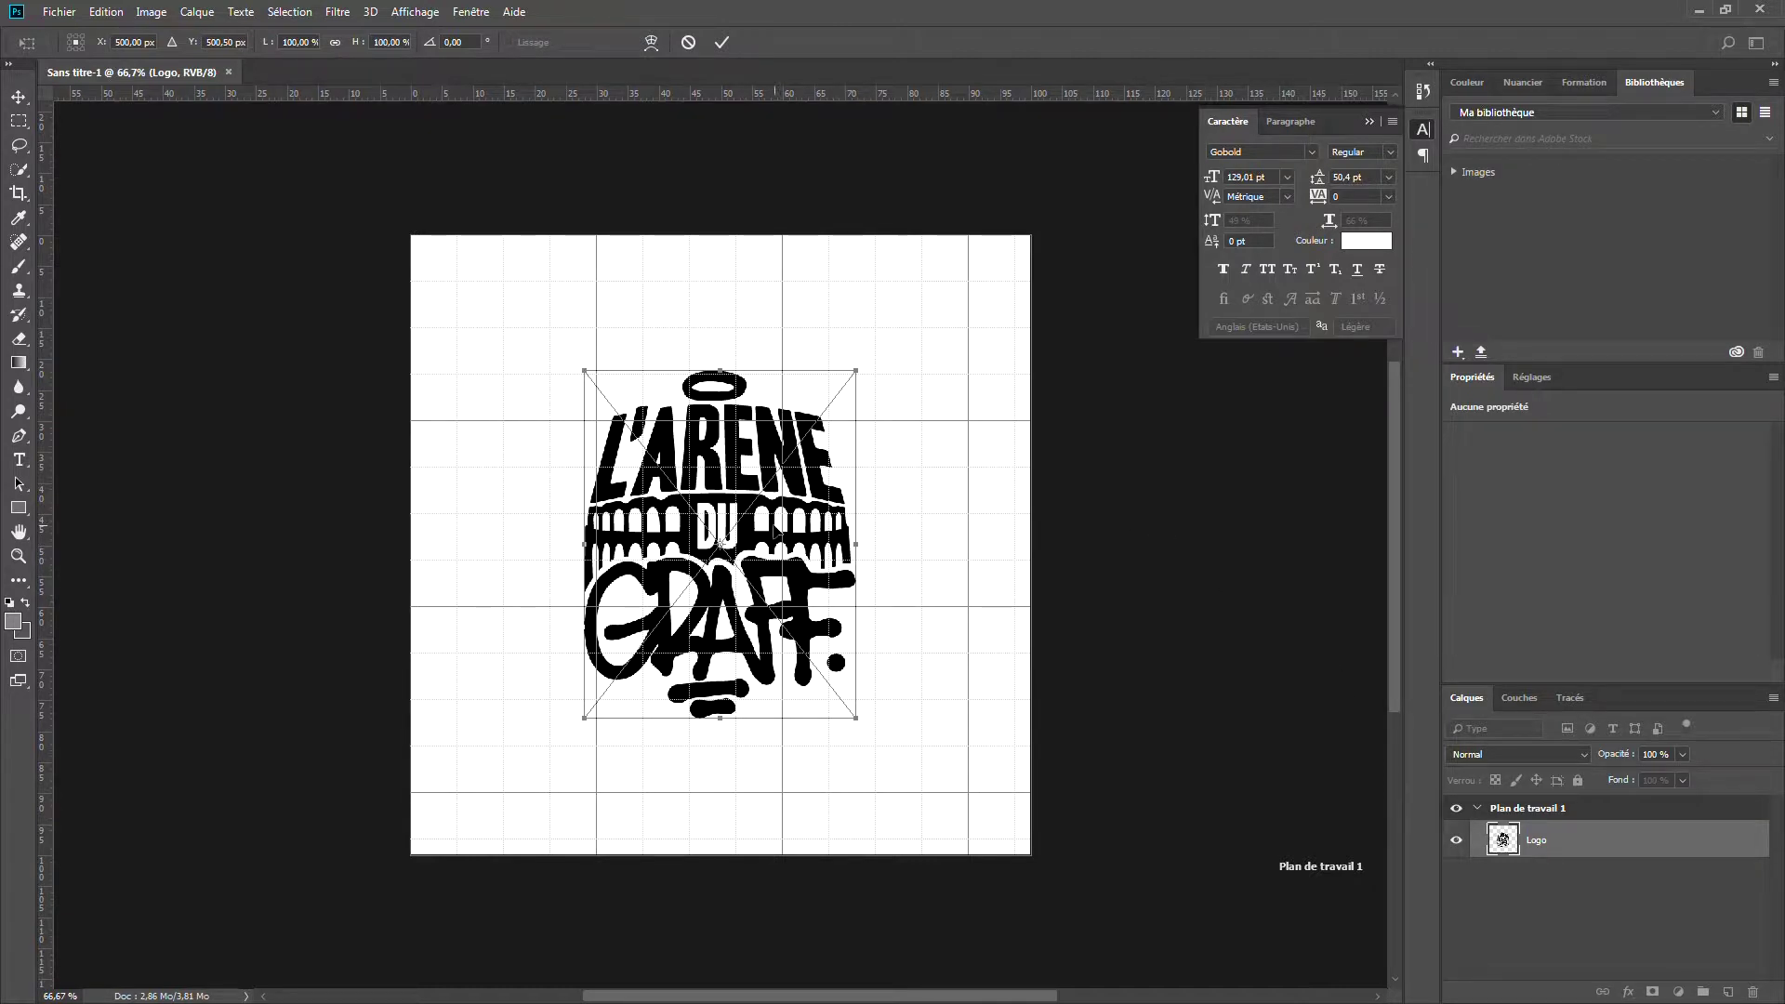
pyautogui.moveTo(854, 713)
pyautogui.mouseDown()
pyautogui.moveTo(872, 728)
pyautogui.moveTo(859, 719)
pyautogui.mouseUp()
pyautogui.press('Return')
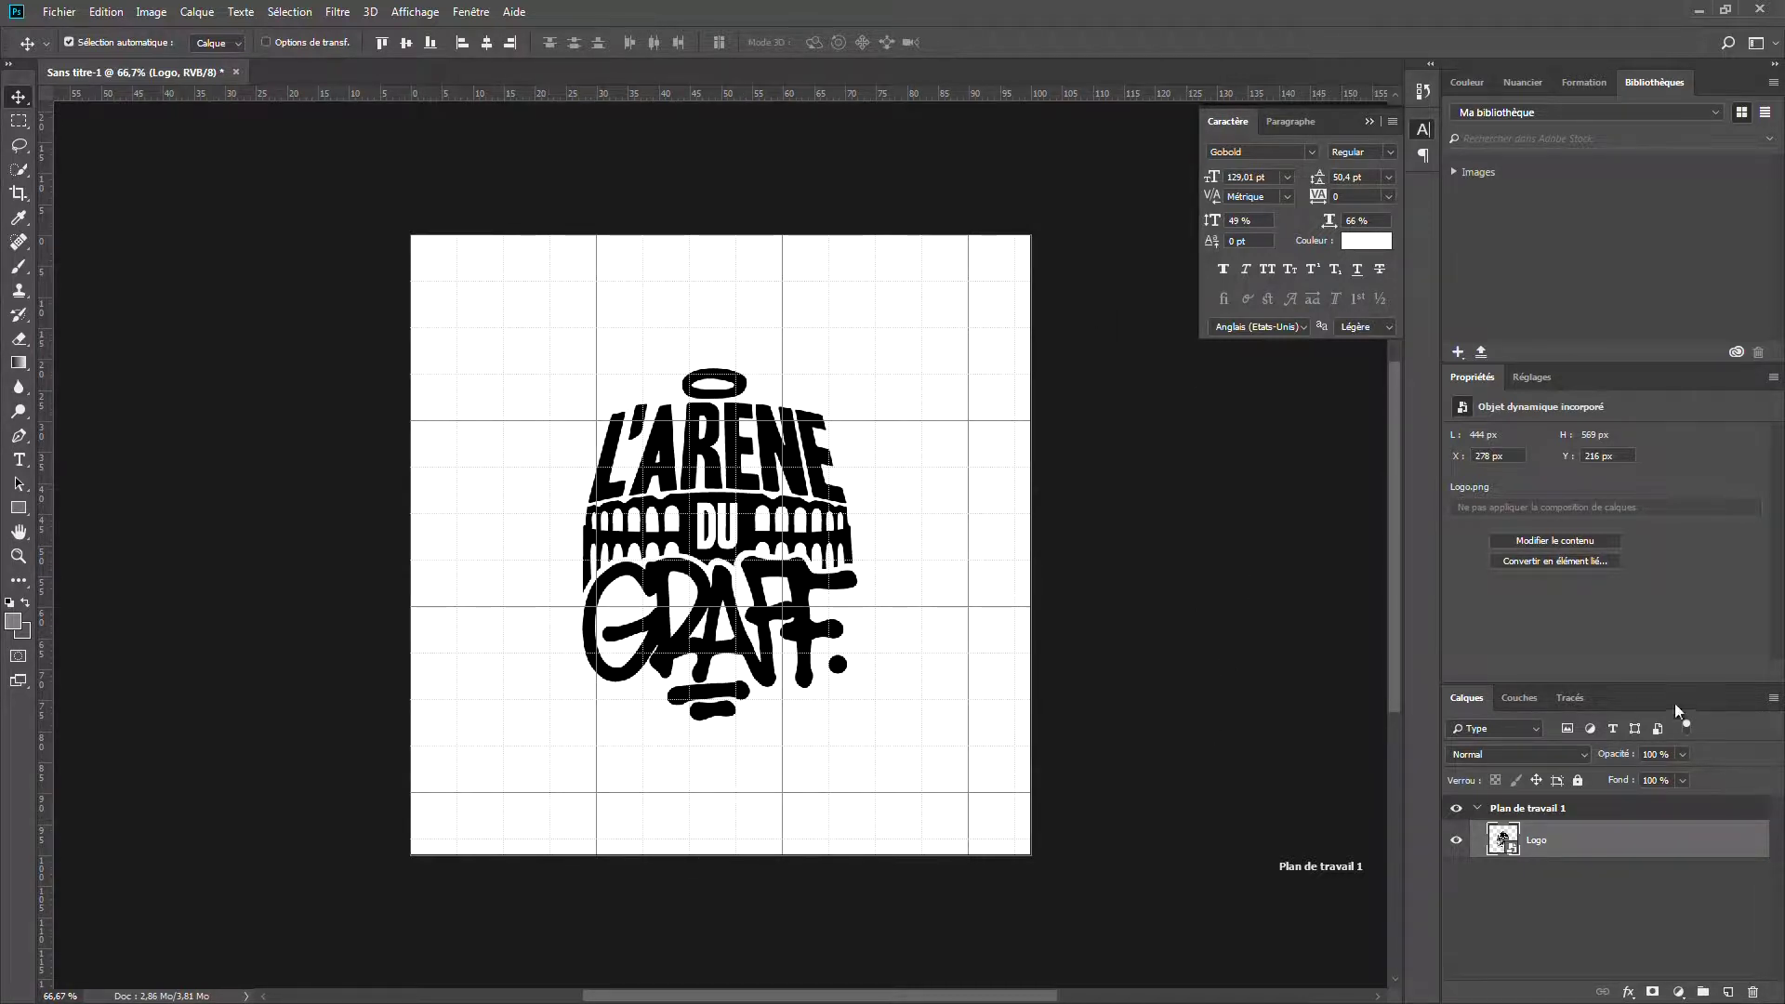
# Step: Set the background color of Plan de travail 1 to Transparent
pyautogui.click(1534, 809)
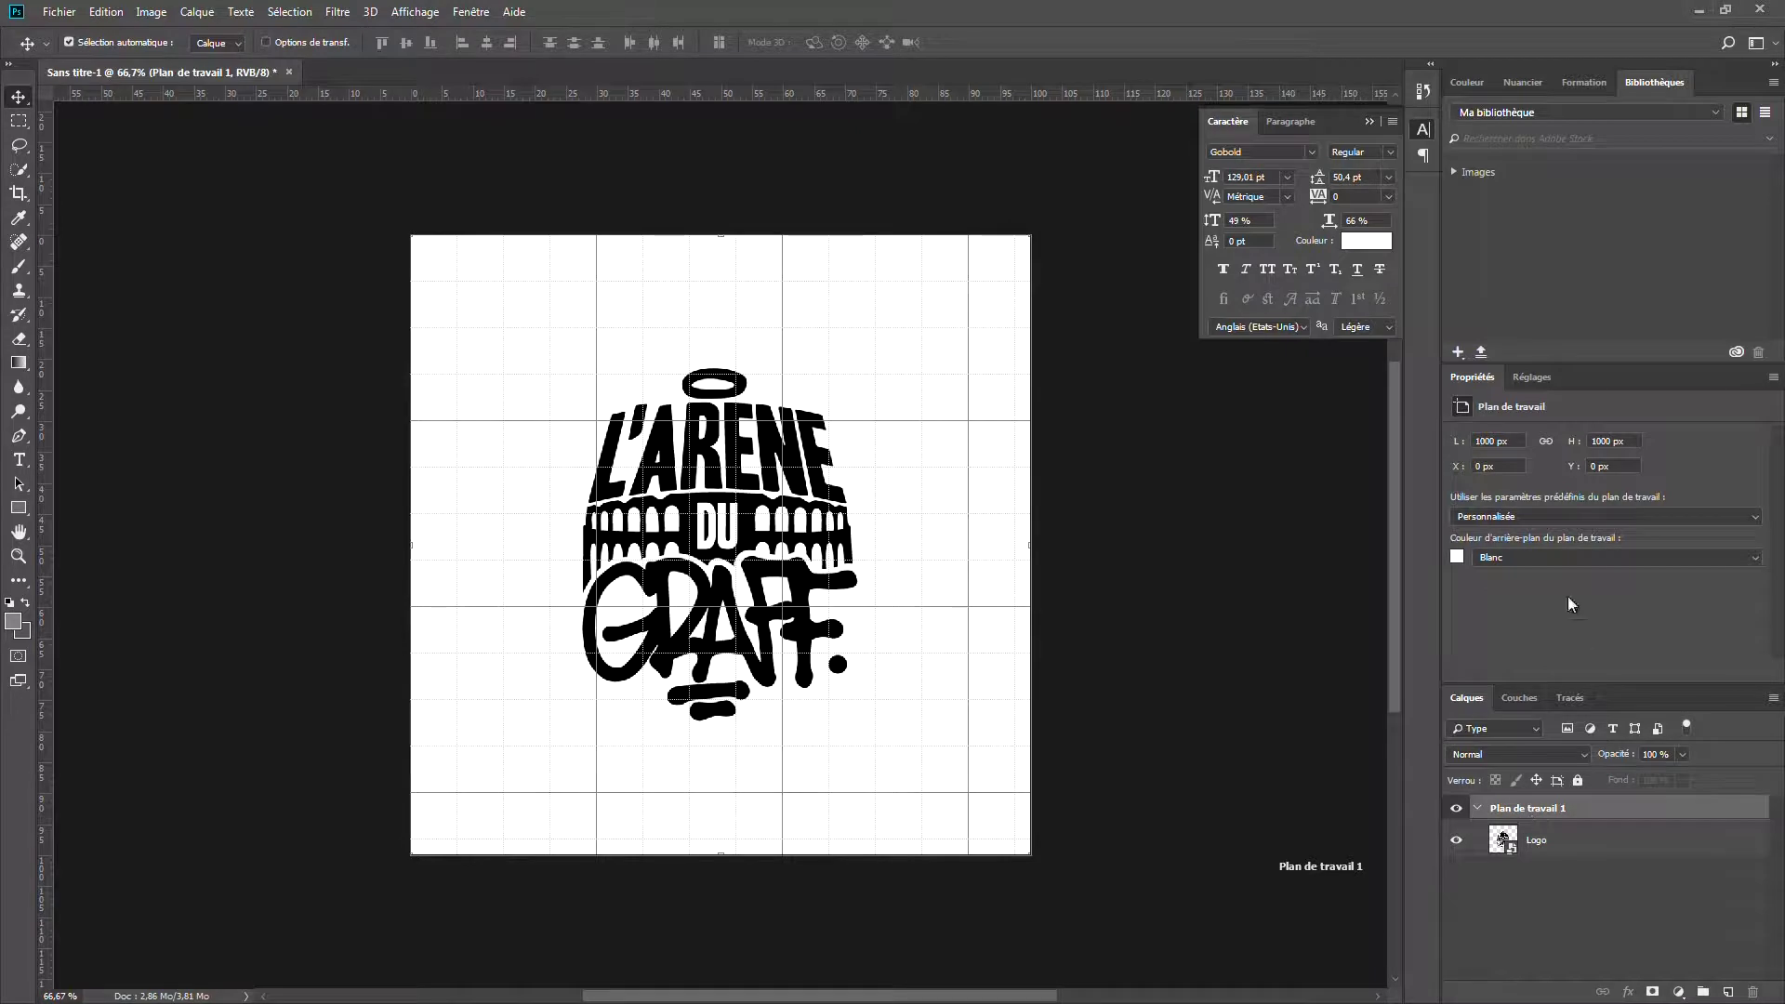
pyautogui.click(1558, 557)
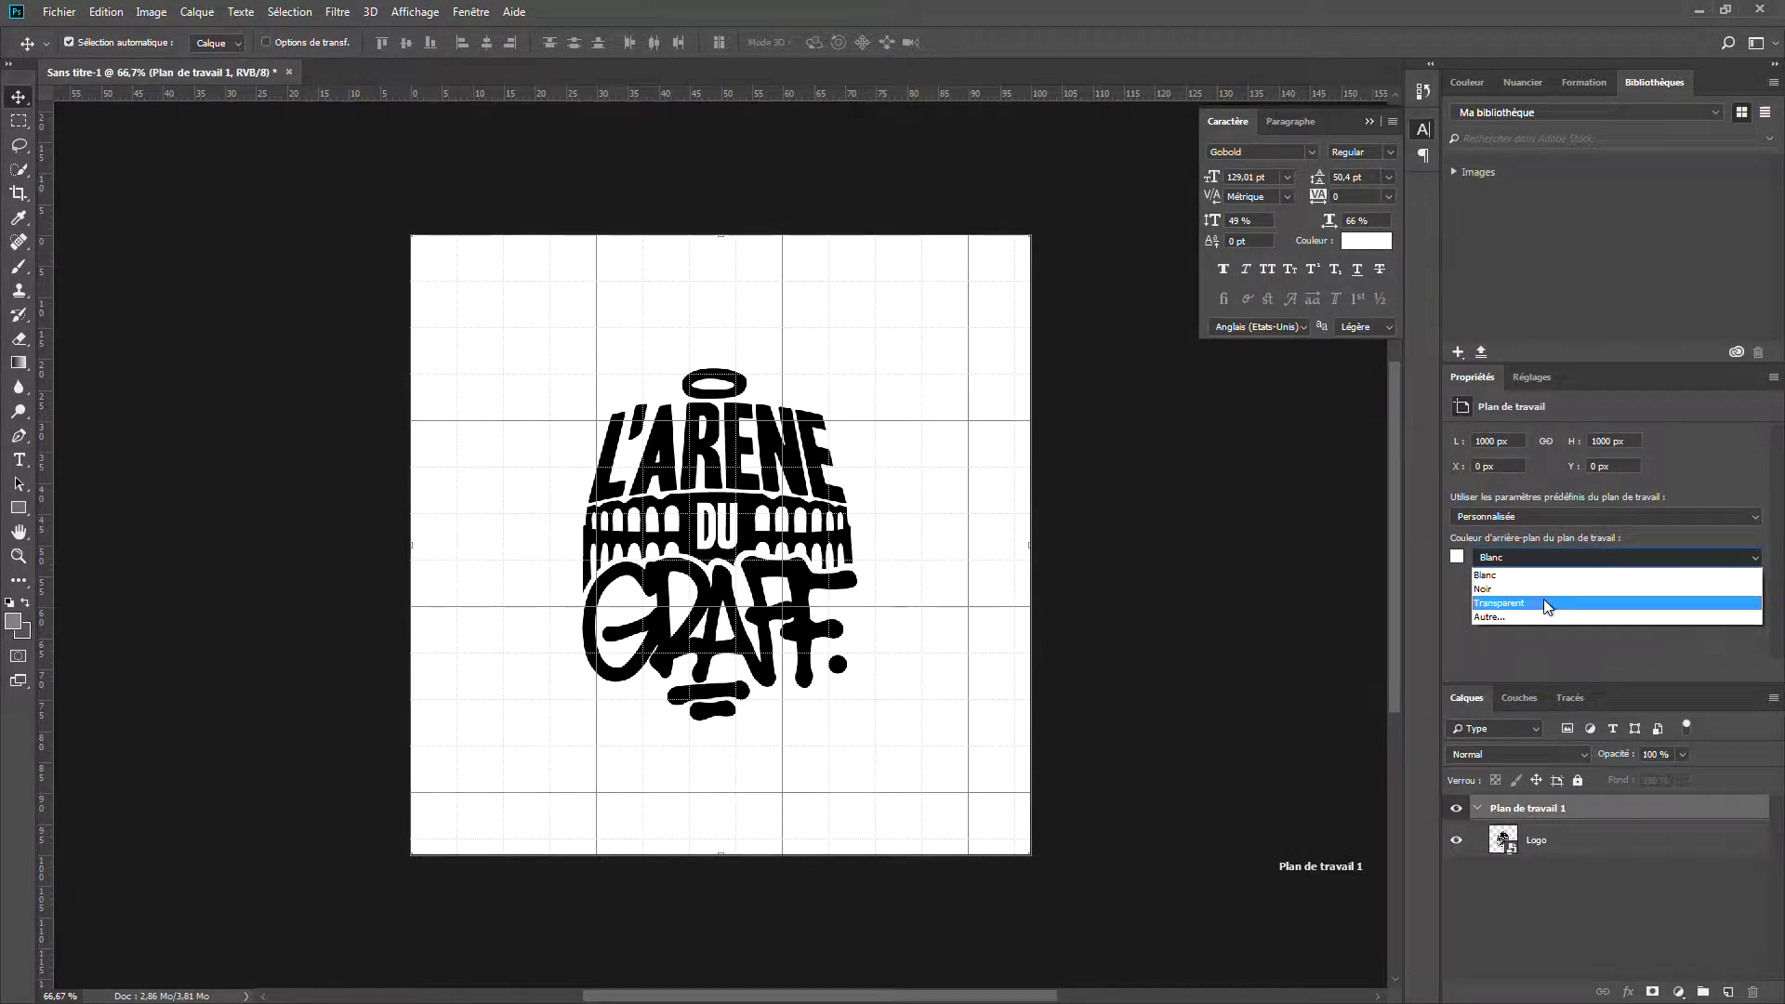
pyautogui.click(1539, 600)
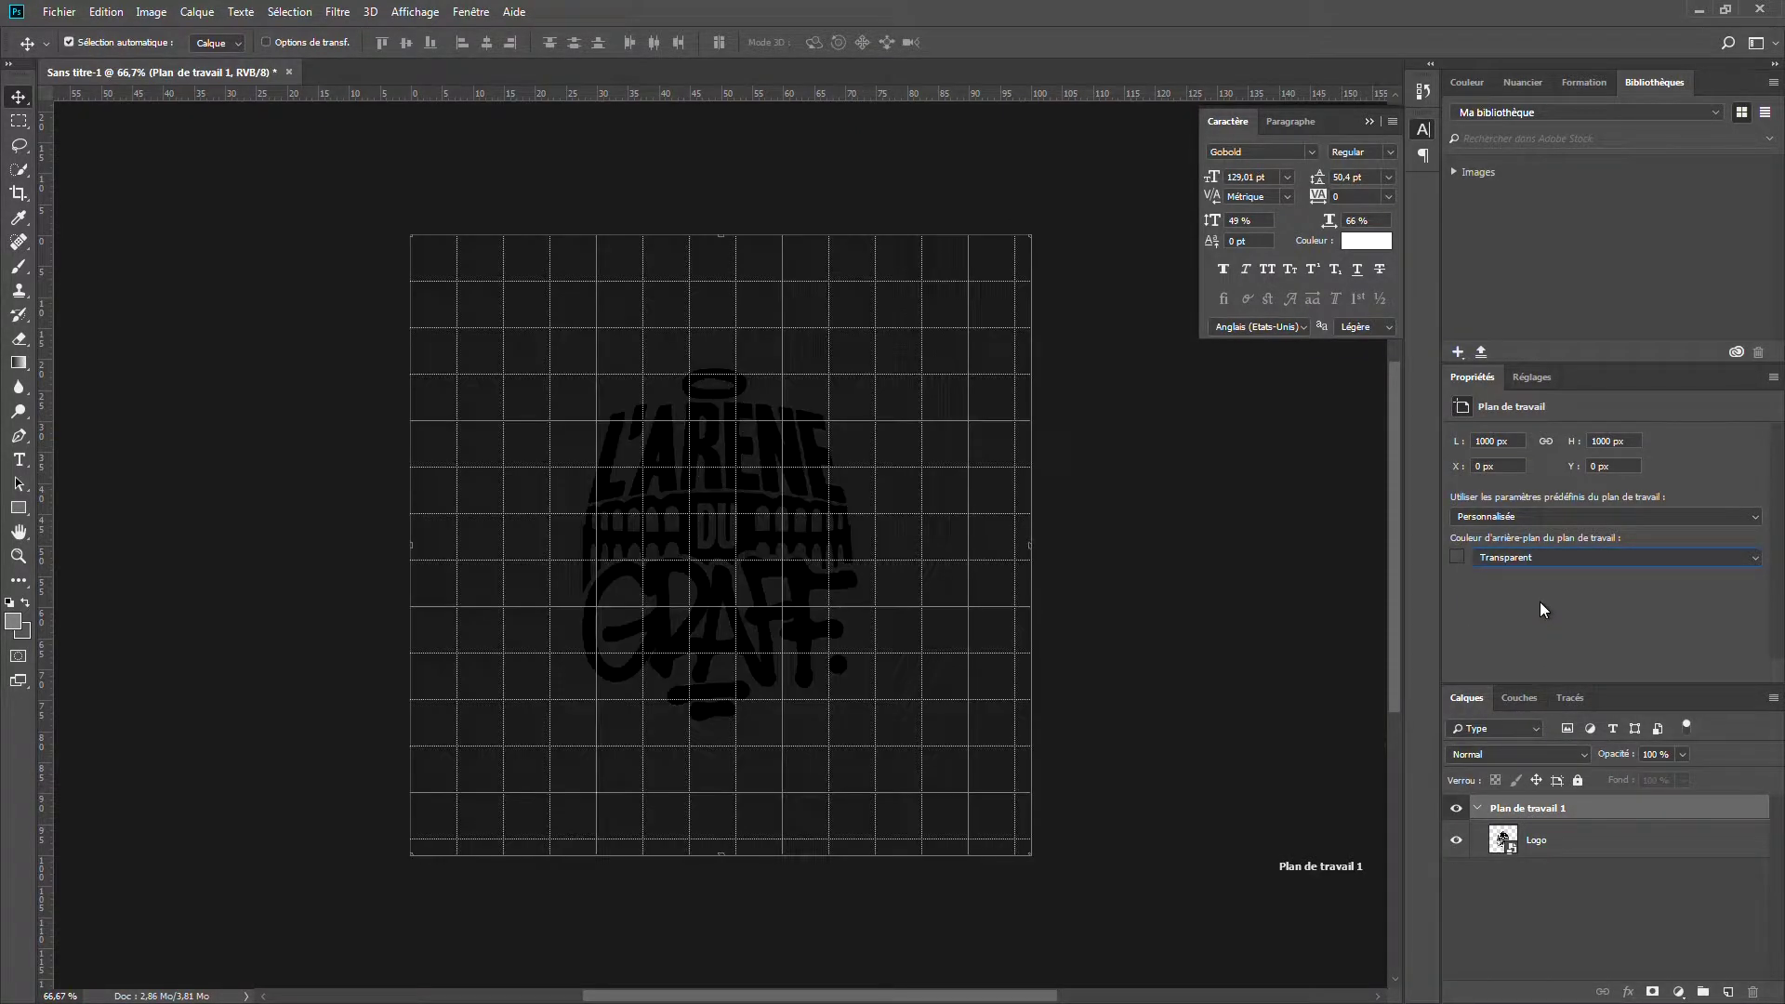
pyautogui.click(1211, 621)
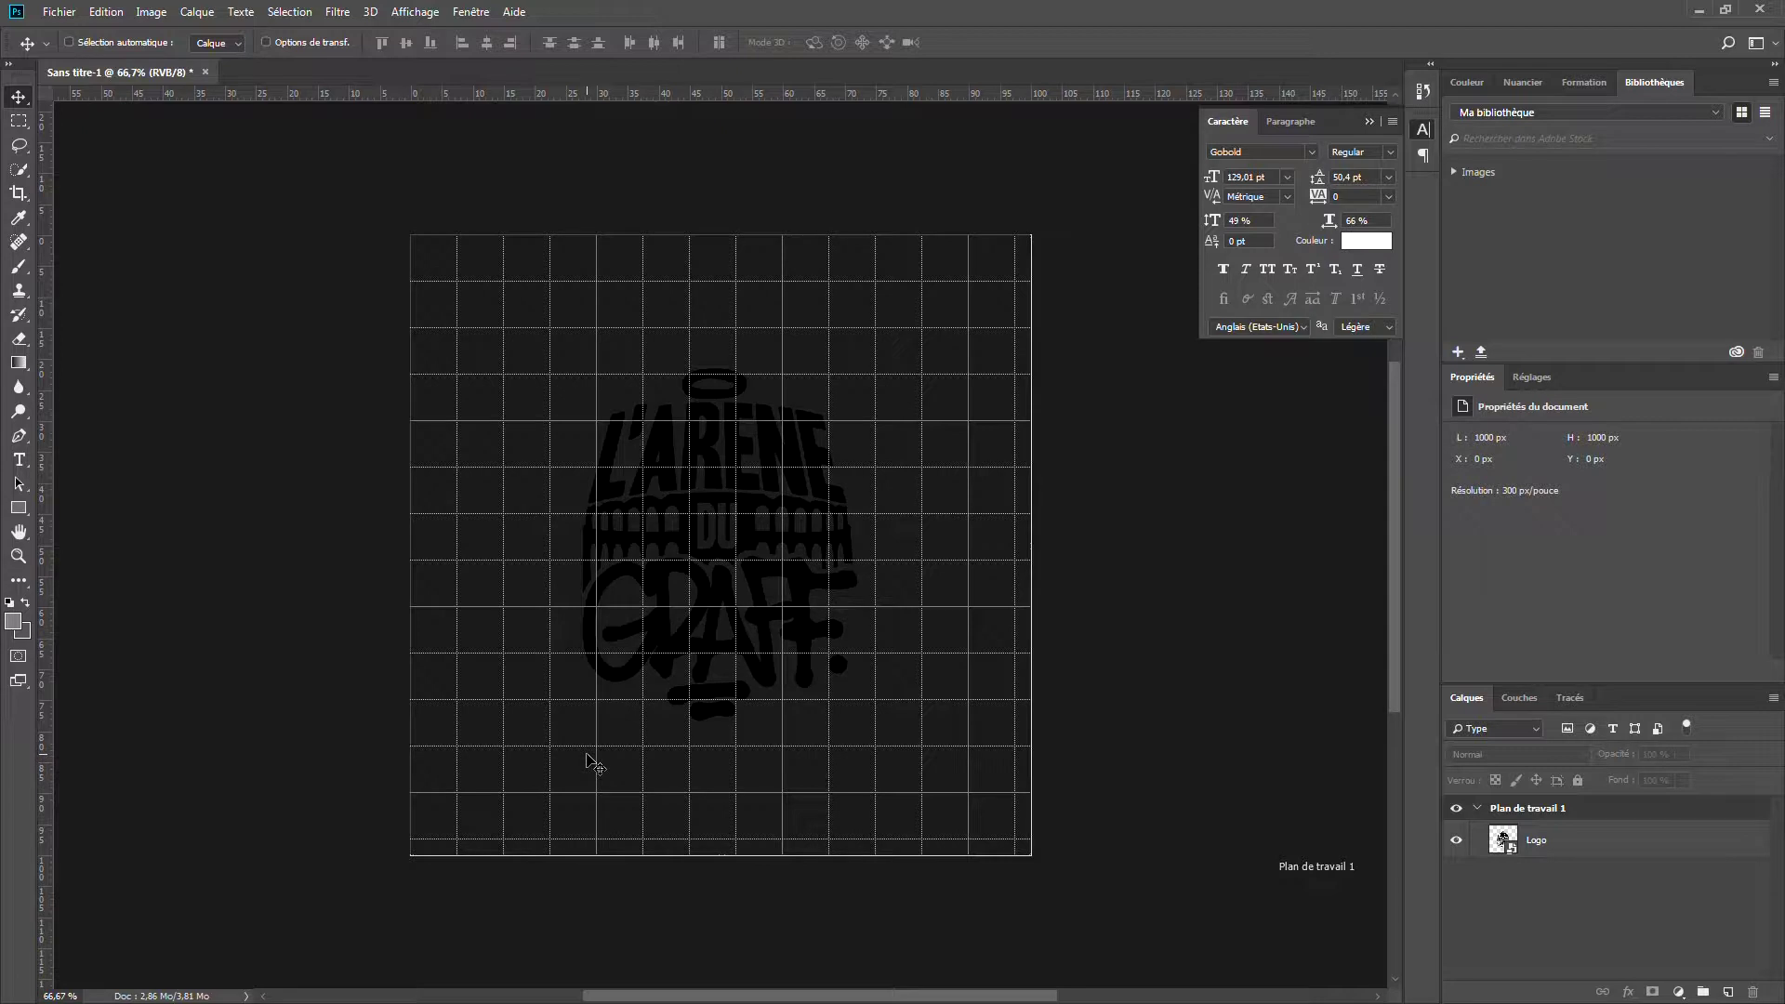
# Step: Hide the grid and add a new empty layer above the Logo layer
pyautogui.hotkey('ctrl', "'")
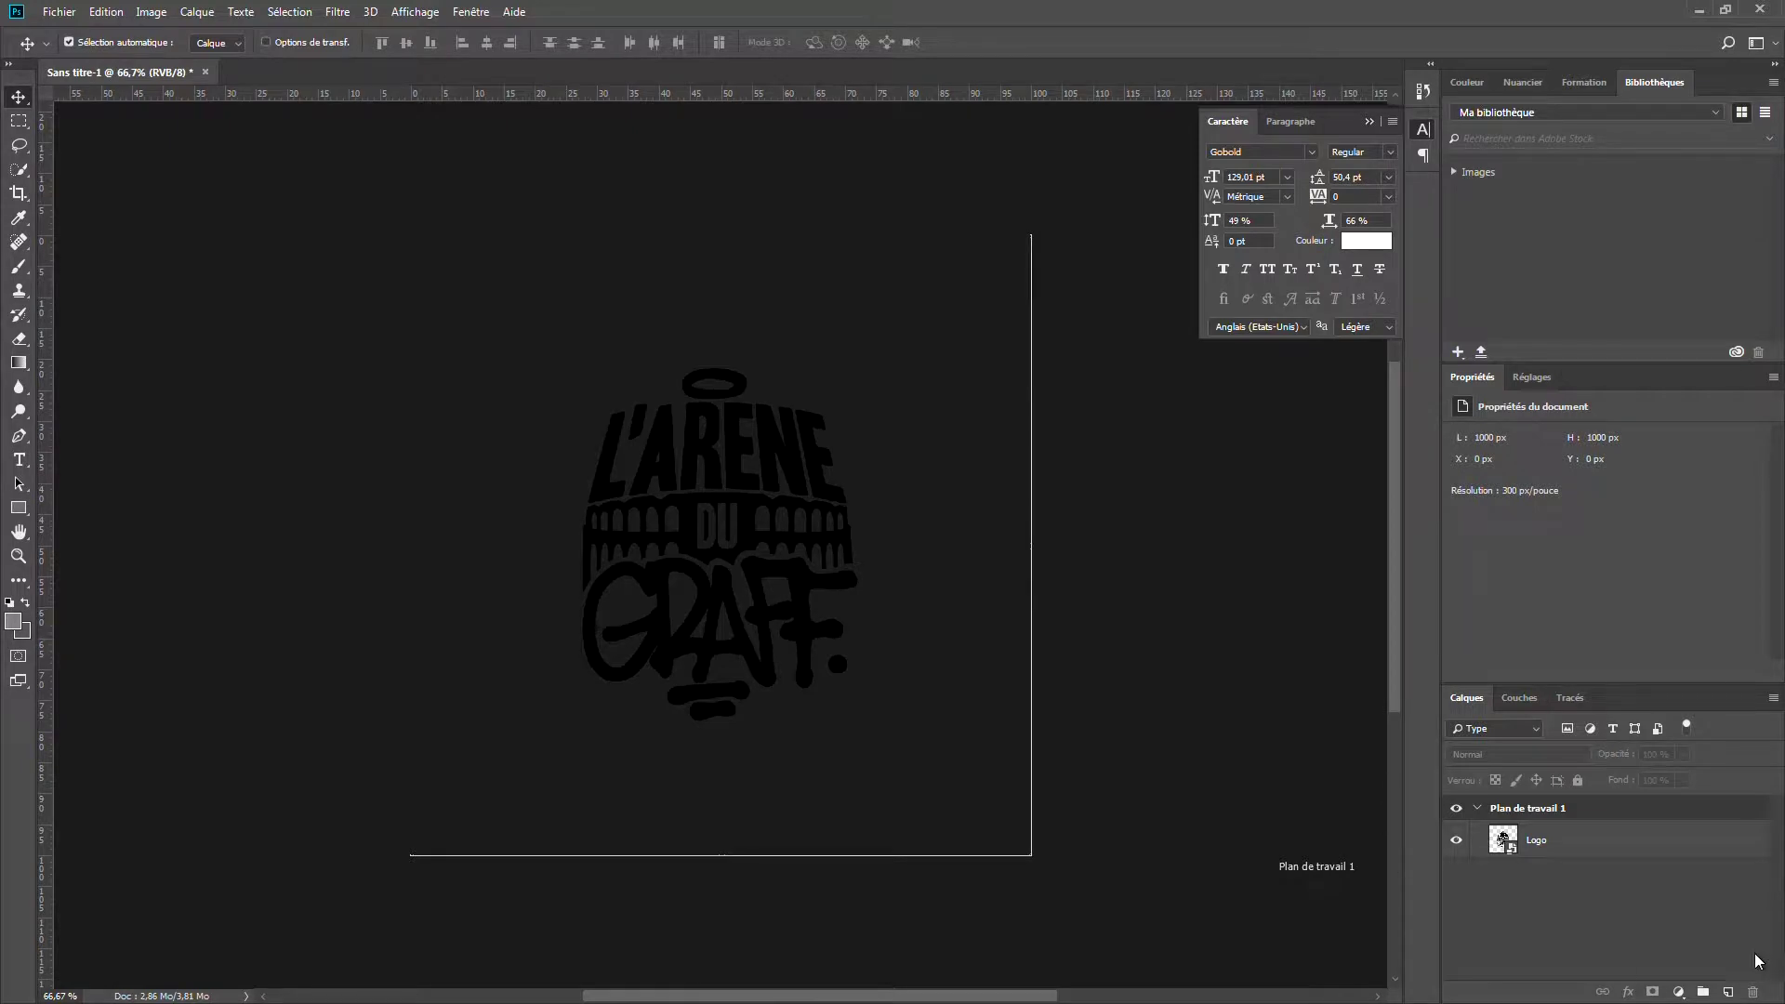
pyautogui.click(1729, 992)
# Step: Switch to Chrome and look through the latest brushes on brush-photoshop.fr, including the 18 Splatters set
pyautogui.hotkey('alt', 'Tab')
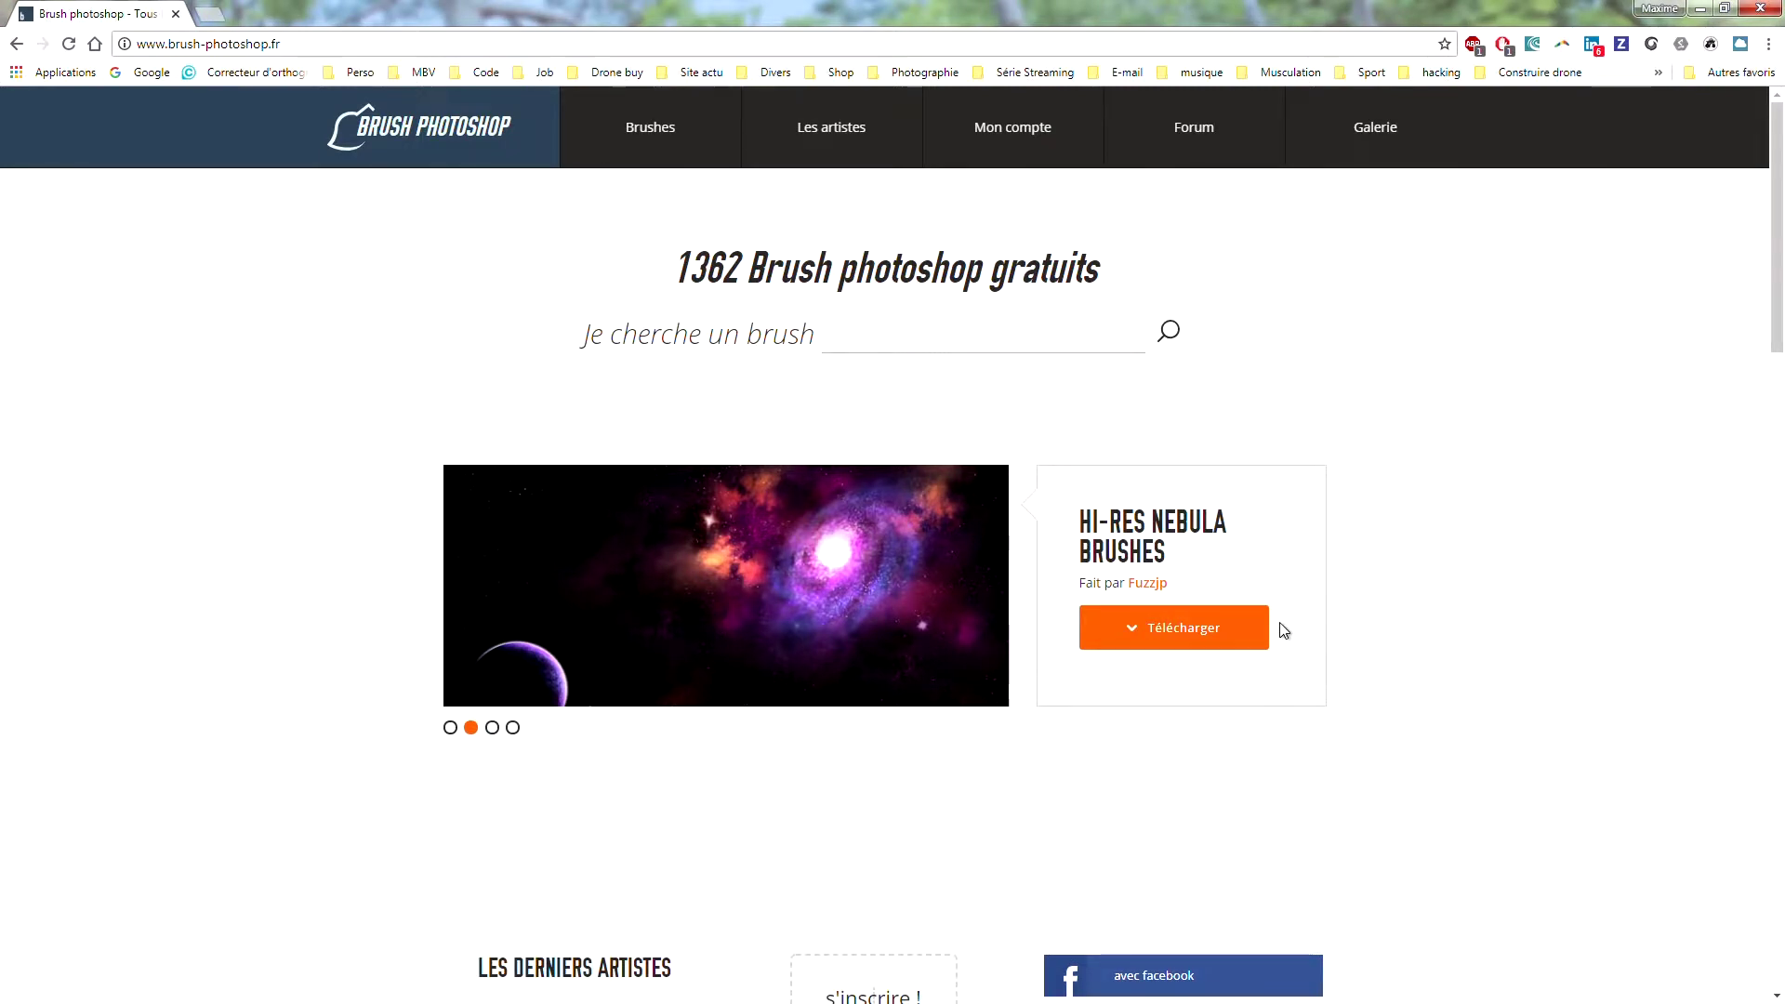
pyautogui.scroll(-5, 1399, 758)
pyautogui.scroll(-5, 1369, 646)
pyautogui.scroll(8, 1367, 648)
pyautogui.scroll(-7, 1330, 610)
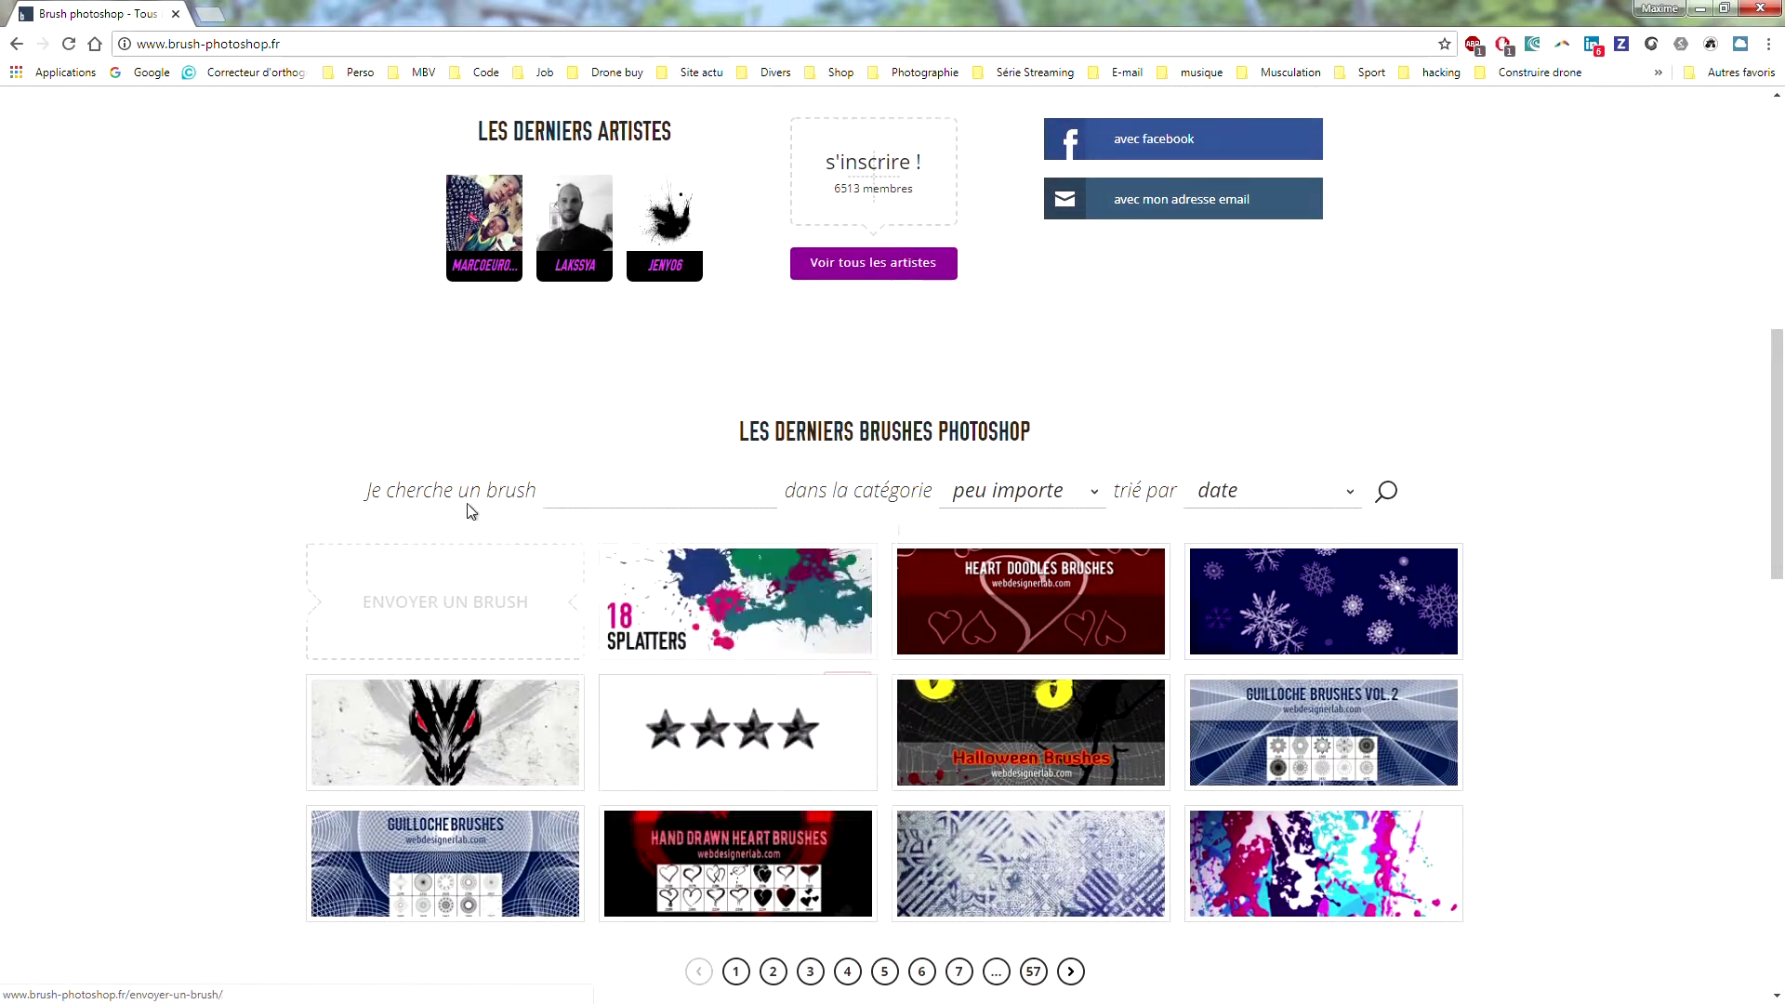
pyautogui.scroll(-3, 960, 449)
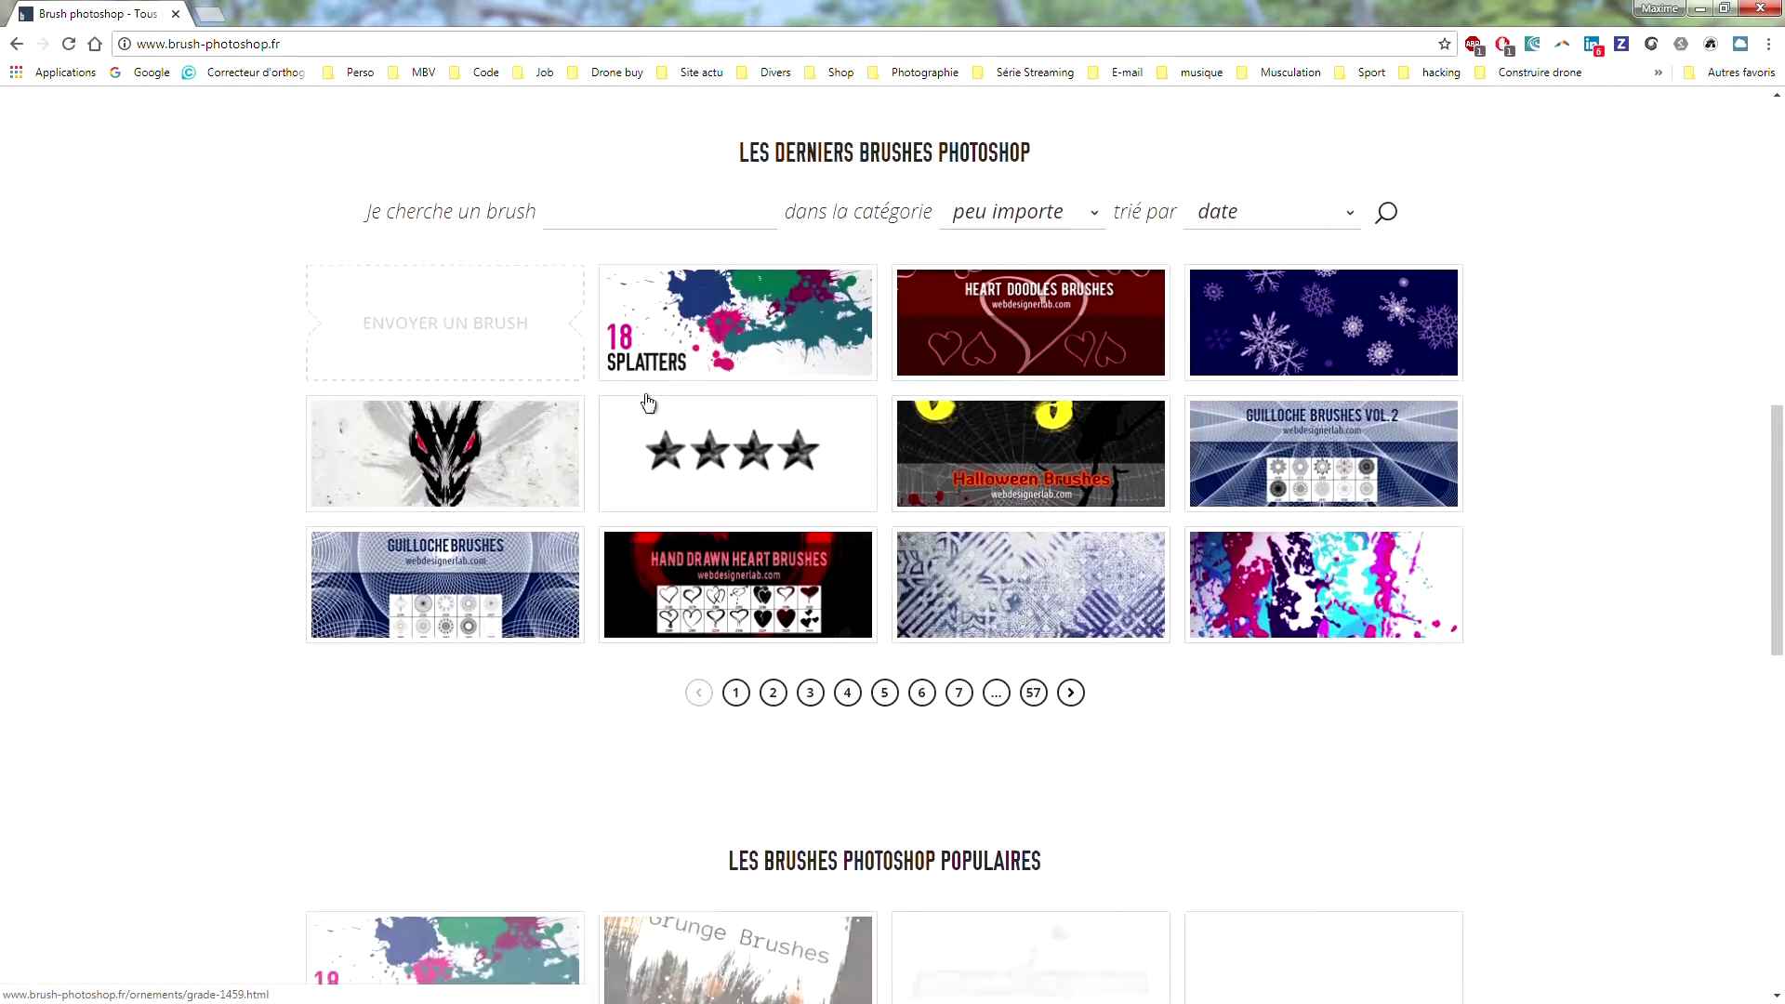
pyautogui.moveTo(714, 341)
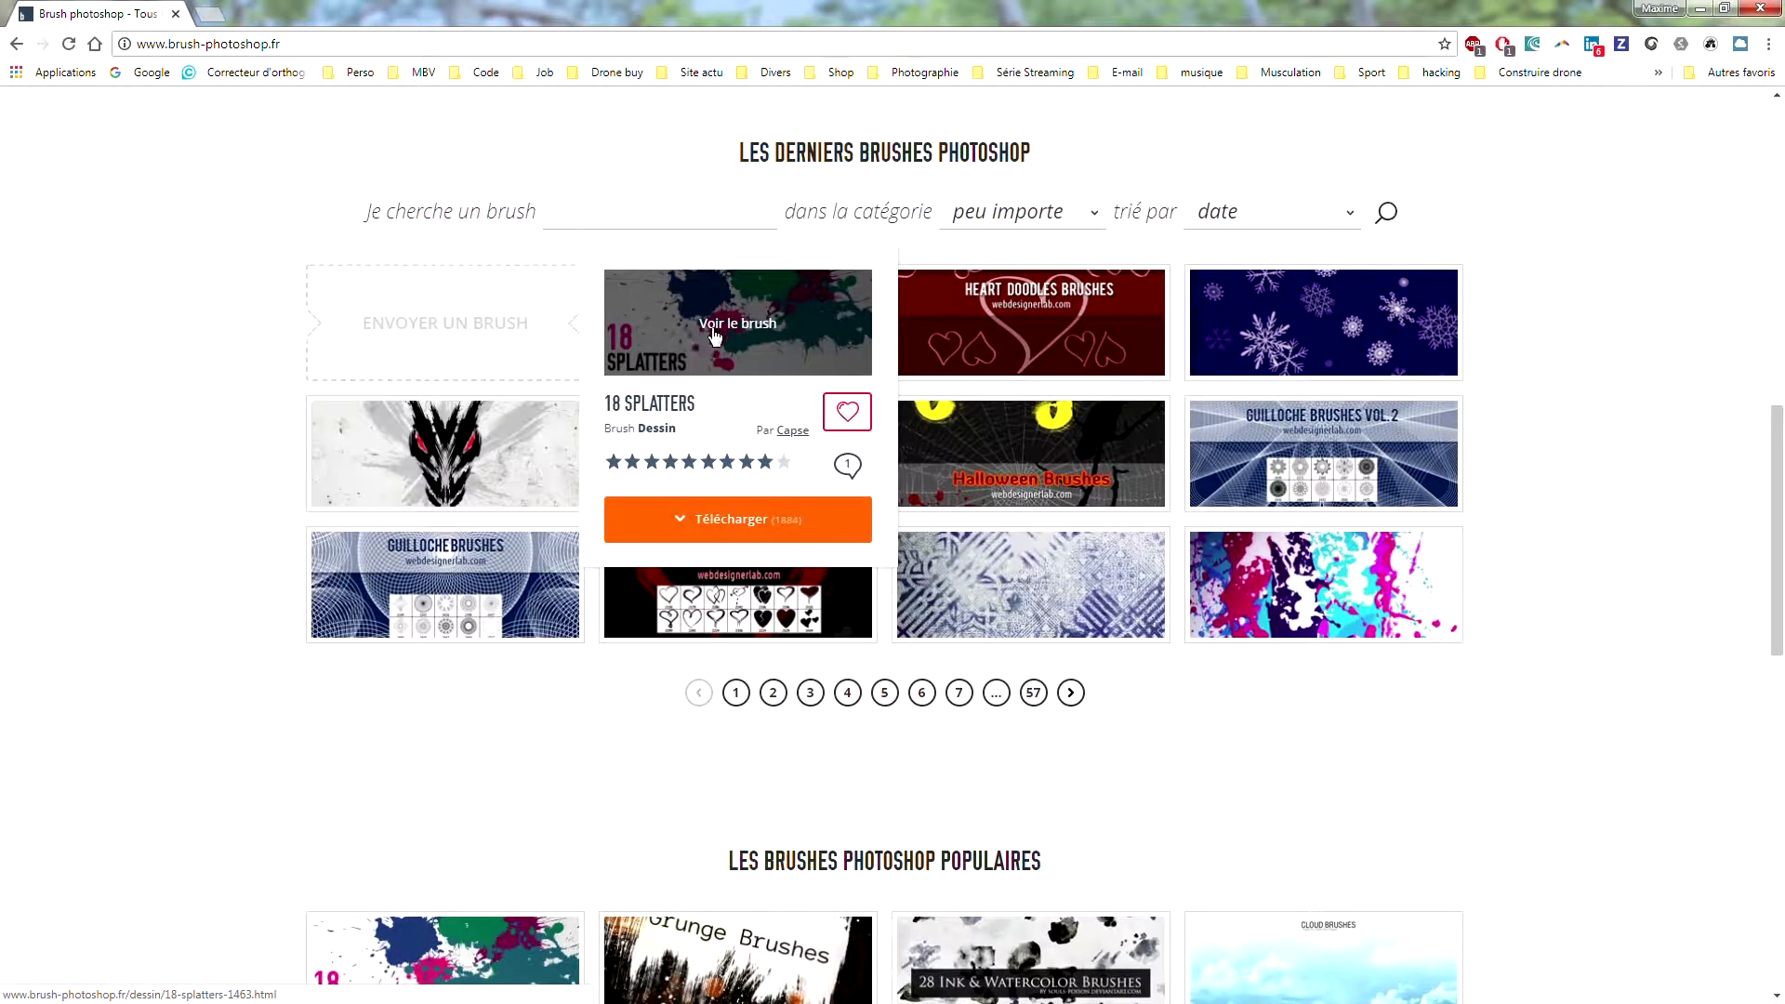
# Step: Search the brush site for "graffity" and clear the search term on the results page
pyautogui.scroll(1, 632, 407)
pyautogui.click(591, 296)
pyautogui.write('graffi')
pyautogui.click(600, 345)
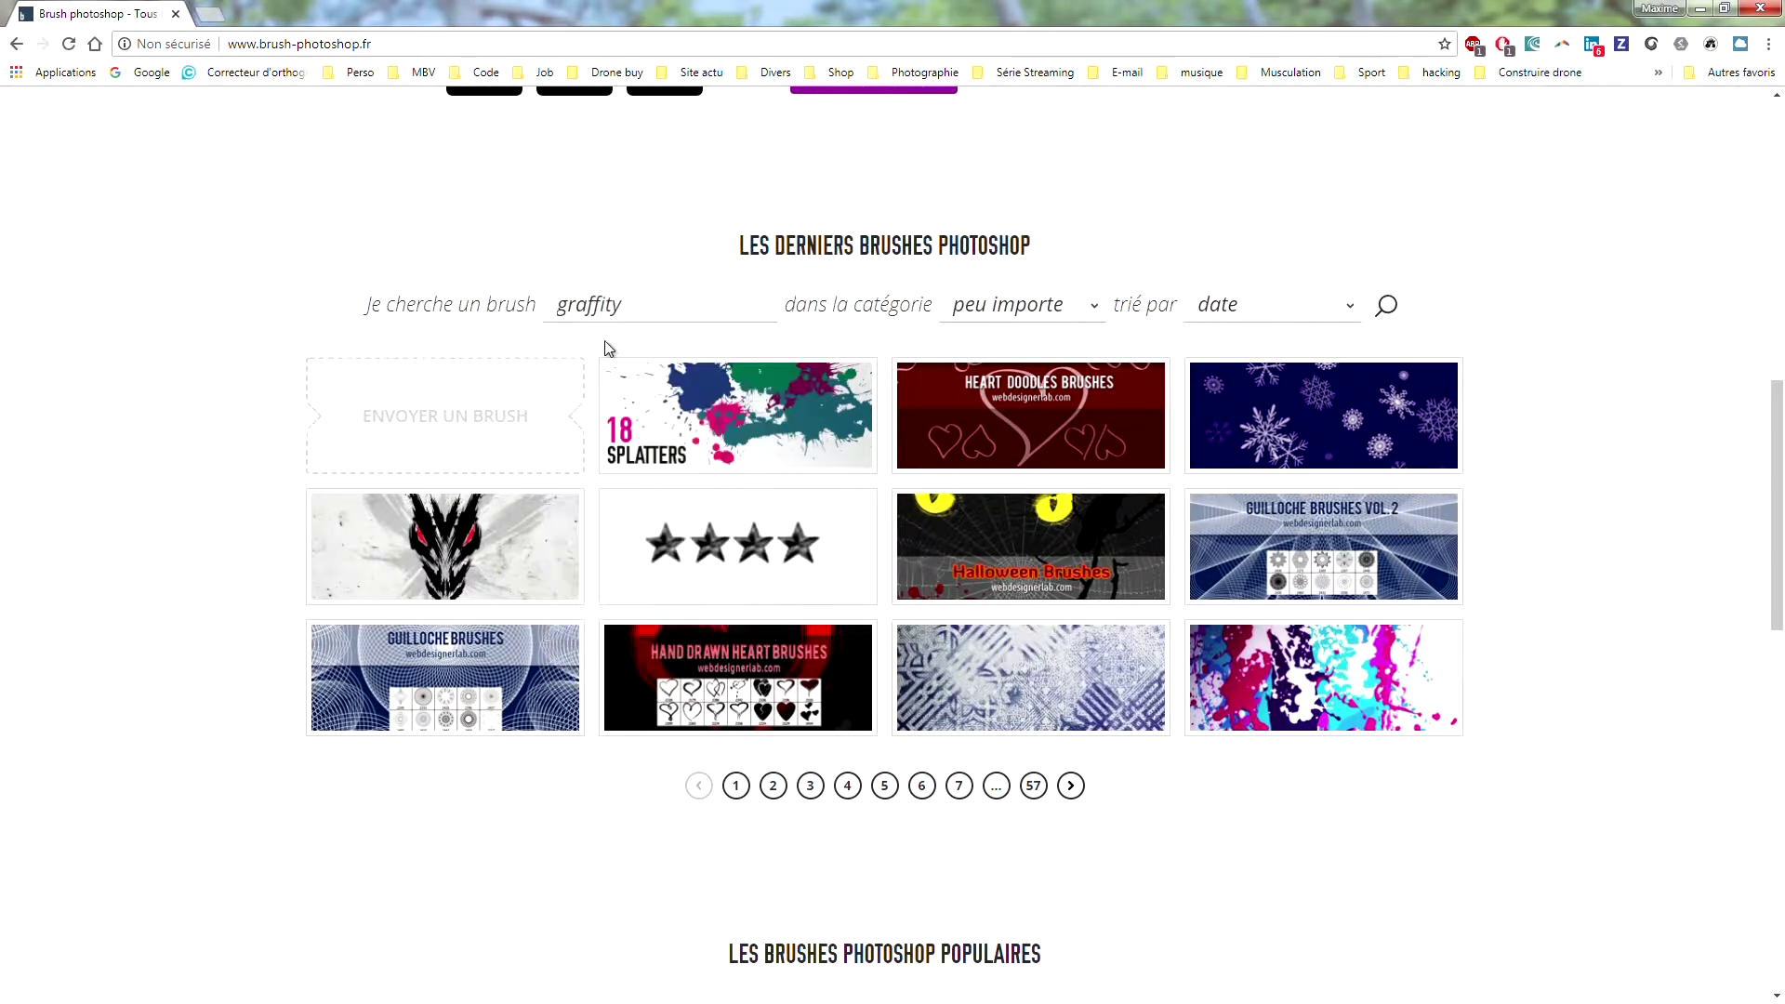
pyautogui.click(1385, 305)
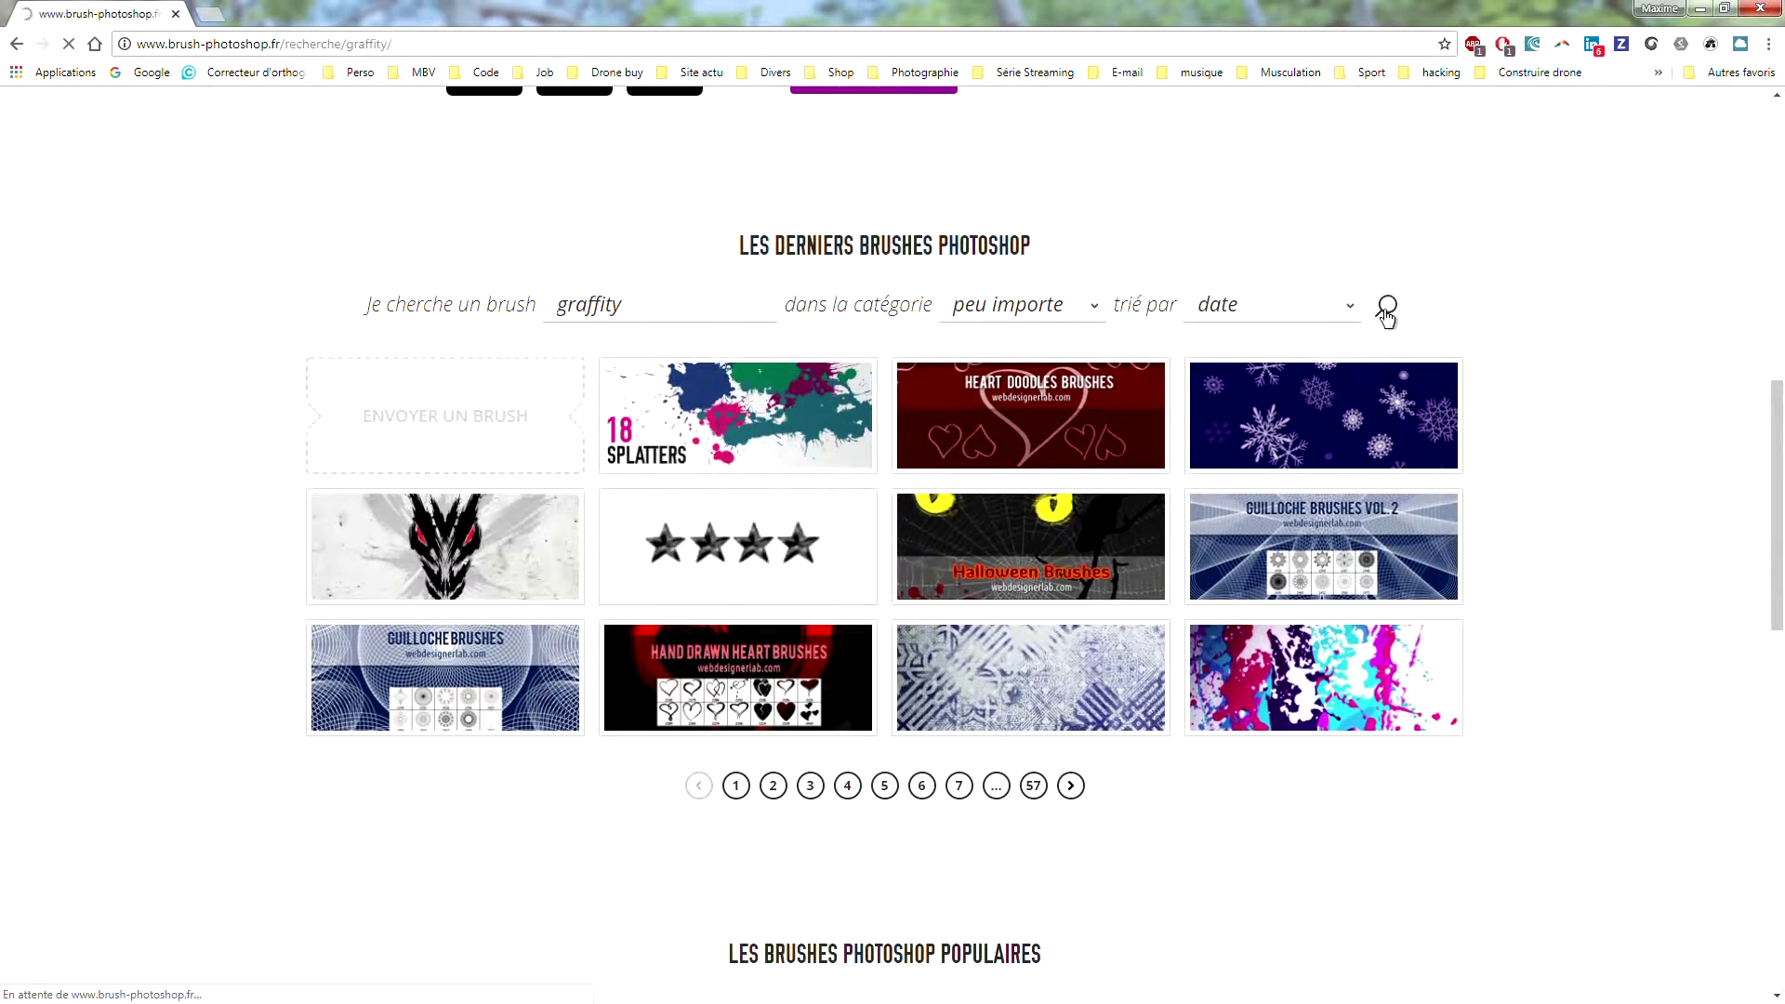
pyautogui.moveTo(621, 361); pyautogui.dragTo(546, 362)
pyautogui.press('BackSpace')
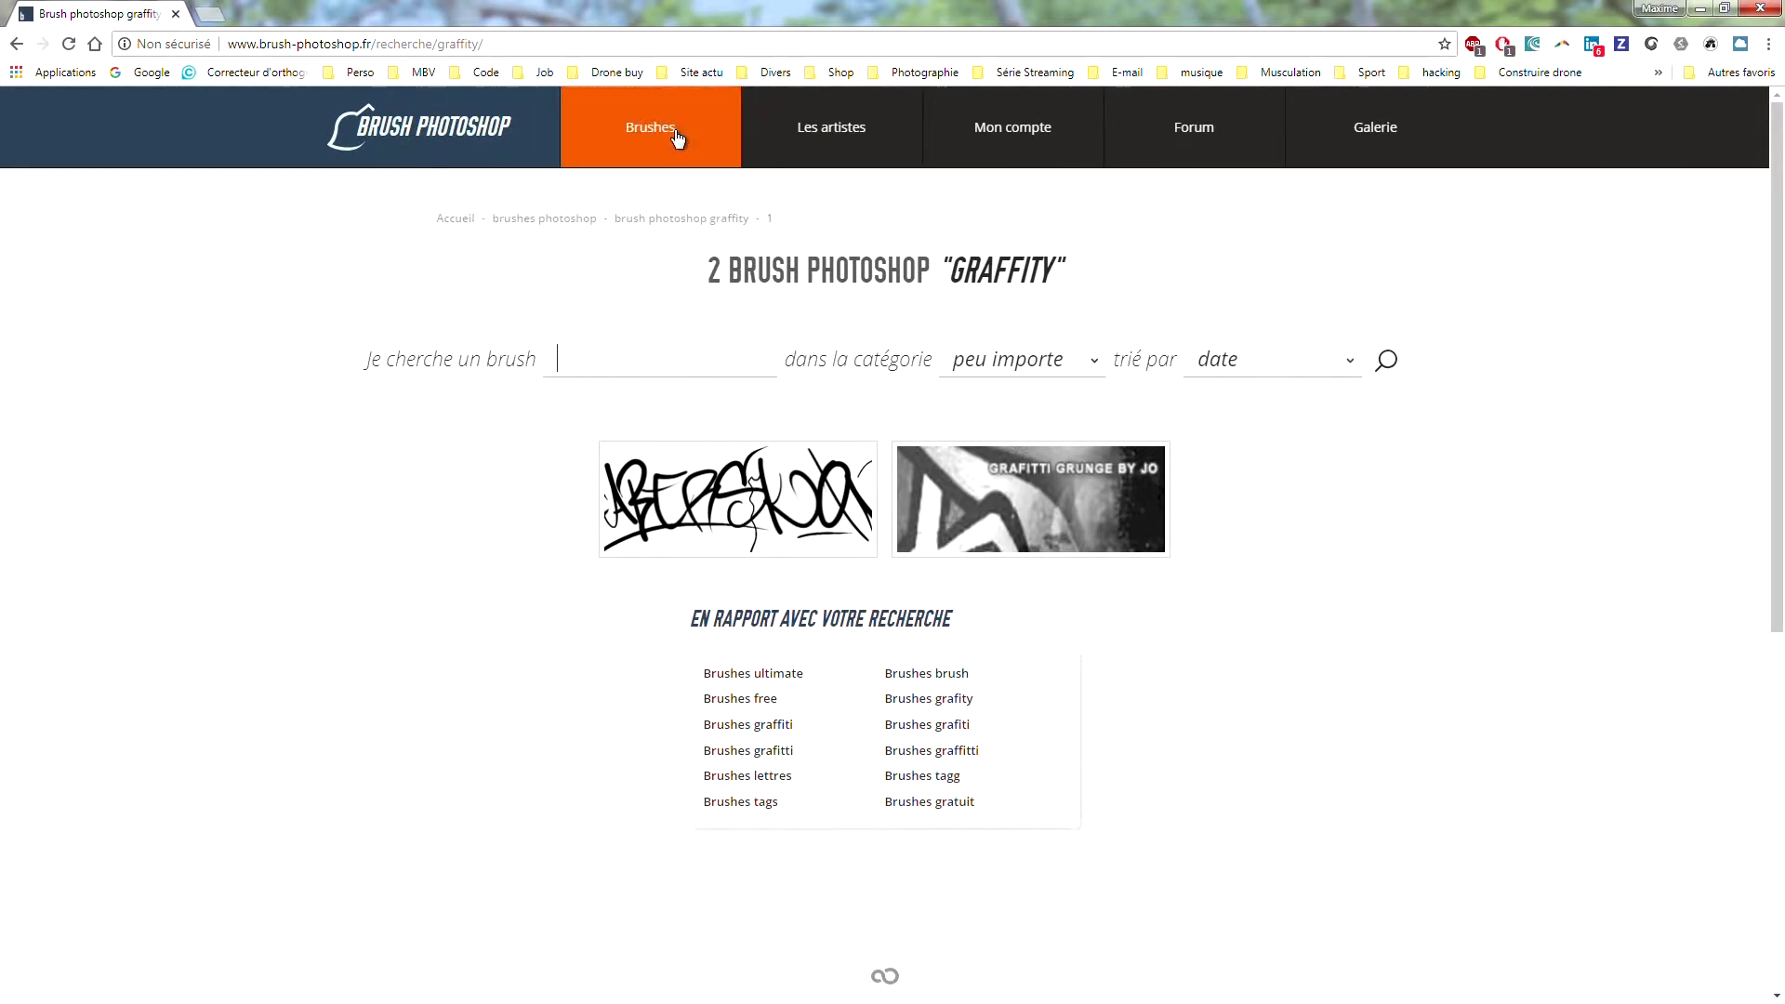
pyautogui.moveTo(669, 147)
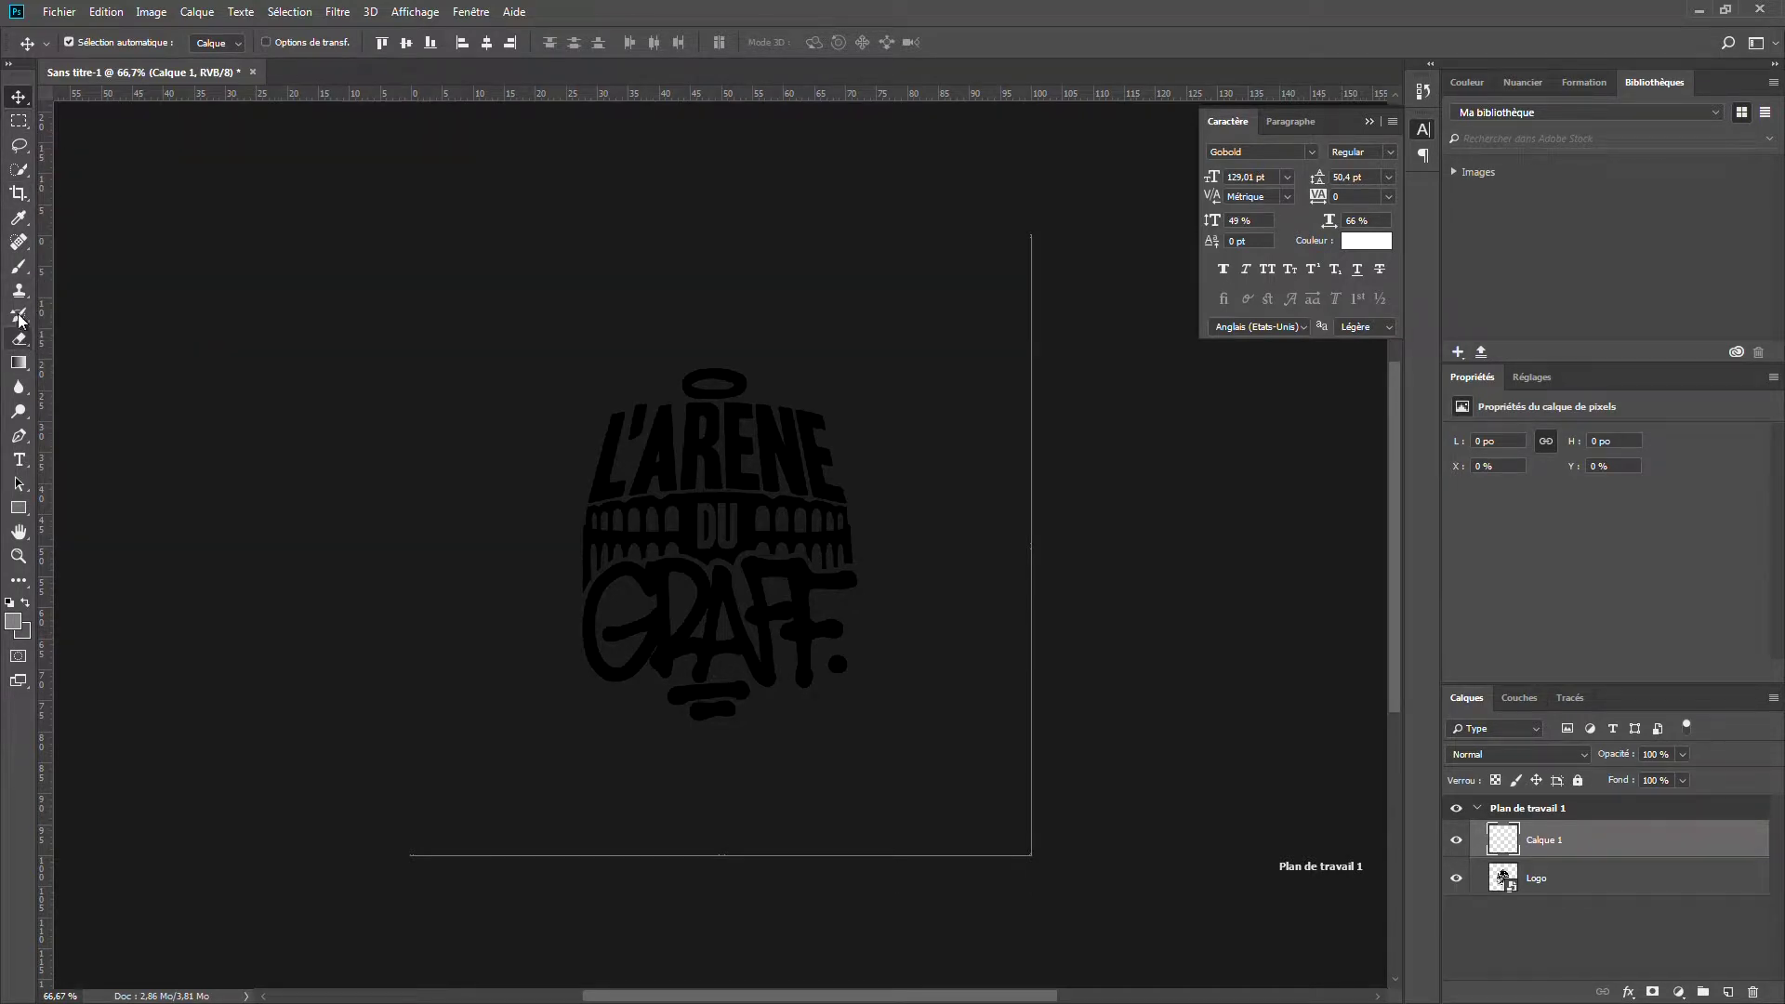
# Step: Activate Photoshop's Brush tool, show the brush presets, and collapse the decoarrow, arrows Brushes, ZigzagArrows, paintsplatter_paint and c130_splatter groups
pyautogui.click(19, 271)
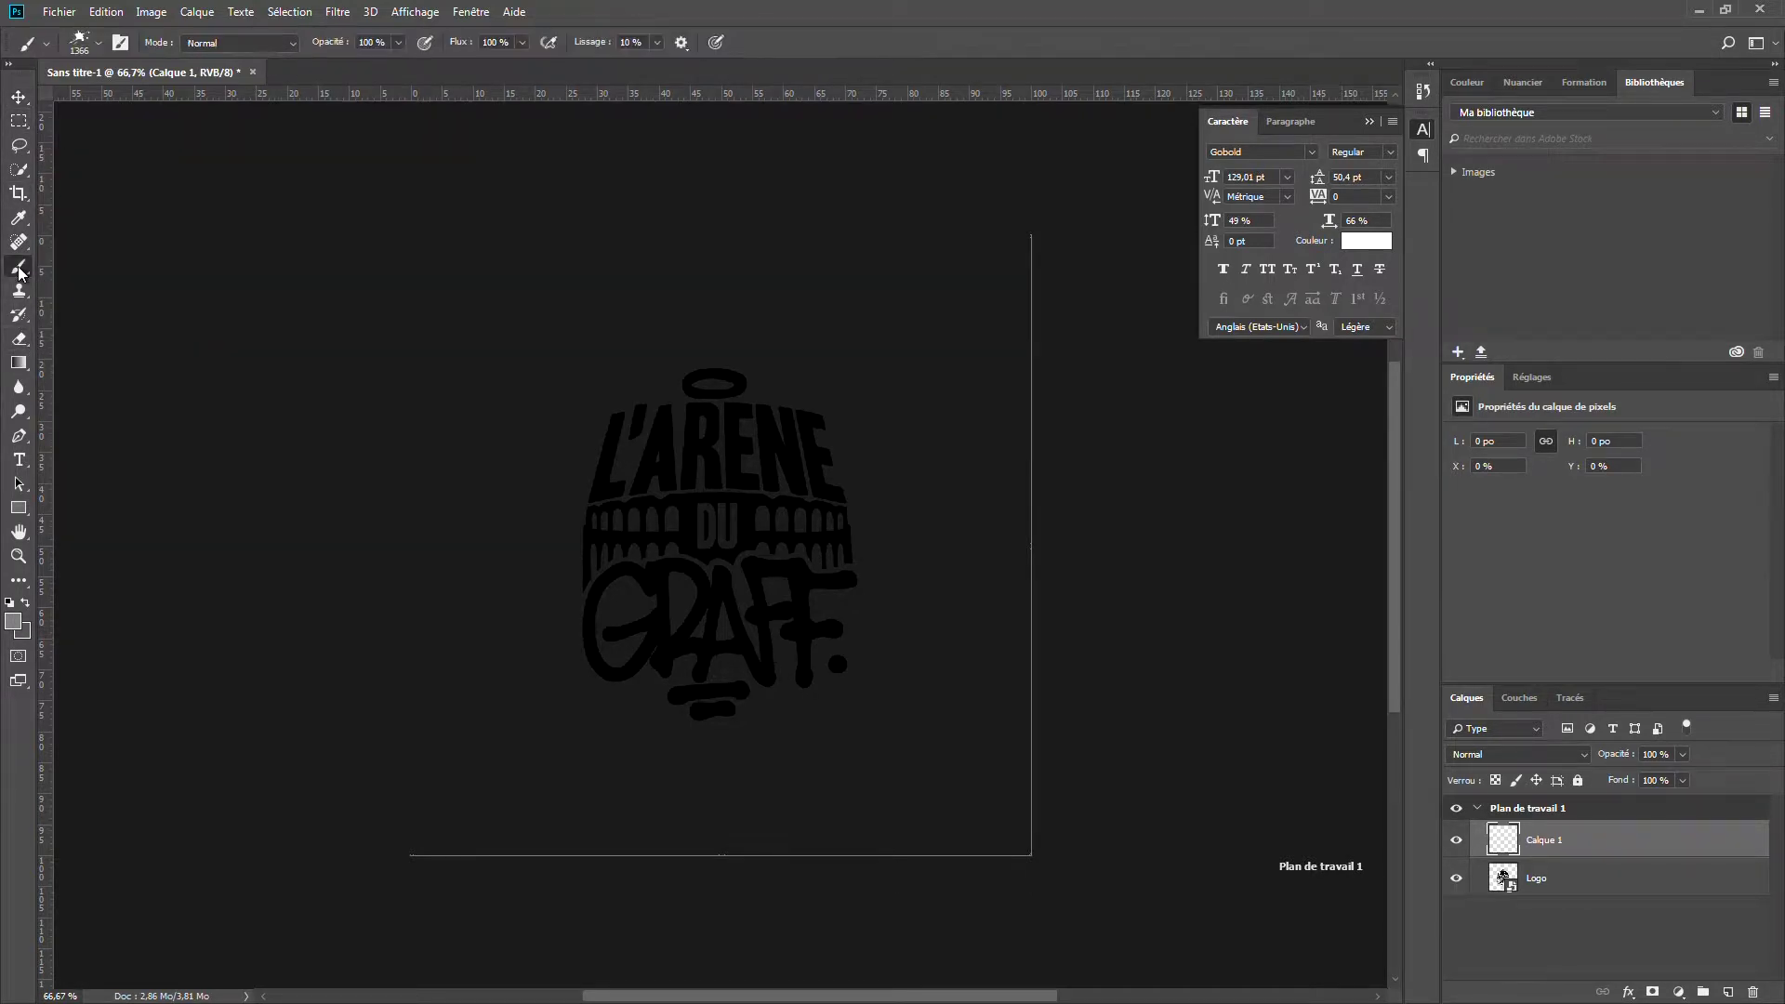
pyautogui.click(98, 43)
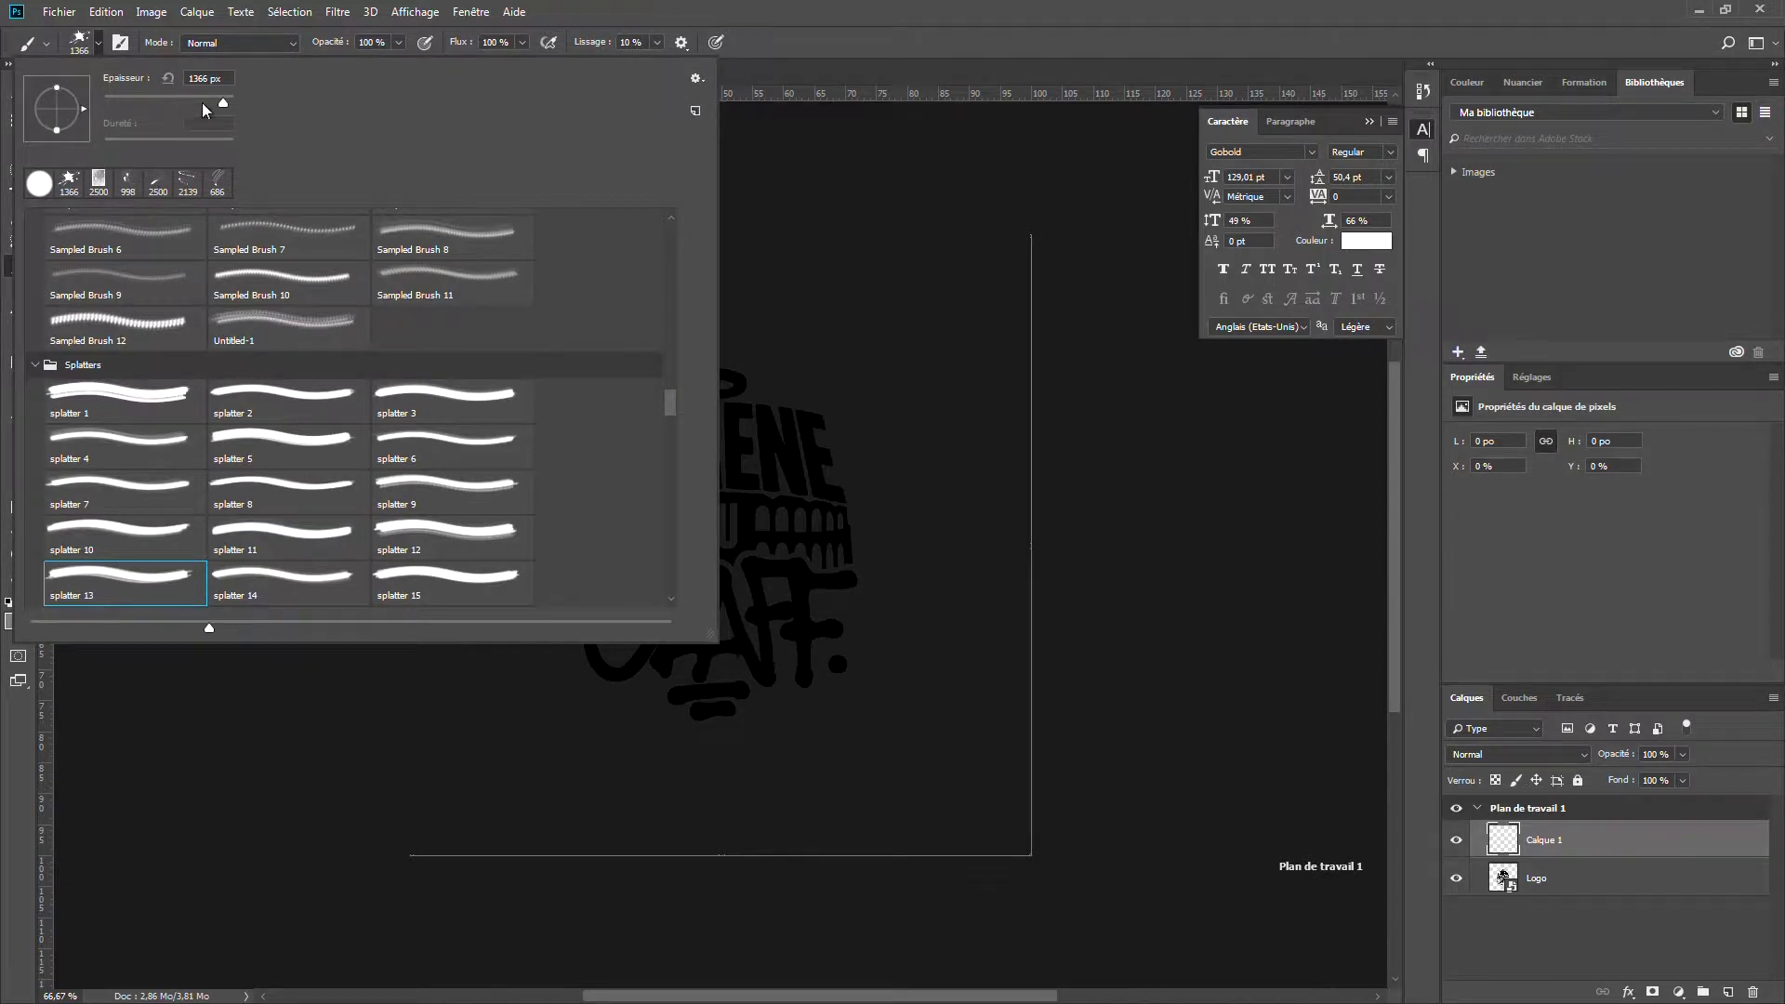
pyautogui.scroll(7, 260, 424)
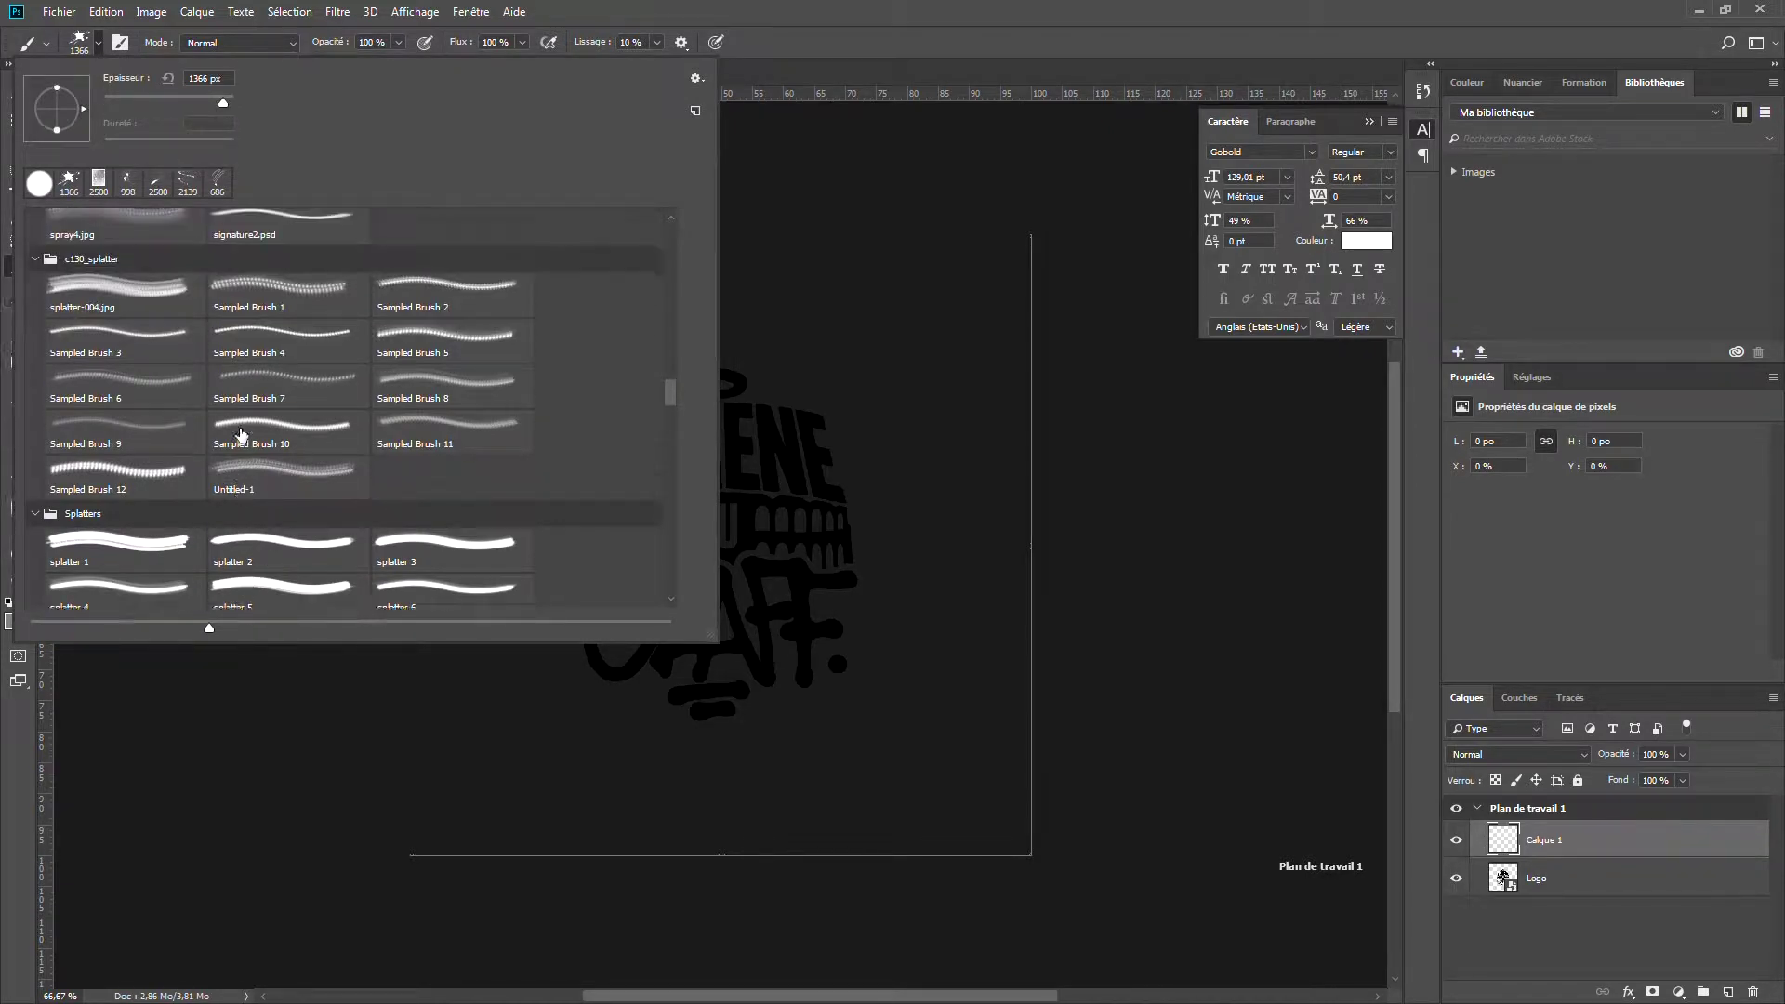
pyautogui.scroll(6, 238, 426)
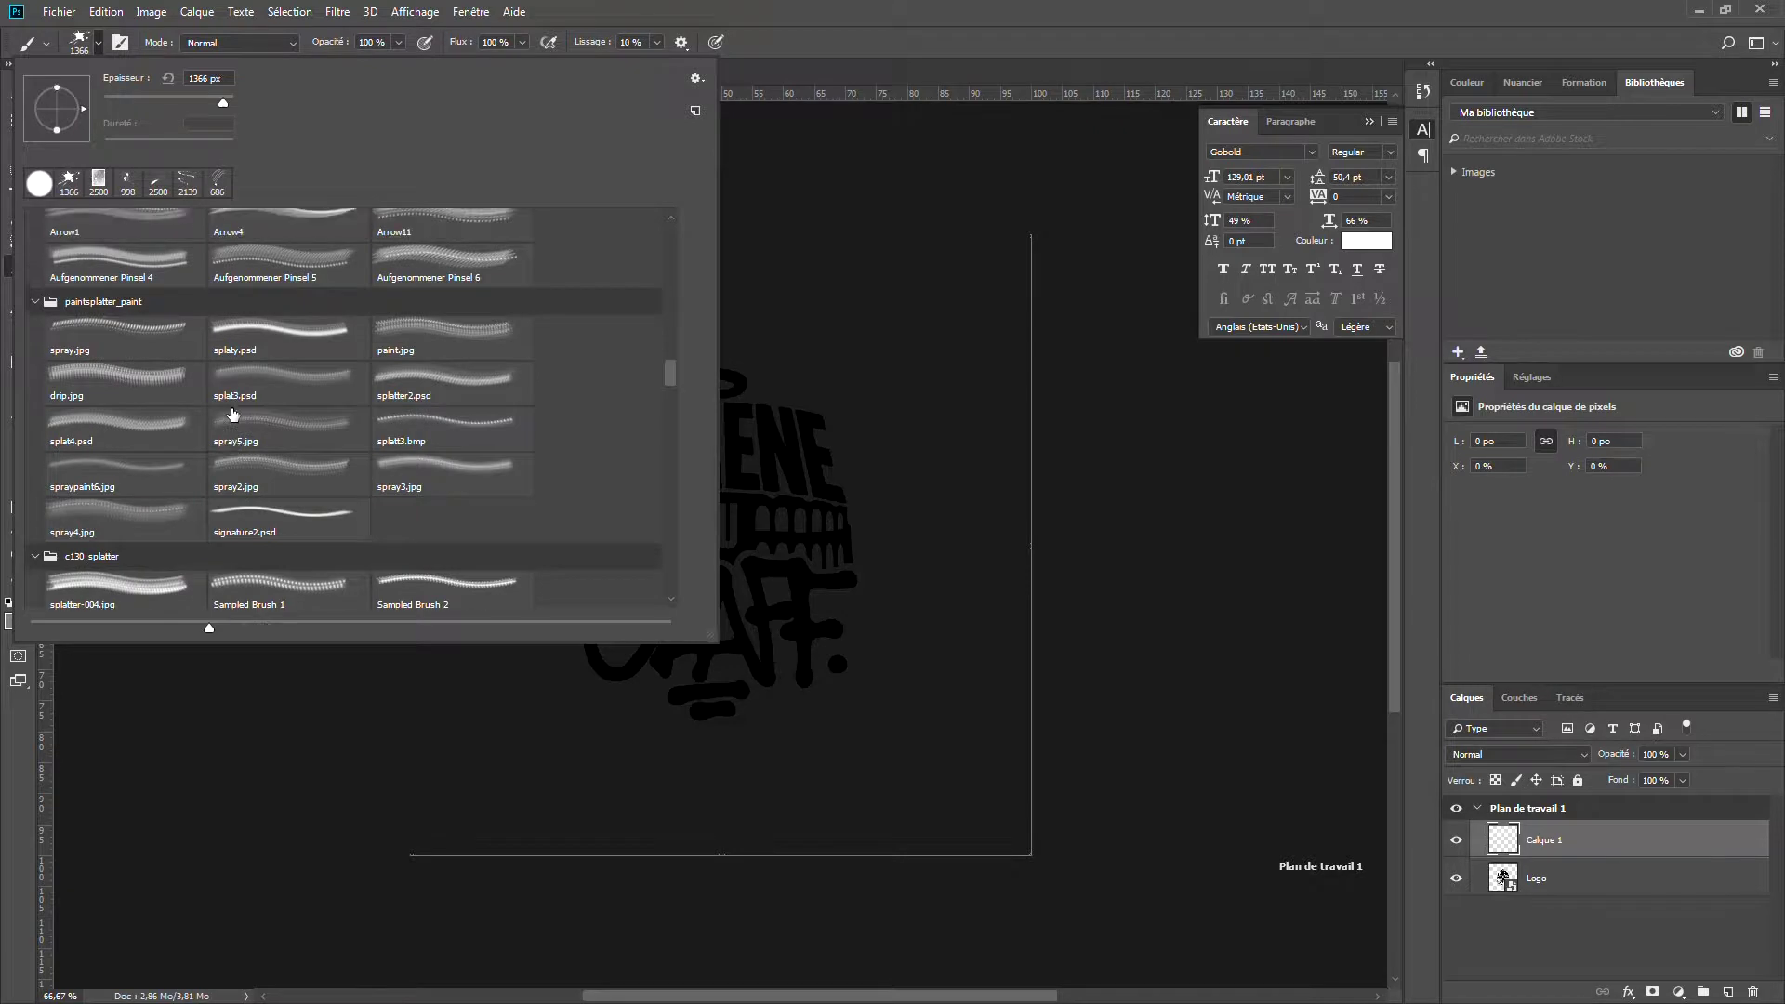
pyautogui.scroll(4, 232, 414)
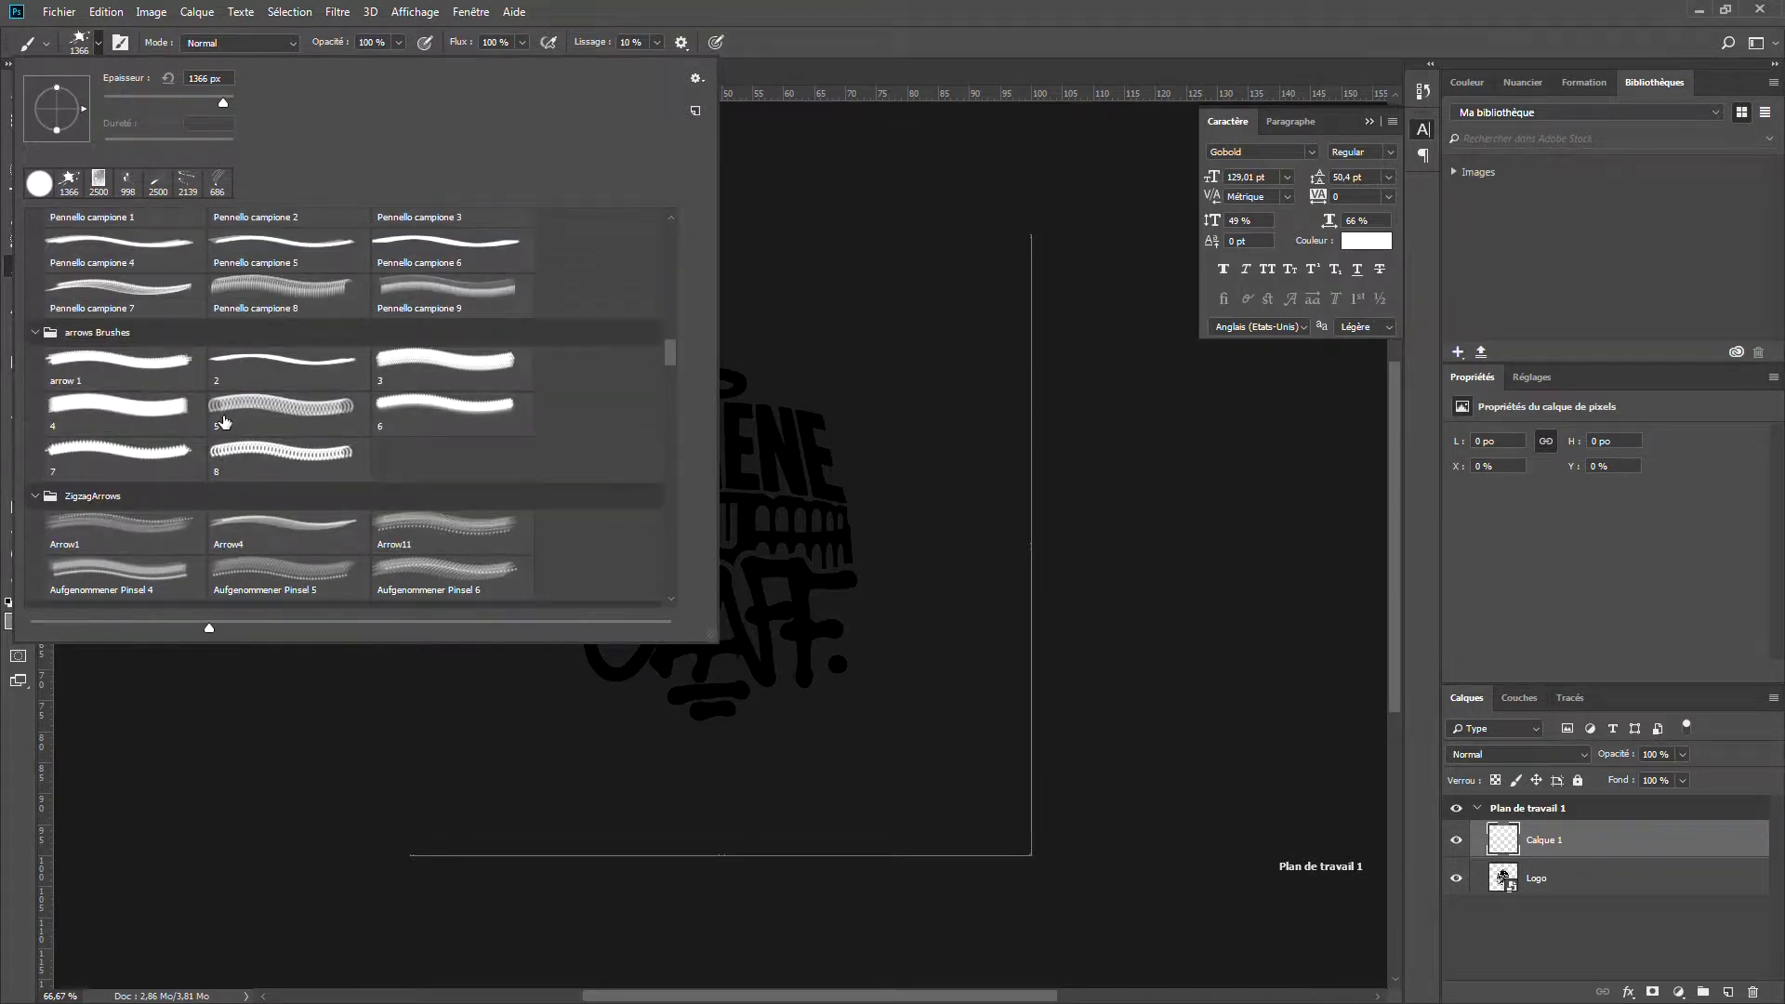
pyautogui.scroll(5, 229, 476)
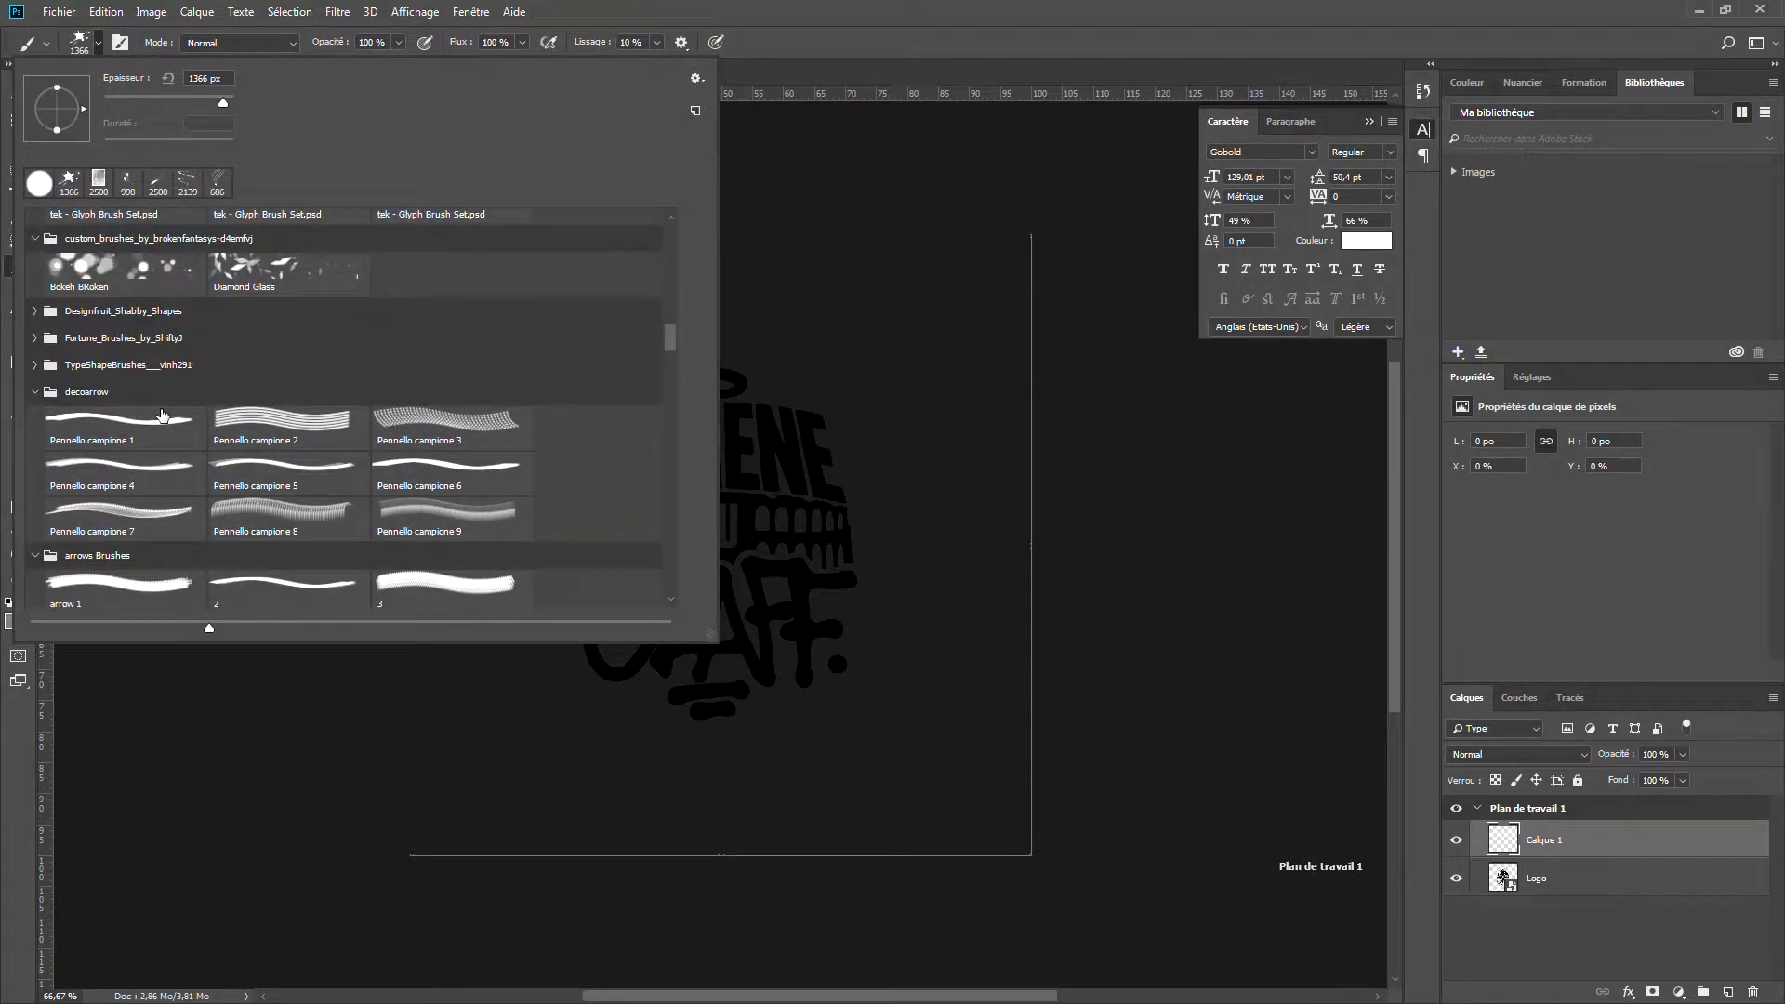
pyautogui.click(36, 390)
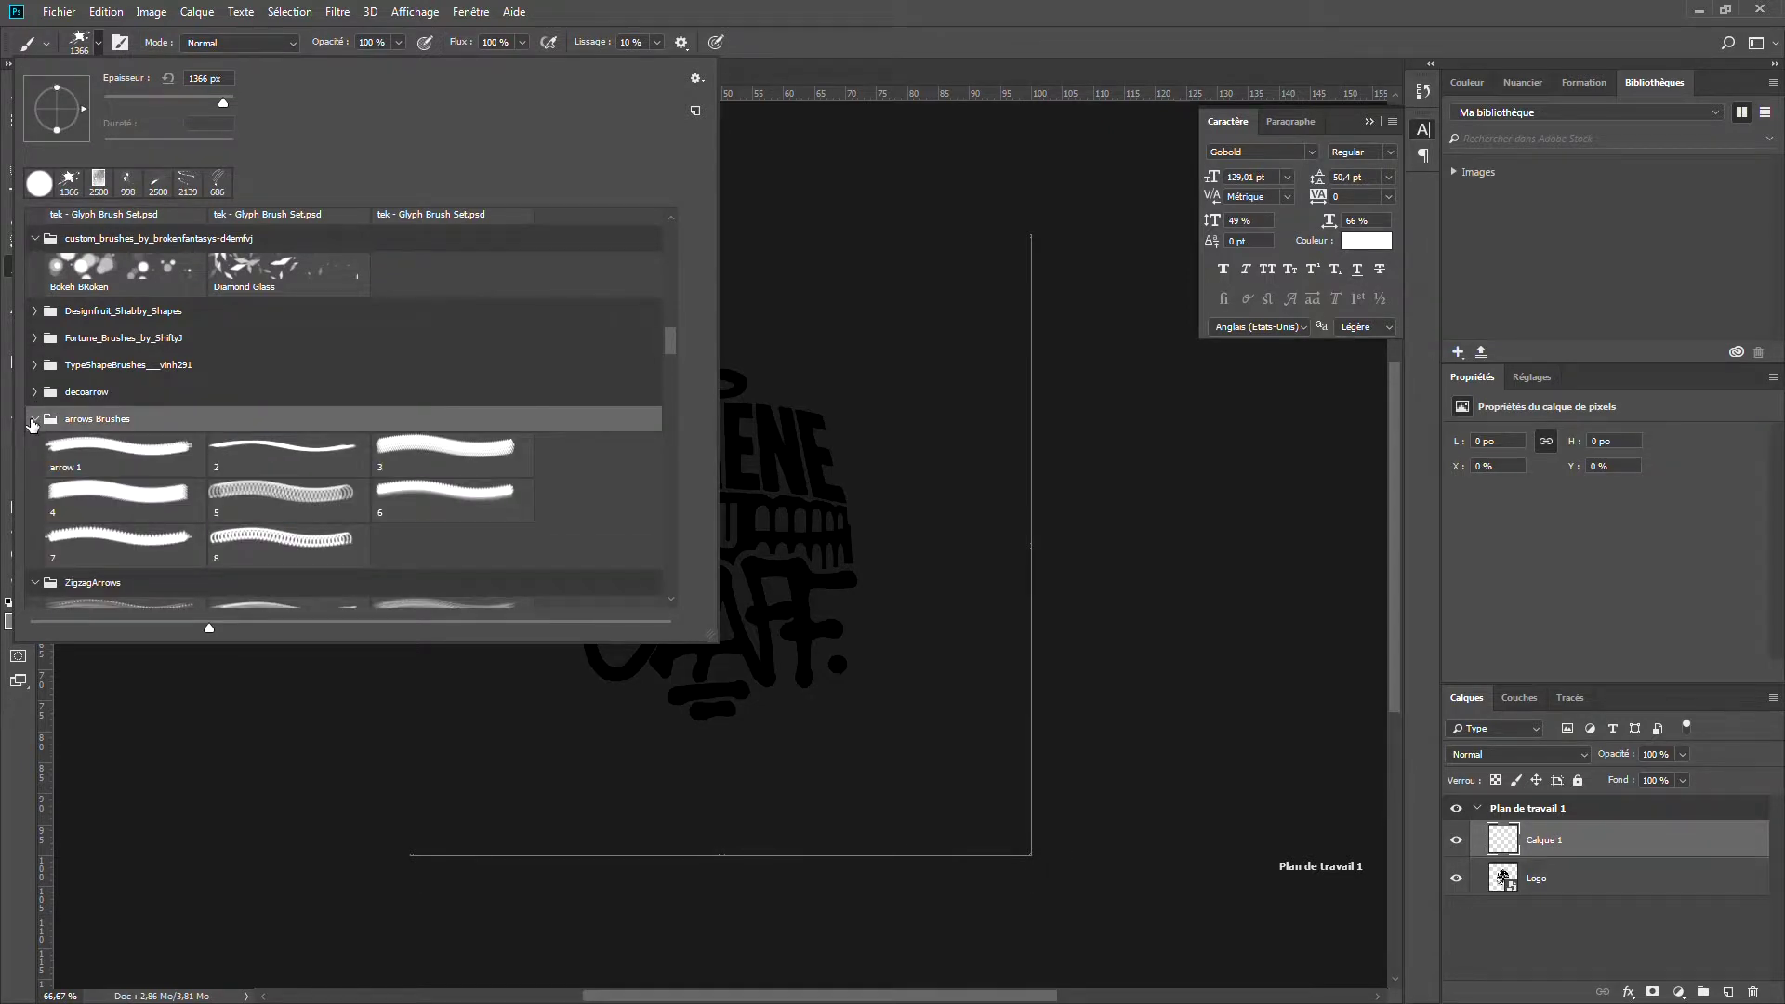
pyautogui.click(35, 418)
pyautogui.click(34, 445)
pyautogui.click(35, 473)
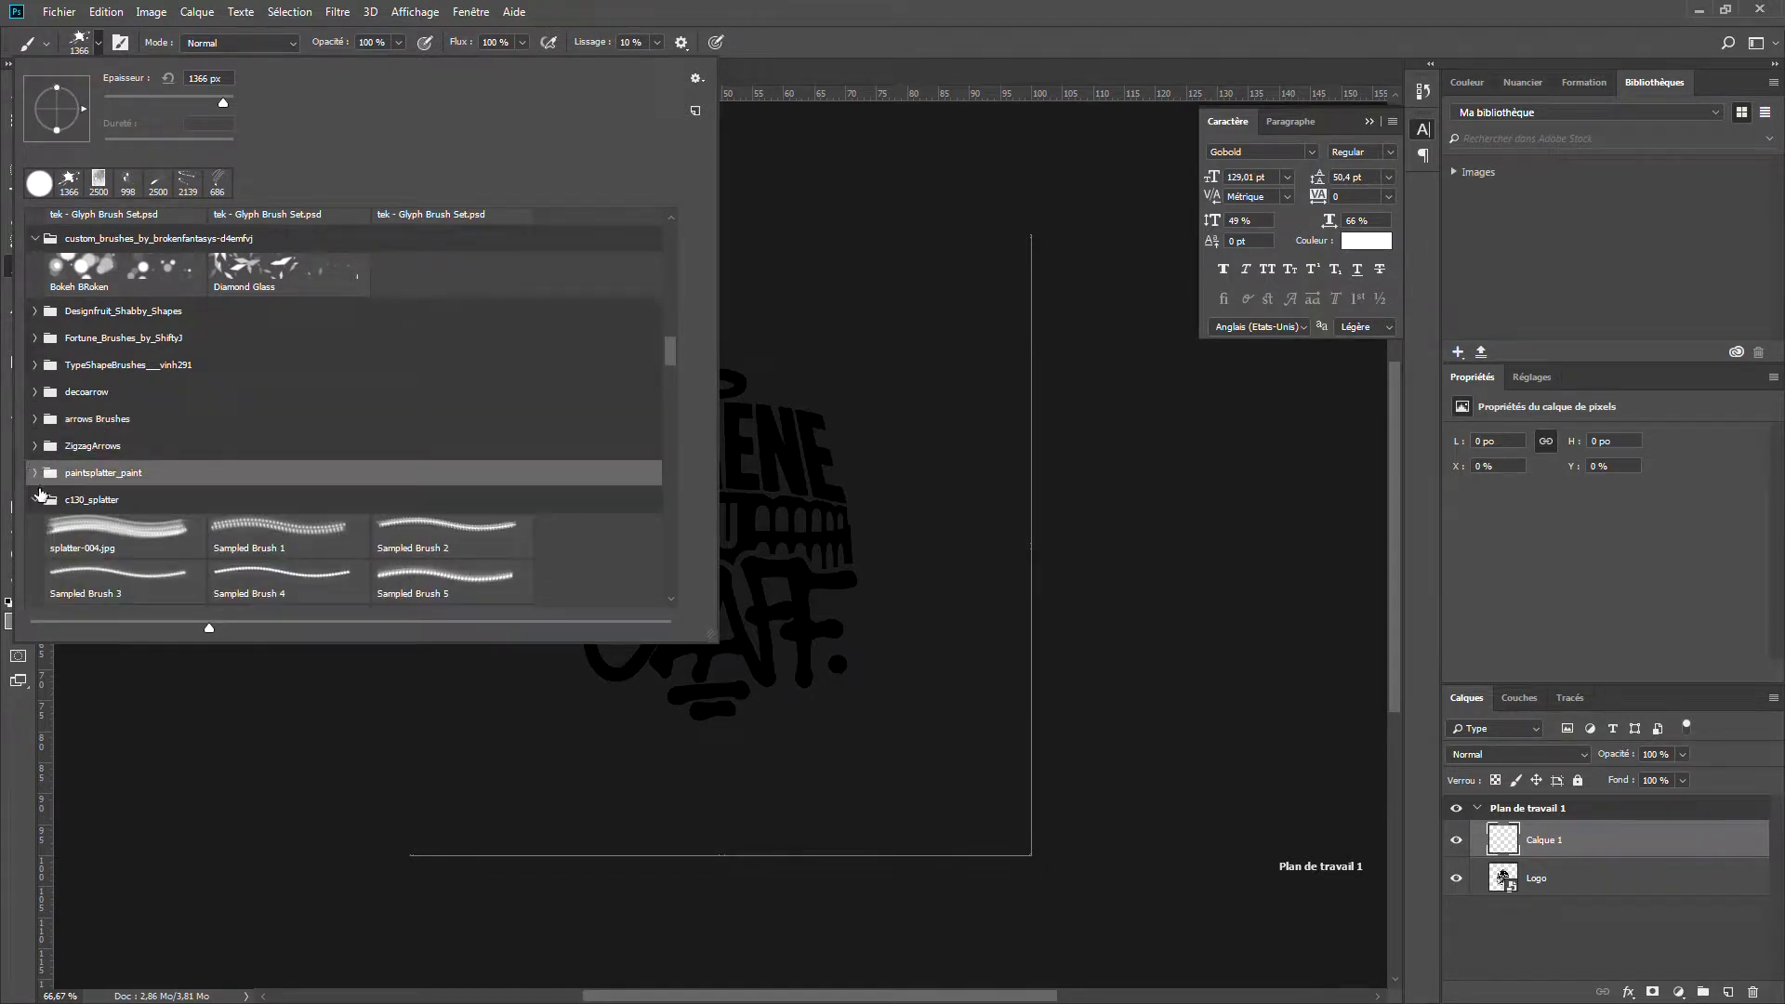
pyautogui.click(37, 500)
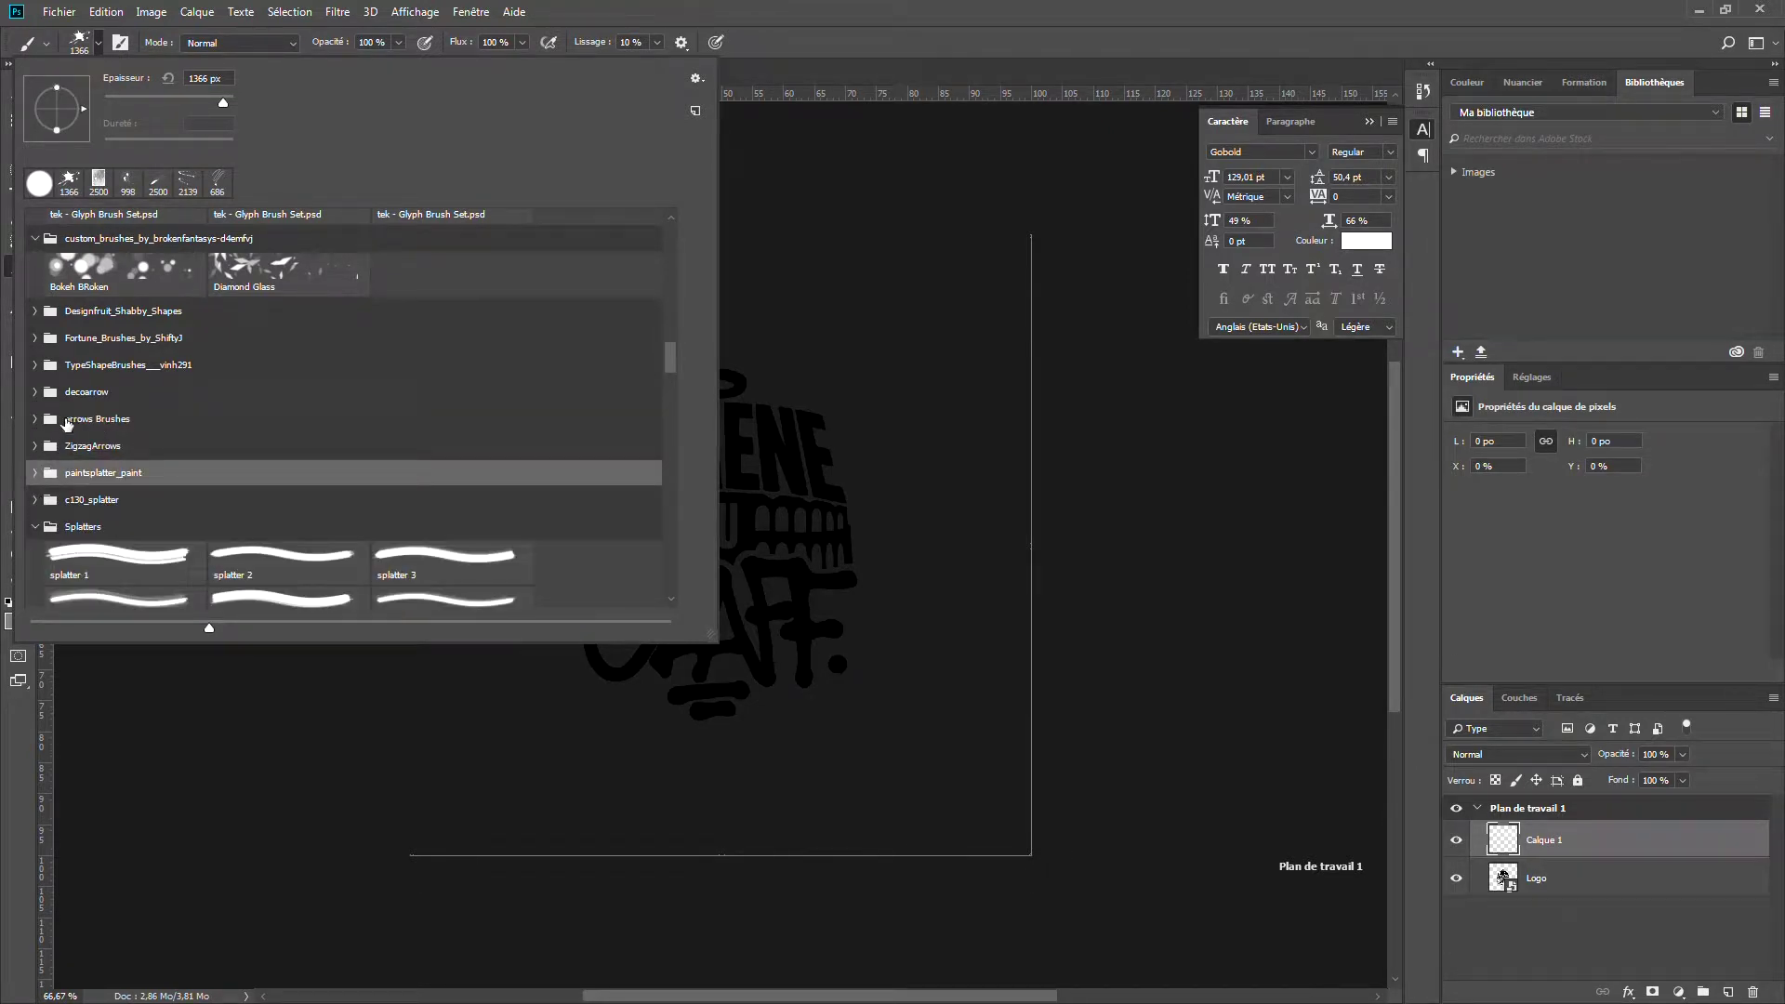
pyautogui.click(37, 541)
# Step: Look through the spray and glyph brush groups and choose the splatter 7 brush from the Splatters group
pyautogui.scroll(4, 97, 495)
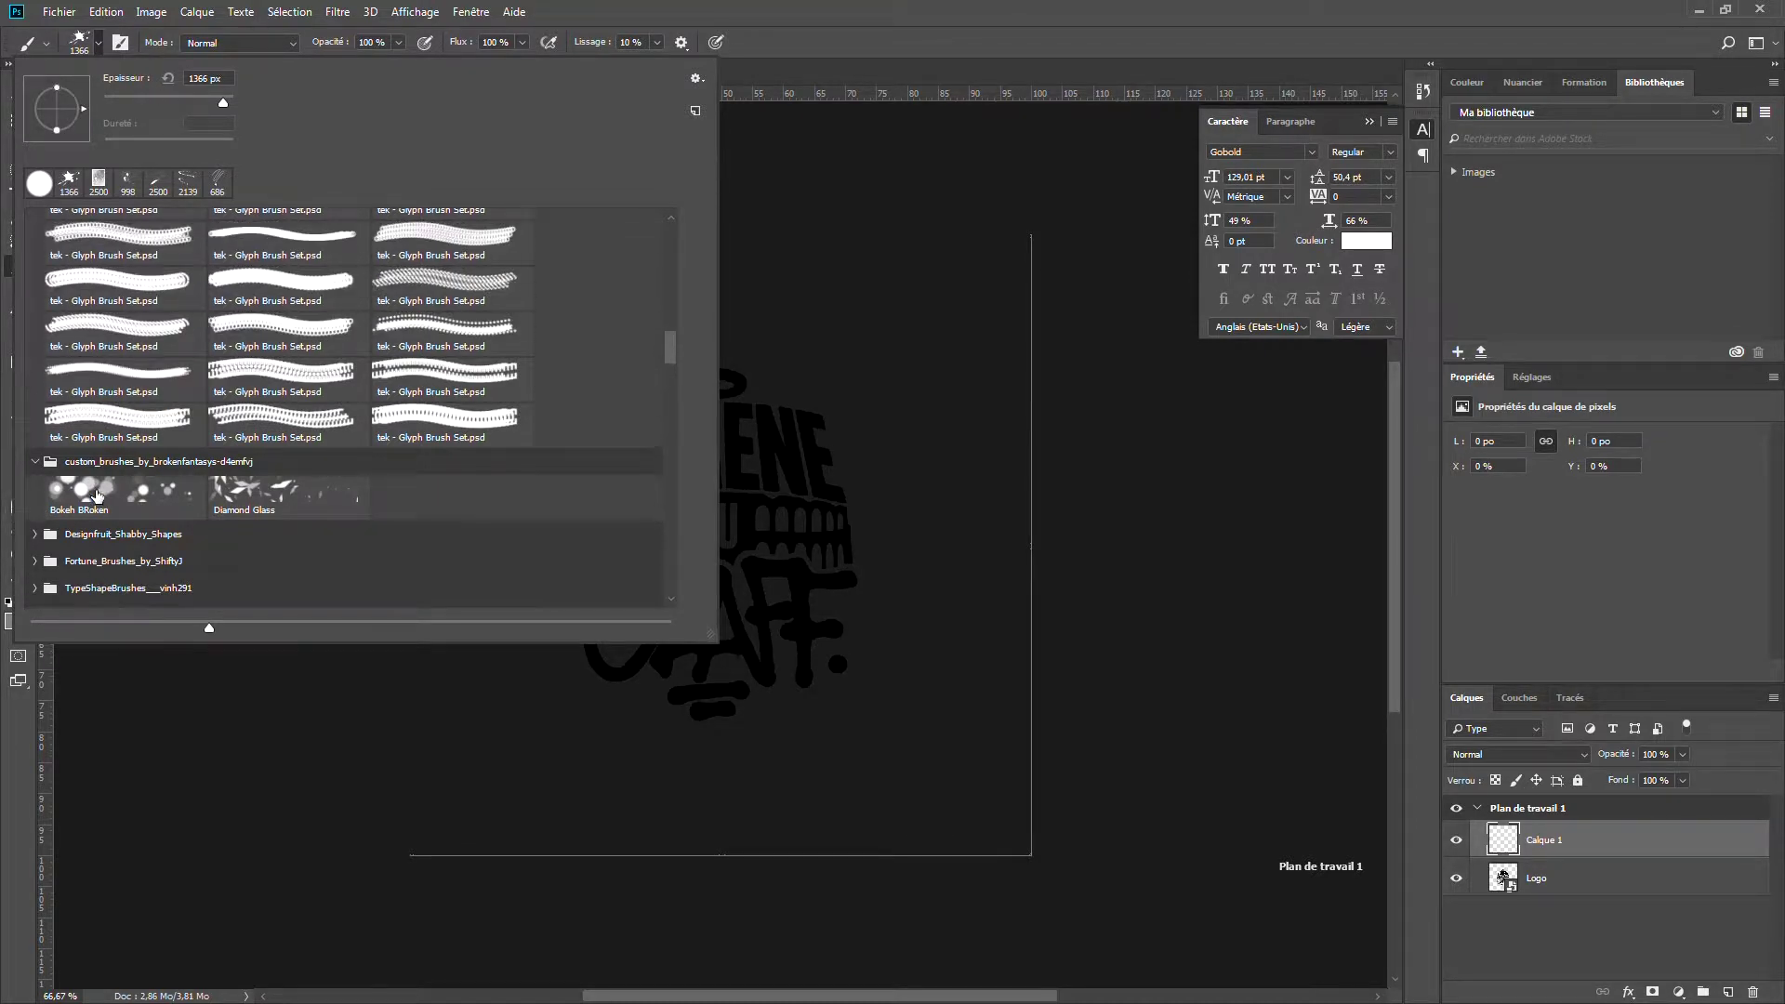
pyautogui.scroll(2, 97, 496)
pyautogui.scroll(5, 95, 467)
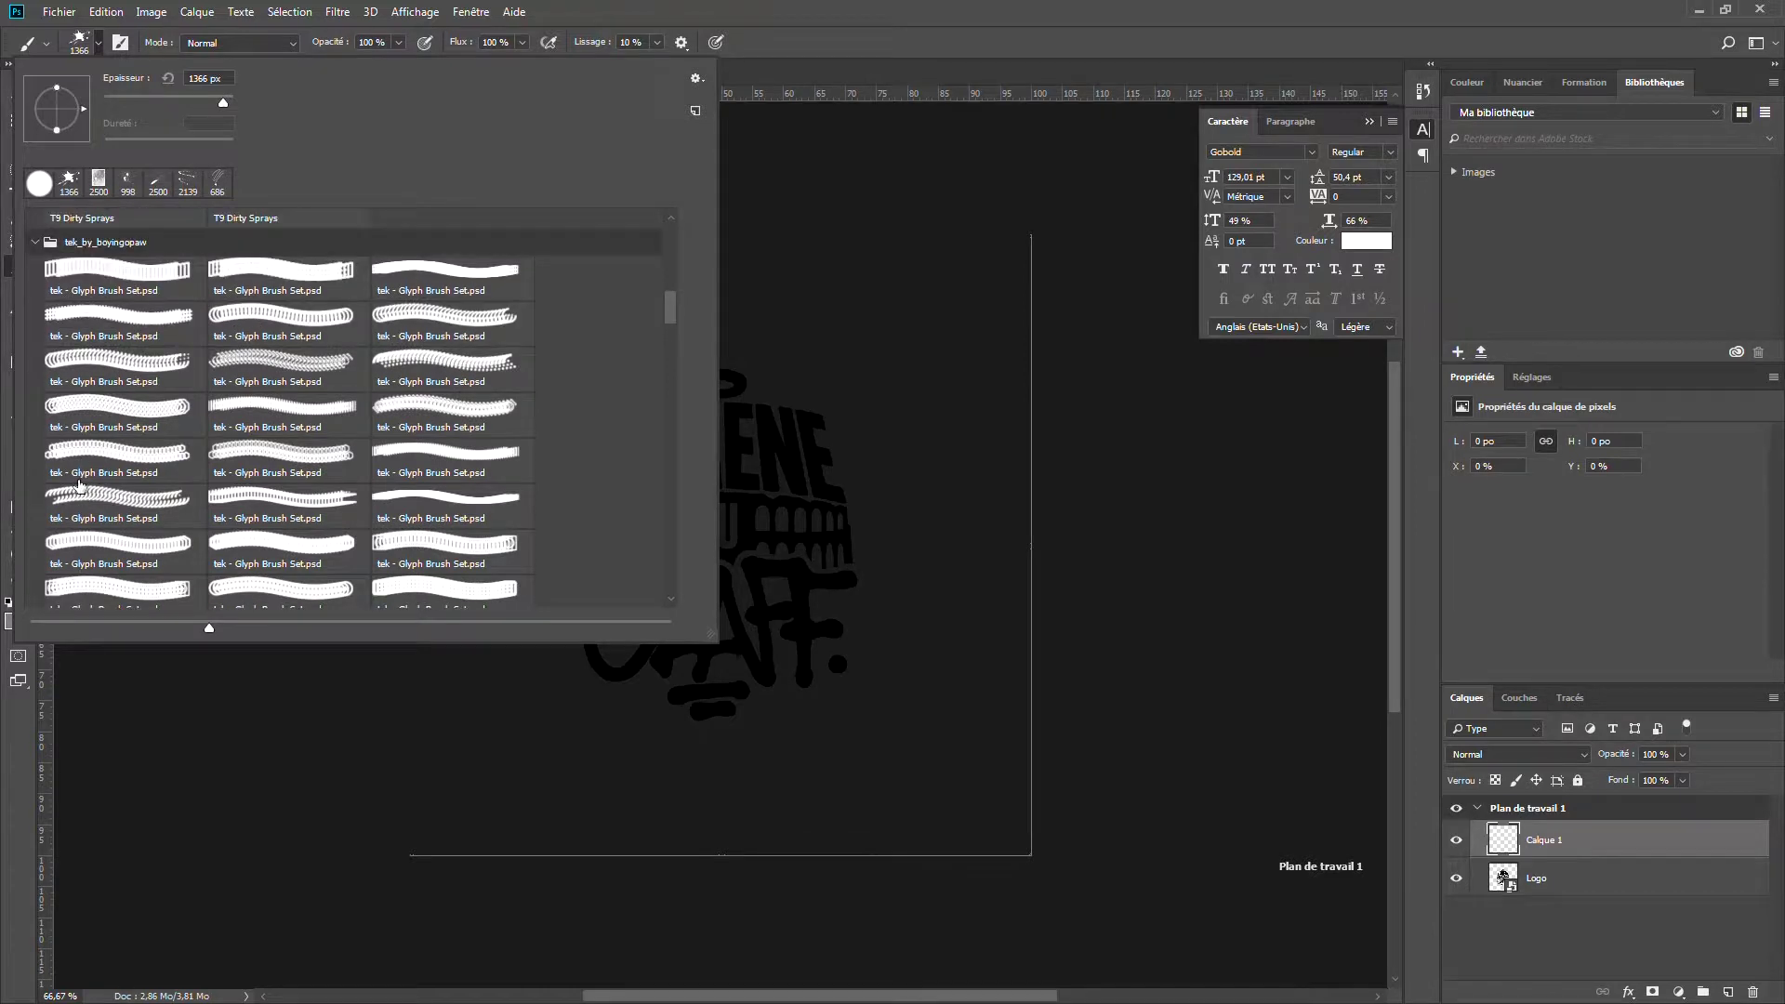
pyautogui.scroll(5, 82, 363)
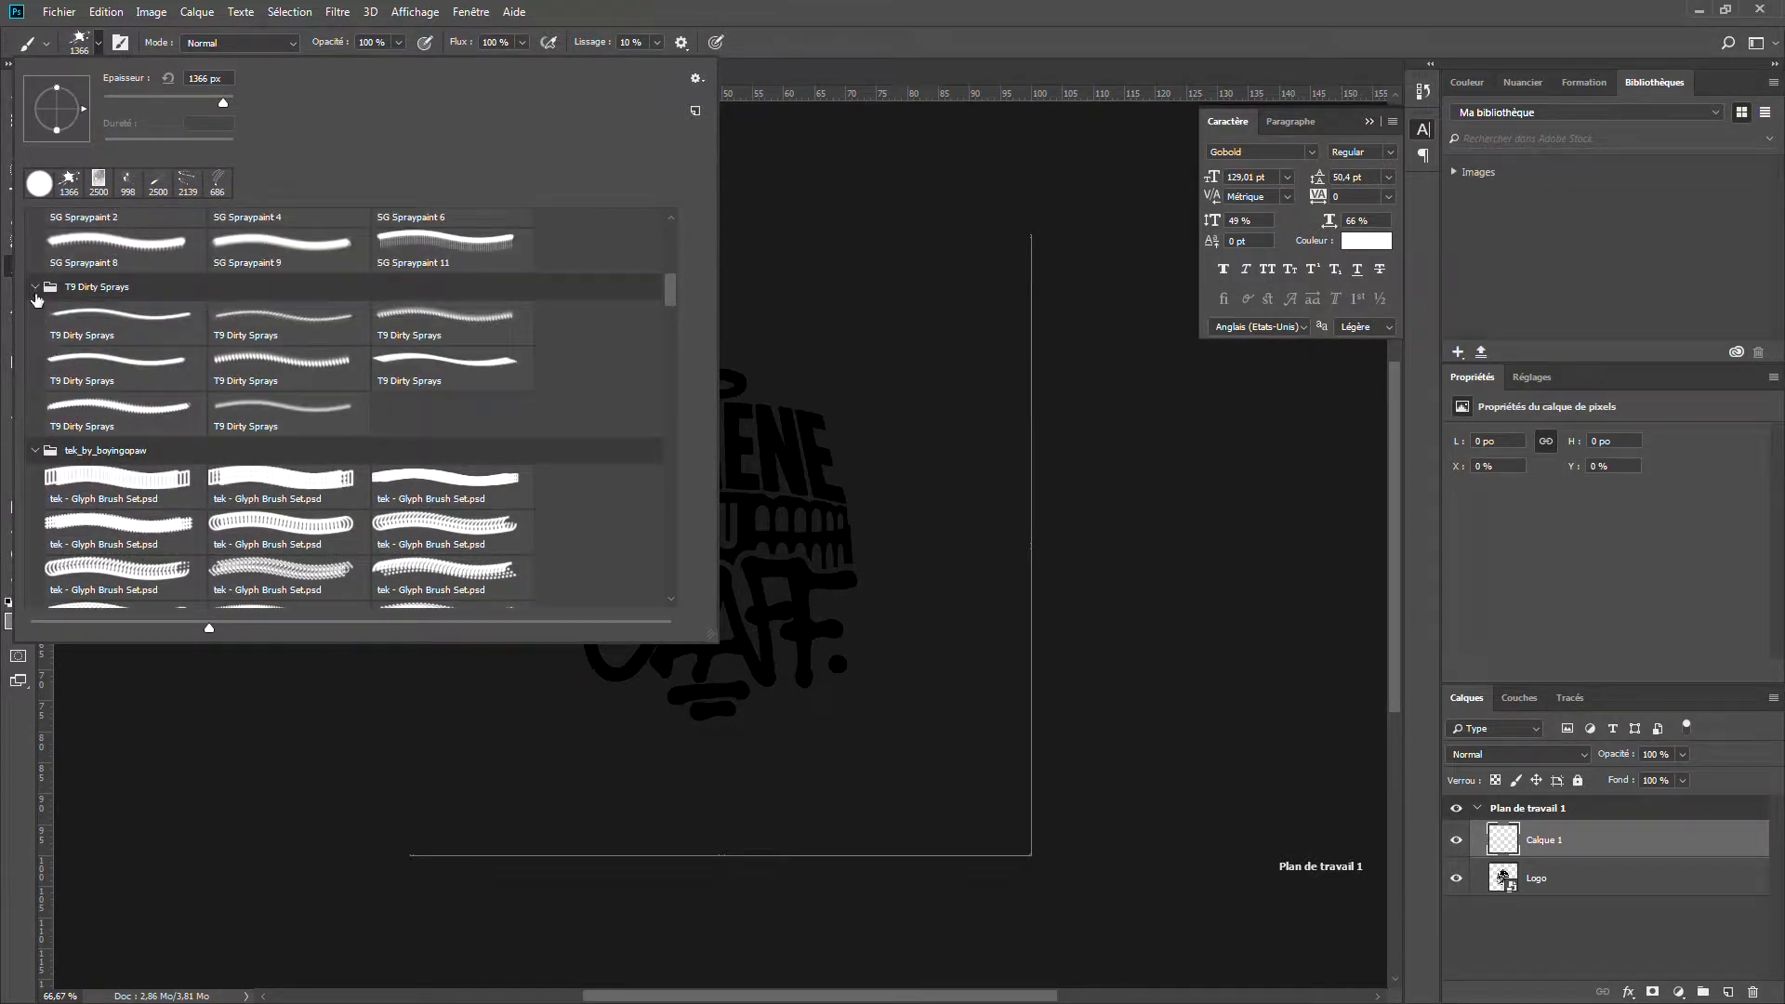
pyautogui.click(36, 451)
pyautogui.scroll(9, 102, 445)
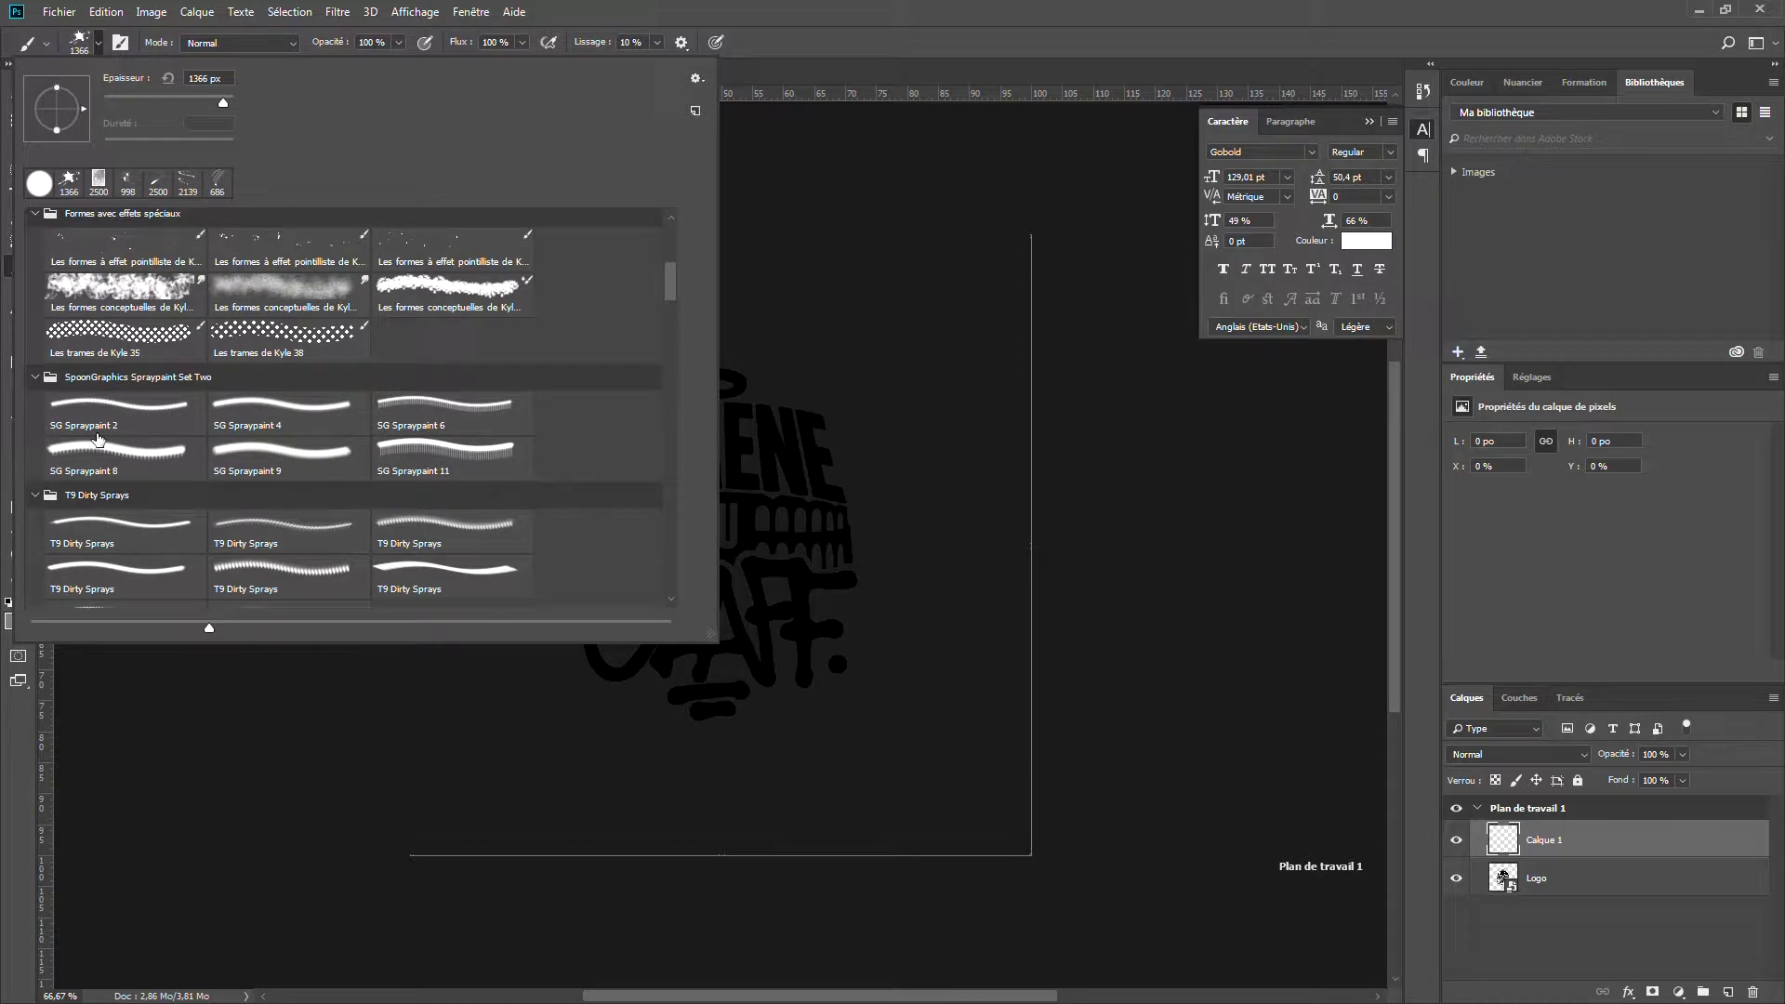
pyautogui.scroll(-12, 96, 440)
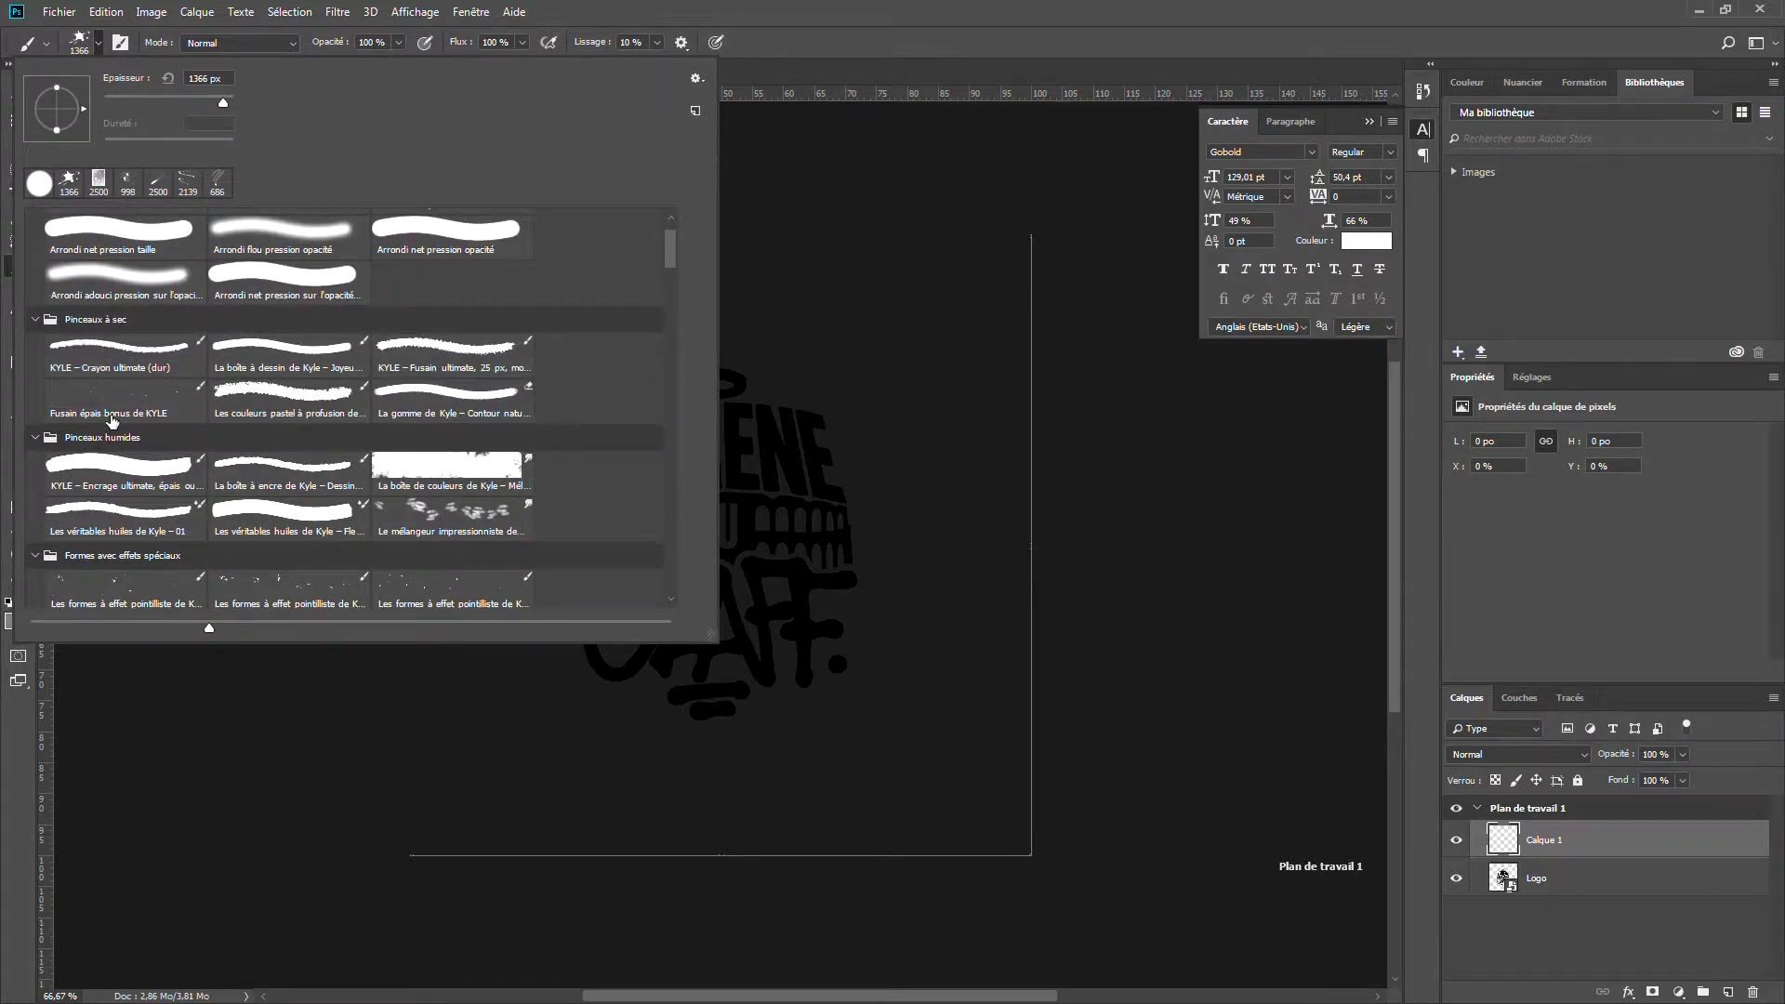
pyautogui.click(125, 405)
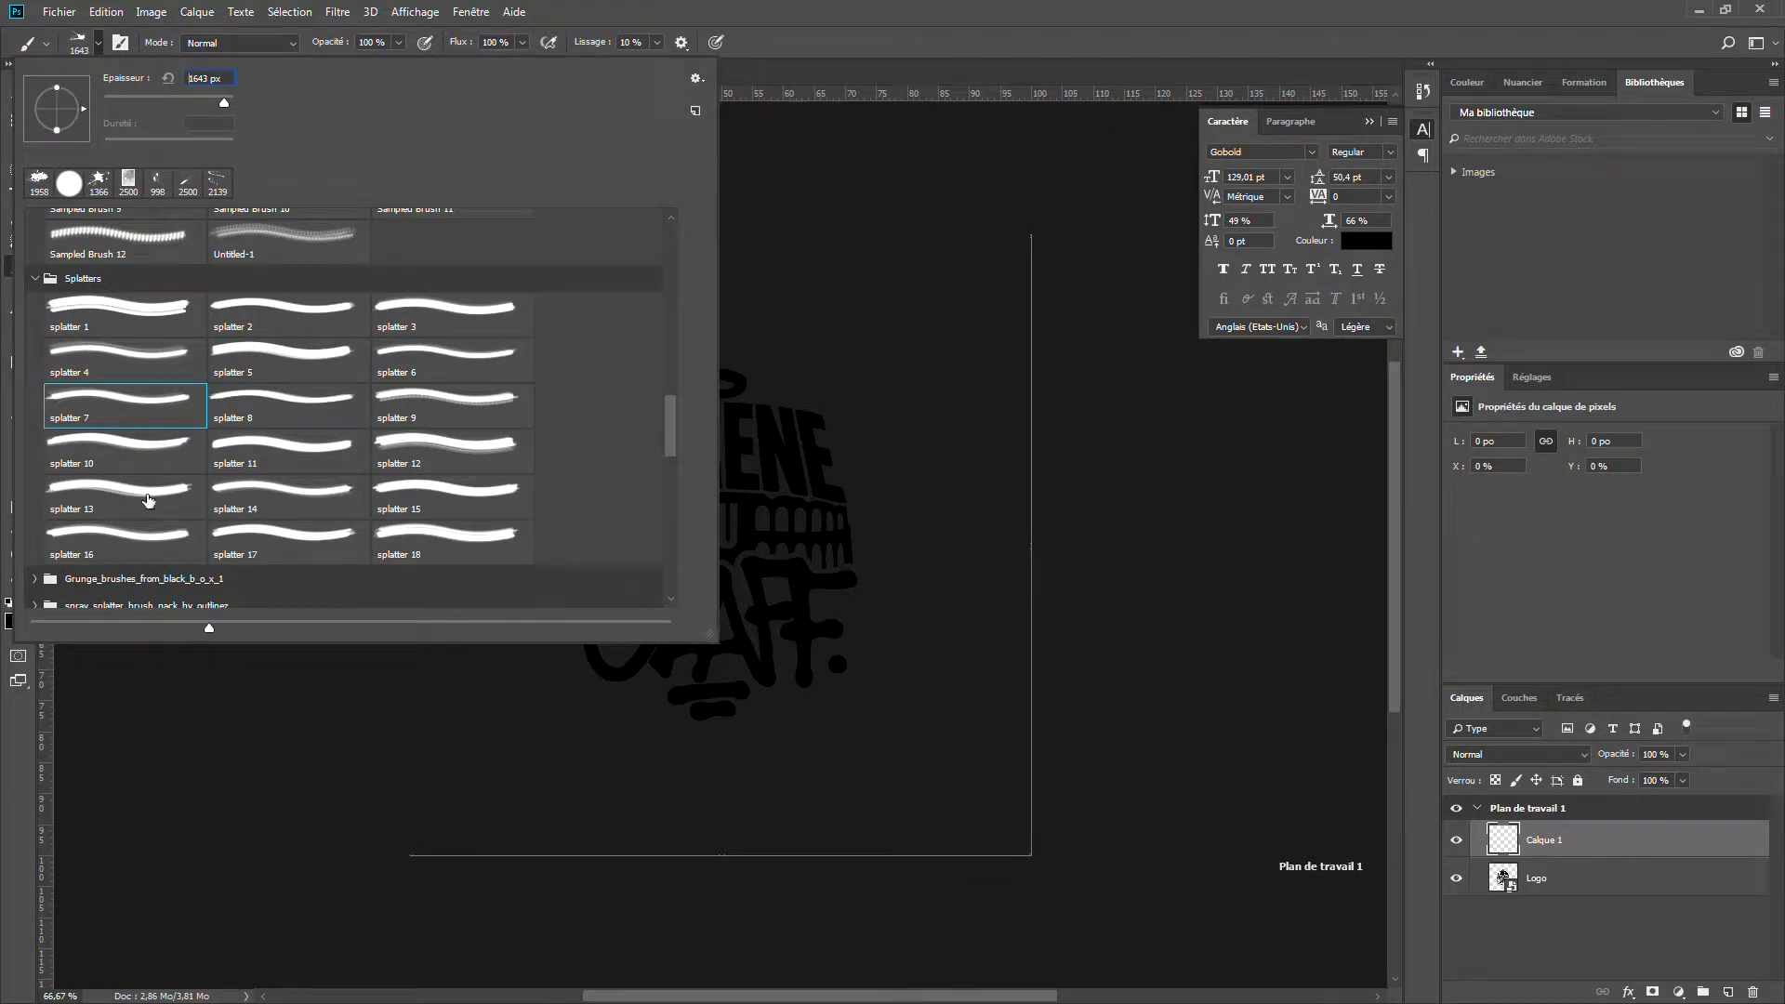
pyautogui.scroll(-3, 149, 502)
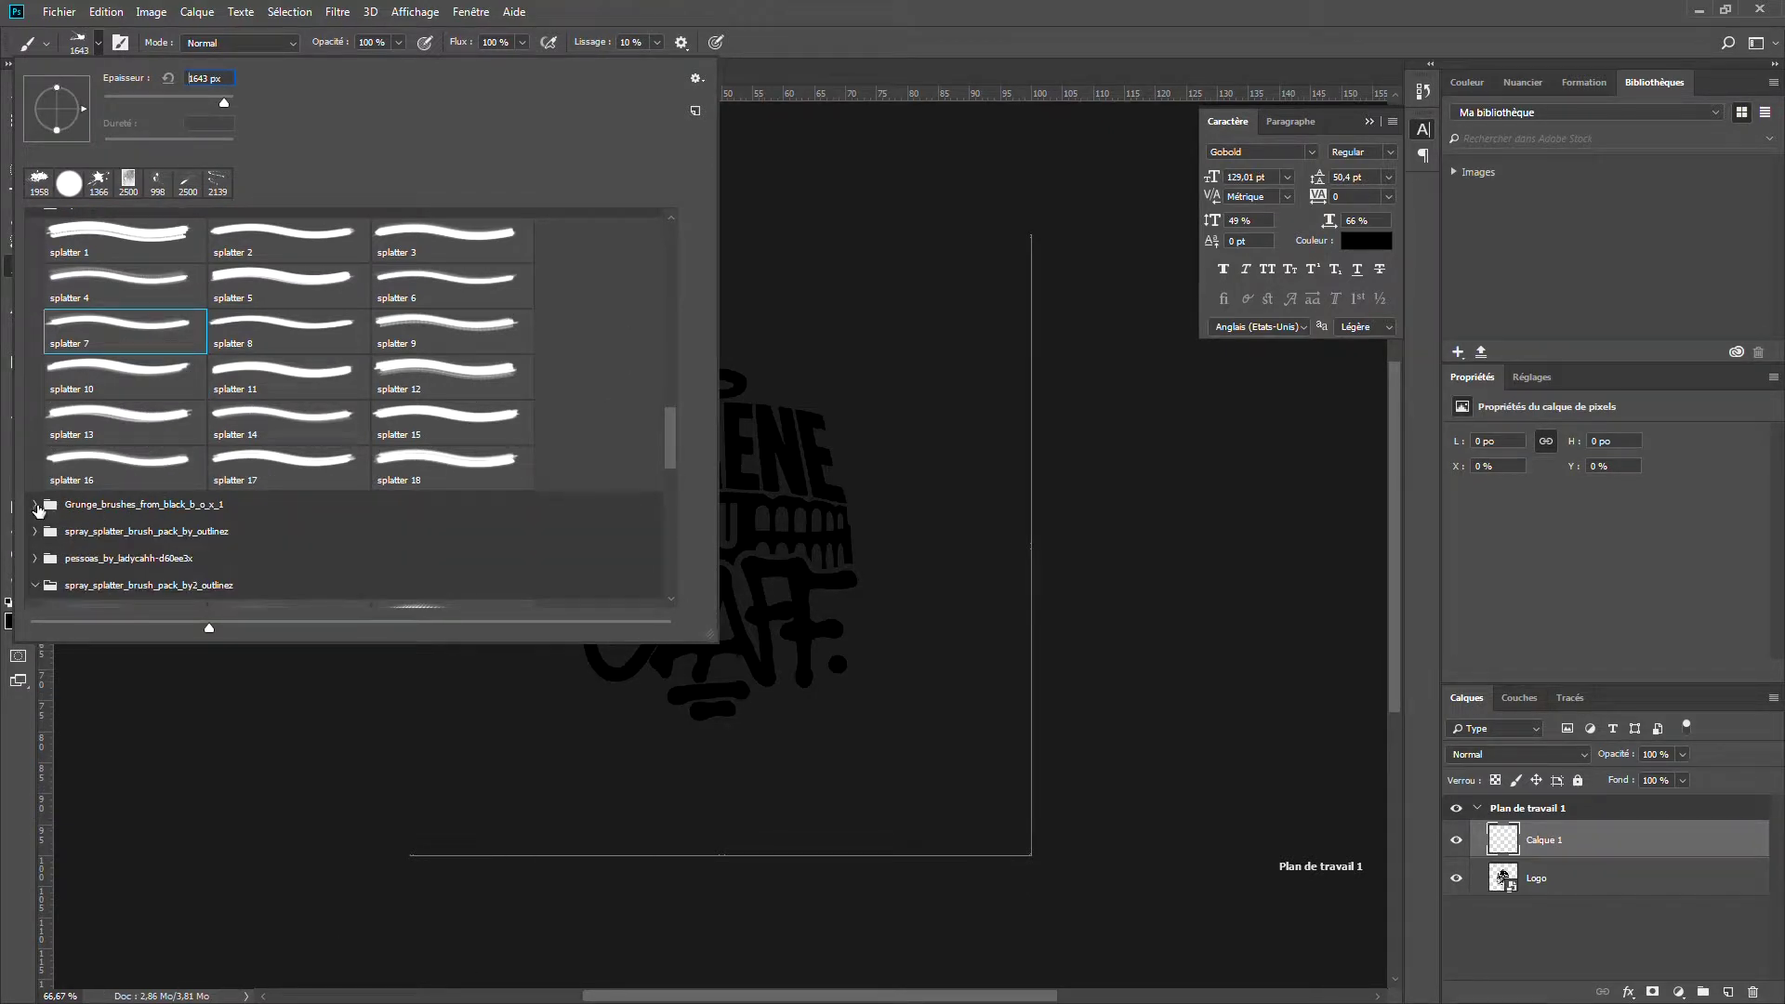
# Step: Try brushes from the Grunge_brushes_from_black_b_o_x_1 and Splatters groups, and choose splatter 4
pyautogui.click(35, 505)
pyautogui.click(263, 537)
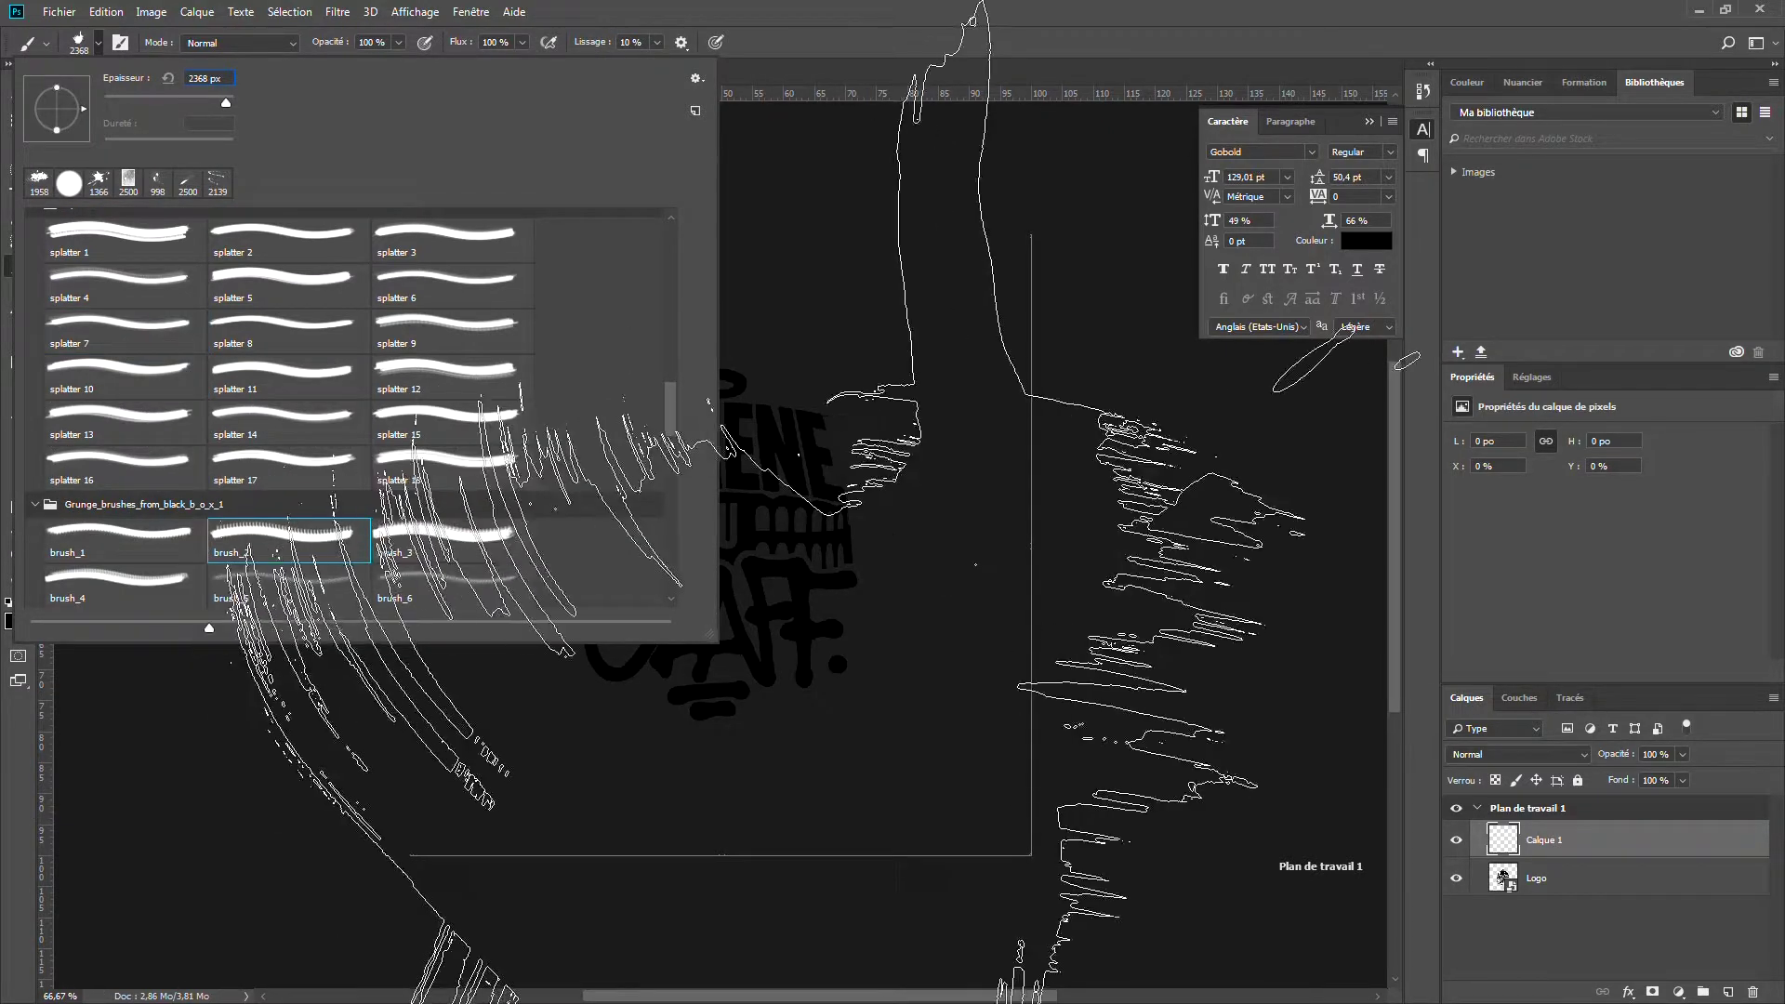
pyautogui.click(430, 556)
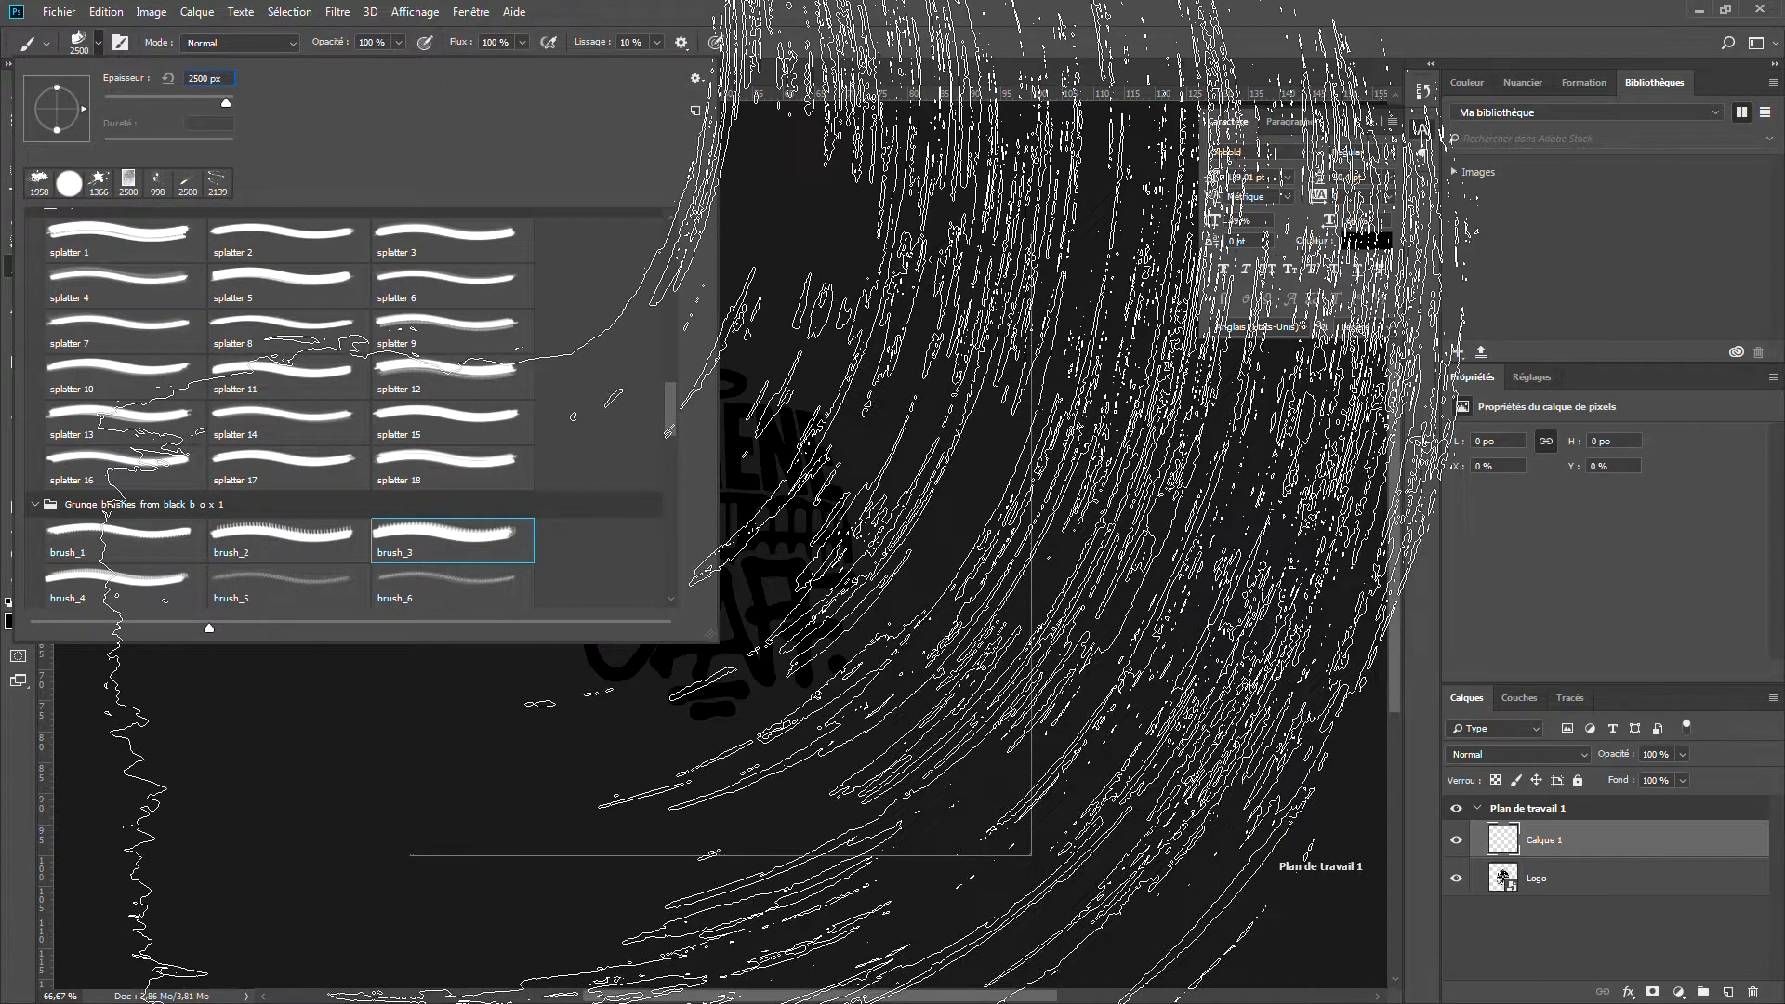
pyautogui.click(249, 400)
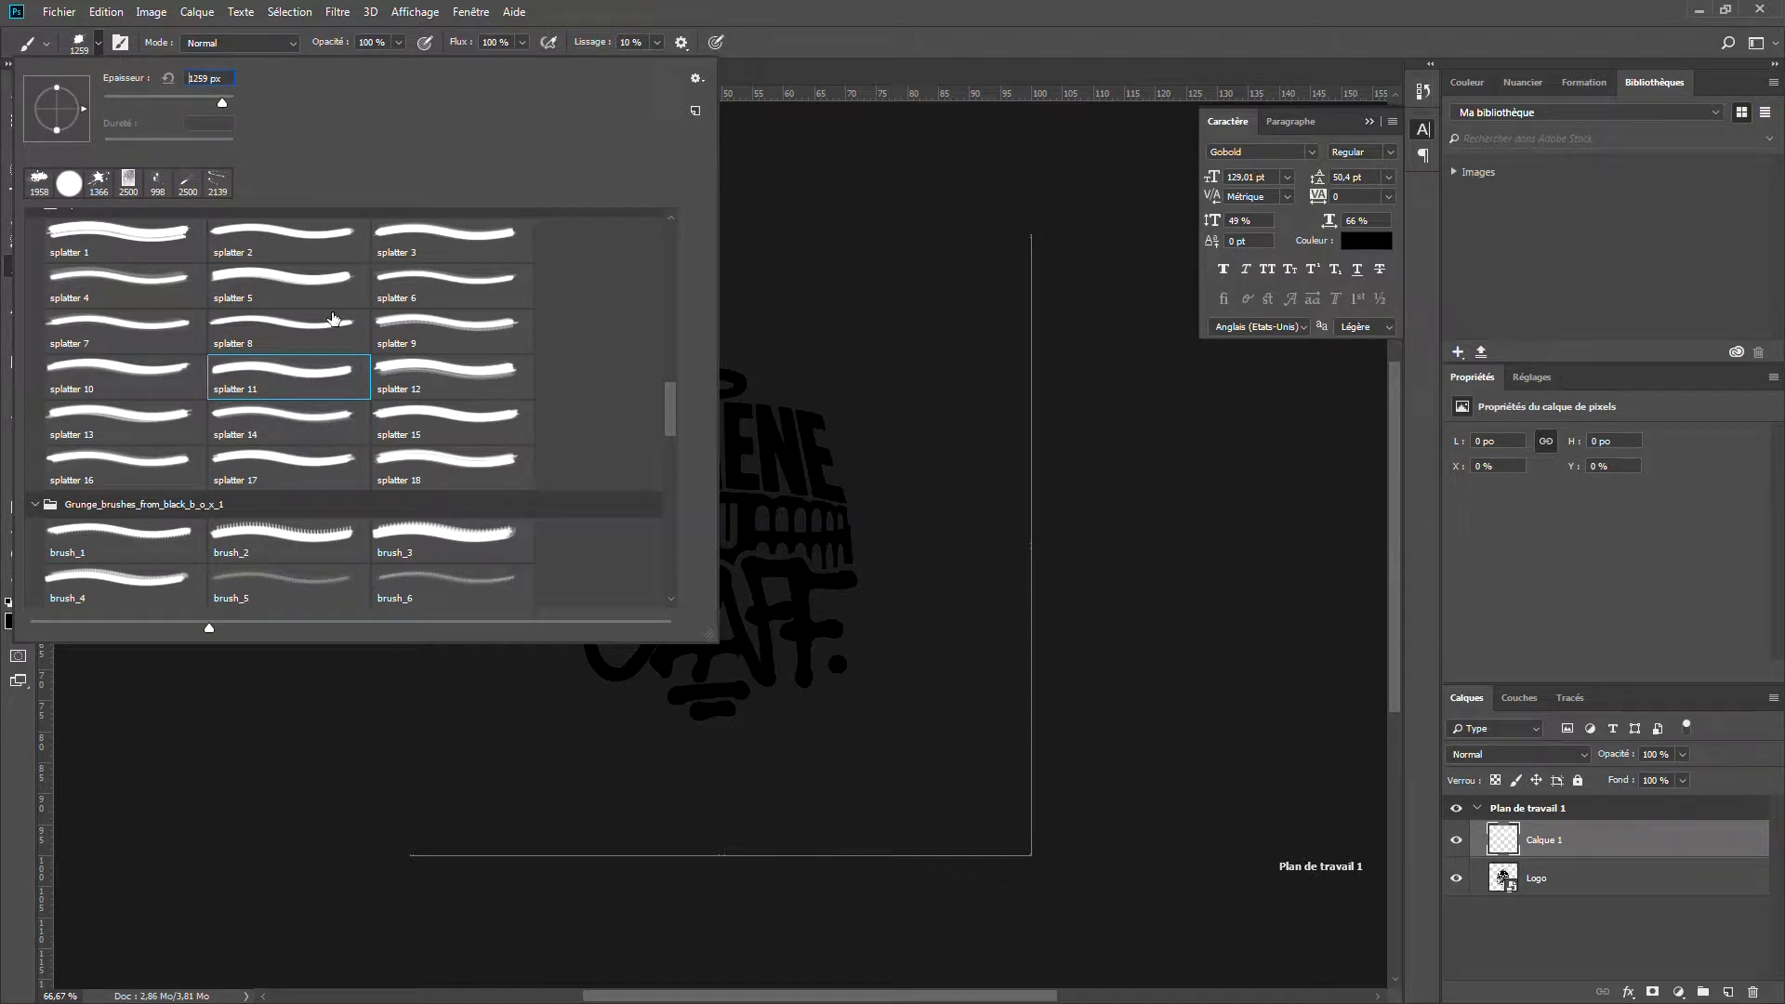
pyautogui.click(128, 373)
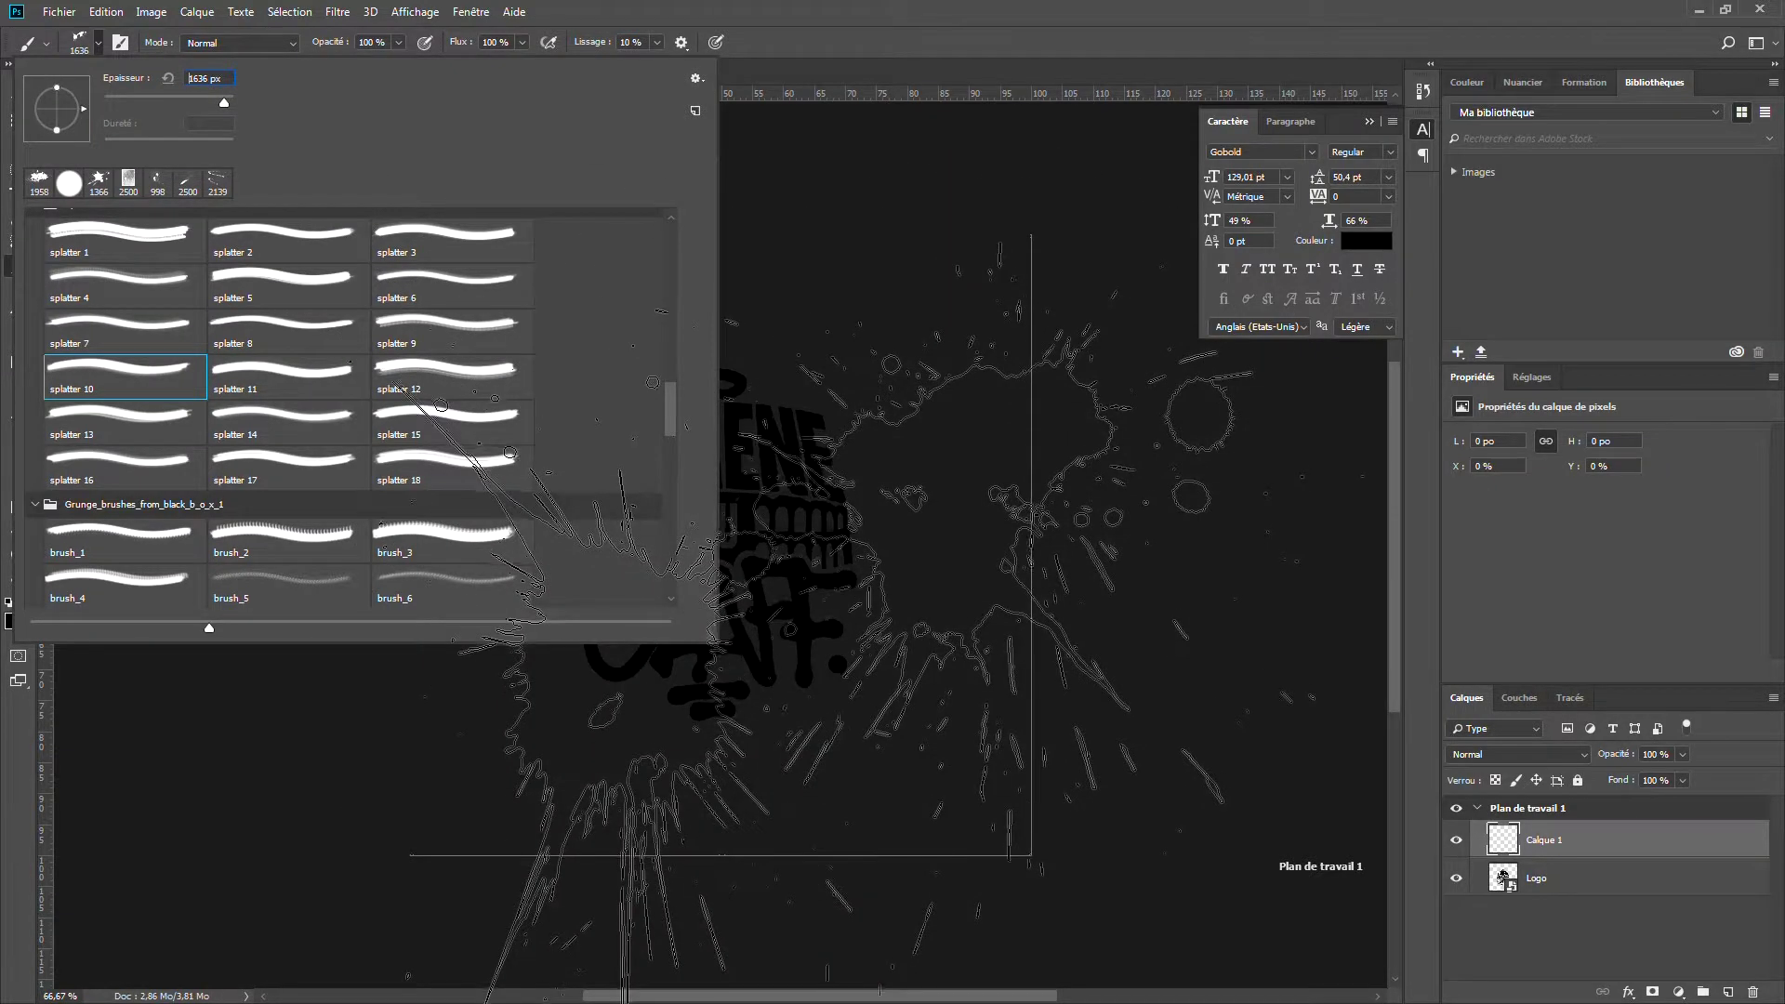
pyautogui.scroll(1, 335, 403)
pyautogui.click(121, 346)
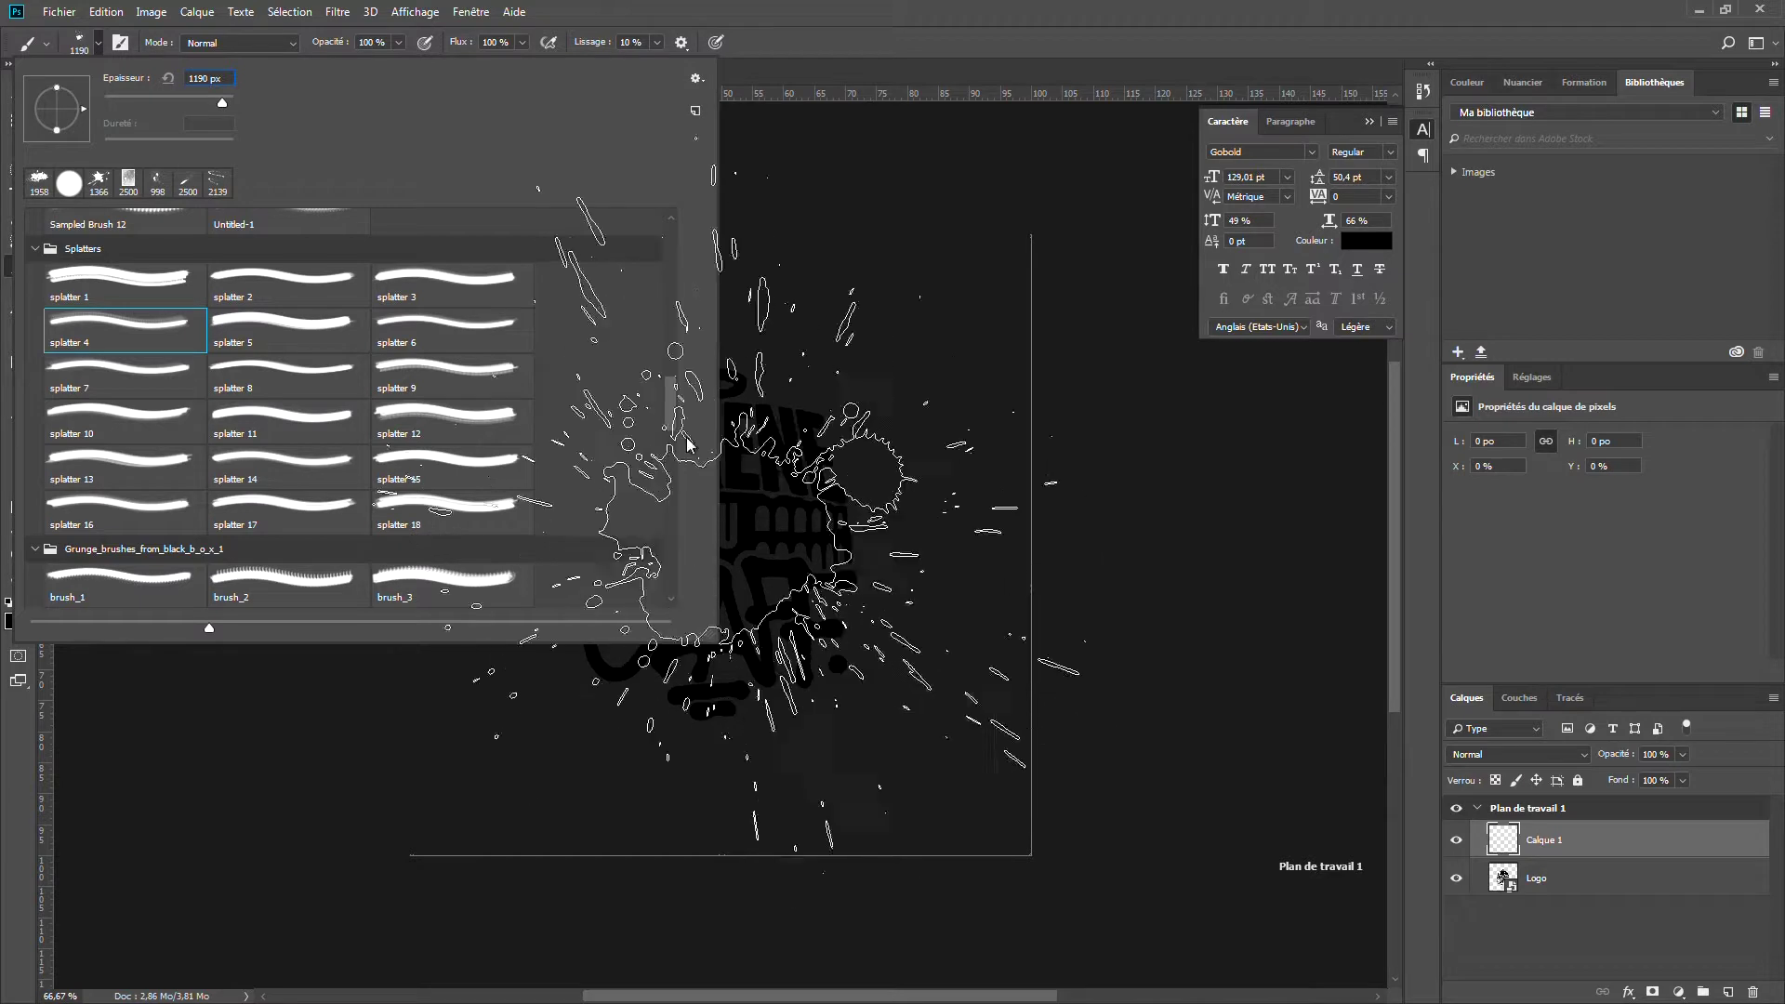
# Step: Make white the foreground colour, set the splatter 4 brush to 1115 px and stamp it over the logo's lower-right part on Calque 1
pyautogui.moveTo(214, 97); pyautogui.dragTo(213, 96)
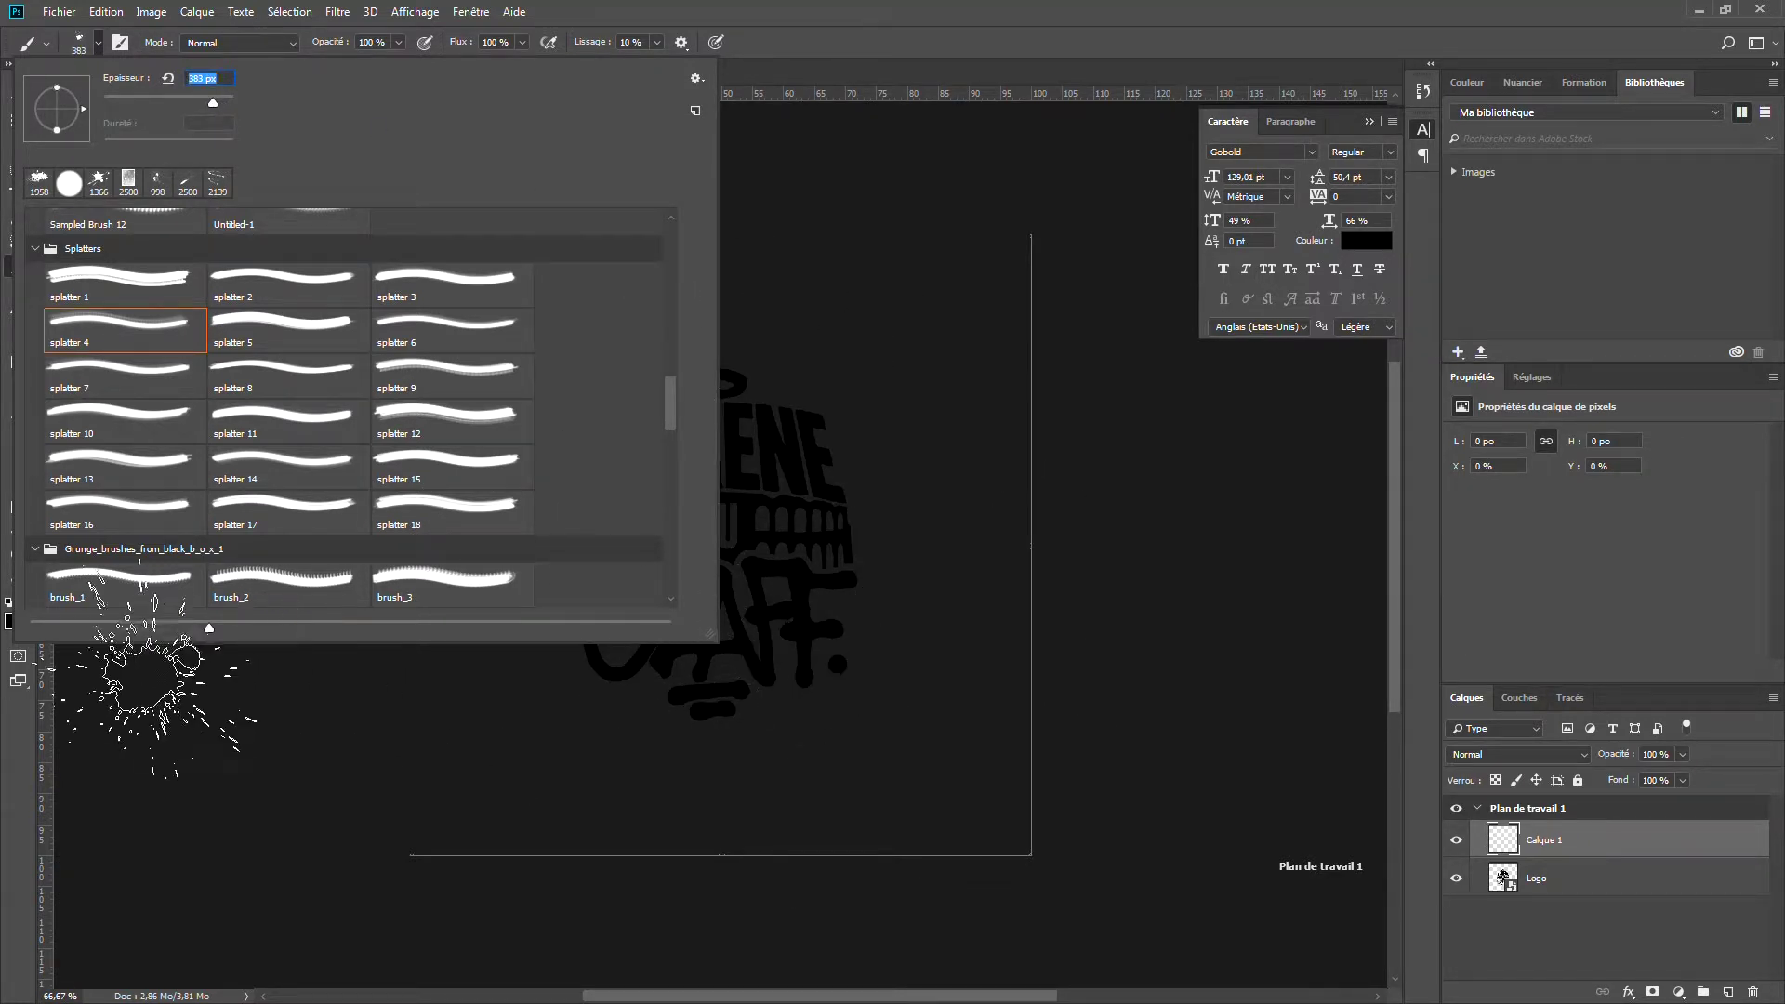
pyautogui.click(27, 666)
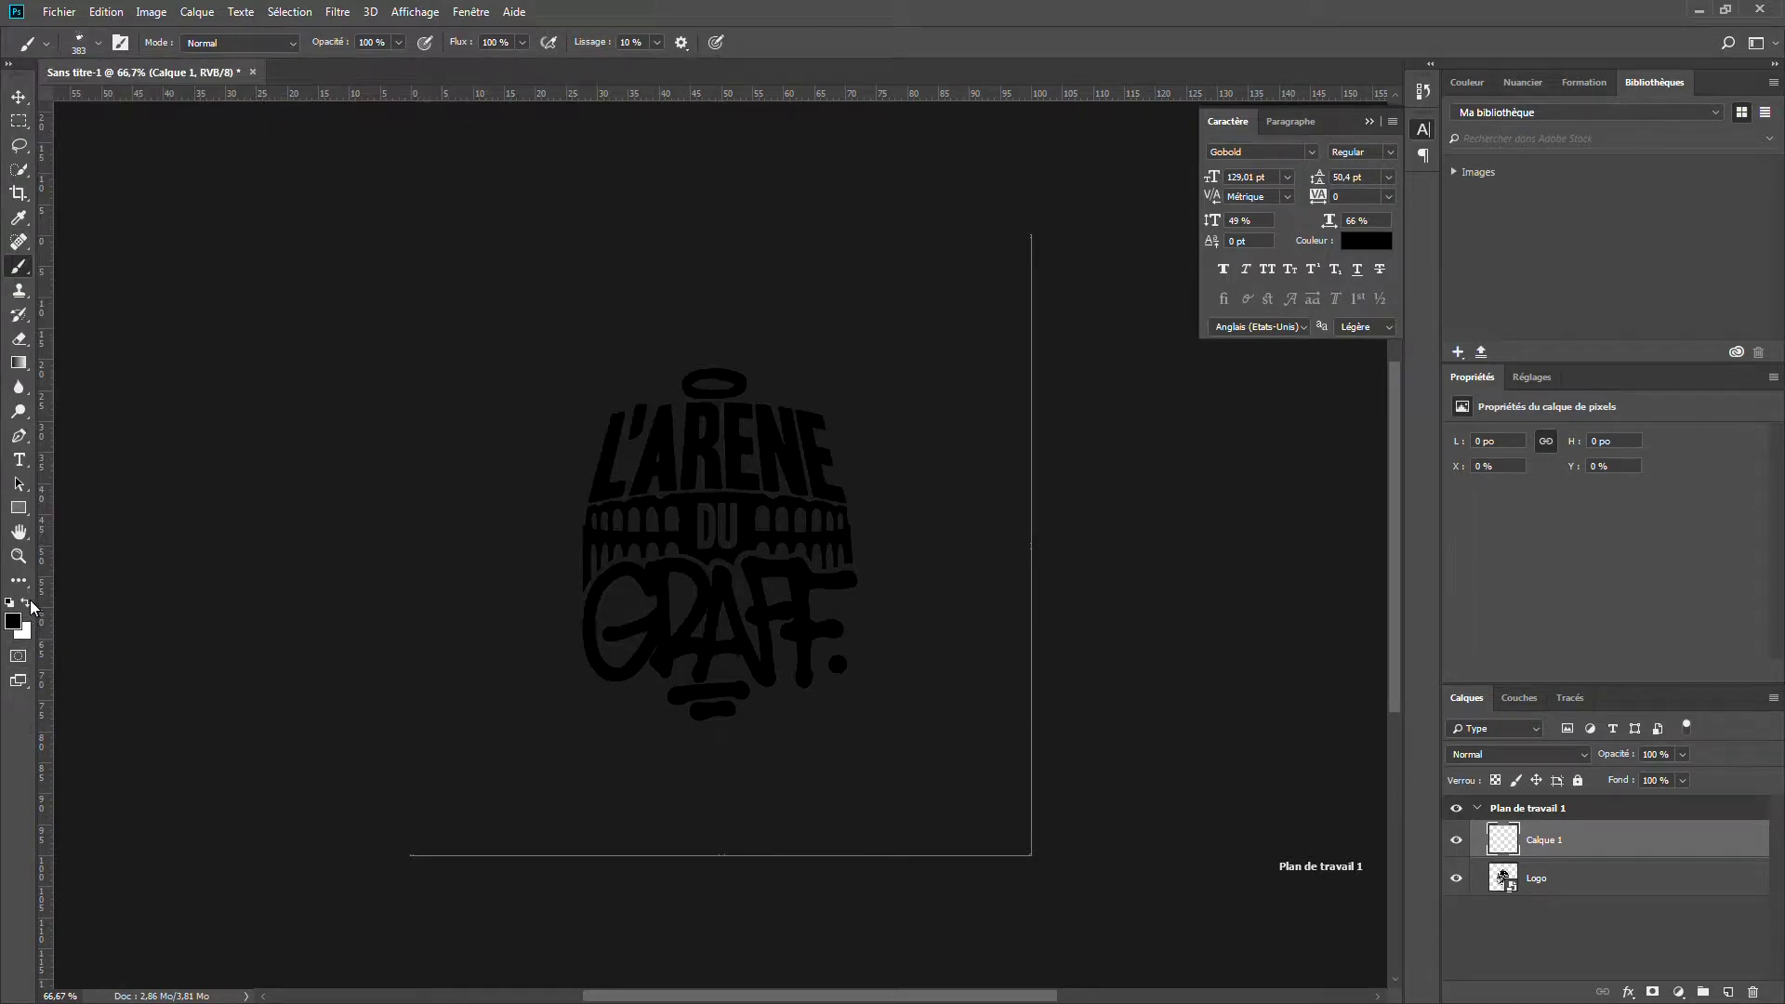
pyautogui.click(25, 602)
pyautogui.click(97, 44)
pyautogui.moveTo(216, 97); pyautogui.dragTo(223, 98)
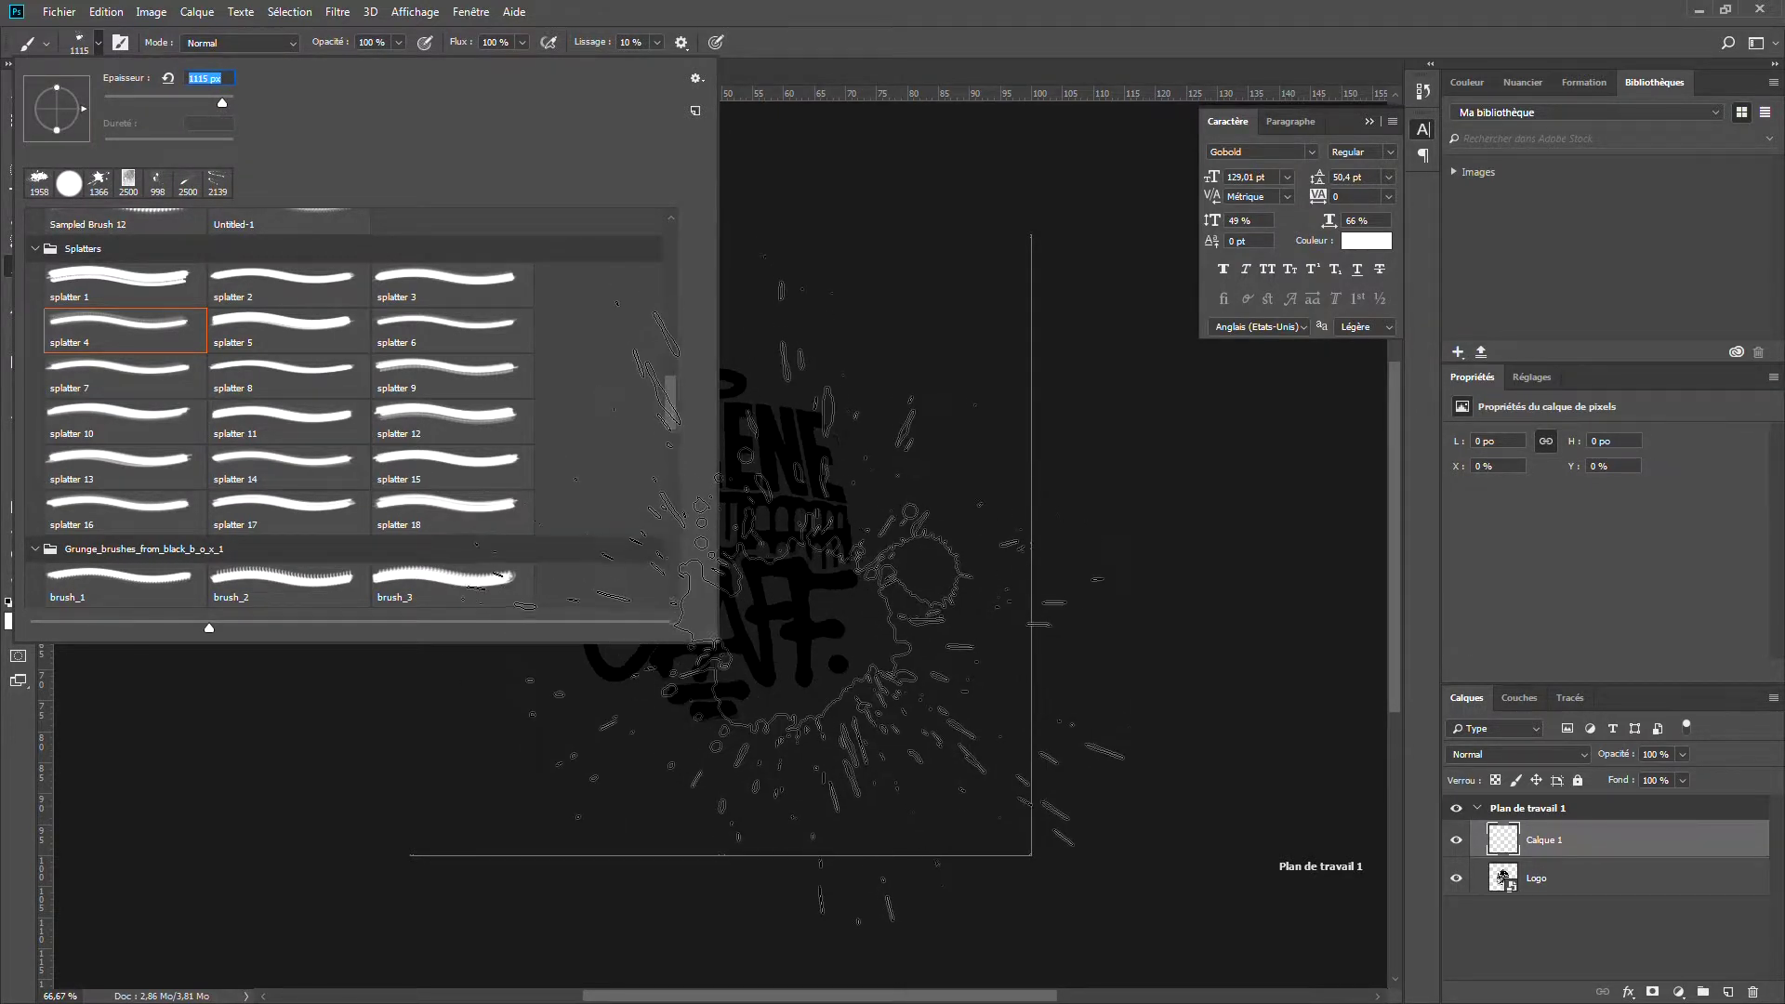
pyautogui.click(818, 599)
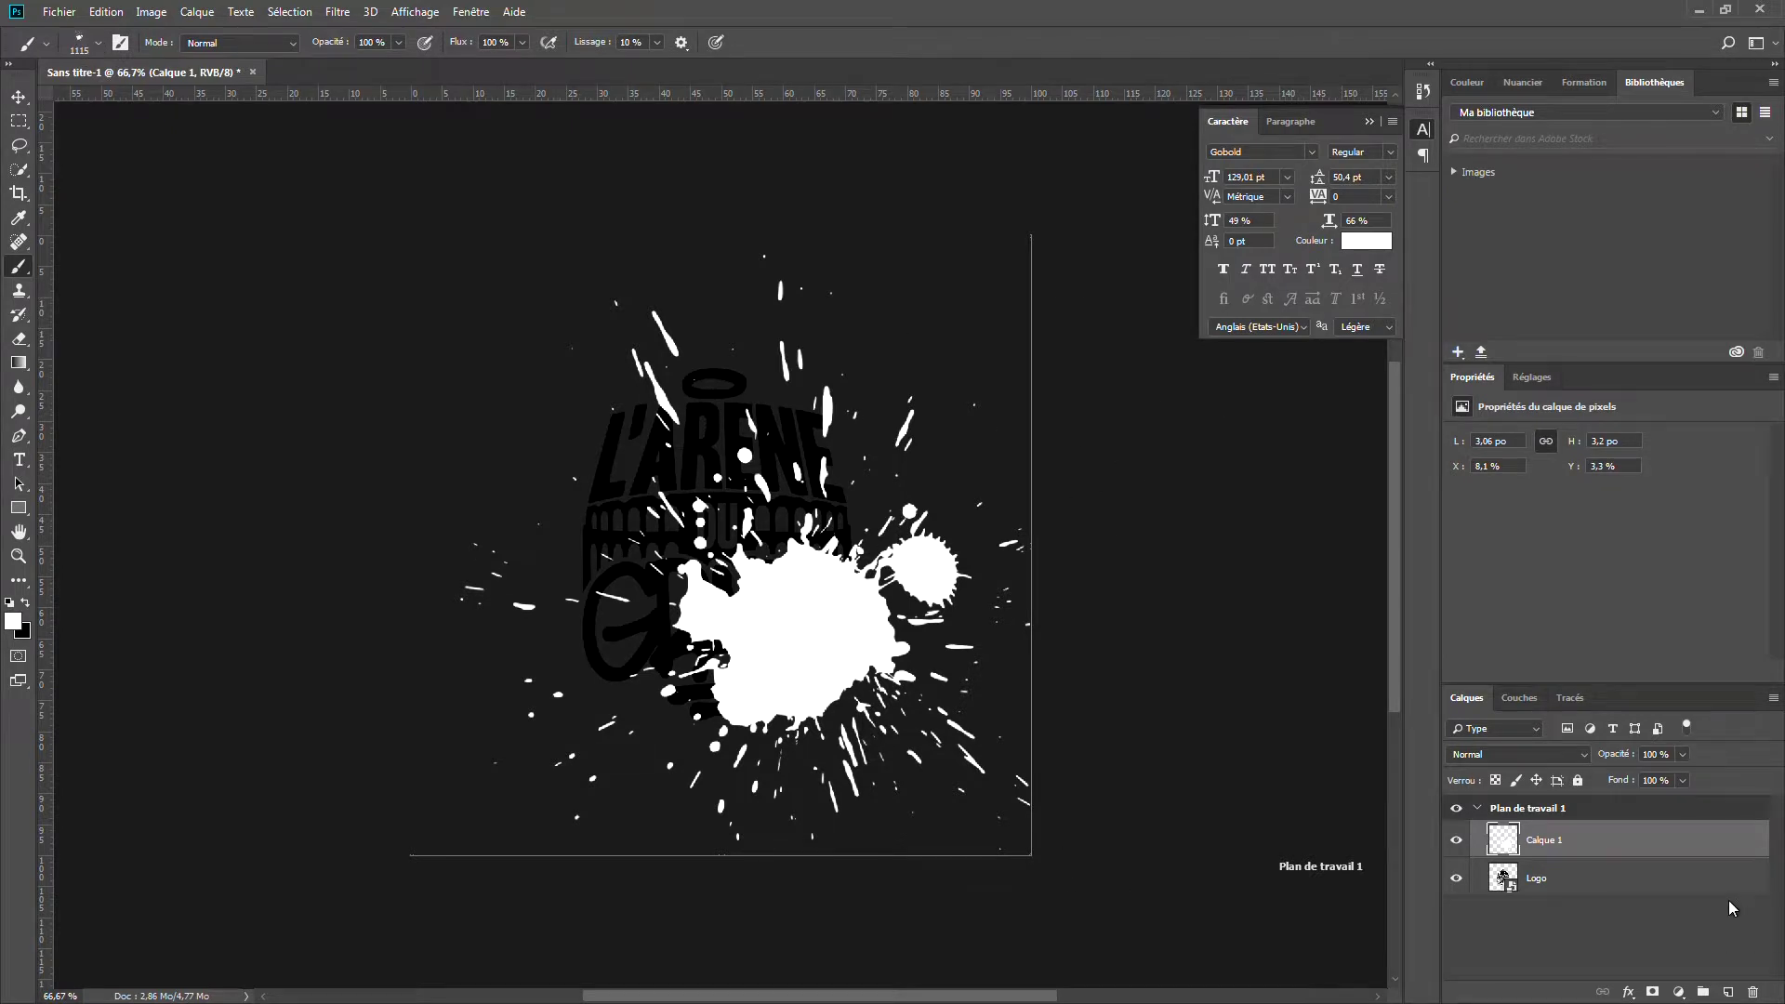
# Step: Add a new layer and stamp the splatter 11 brush on it at 1000 px over the upper right part of the logo
pyautogui.click(1727, 992)
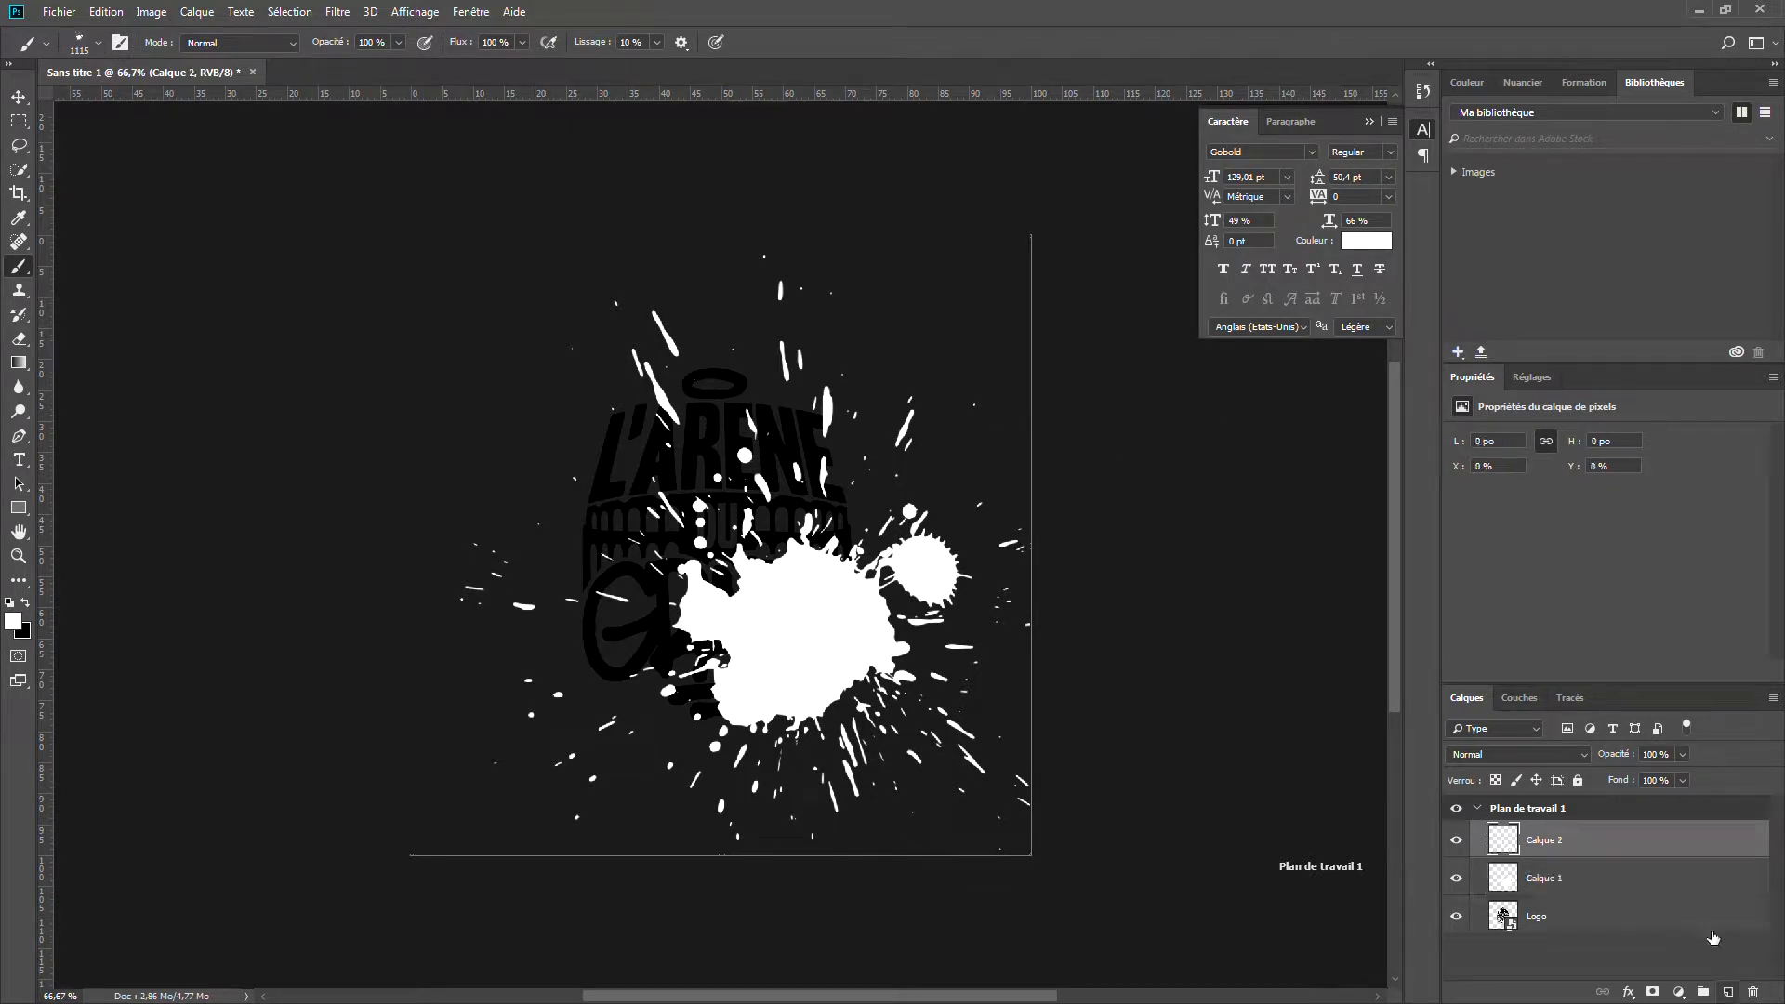
pyautogui.click(98, 44)
pyautogui.click(255, 415)
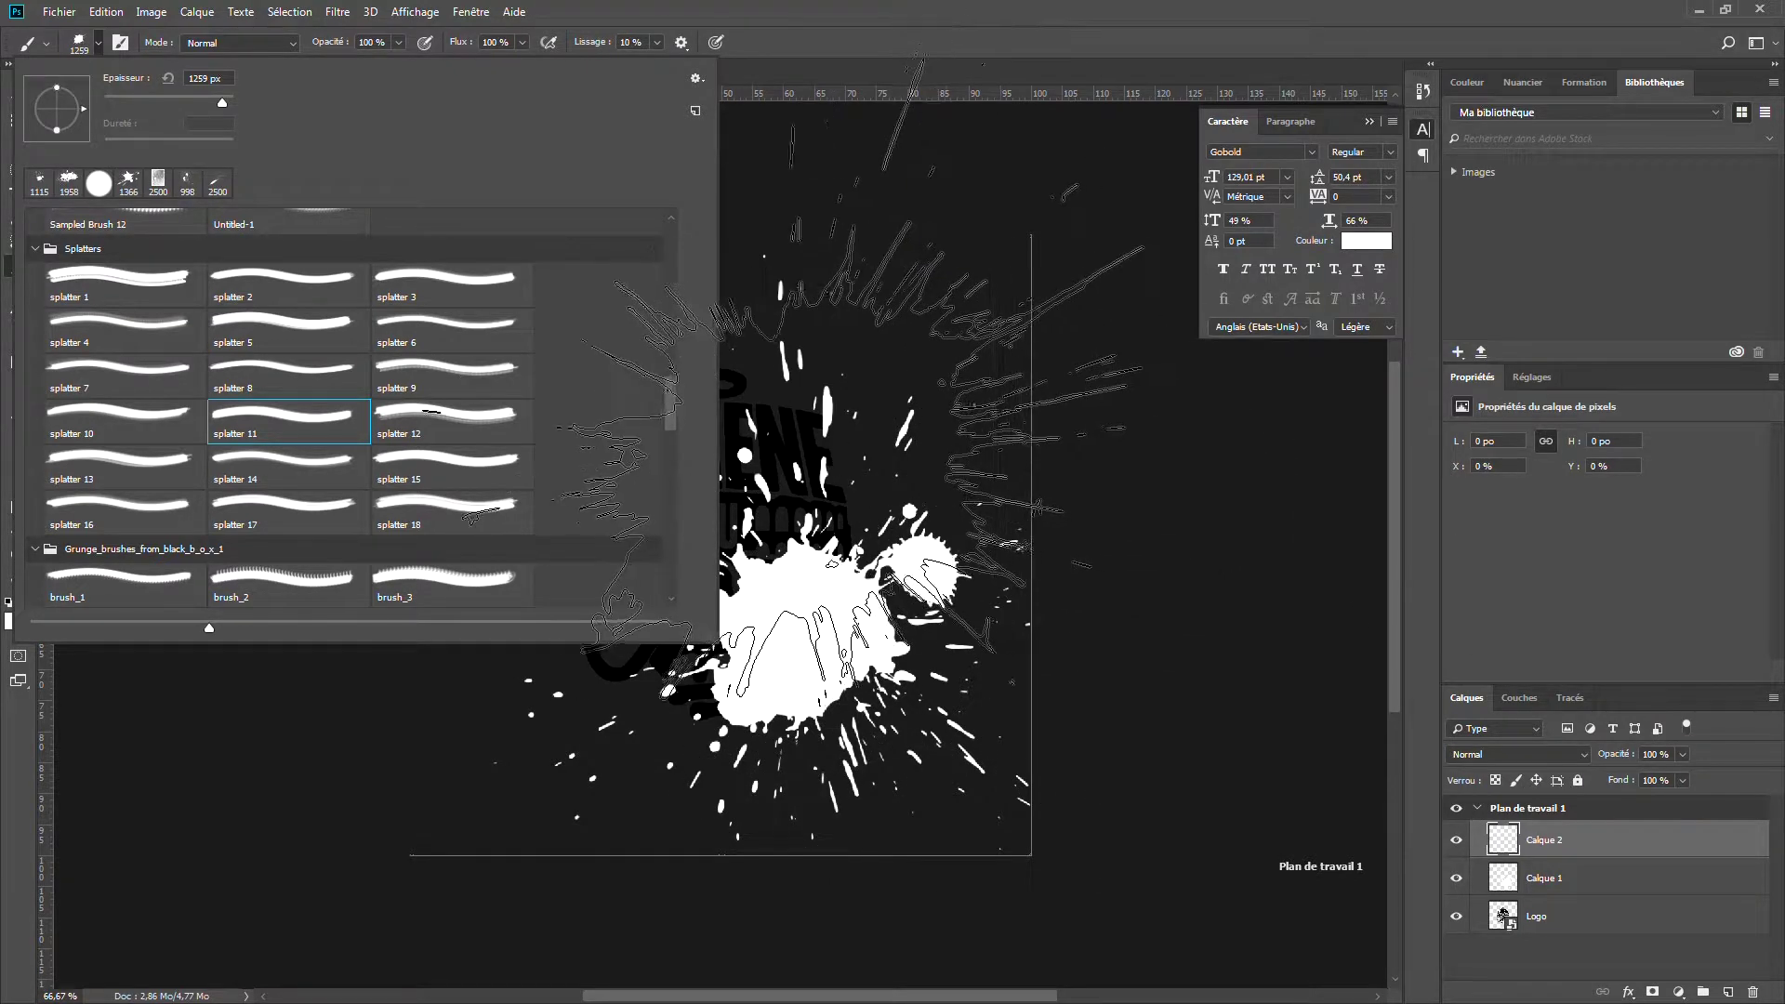
pyautogui.click(209, 78)
pyautogui.write('1000')
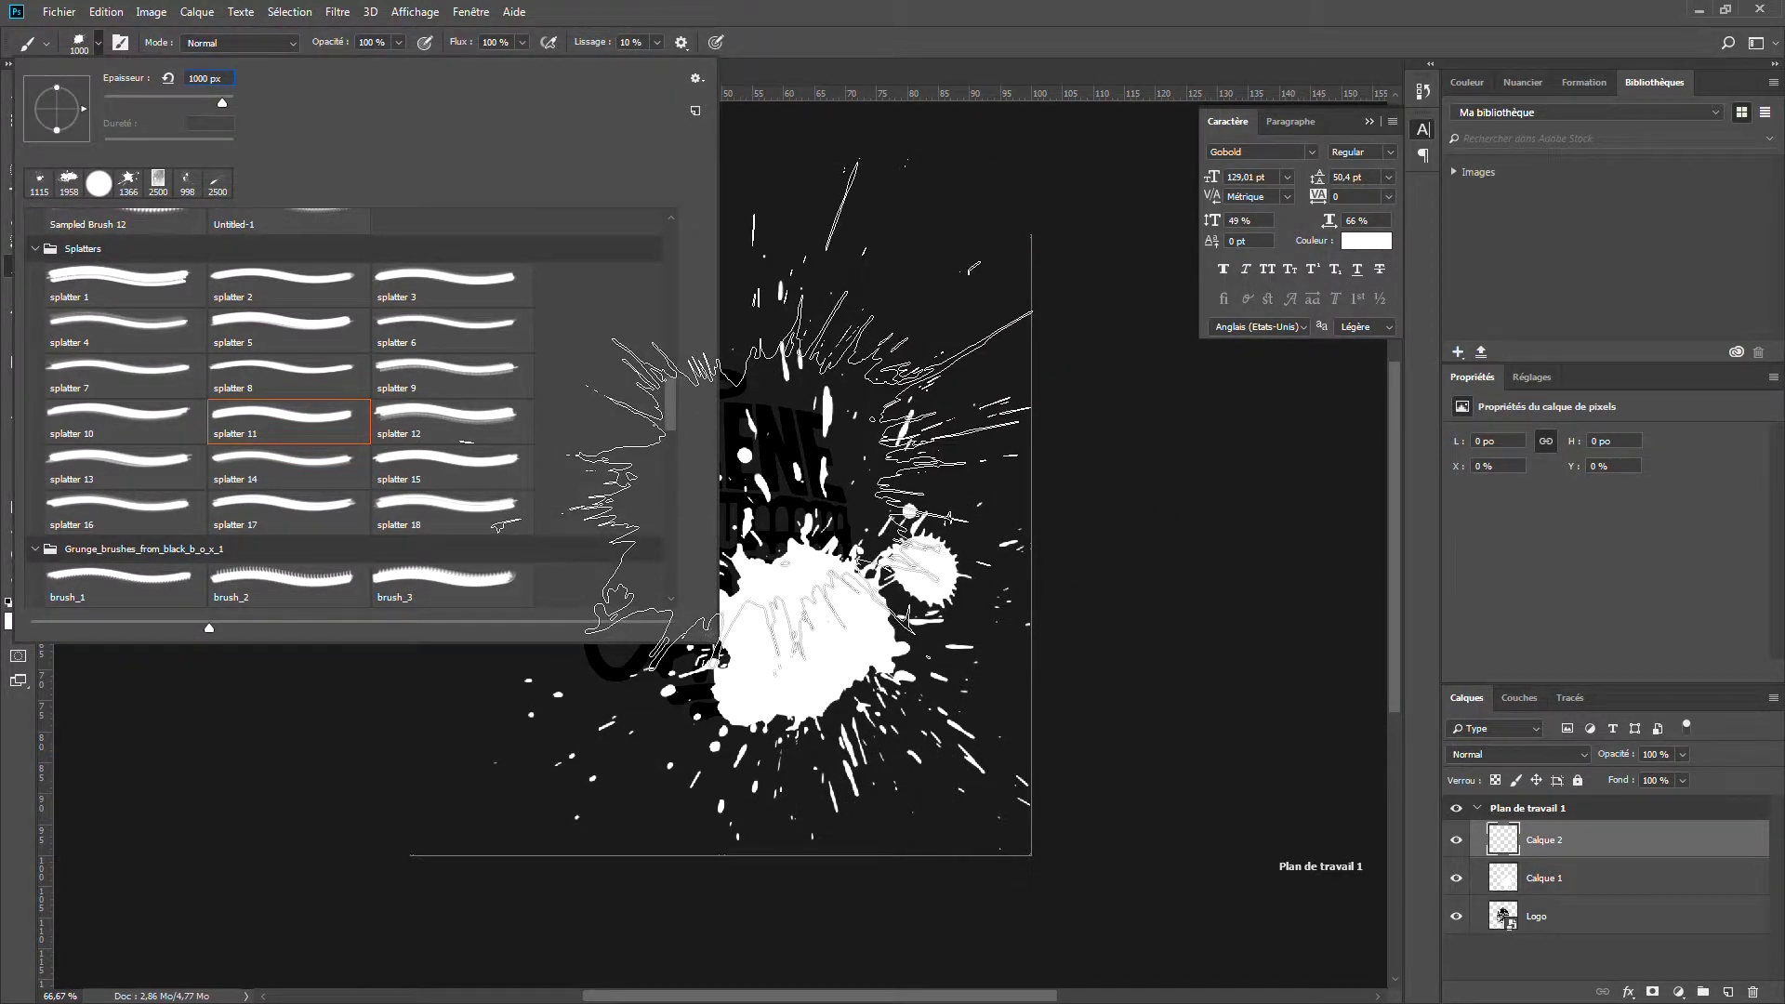
pyautogui.click(800, 530)
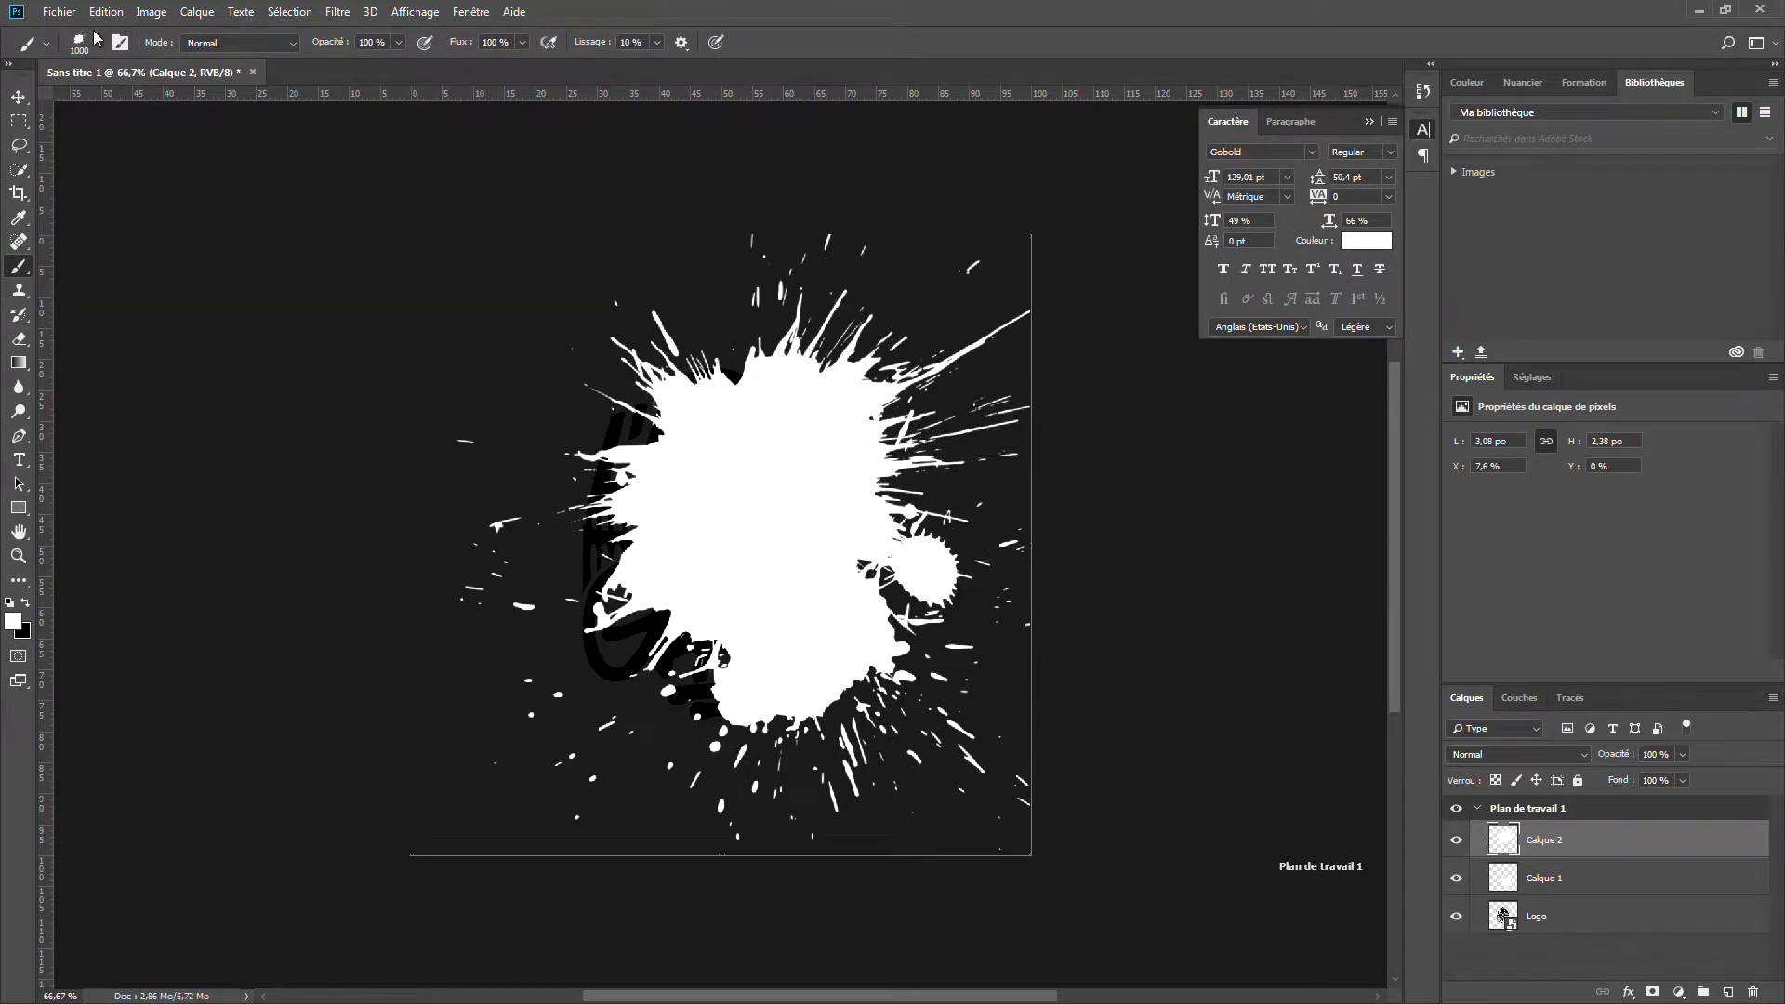
# Step: Add another layer and choose the 09_ink_splat brush from spray_splatter_brush_pack_by_outlinez, with its tip slightly rotated and its size at 1115 px
pyautogui.click(1727, 993)
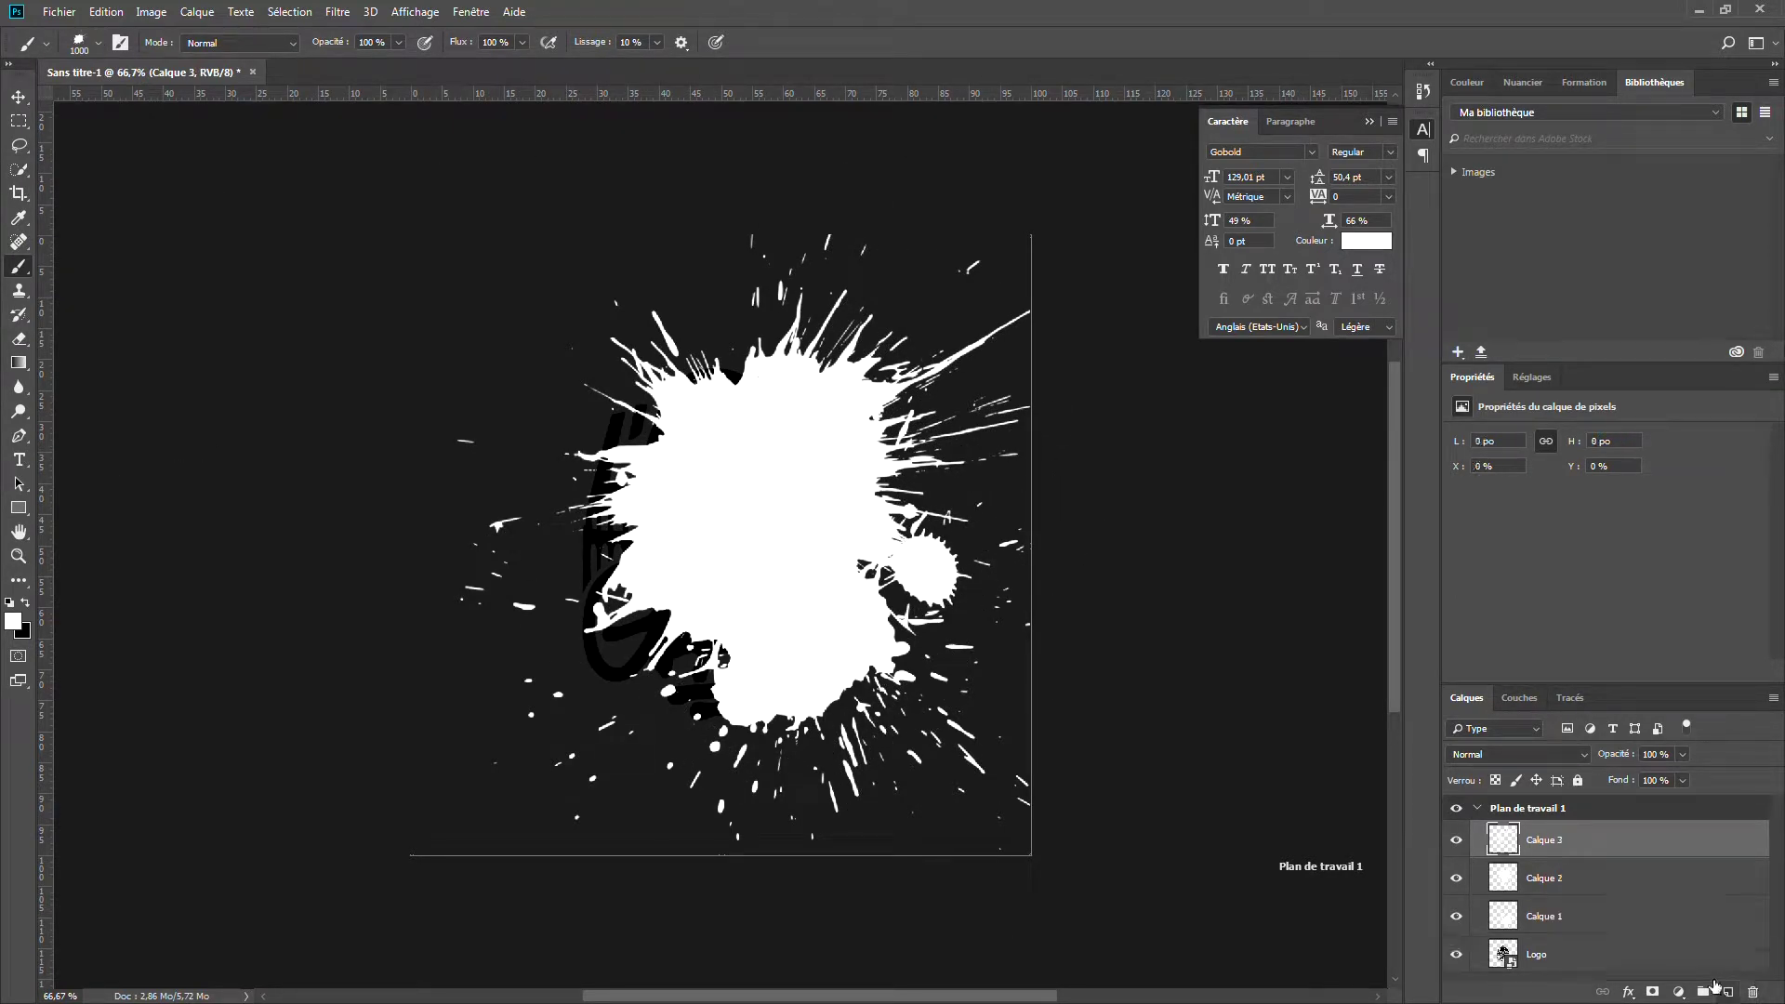
pyautogui.click(93, 48)
pyautogui.scroll(-1, 208, 437)
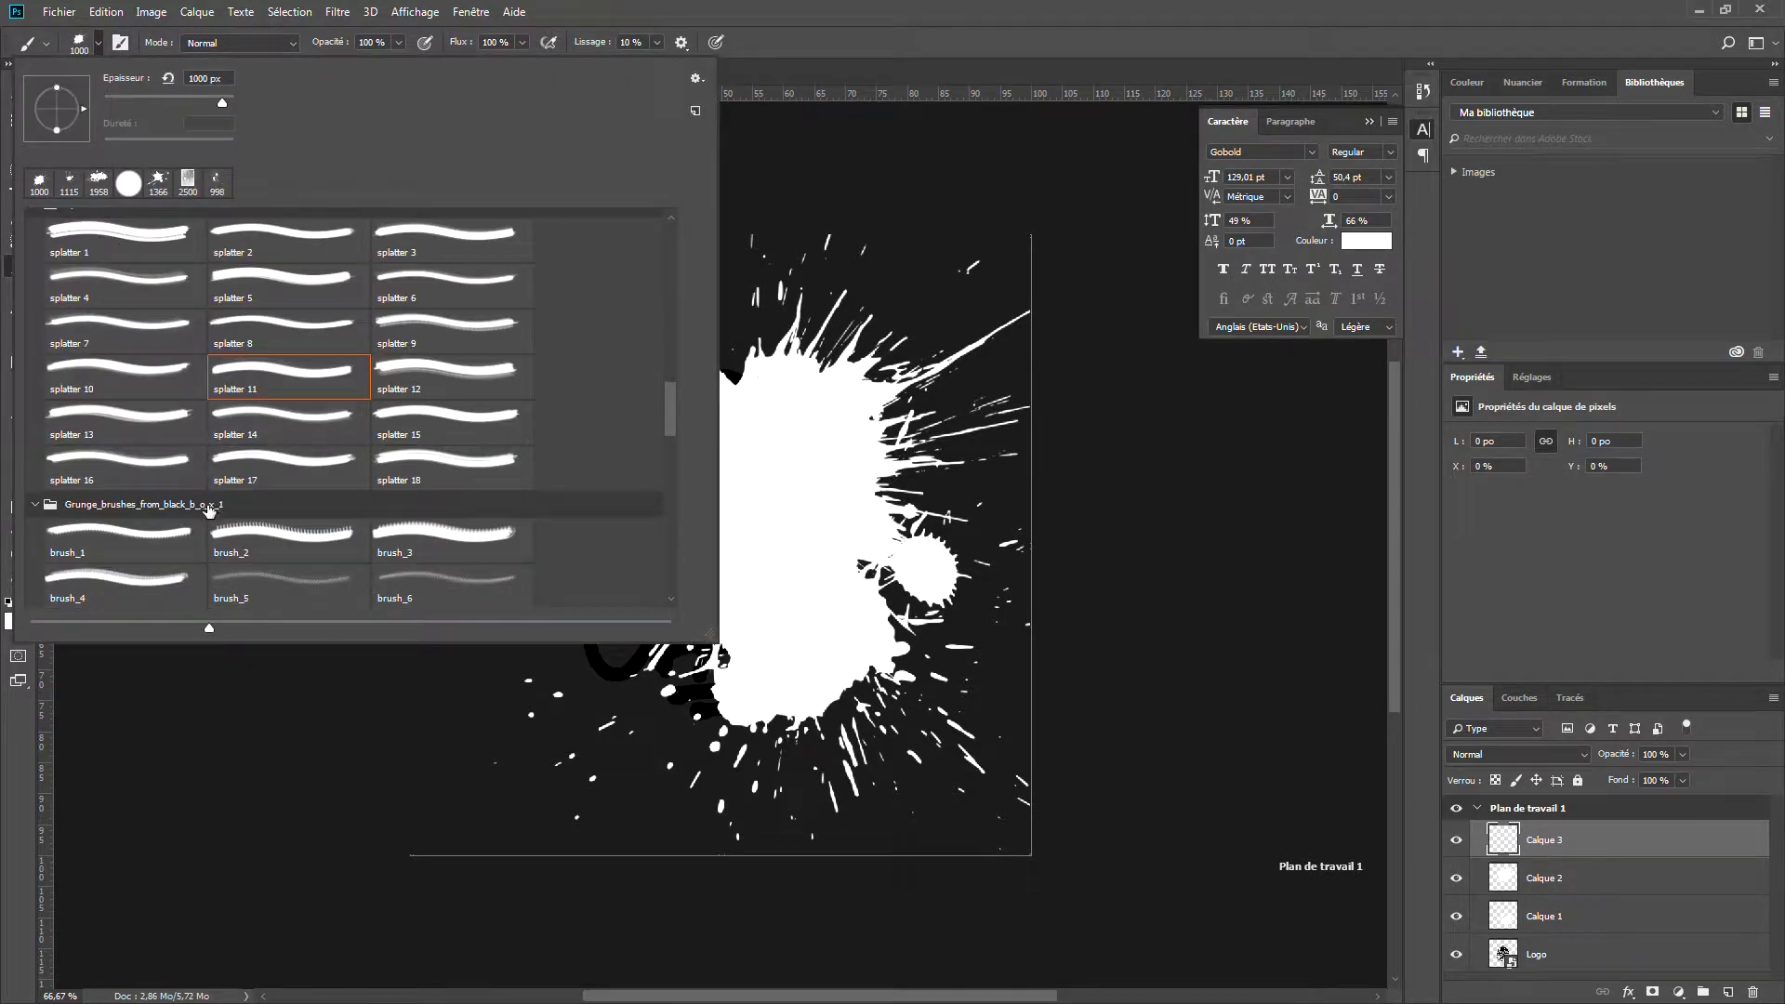
pyautogui.scroll(-2, 178, 529)
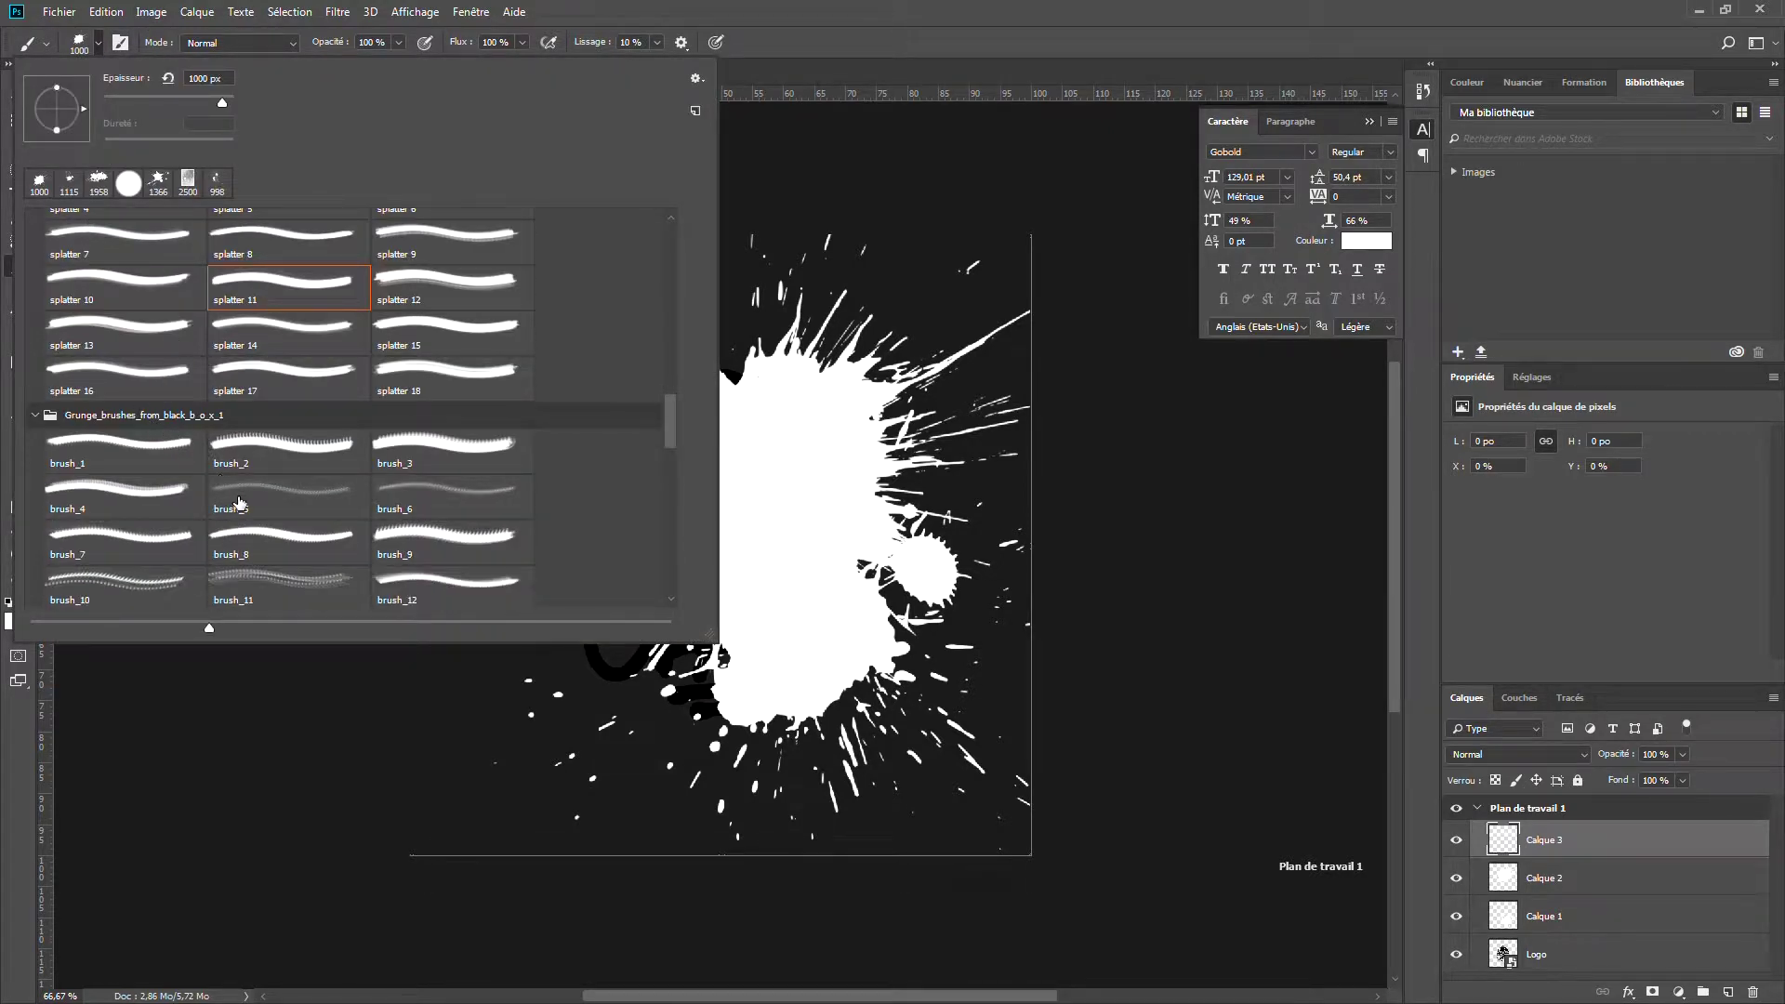
pyautogui.click(240, 492)
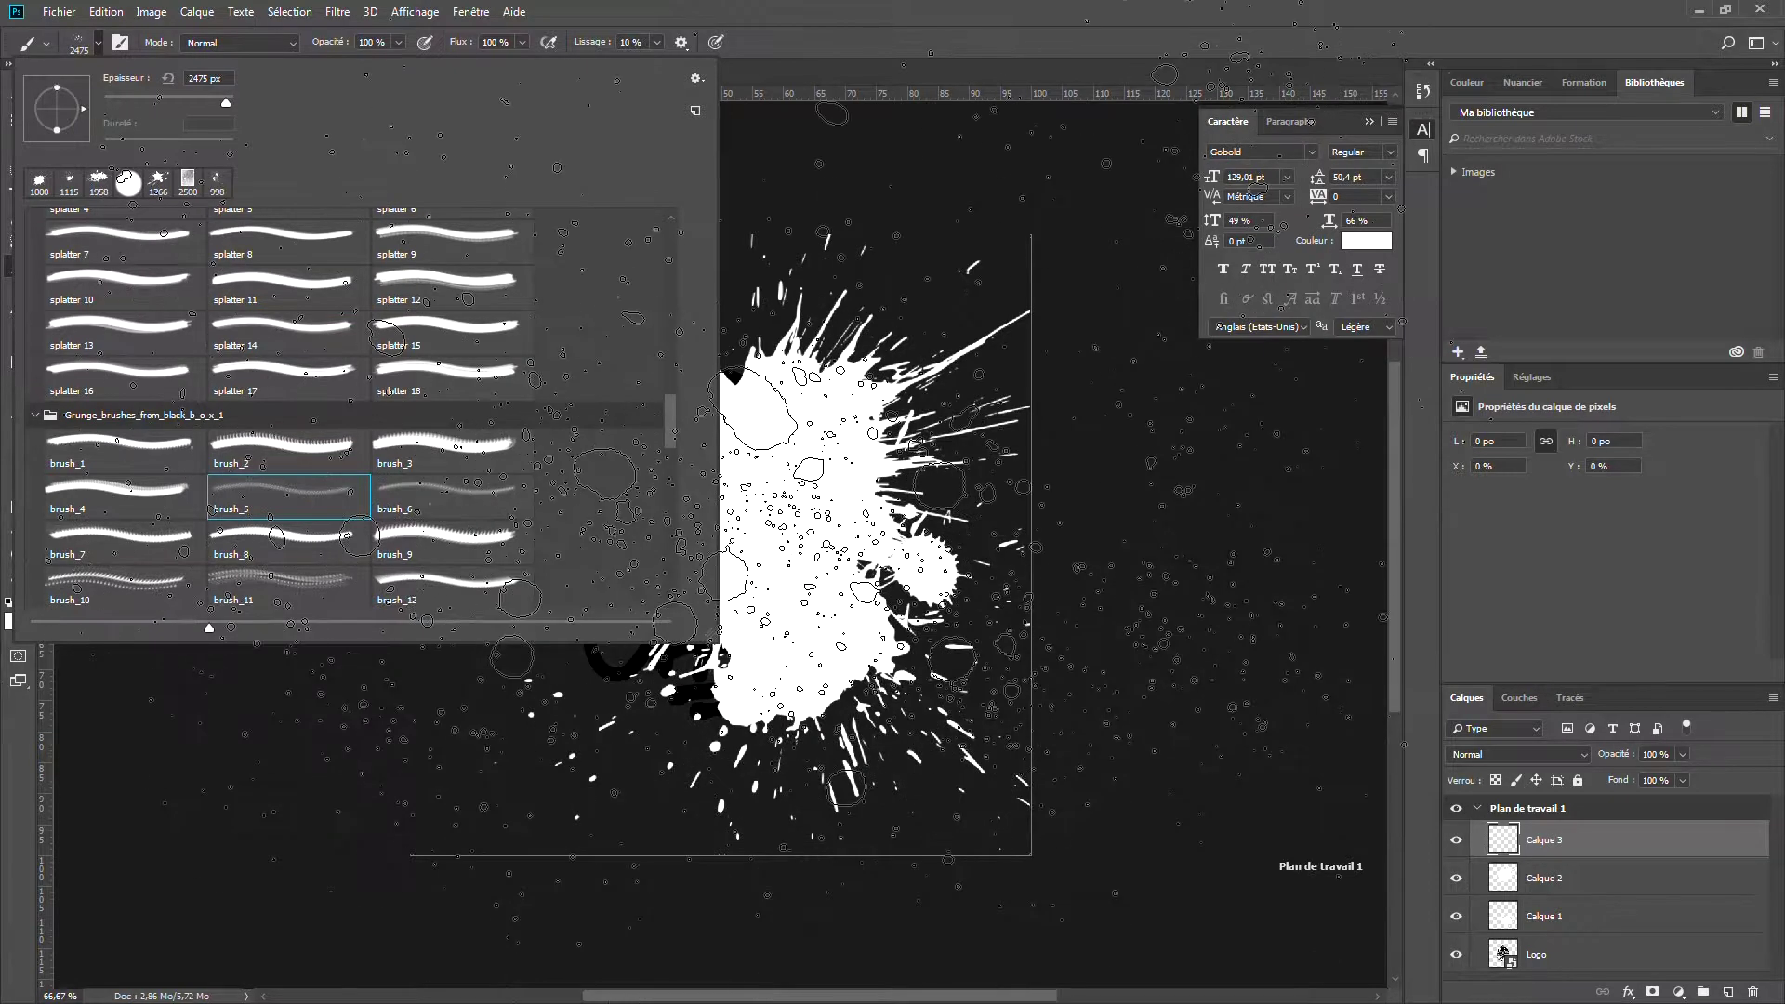
pyautogui.click(259, 562)
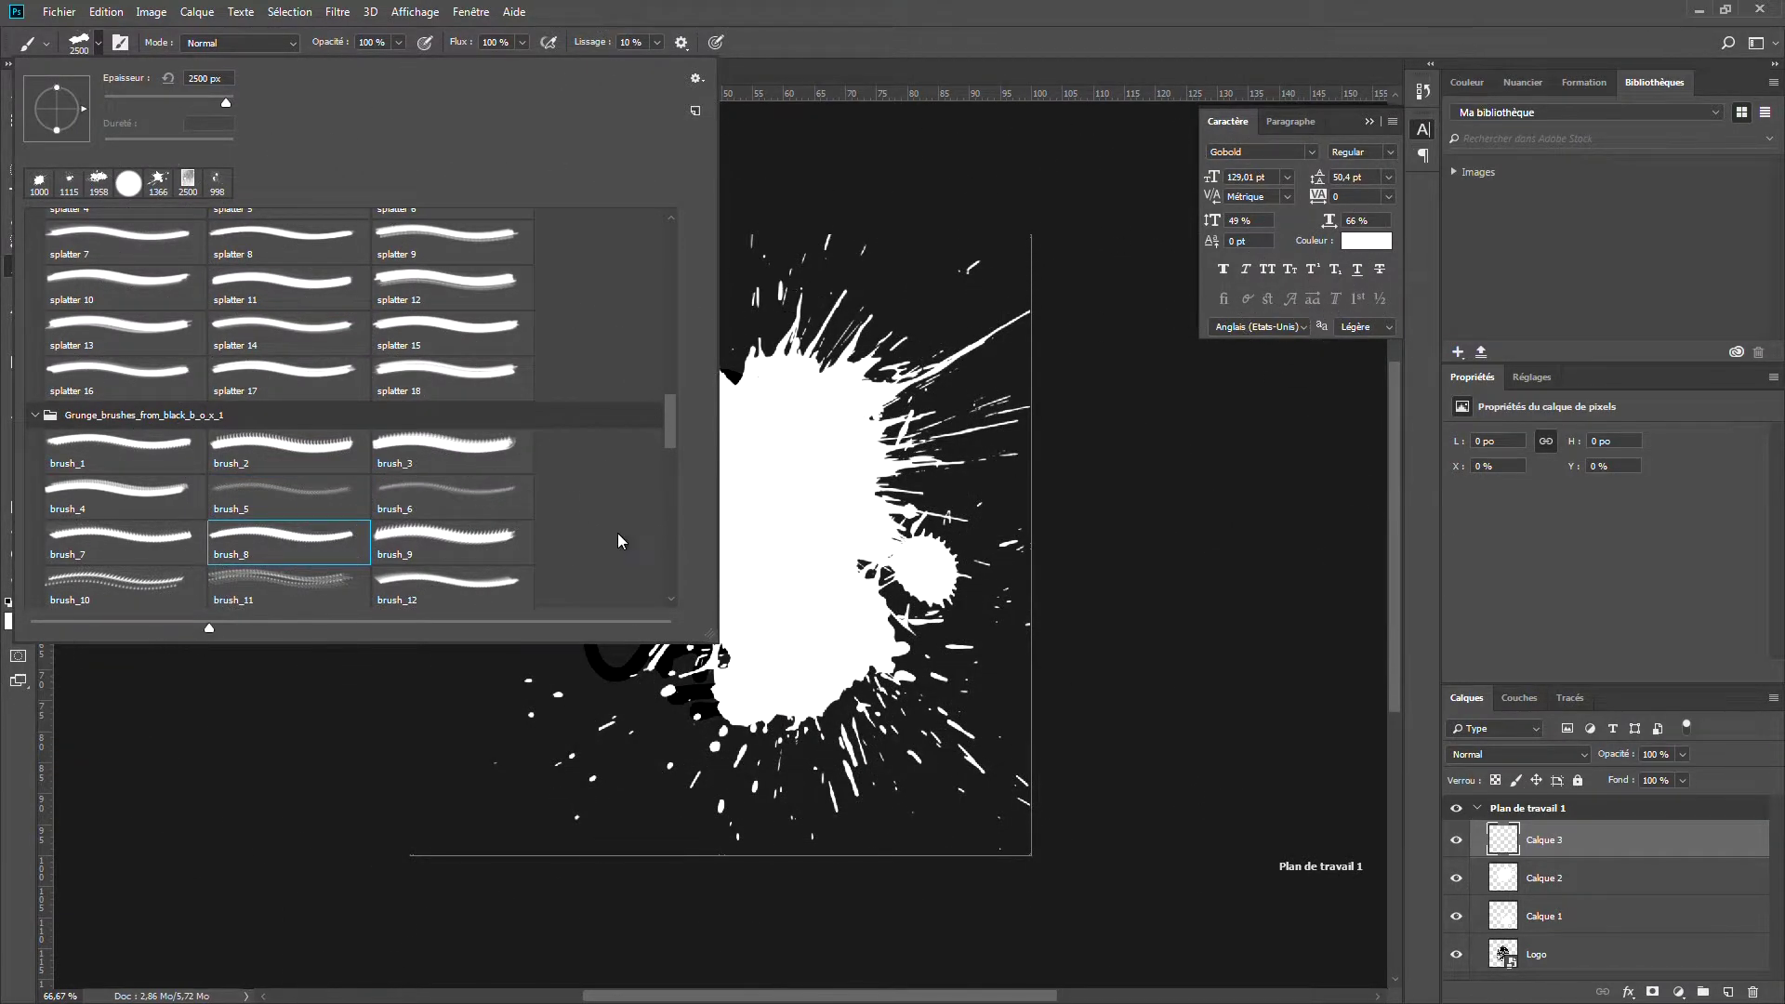
pyautogui.click(437, 492)
pyautogui.scroll(-3, 429, 478)
pyautogui.scroll(-5, 305, 532)
pyautogui.click(453, 540)
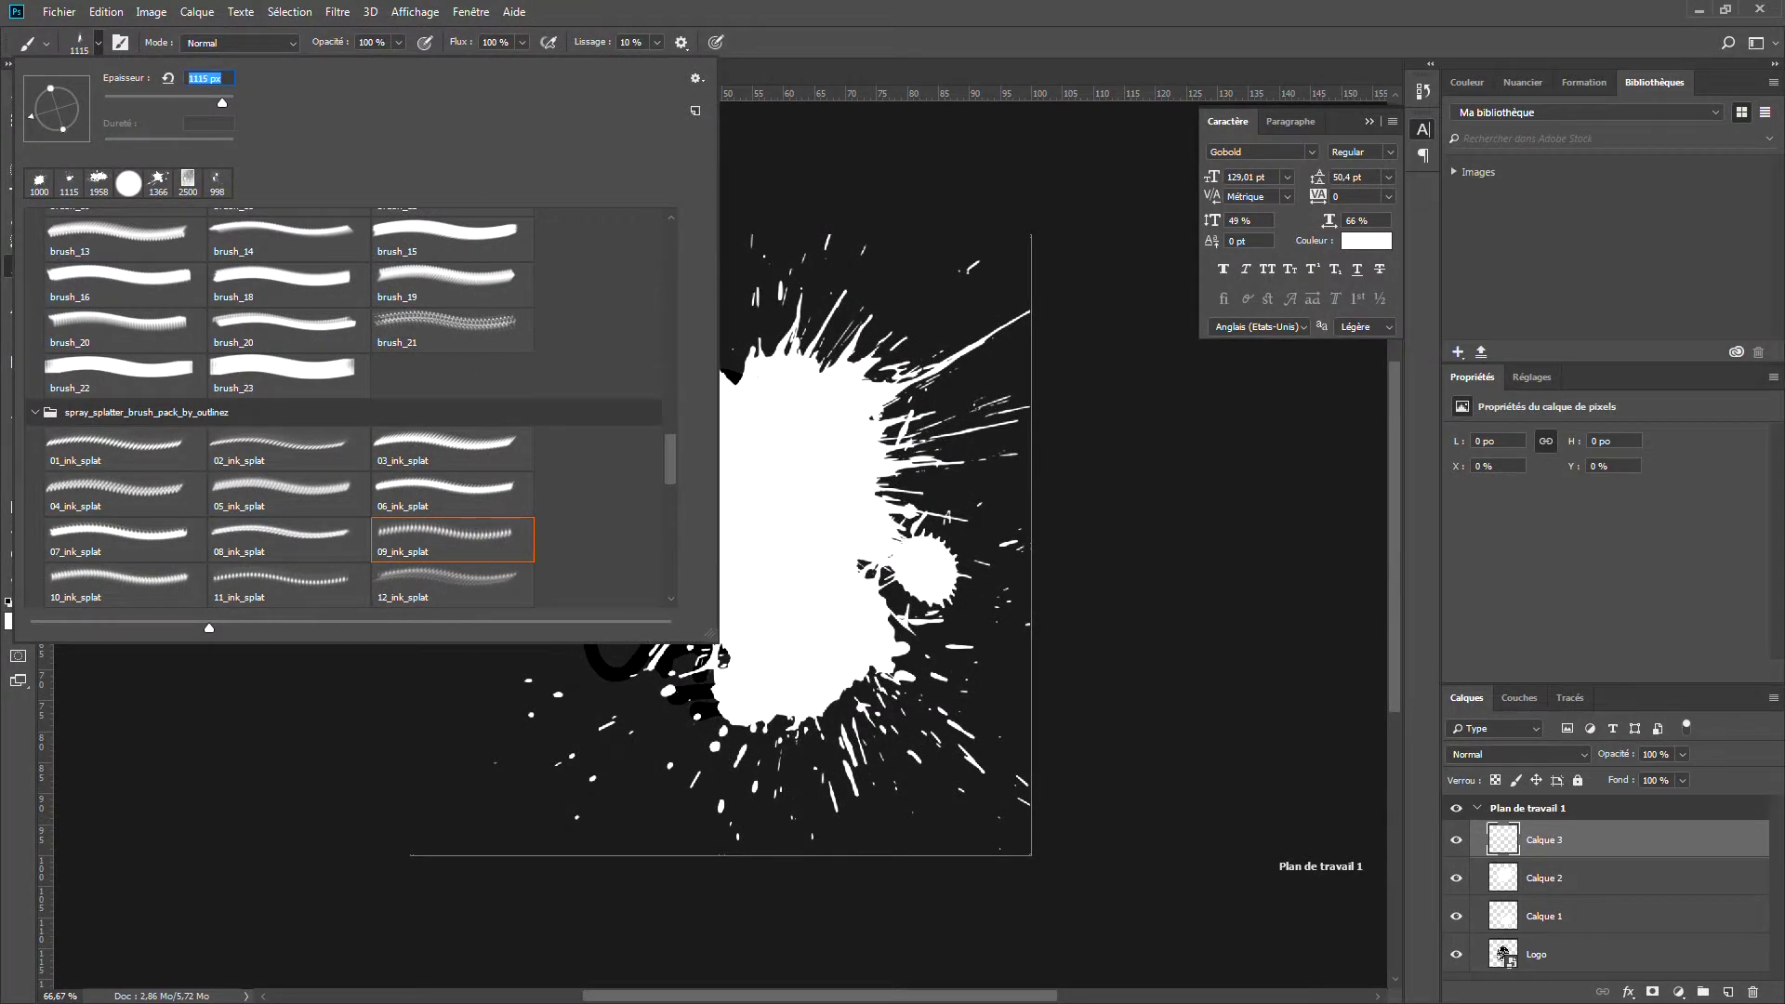
pyautogui.press('Return')
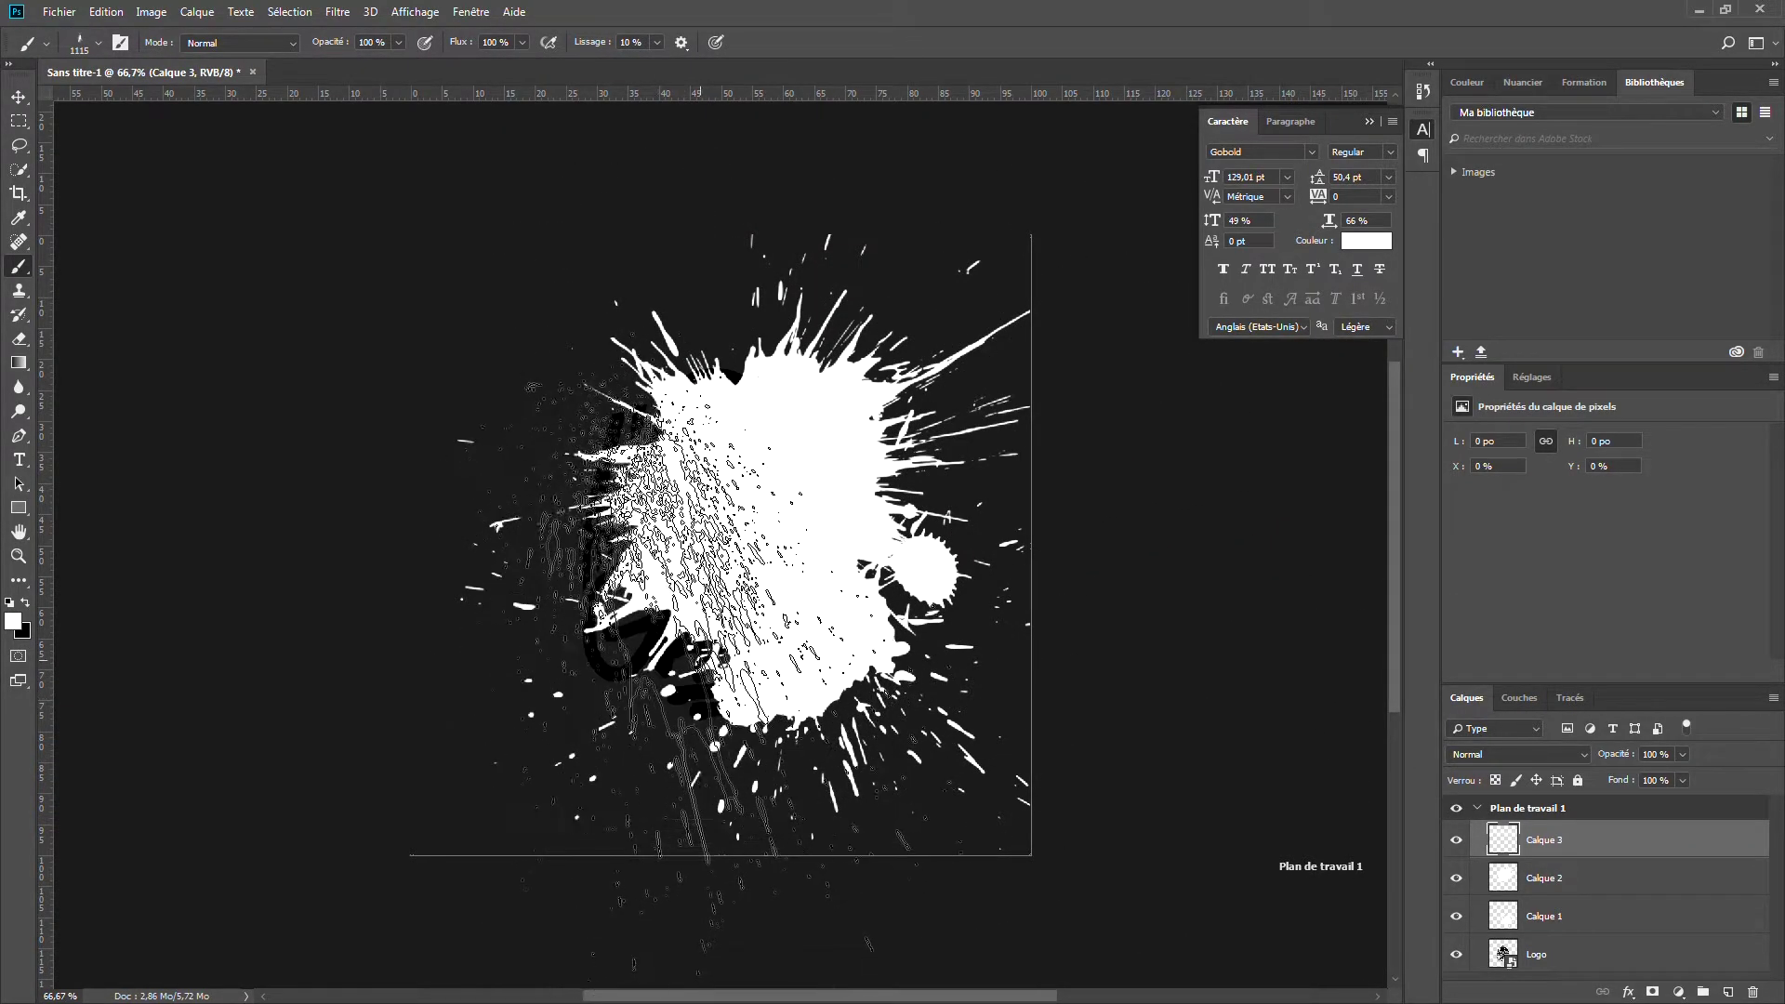
# Step: Set the 09_ink_splat brush to 1250 px and stamp it once over the left side of the logo on Calque 3
pyautogui.click(99, 43)
pyautogui.click(211, 77)
pyautogui.write('1250')
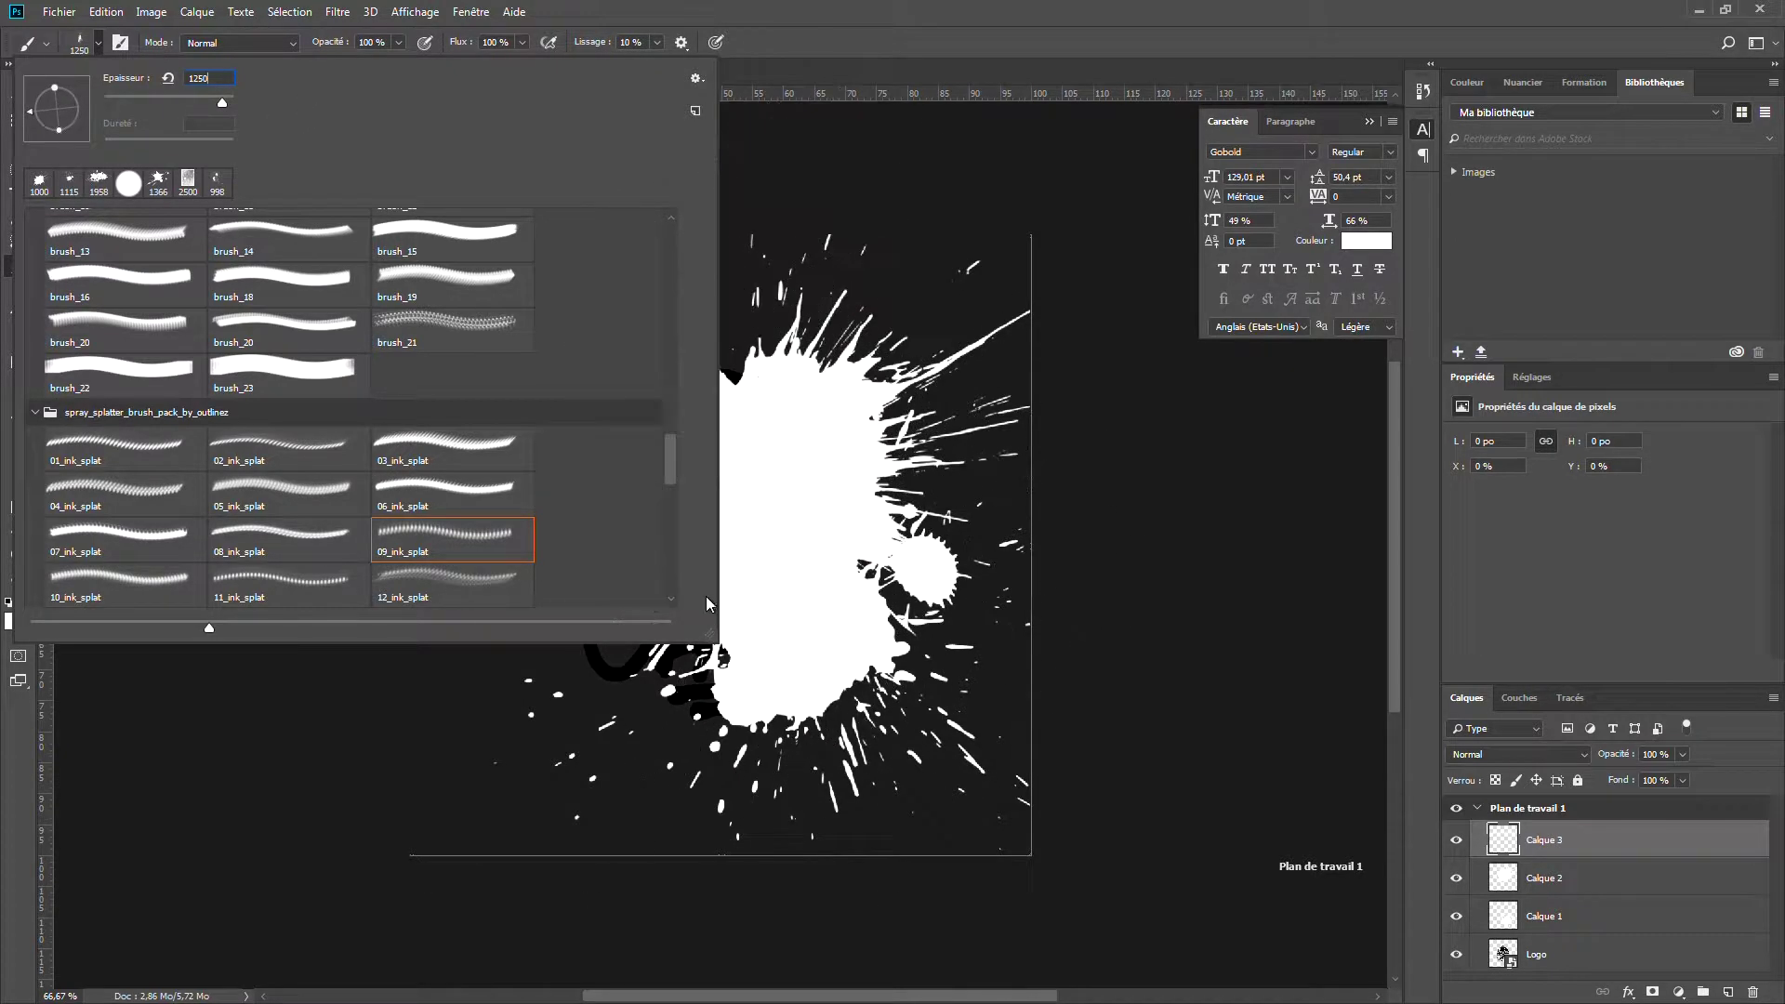
pyautogui.click(891, 70)
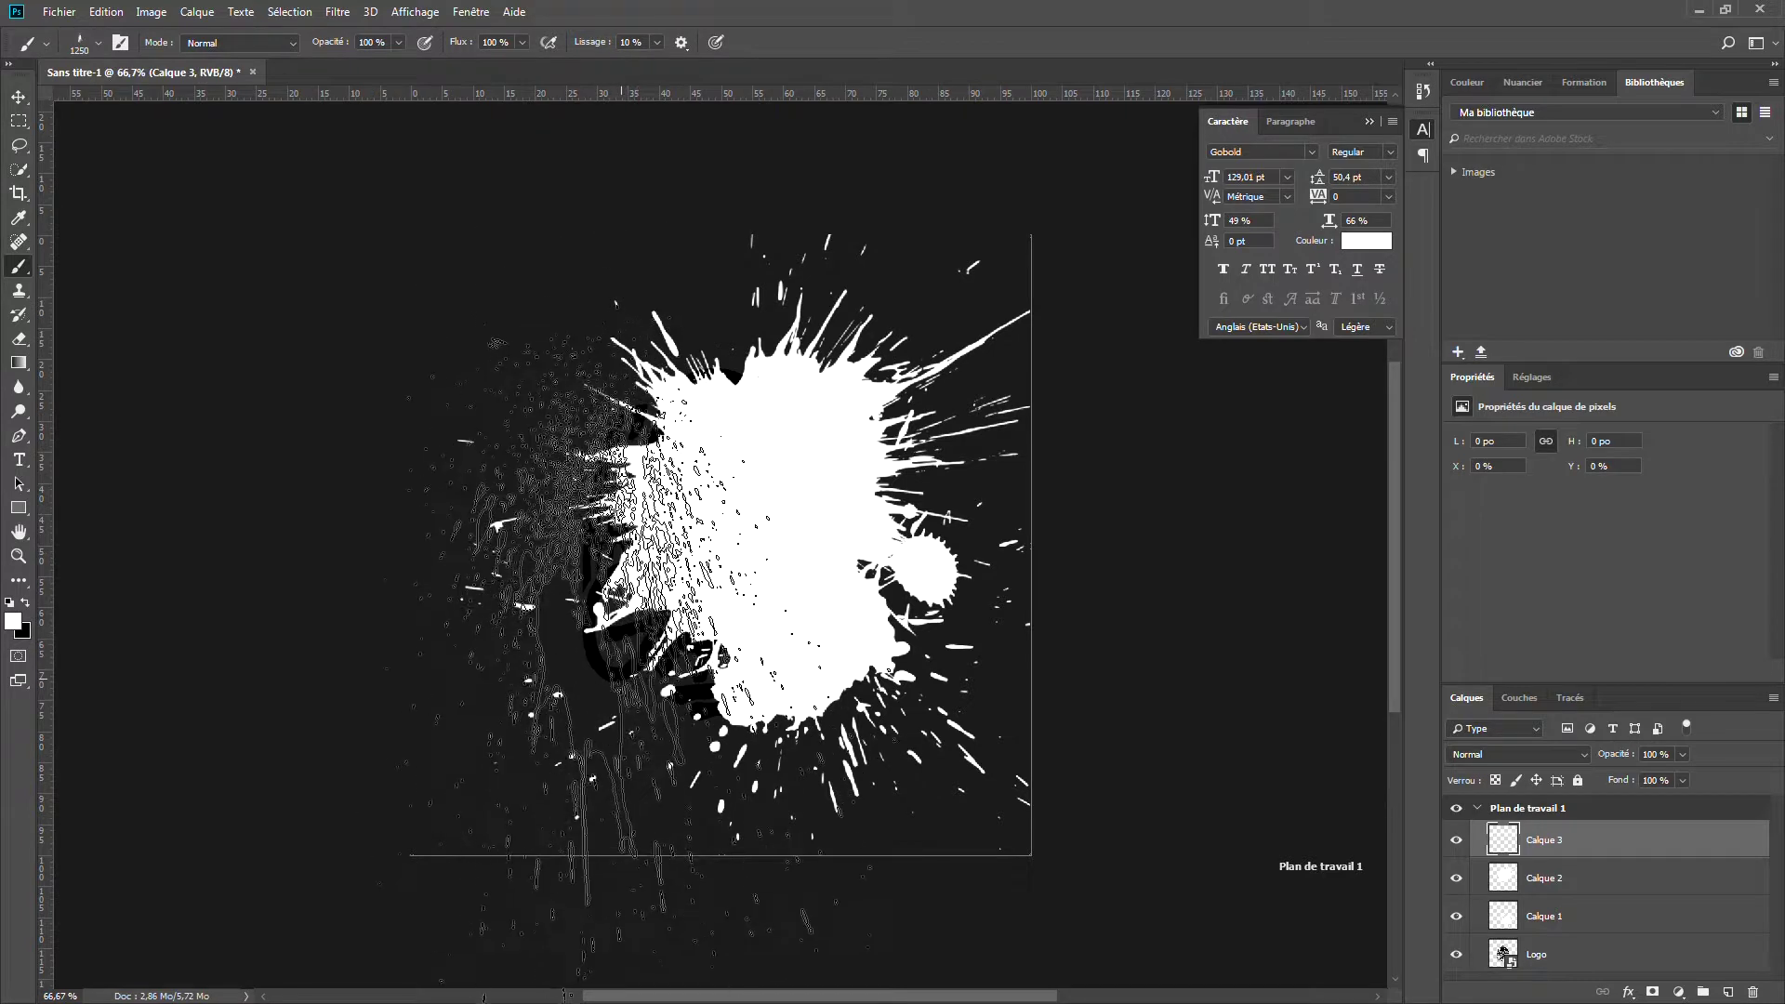
pyautogui.click(613, 623)
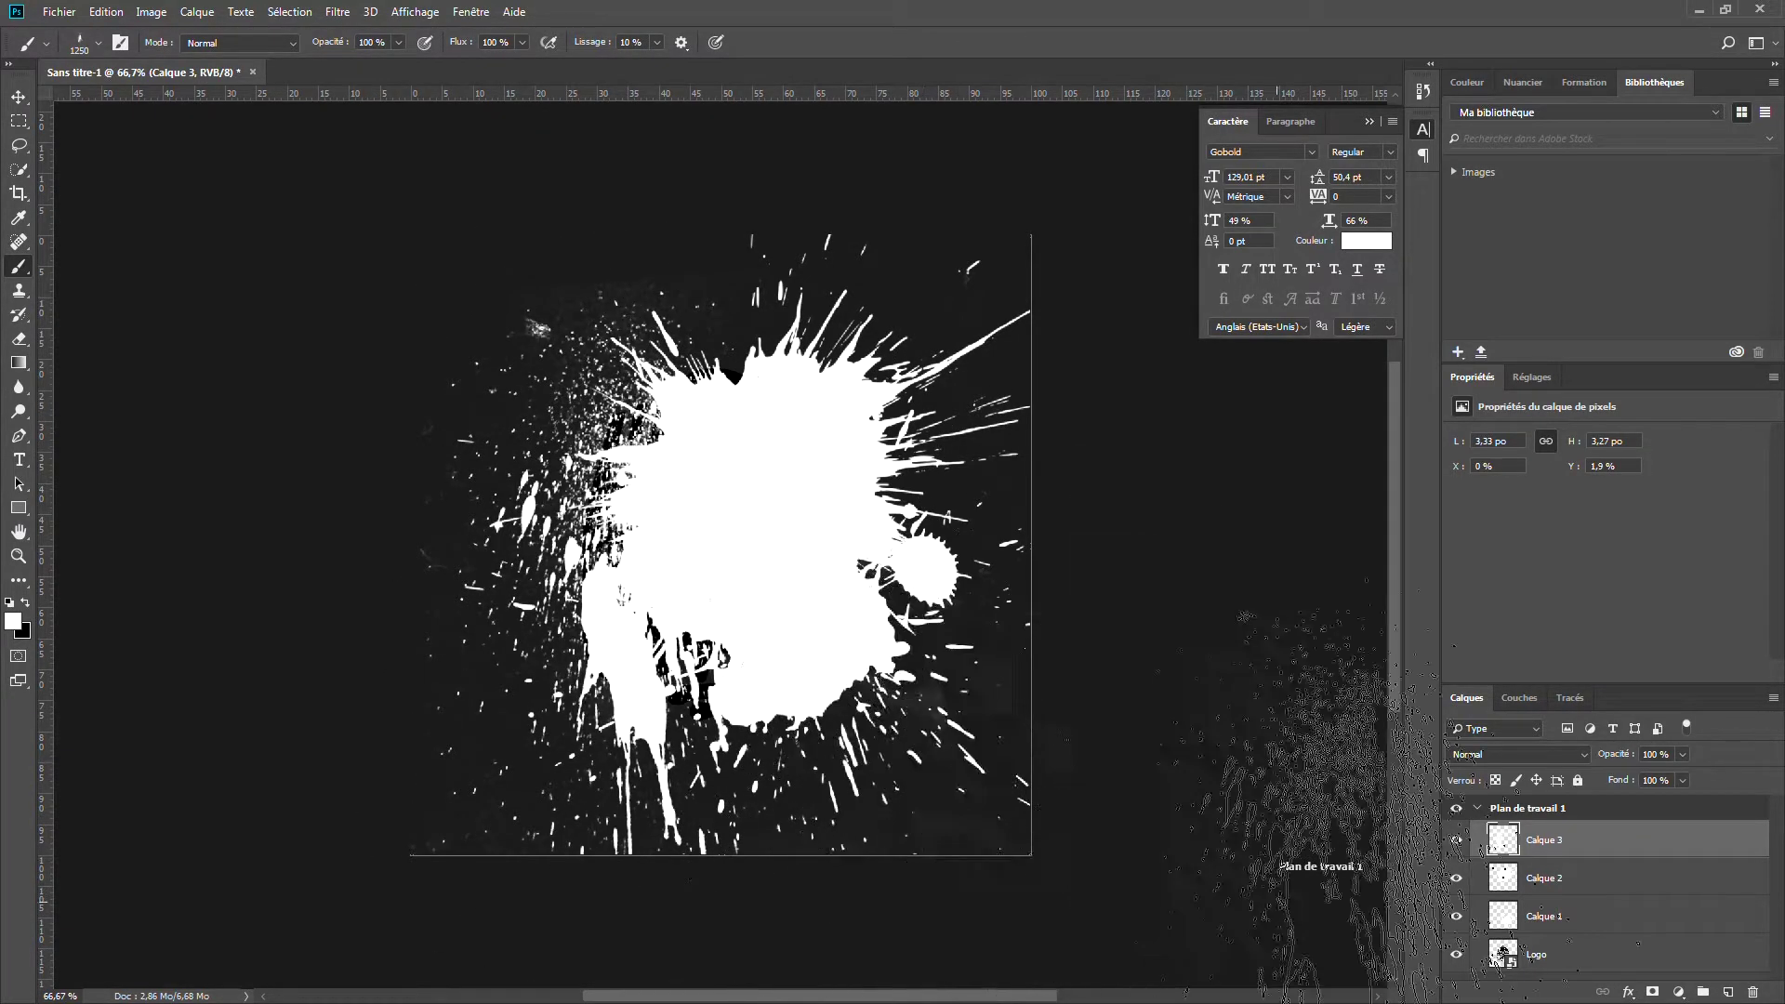
# Step: Move the Logo layer above the splatter layers, and nudge the Calque 3 splatter left to X -5.2 %
pyautogui.moveTo(1566, 972); pyautogui.dragTo(1600, 833)
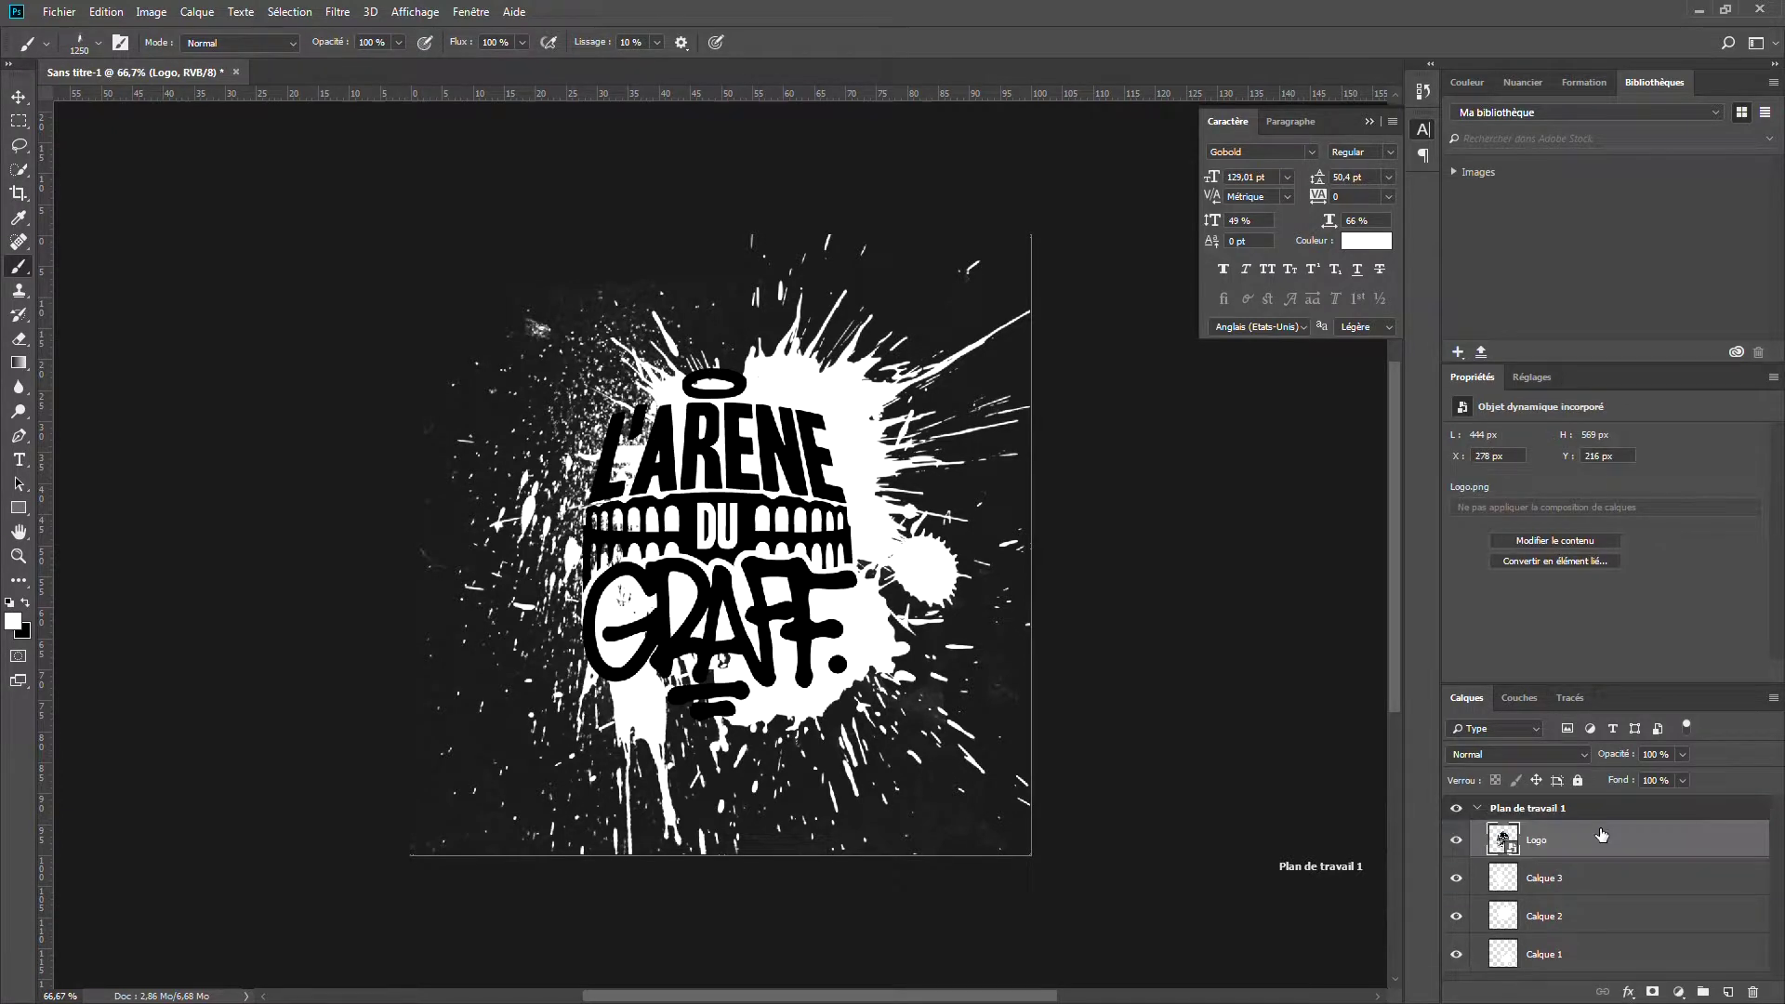
pyautogui.click(1559, 895)
pyautogui.click(18, 98)
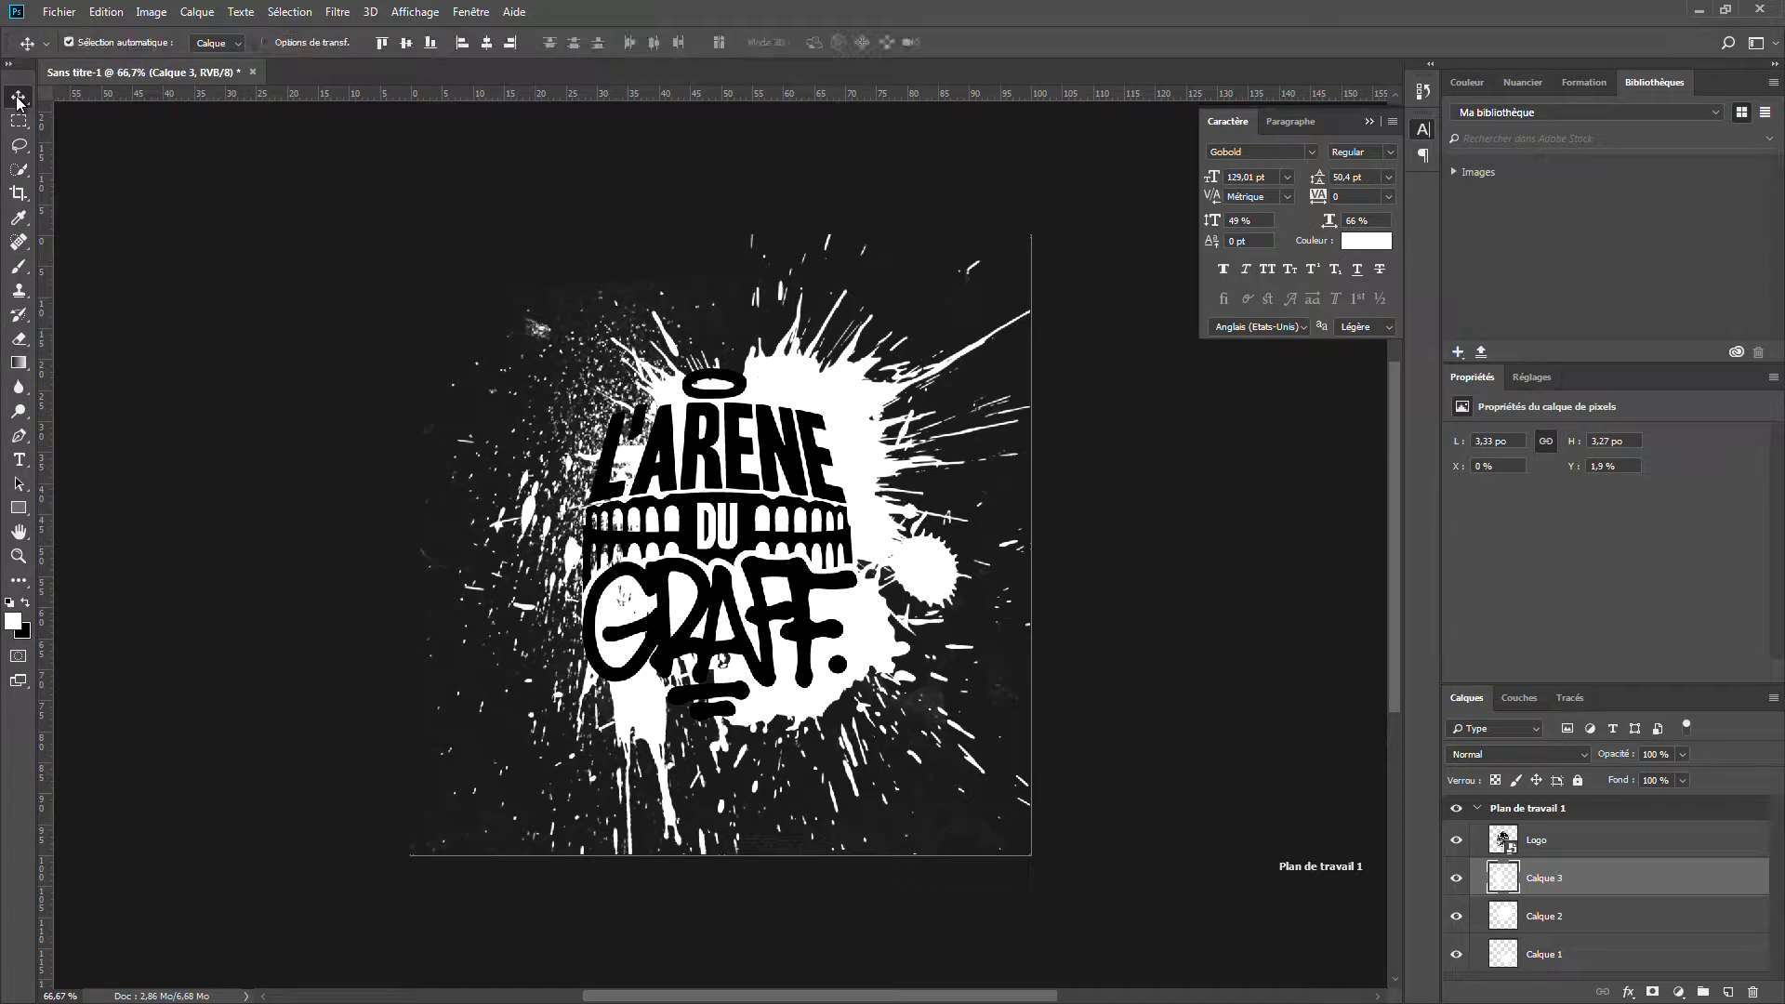
pyautogui.press('Left')
pyautogui.press('Left')
pyautogui.press('Left')
pyautogui.press('Left')
pyautogui.press('Left')
pyautogui.press('Left')
pyautogui.press('Left')
pyautogui.press('Left')
pyautogui.press('Left')
pyautogui.press('Left')
pyautogui.press('Left')
pyautogui.press('Left')
pyautogui.press('Left')
pyautogui.press('Left')
pyautogui.press('Left')
pyautogui.press('Left')
pyautogui.press('Left')
pyautogui.press('Left')
pyautogui.press('Left')
pyautogui.press('Left')
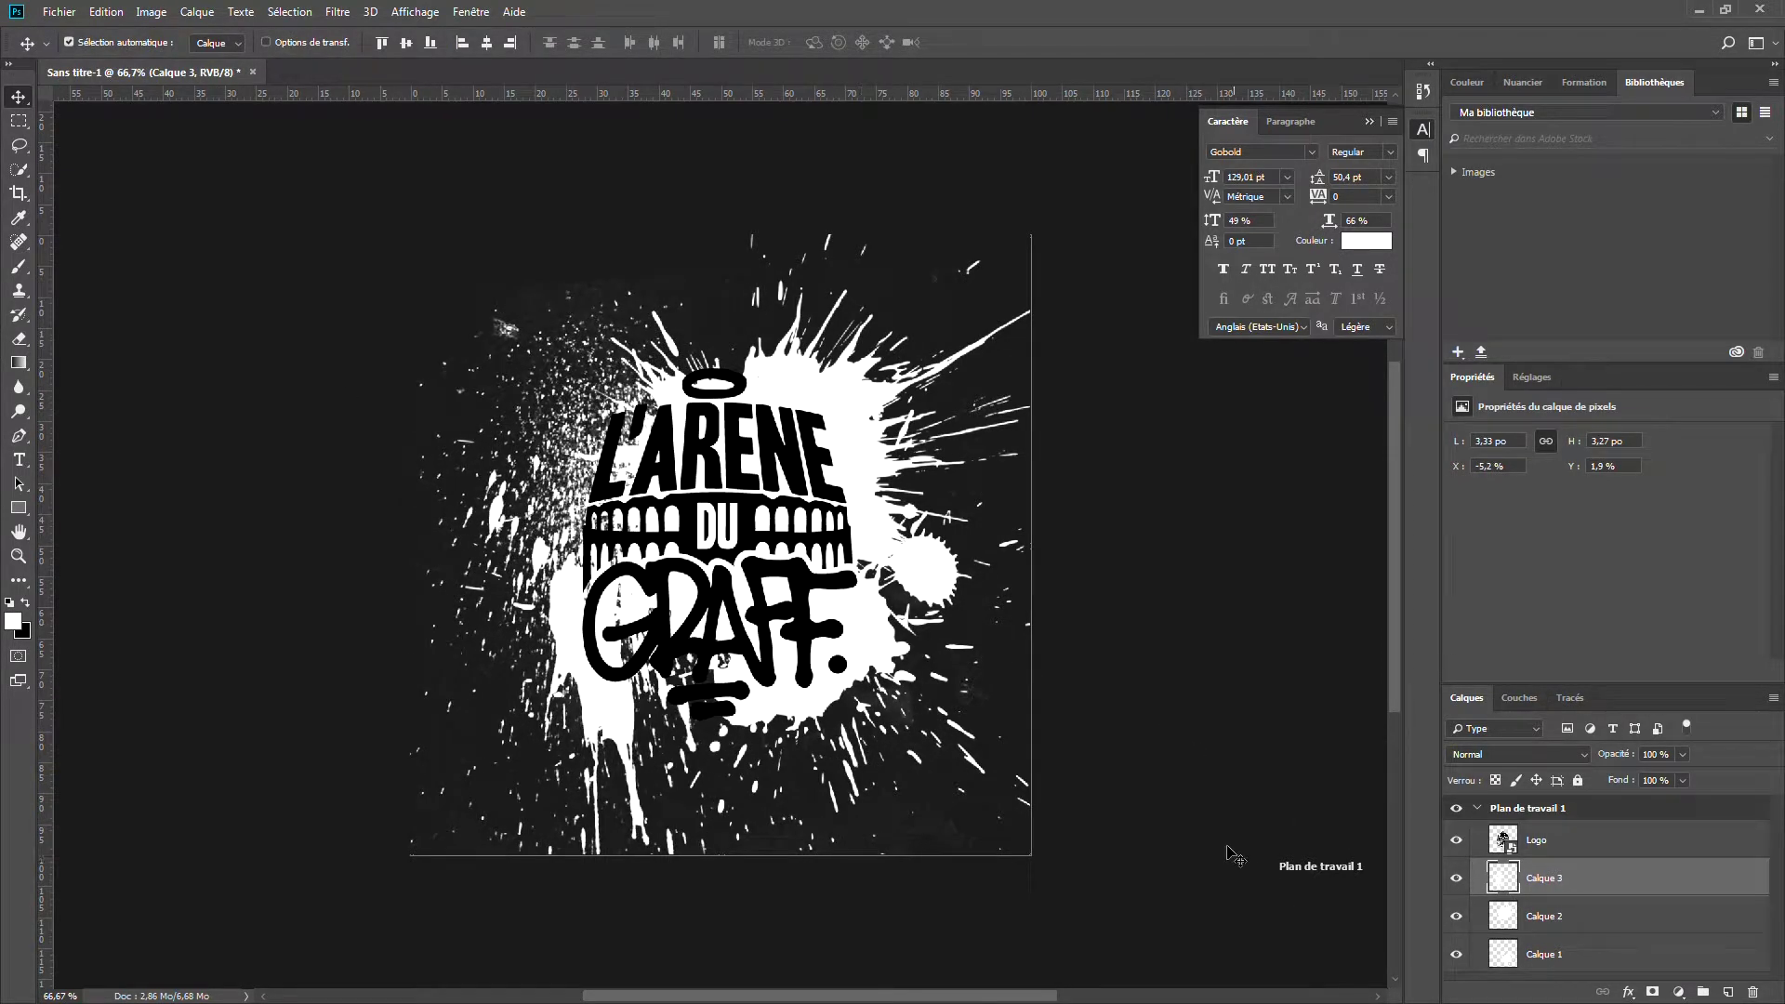
# Step: Nudge the Calque 2 splatter left to X 1.9 %
pyautogui.click(1508, 914)
pyautogui.press('Left')
pyautogui.press('Left')
pyautogui.press('Left')
pyautogui.press('Left')
pyautogui.press('Left')
pyautogui.press('Left')
pyautogui.press('Left')
pyautogui.press('Left')
pyautogui.press('Left')
pyautogui.press('Left')
pyautogui.press('Left')
pyautogui.press('Left')
pyautogui.press('Left')
pyautogui.press('Left')
pyautogui.press('Left')
pyautogui.press('Left')
pyautogui.press('Left')
pyautogui.press('Left')
pyautogui.press('Left')
pyautogui.press('Left')
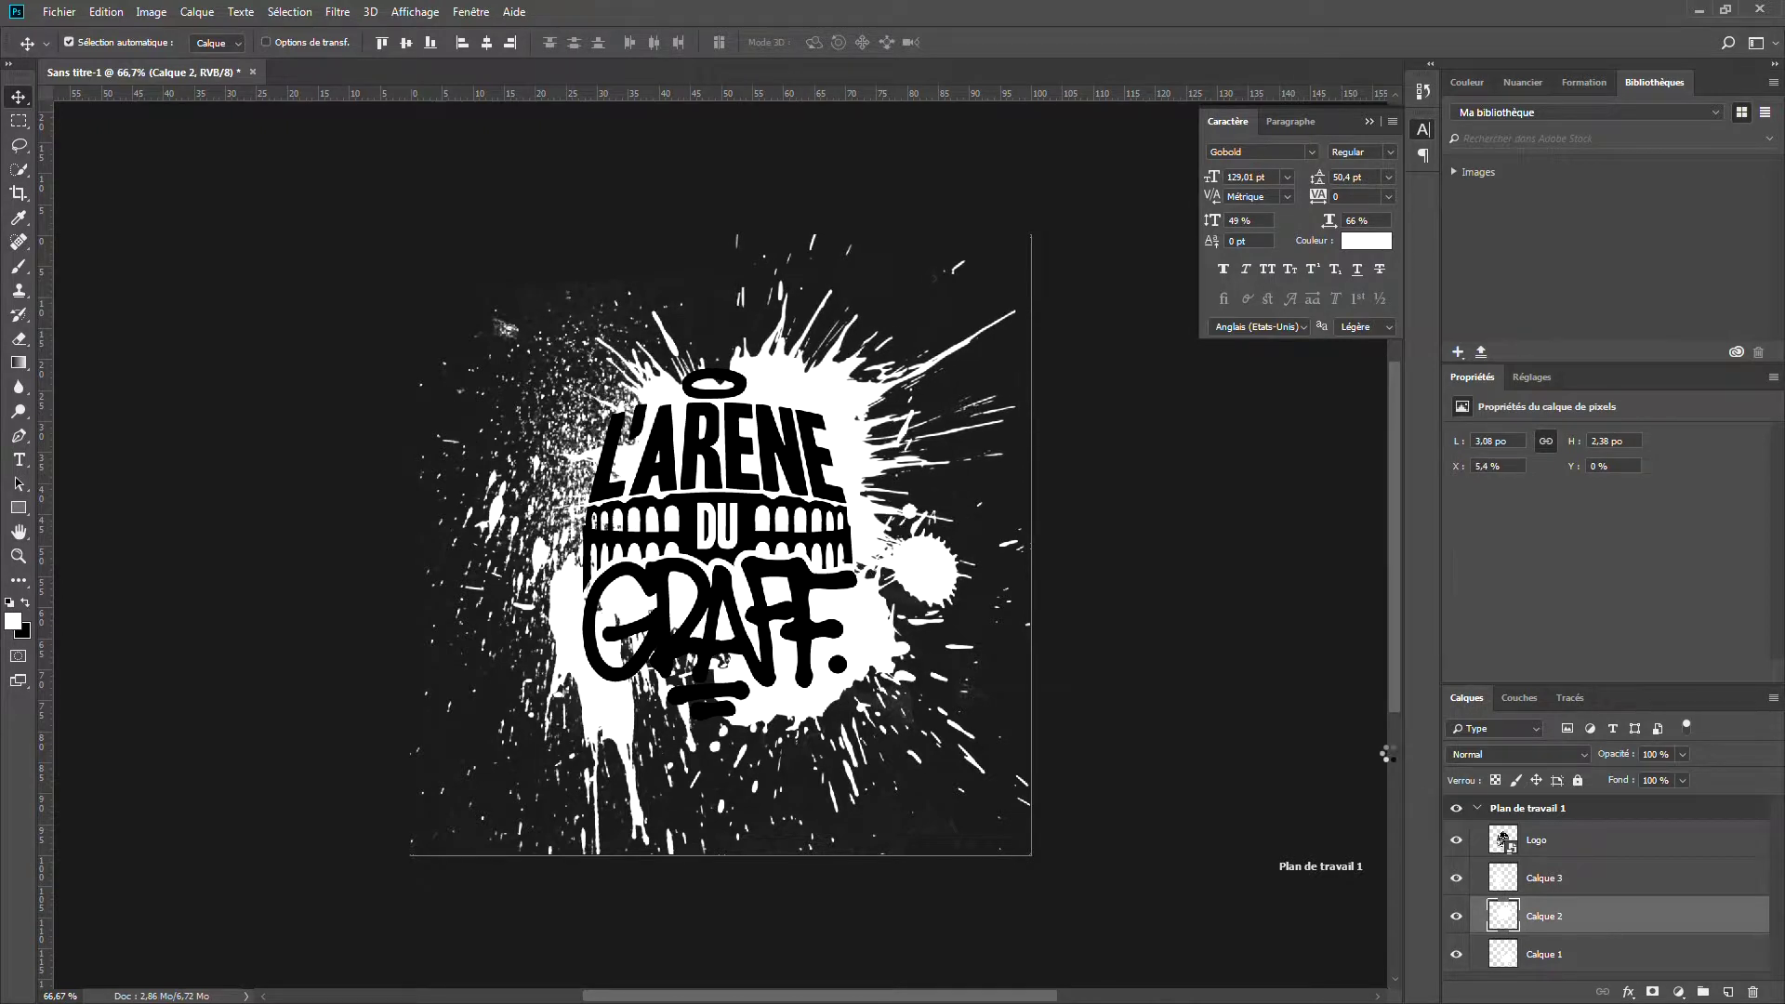
pyautogui.press('Left')
pyautogui.press('Left')
pyautogui.press('Left')
pyautogui.press('Left')
pyautogui.press('Left')
pyautogui.press('Left')
pyautogui.press('Left')
pyautogui.press('Left')
pyautogui.press('Left')
pyautogui.press('Left')
pyautogui.press('Left')
pyautogui.press('Left')
pyautogui.press('Left')
pyautogui.press('Left')
pyautogui.press('Left')
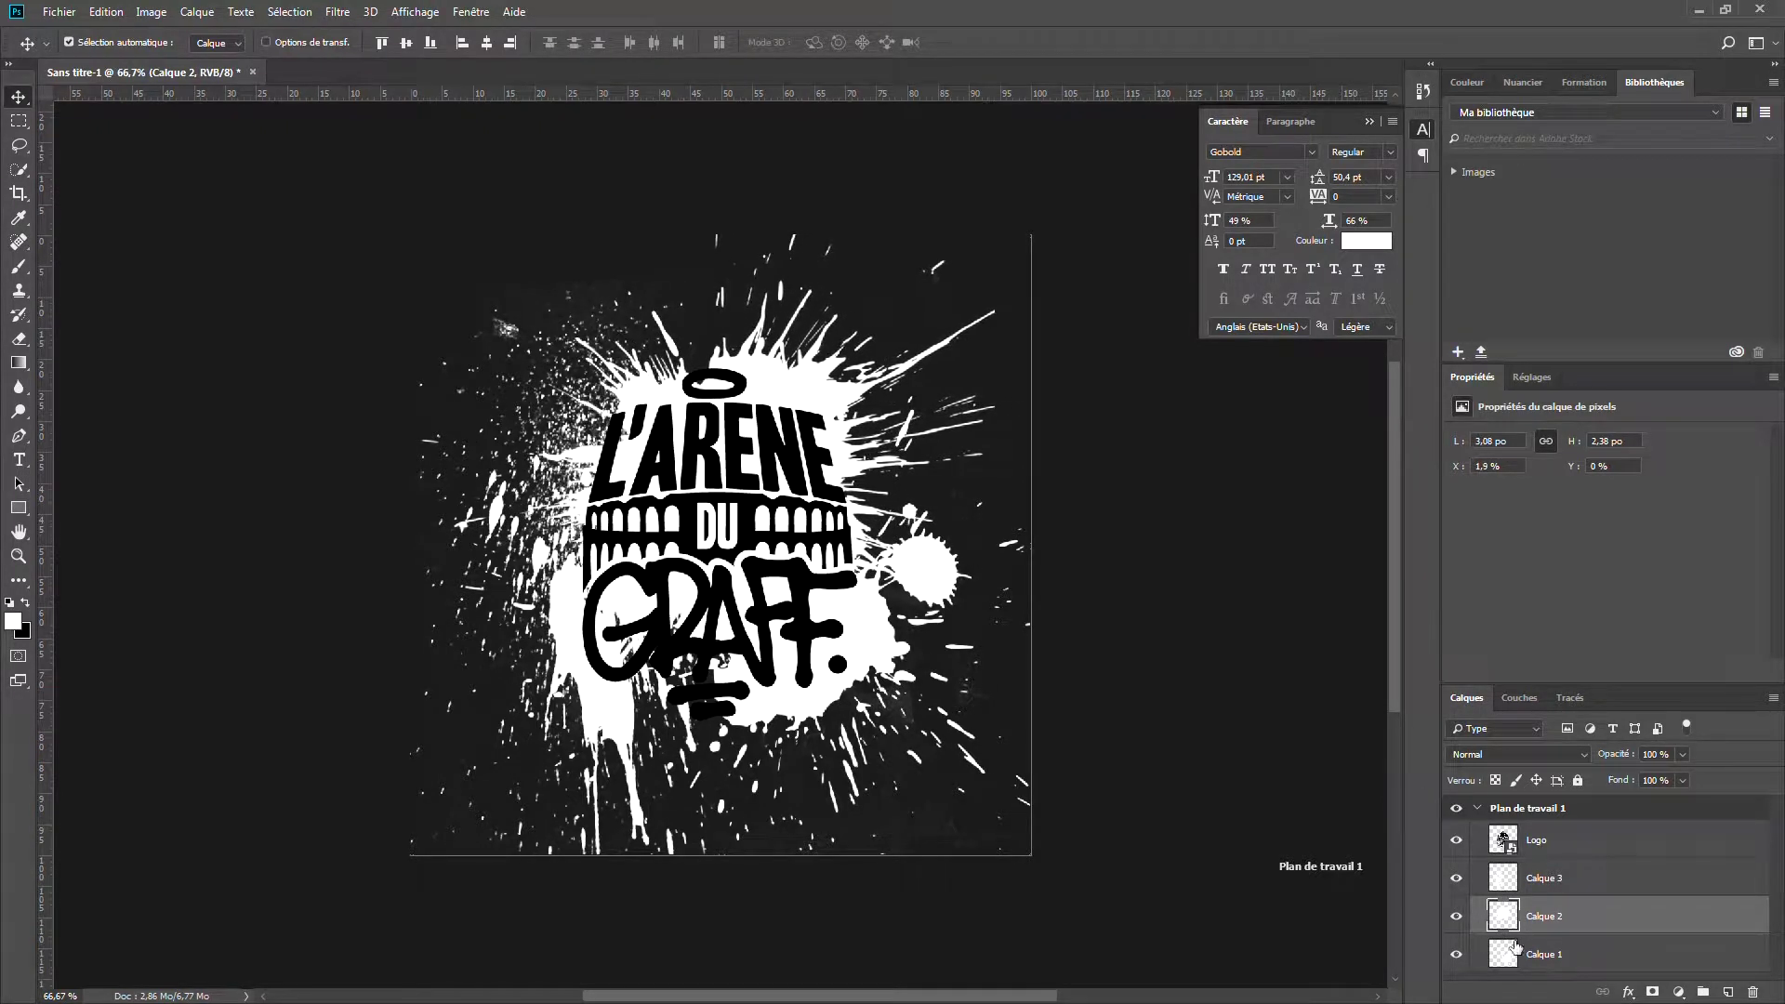
# Step: Nudge the Calque 1 splatter left to X 3.1 % and down to Y 6.5 %
pyautogui.click(1539, 958)
pyautogui.press('Left')
pyautogui.press('Left')
pyautogui.press('Left')
pyautogui.press('Left')
pyautogui.press('Left')
pyautogui.press('Left')
pyautogui.press('Left')
pyautogui.press('Left')
pyautogui.press('Left')
pyautogui.press('Left')
pyautogui.press('Left')
pyautogui.press('Left')
pyautogui.press('Left')
pyautogui.press('Left')
pyautogui.press('Left')
pyautogui.press('Left')
pyautogui.press('Left')
pyautogui.press('Left')
pyautogui.press('Left')
pyautogui.press('Left')
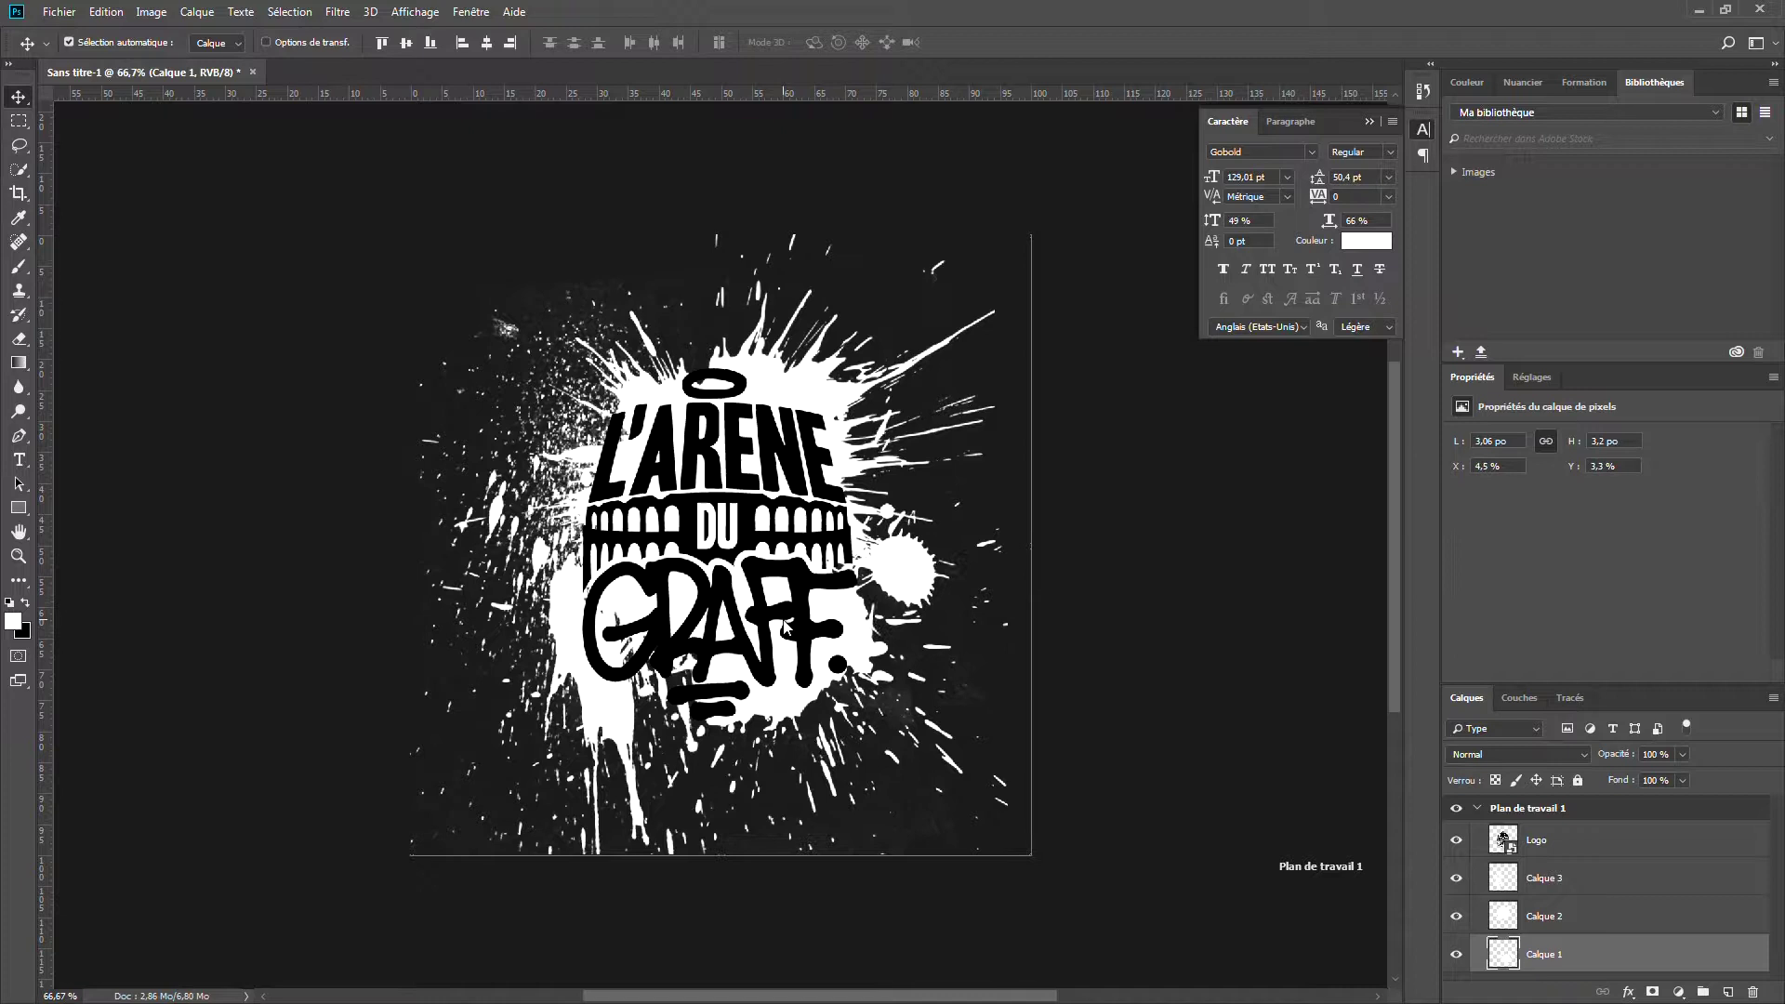
pyautogui.press('Left')
pyautogui.press('Left')
pyautogui.press('Left')
pyautogui.press('Left')
pyautogui.press('Left')
pyautogui.press('Left')
pyautogui.press('Left')
pyautogui.press('Left')
pyautogui.press('Left')
pyautogui.press('Left')
pyautogui.press('Left')
pyautogui.press('Left')
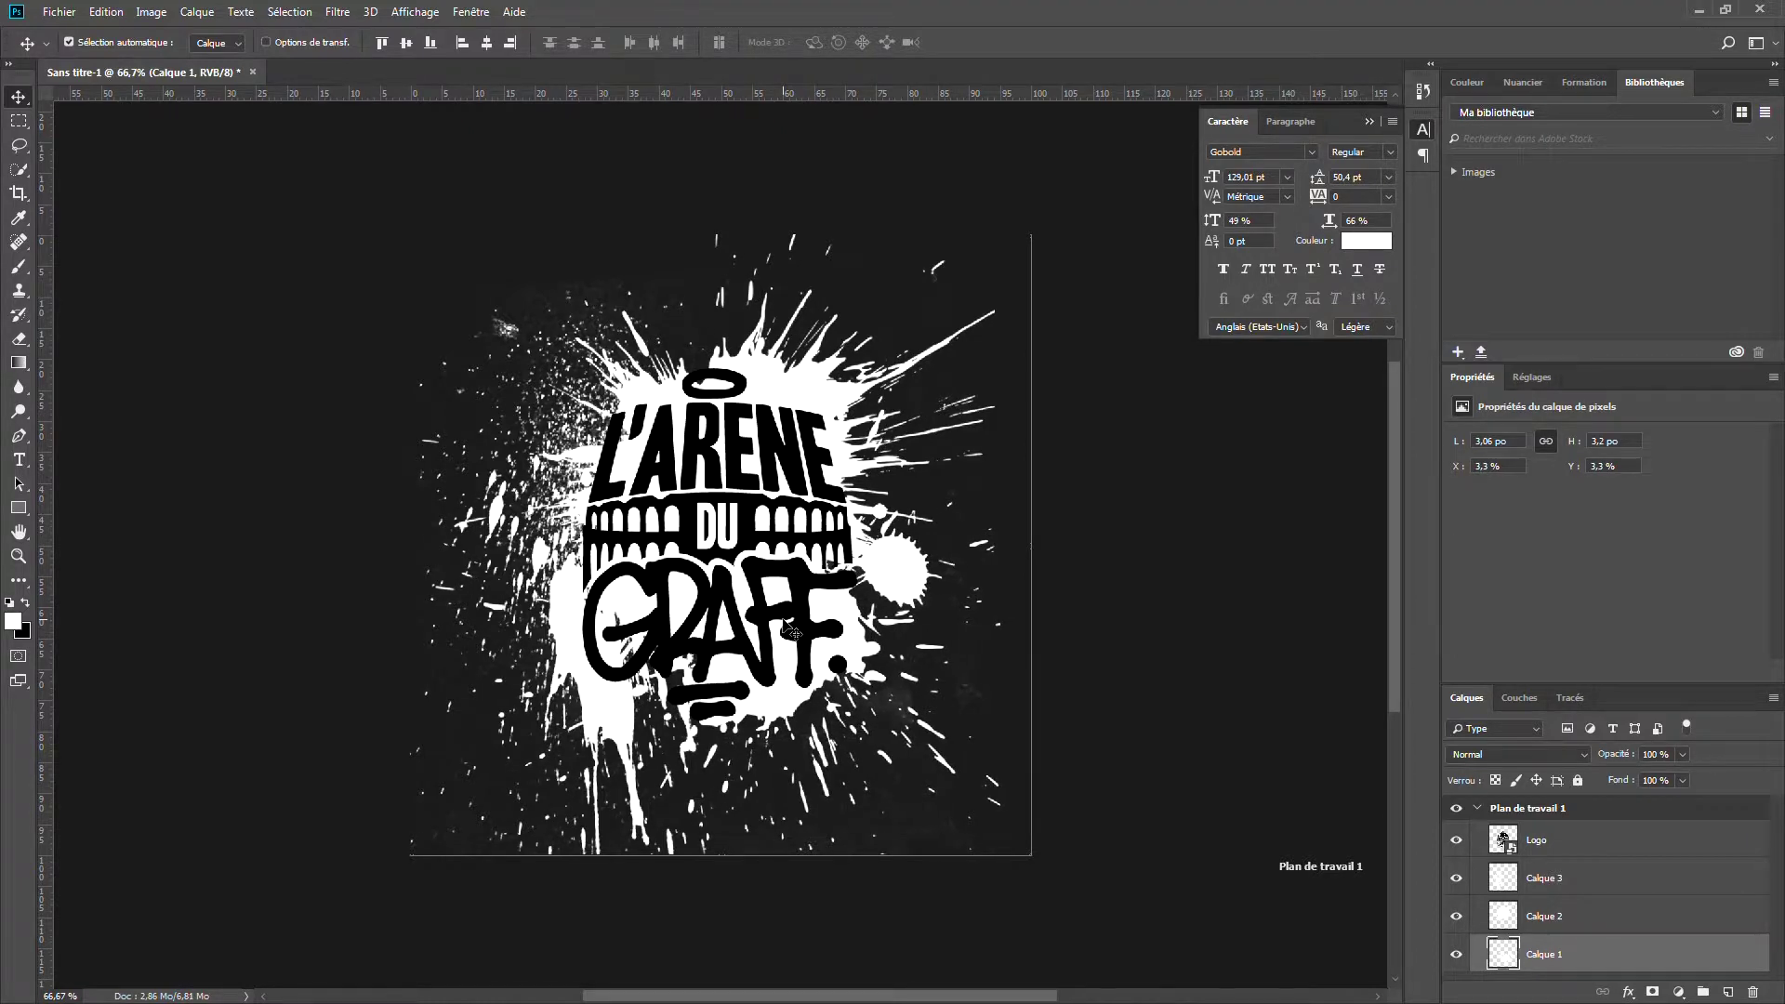
pyautogui.press('Down')
pyautogui.press('Down')
pyautogui.press('Down')
pyautogui.press('Down')
pyautogui.press('Down')
pyautogui.press('Down')
pyautogui.press('Down')
pyautogui.press('Down')
pyautogui.press('Down')
pyautogui.press('Down')
pyautogui.press('Down')
pyautogui.press('Down')
pyautogui.press('Down')
pyautogui.press('Down')
pyautogui.press('Down')
pyautogui.press('Down')
pyautogui.press('Down')
pyautogui.press('Down')
pyautogui.press('Down')
pyautogui.press('Down')
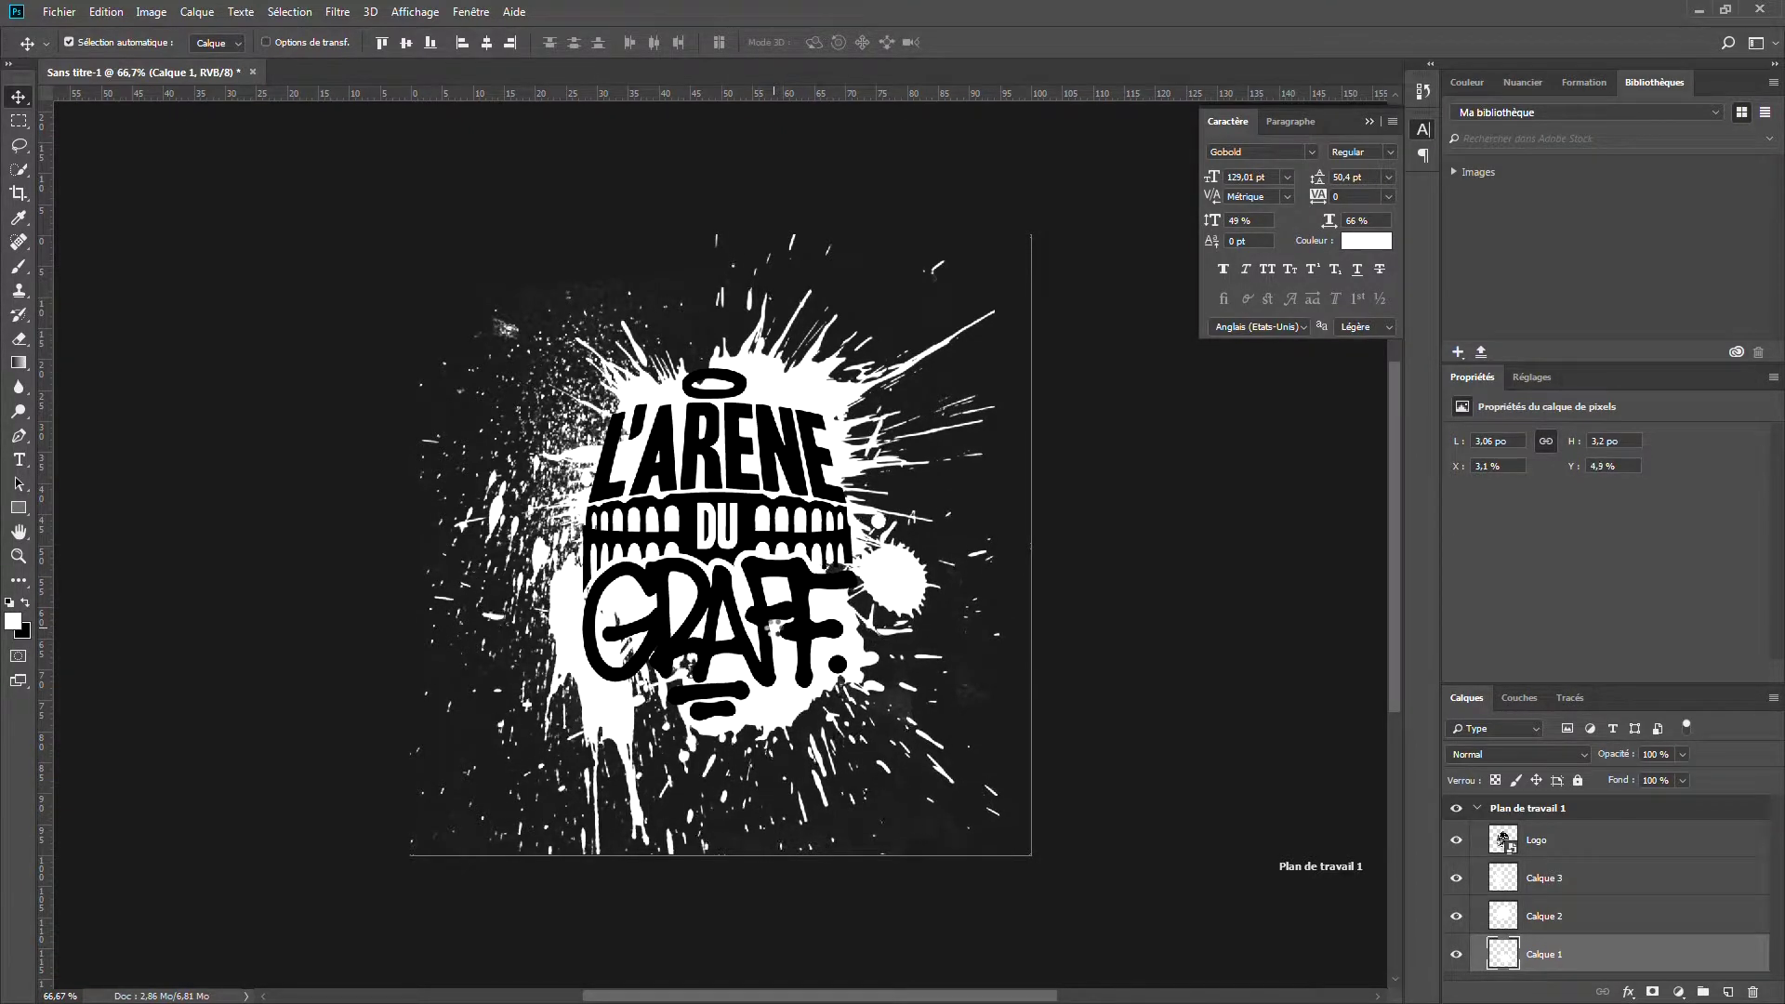
pyautogui.press('Down')
pyautogui.press('Down')
pyautogui.press('Down')
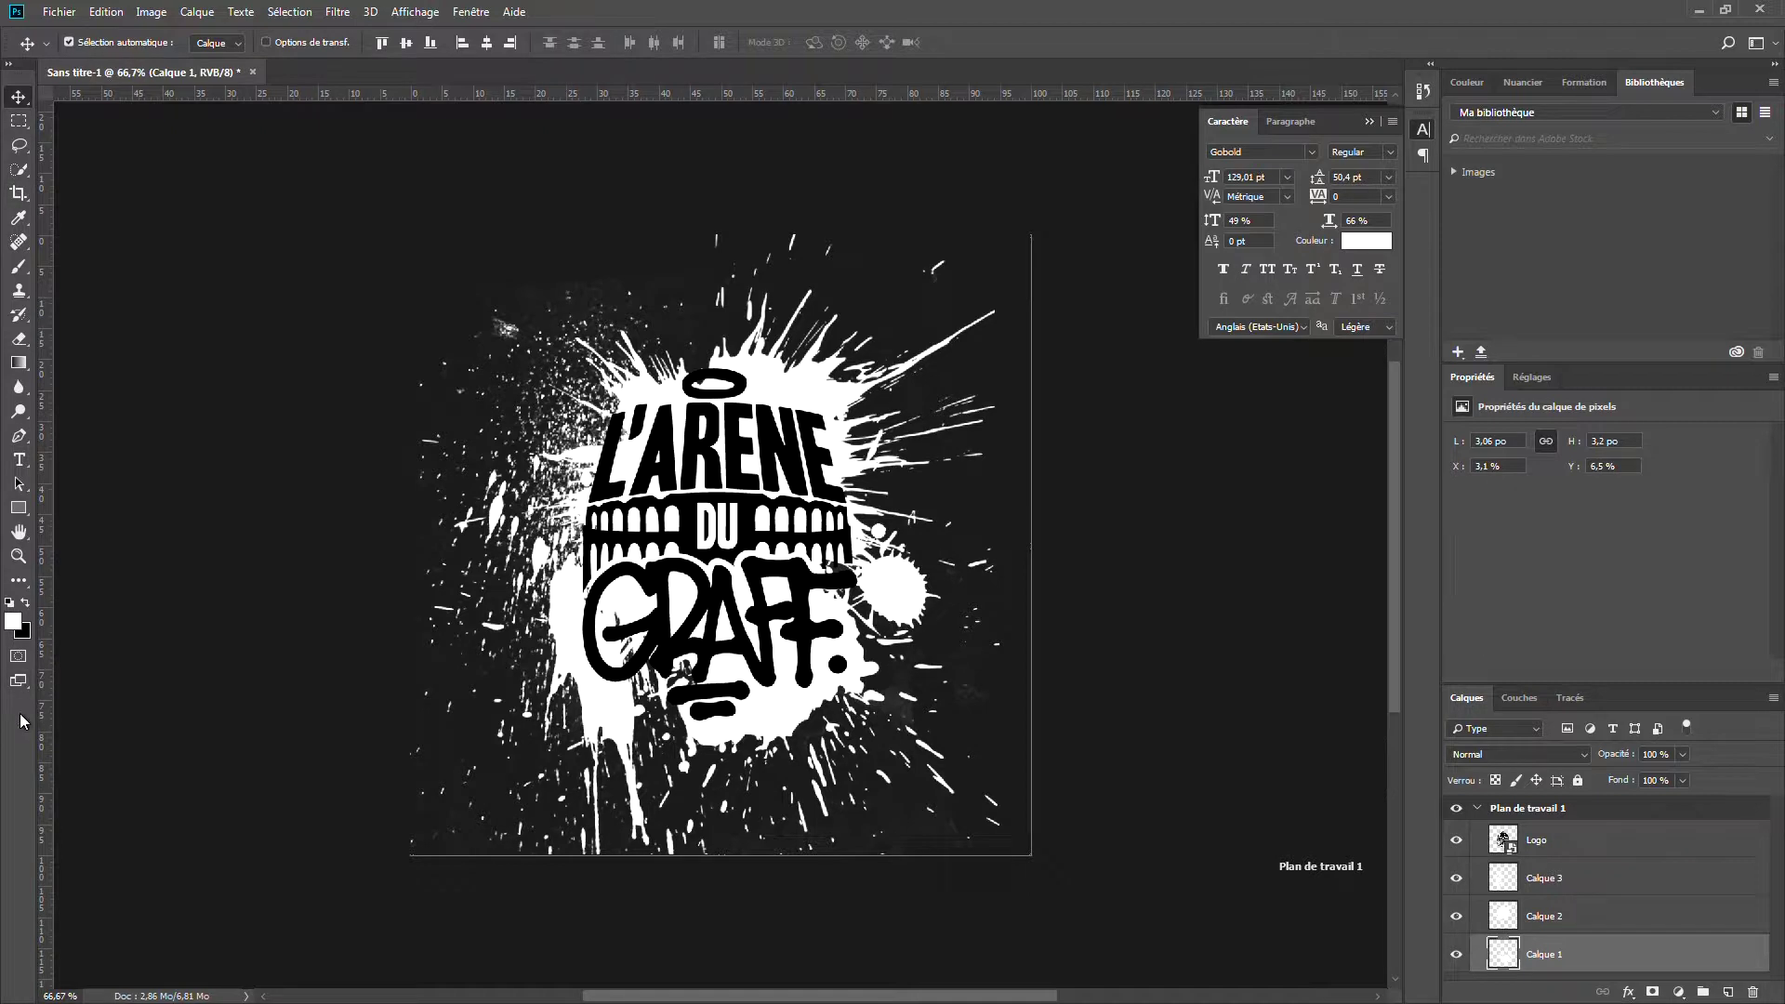
# Step: Activate the Eraser tool and set its Arrondi net tip to 56 px
pyautogui.click(18, 339)
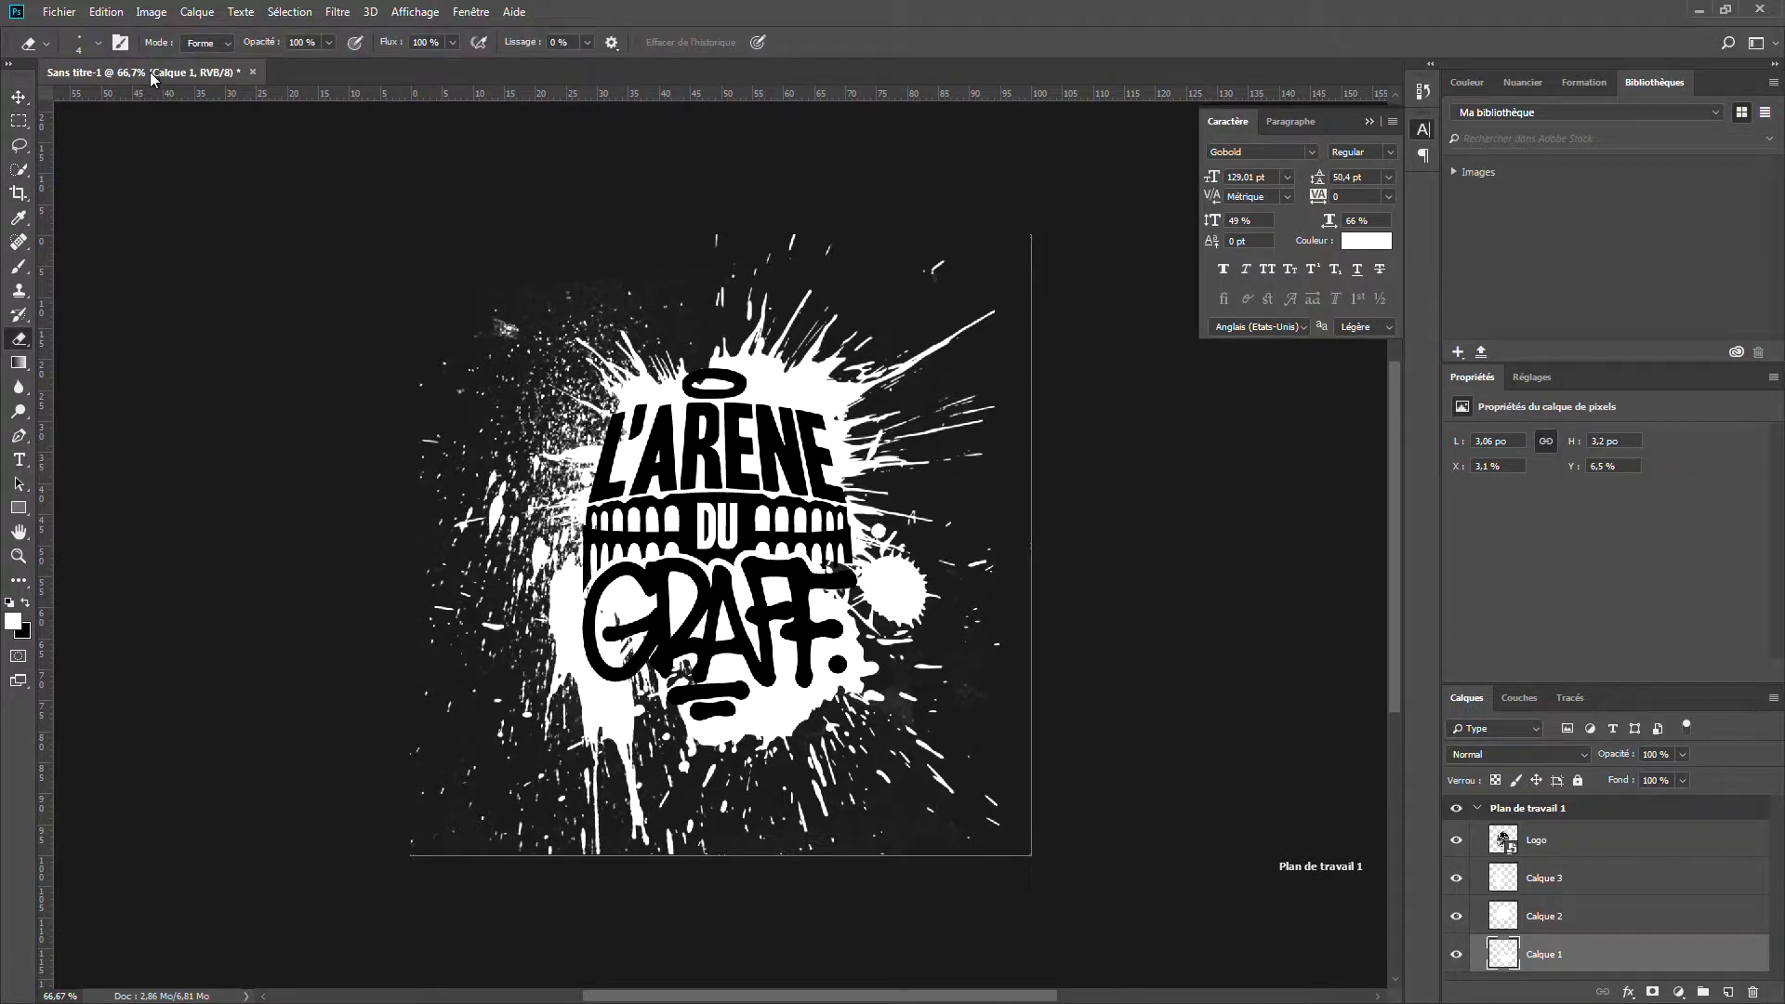
pyautogui.click(97, 45)
pyautogui.moveTo(126, 96); pyautogui.dragTo(140, 102)
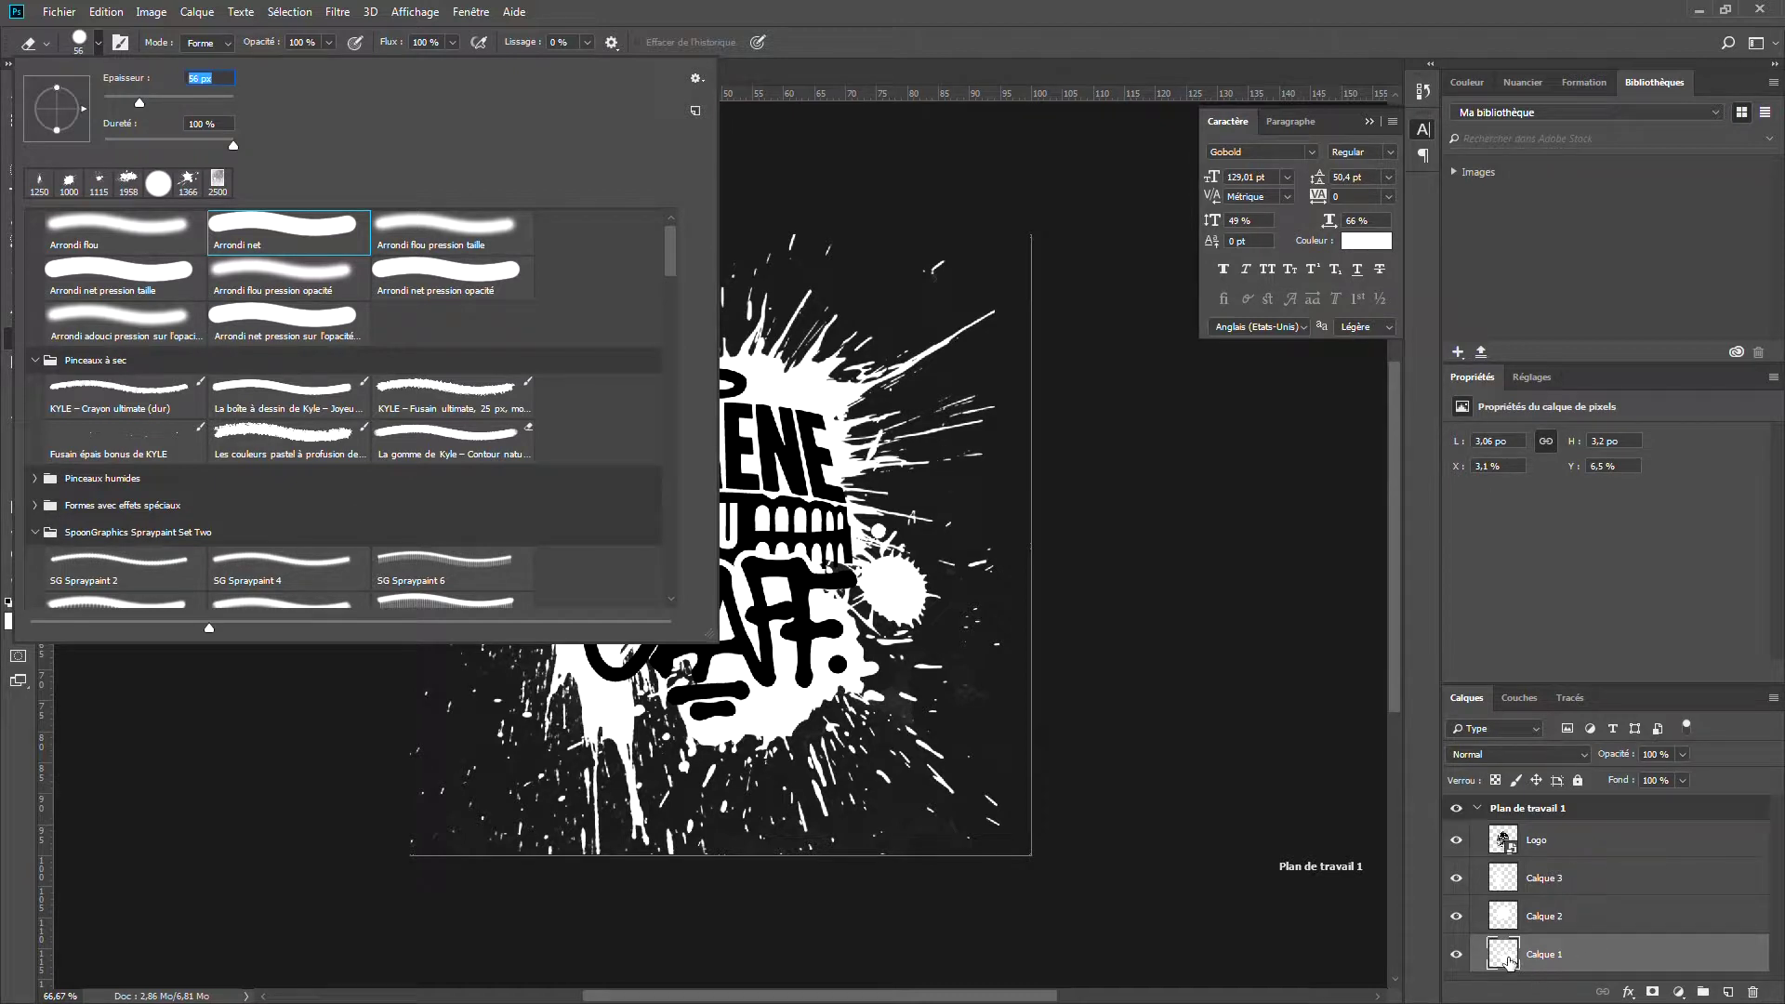
# Step: Hide and show Calque 1, Calque 2 and Calque 3 one at a time to examine each layer's splatter
pyautogui.click(1455, 953)
pyautogui.click(1456, 954)
pyautogui.click(1456, 915)
pyautogui.click(1455, 915)
pyautogui.click(1456, 878)
pyautogui.click(1456, 878)
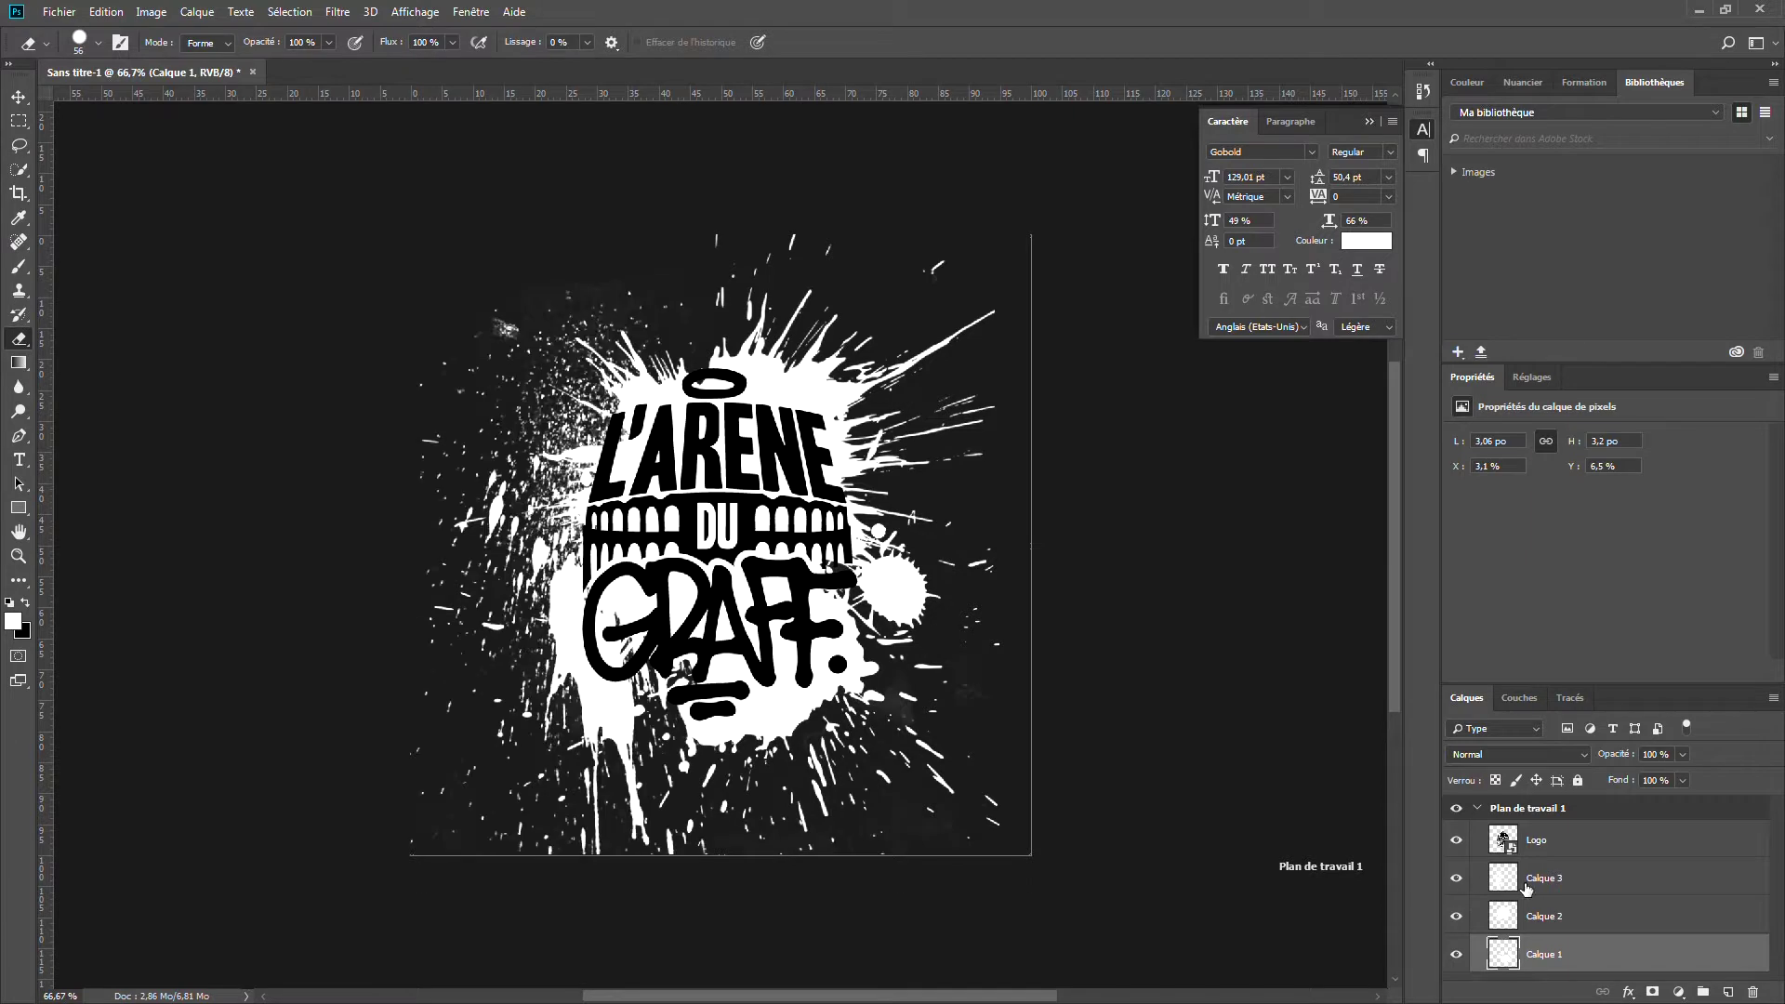
# Step: Add a layer mask to Calque 3 and erase its splatter ends along the artboard's lower edge with the hard eraser
pyautogui.click(1504, 880)
pyautogui.click(1652, 991)
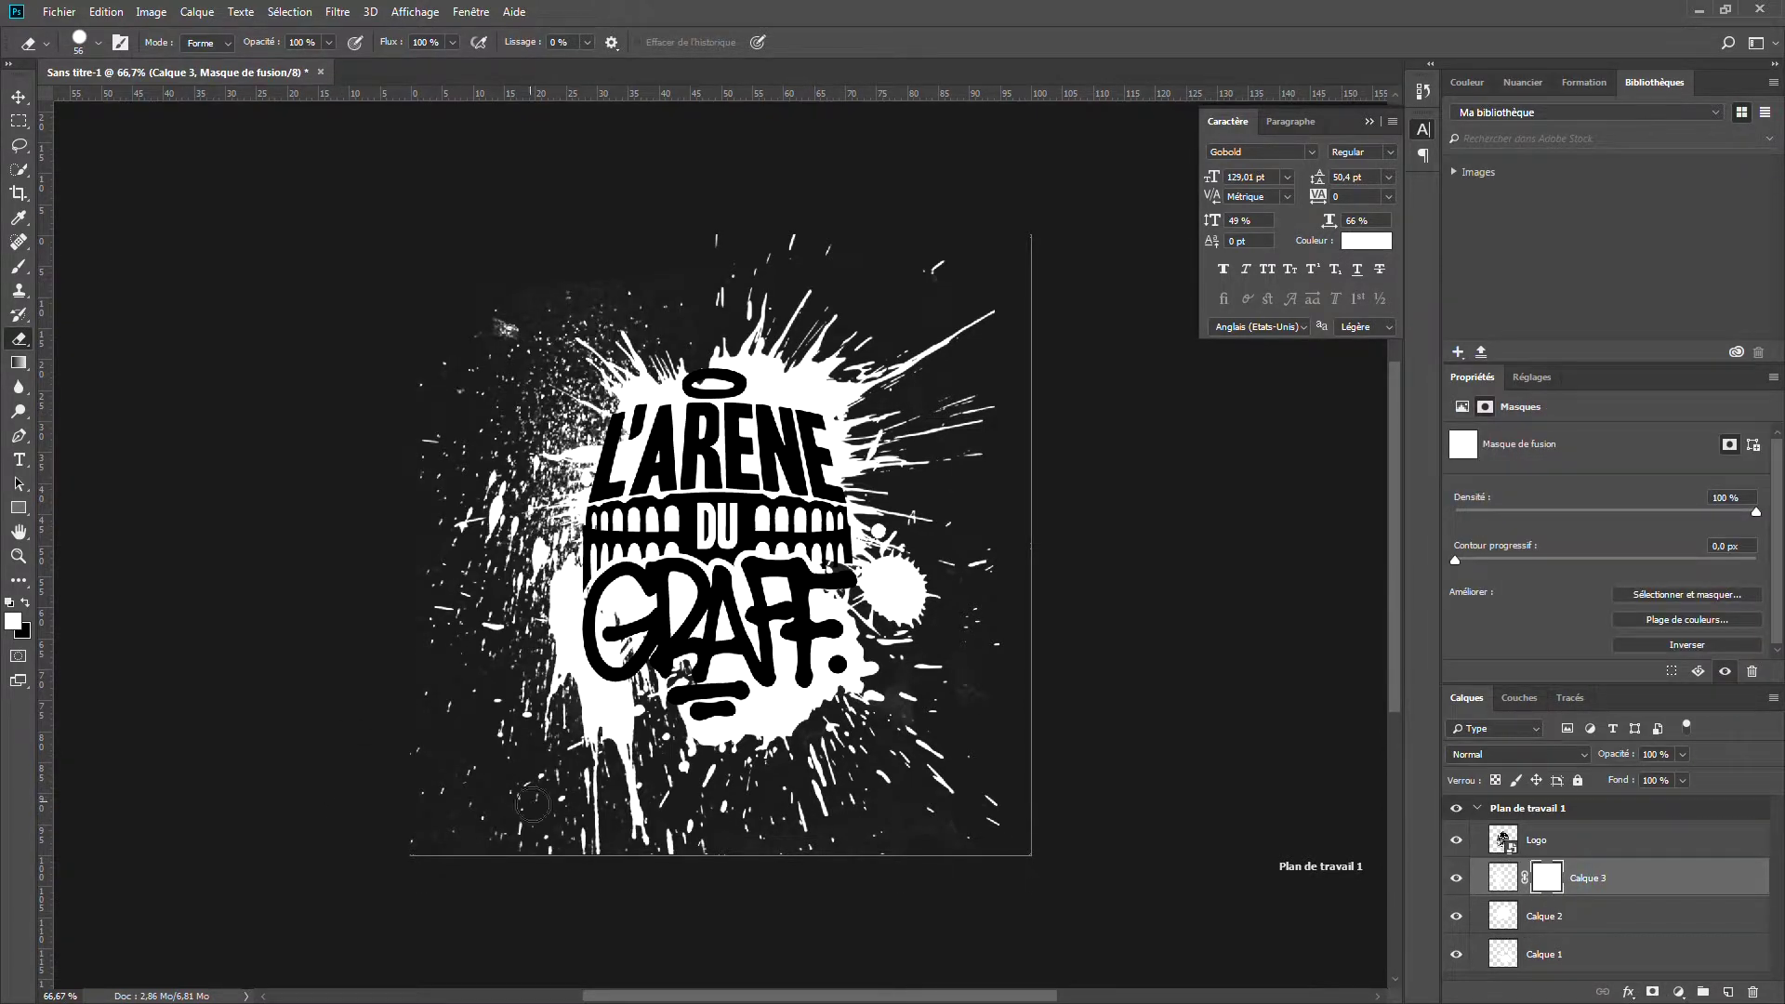
pyautogui.moveTo(566, 858)
pyautogui.mouseDown()
pyautogui.moveTo(655, 849)
pyautogui.moveTo(671, 837)
pyautogui.moveTo(653, 822)
pyautogui.moveTo(677, 865)
pyautogui.moveTo(691, 842)
pyautogui.mouseUp()
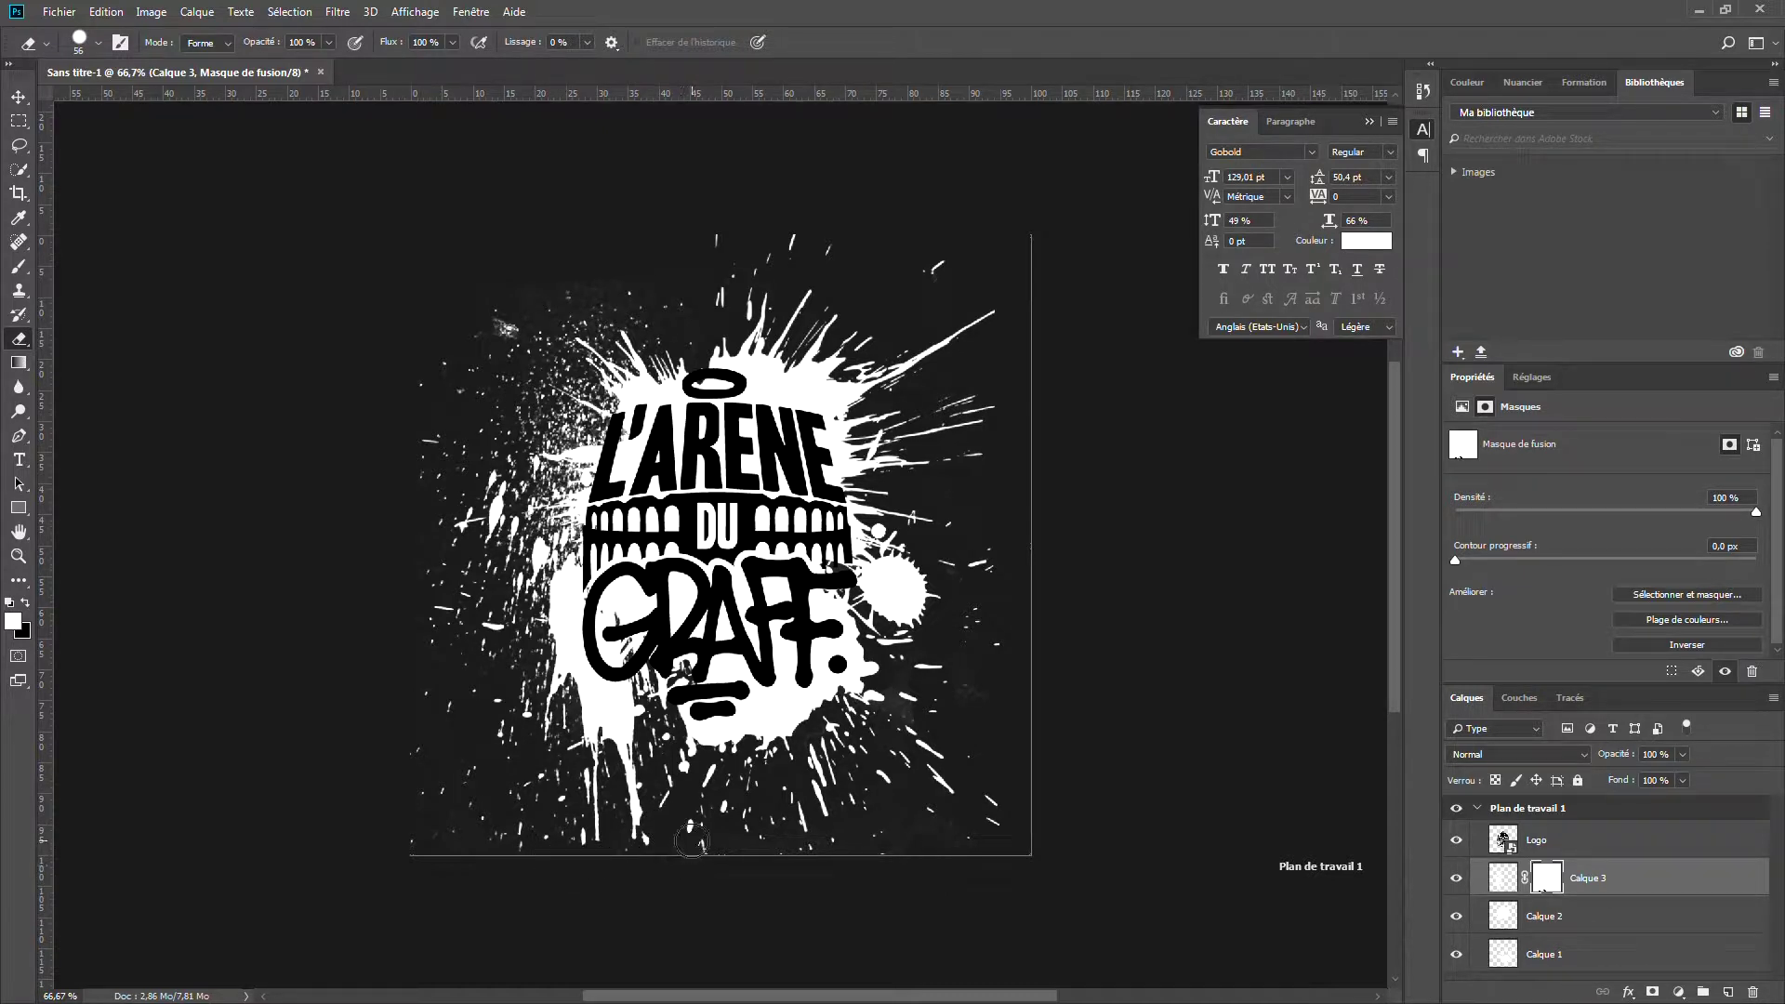
# Step: Switch the eraser to the Arrondi flou tip at 56 px and soften the Calque 3 splatter along the artboard edges
pyautogui.click(96, 43)
pyautogui.click(97, 43)
pyautogui.click(99, 44)
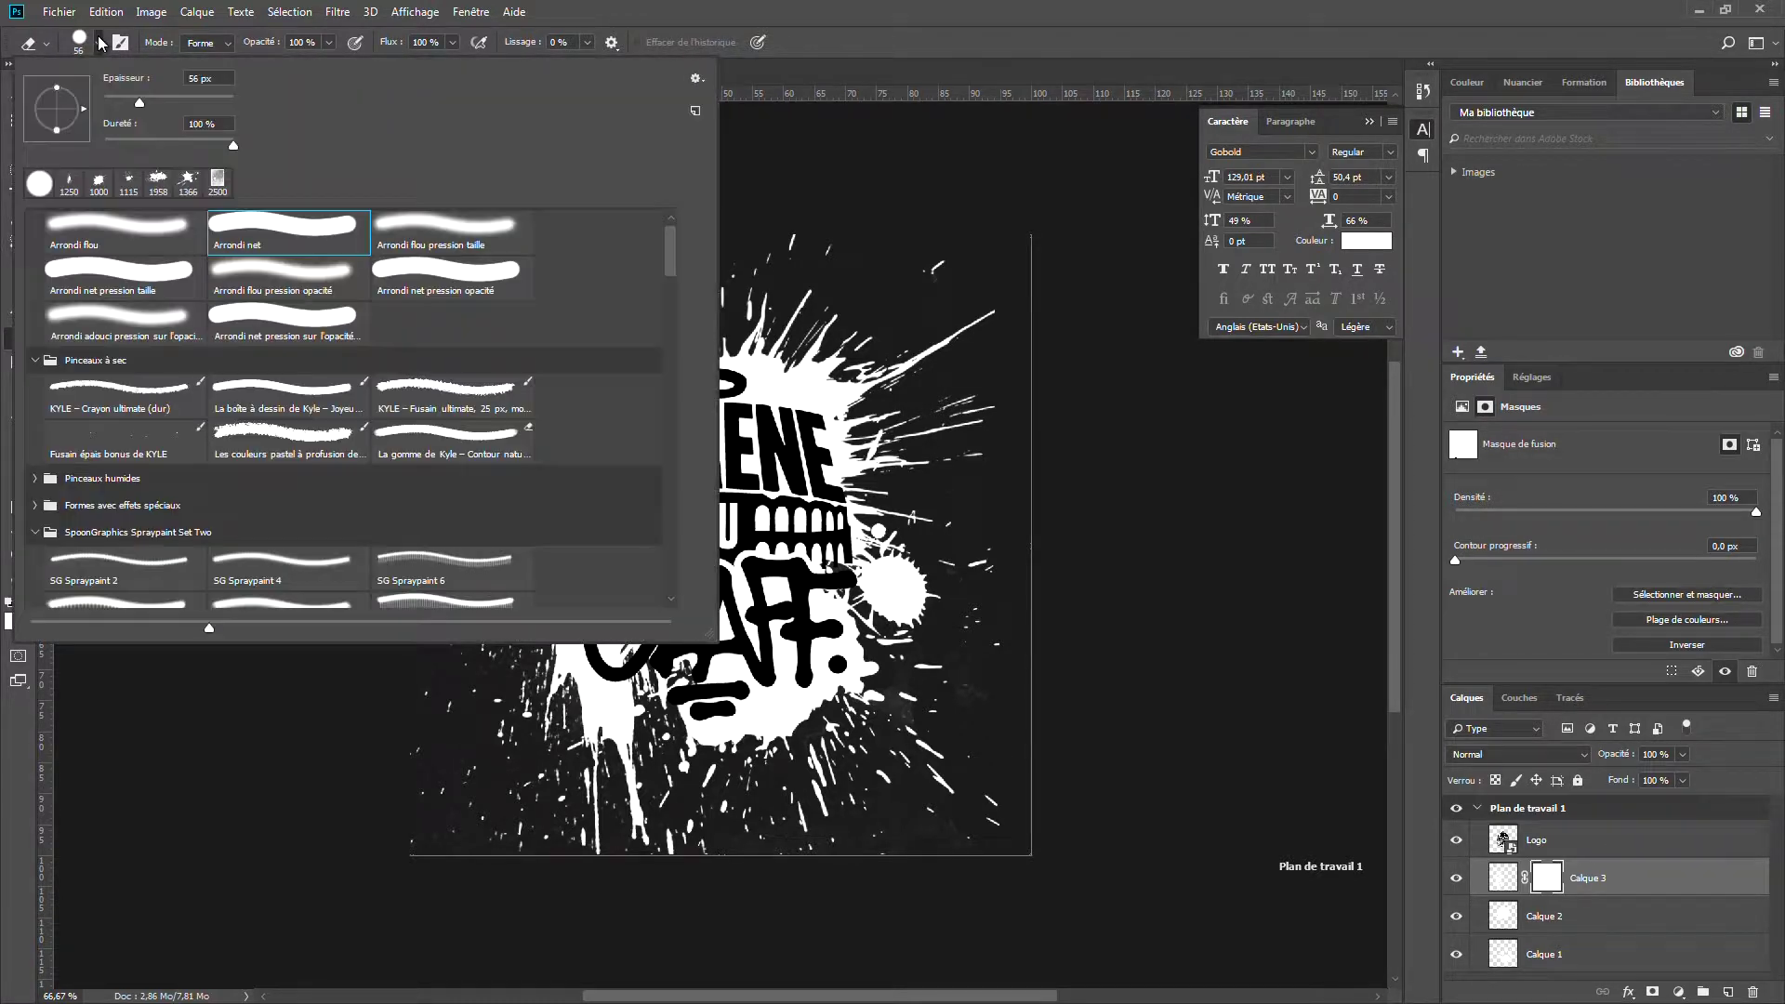
pyautogui.click(194, 235)
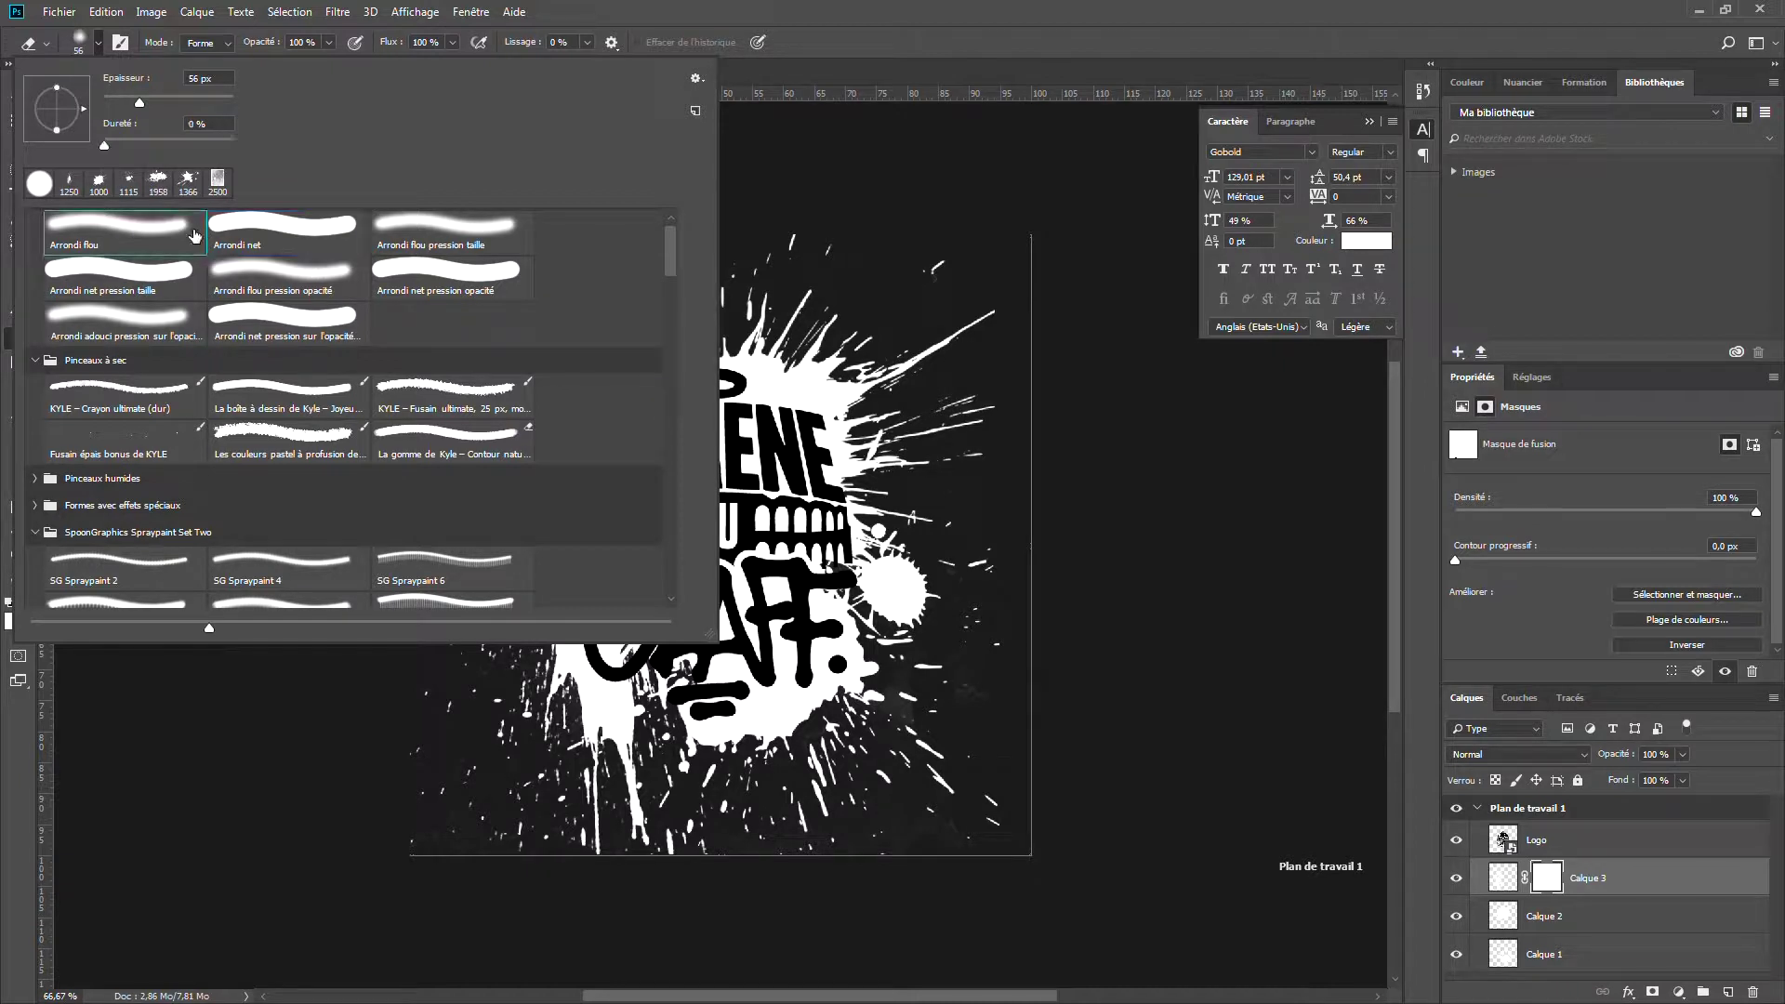
pyautogui.click(901, 25)
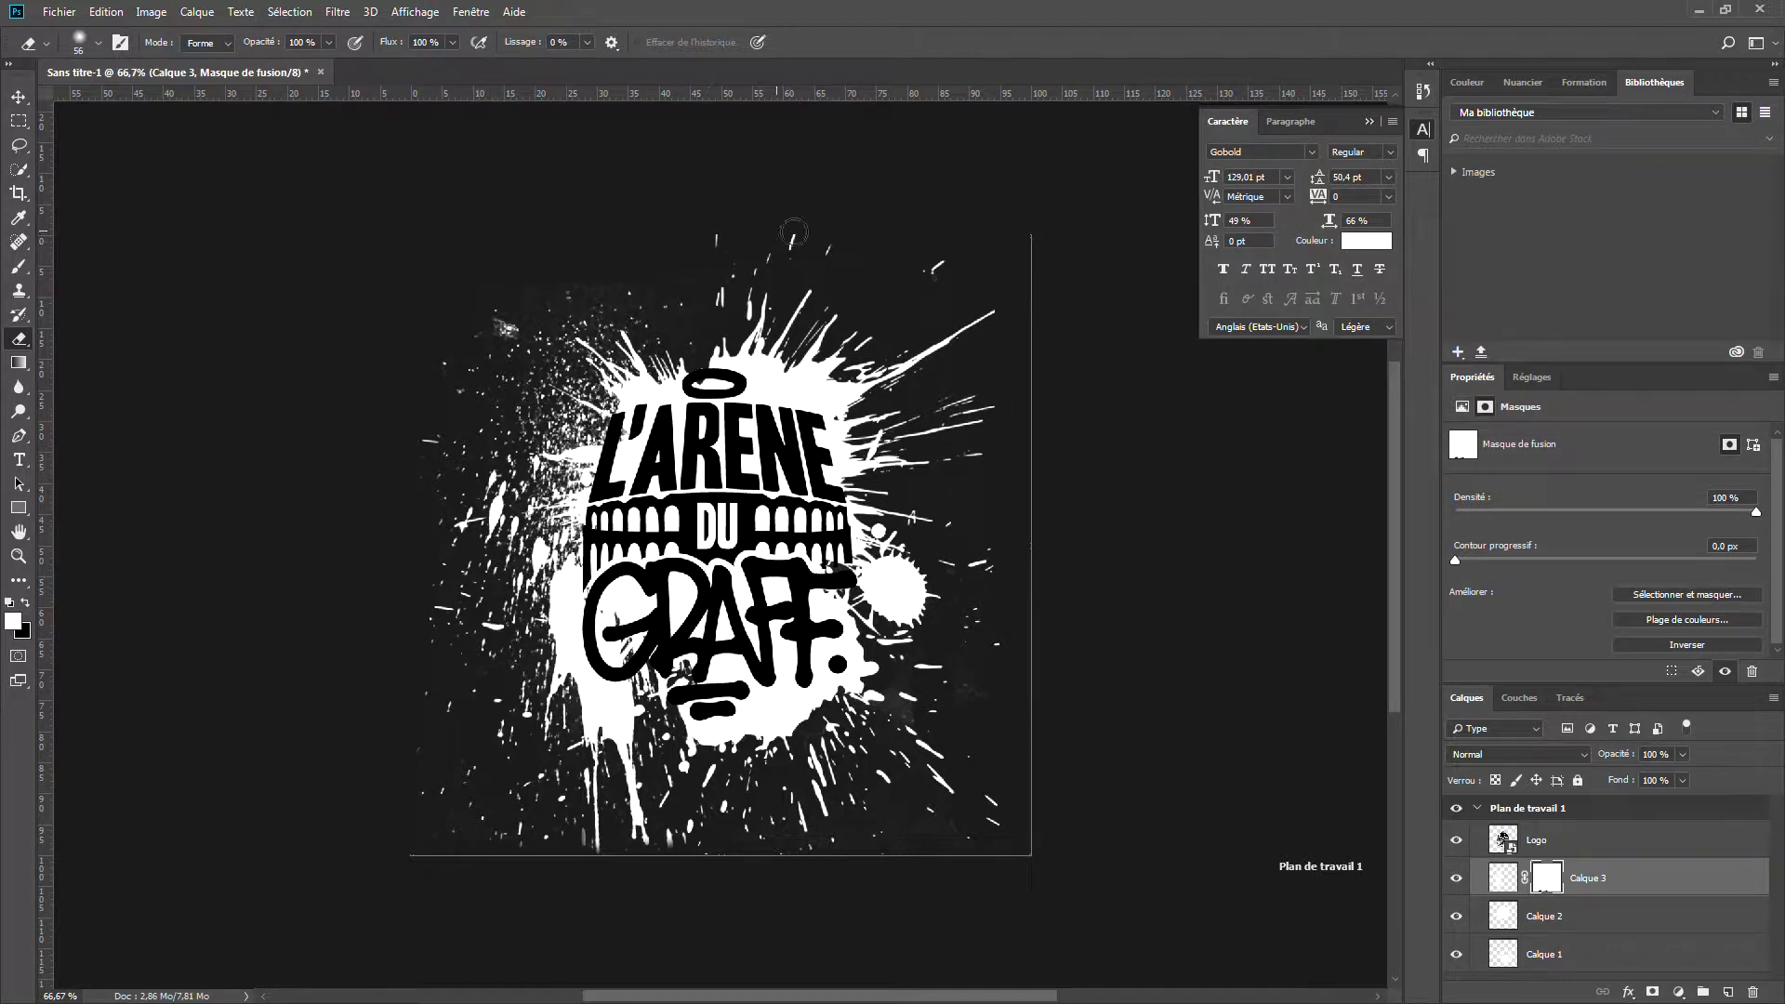
pyautogui.moveTo(993, 294); pyautogui.dragTo(988, 309)
# Step: Start saving the document and browse to the folder LaCie (G:) > VIDEOS > 2018 > 6.Juin > 10.Tuto Graff logo
pyautogui.click(58, 11)
pyautogui.click(100, 223)
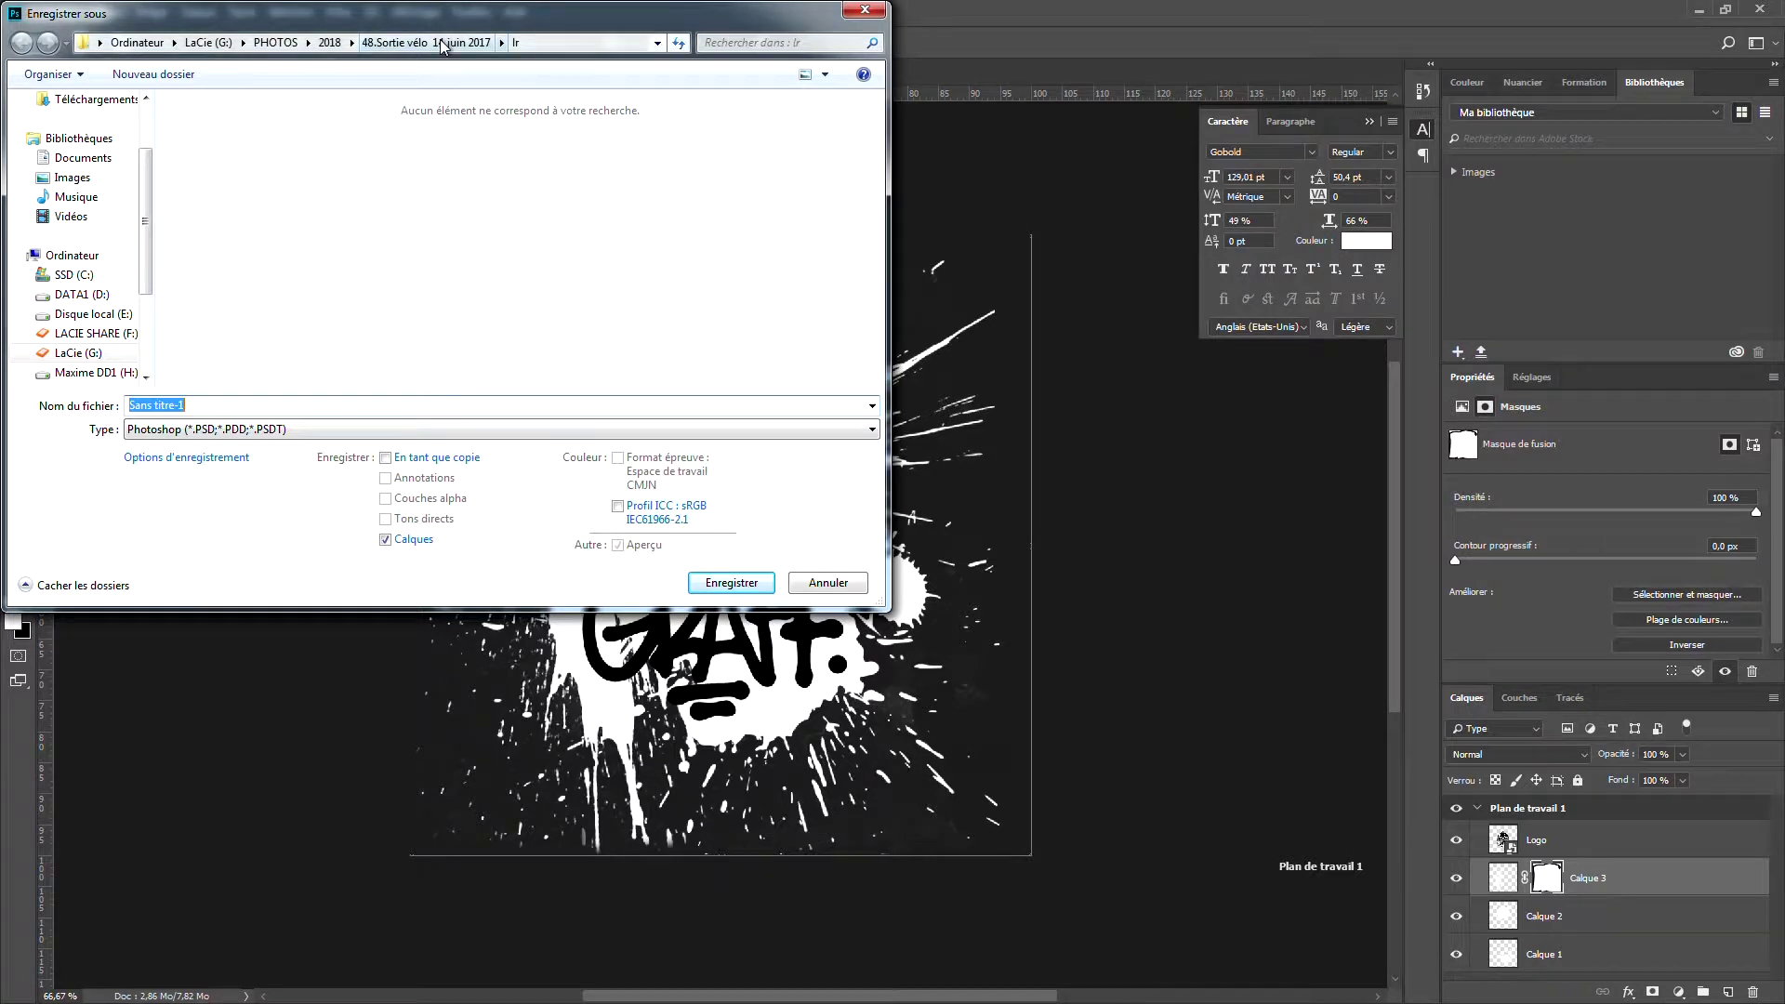
pyautogui.click(209, 42)
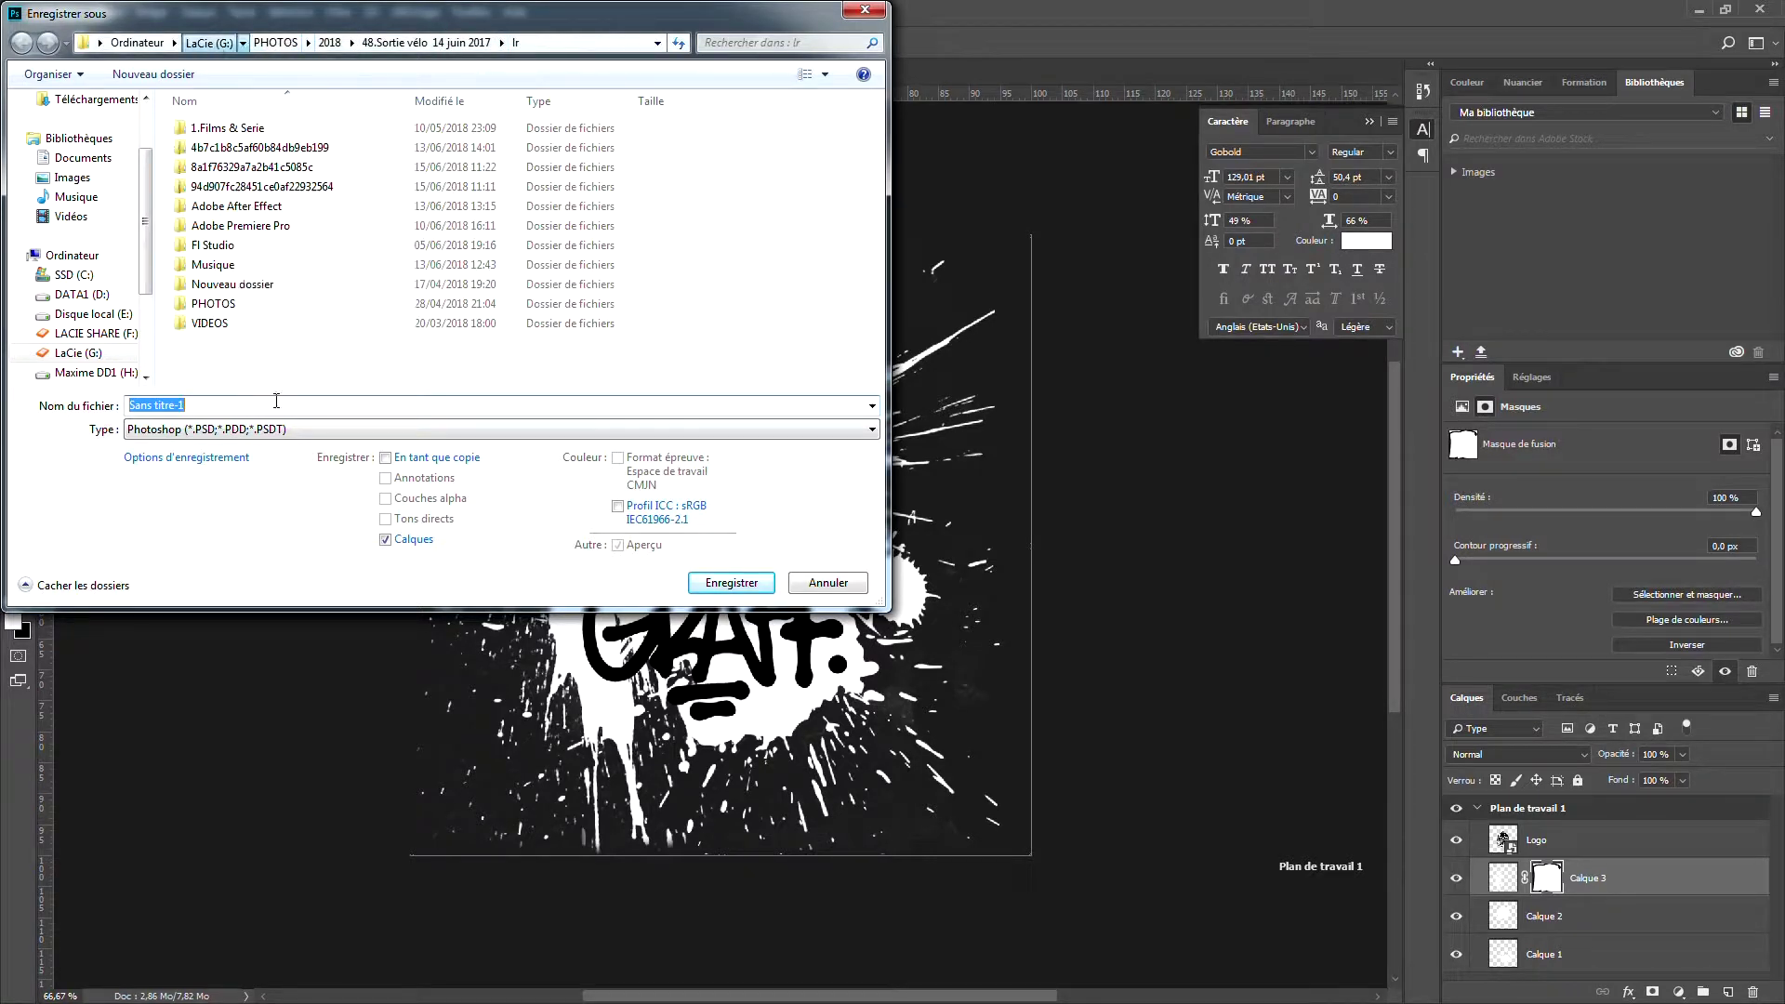
pyautogui.doubleClick(226, 334)
pyautogui.doubleClick(227, 286)
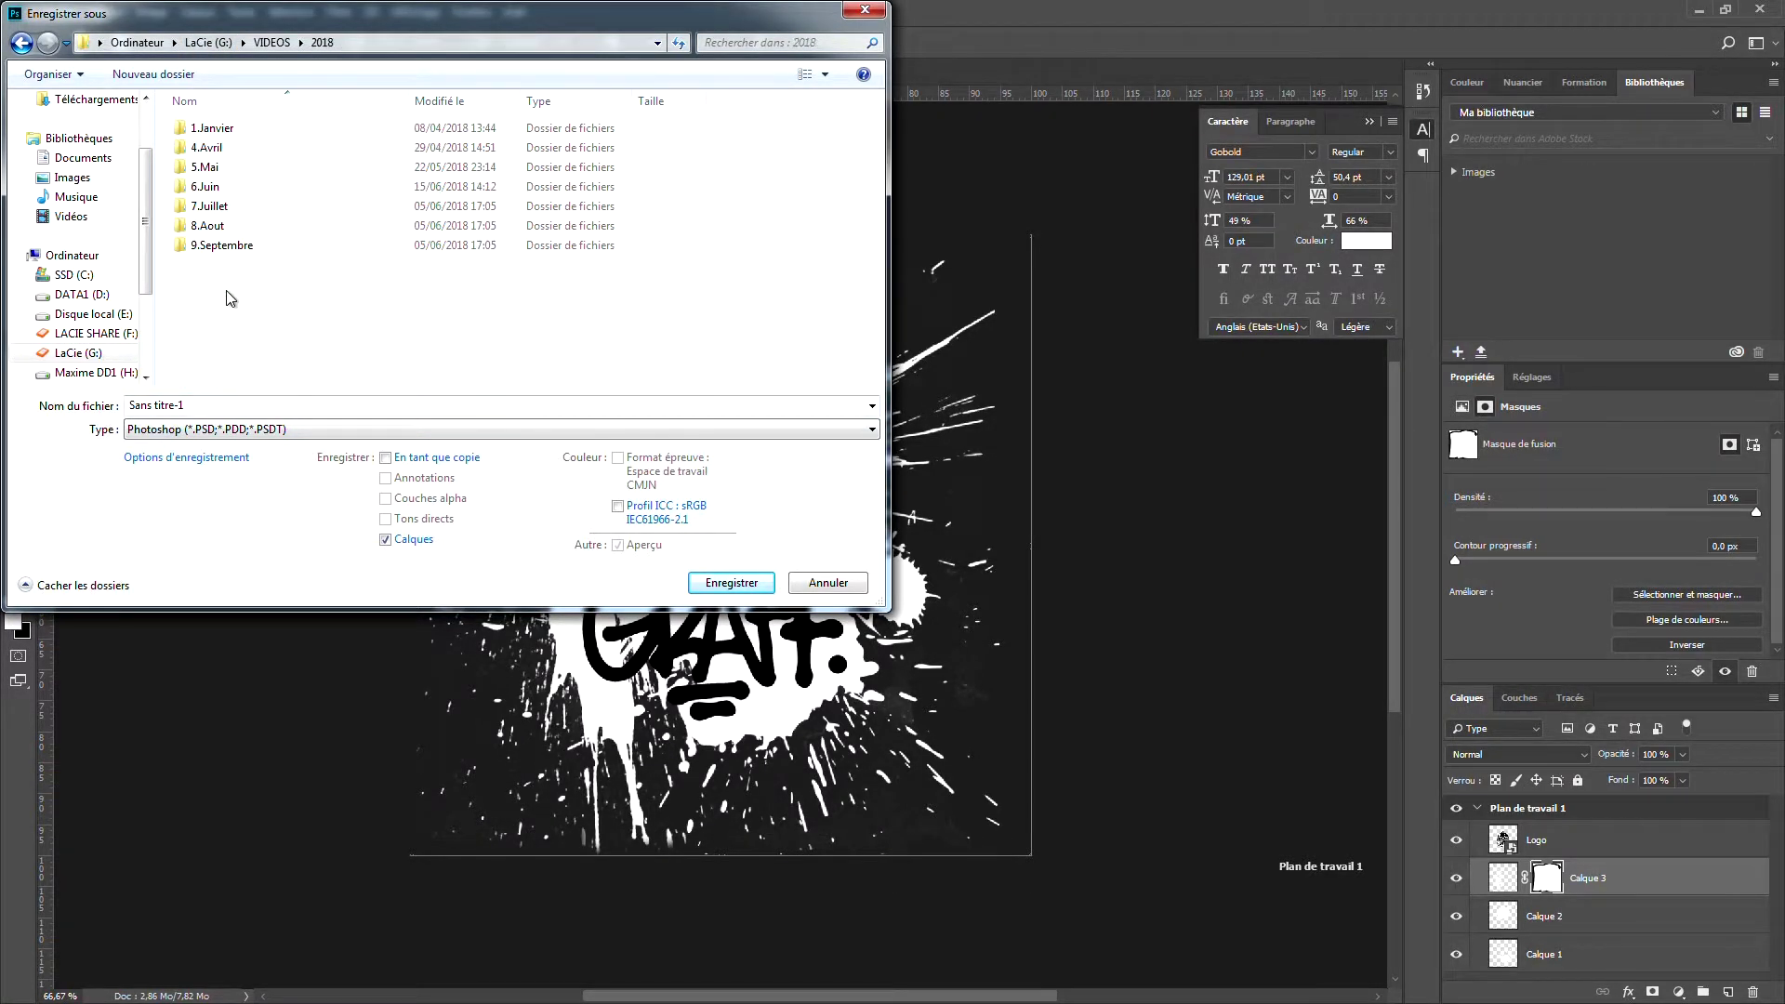
pyautogui.doubleClick(227, 188)
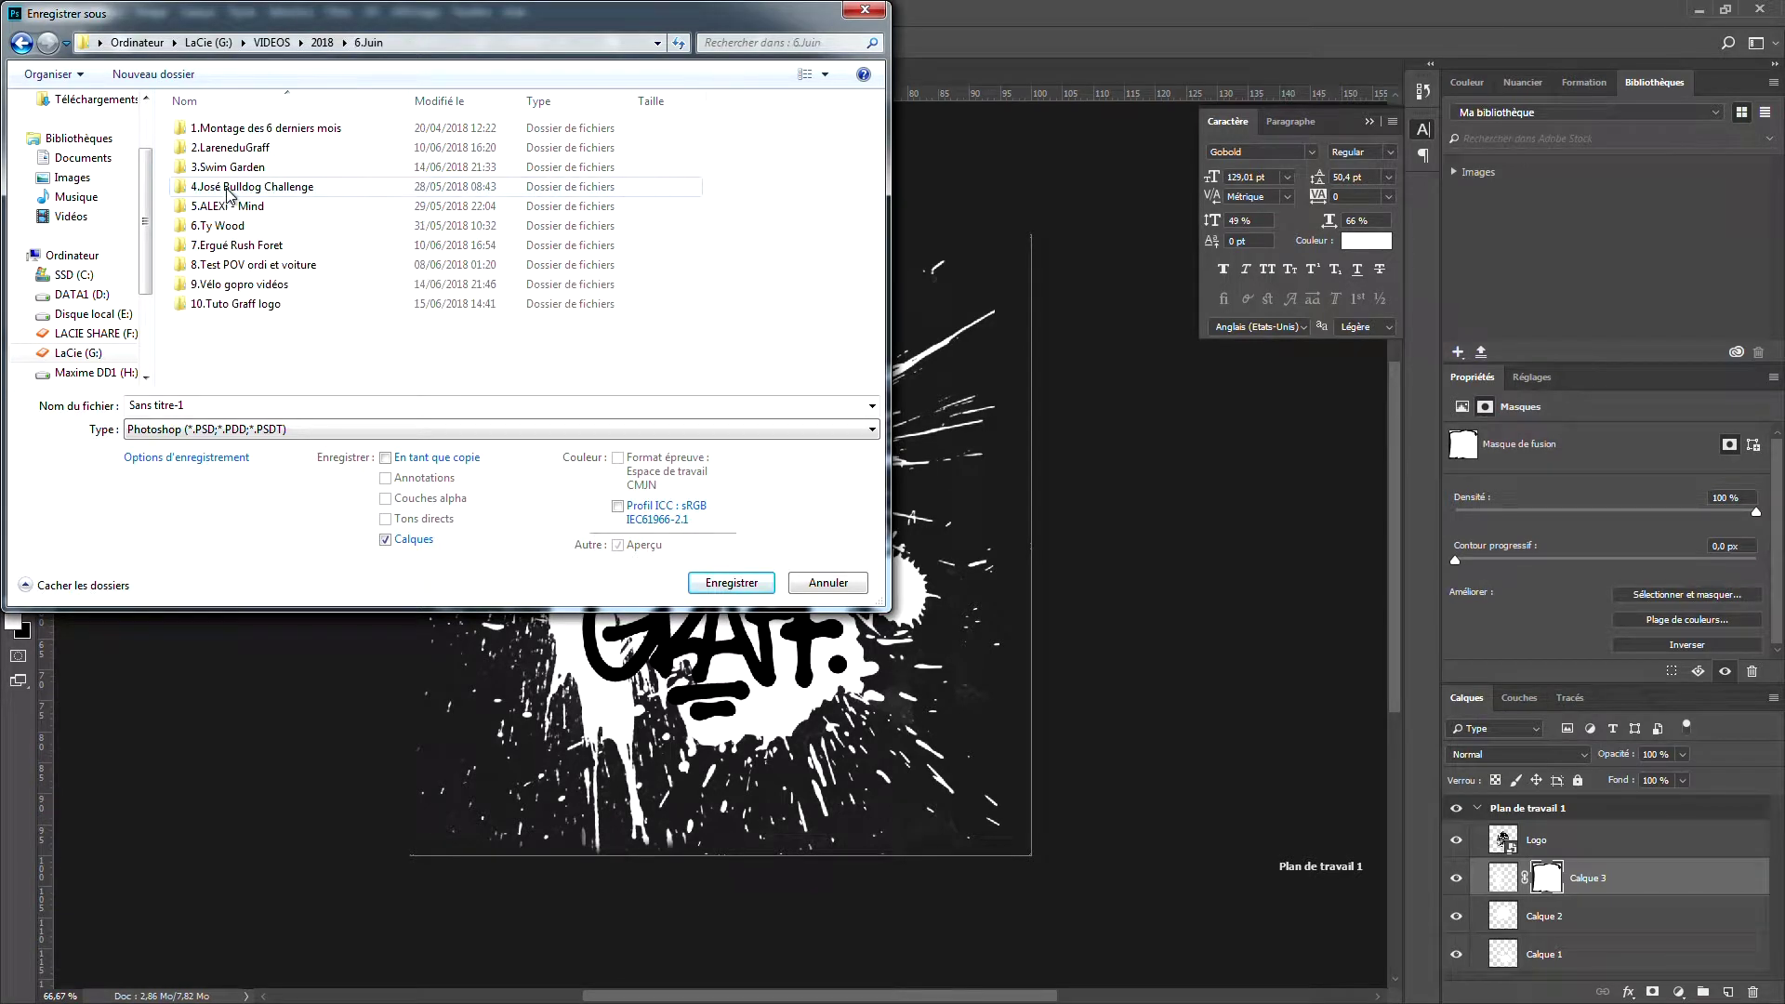
pyautogui.doubleClick(240, 309)
# Step: Name the file logo graff and save it as a Photoshop document with its layers
pyautogui.click(270, 403)
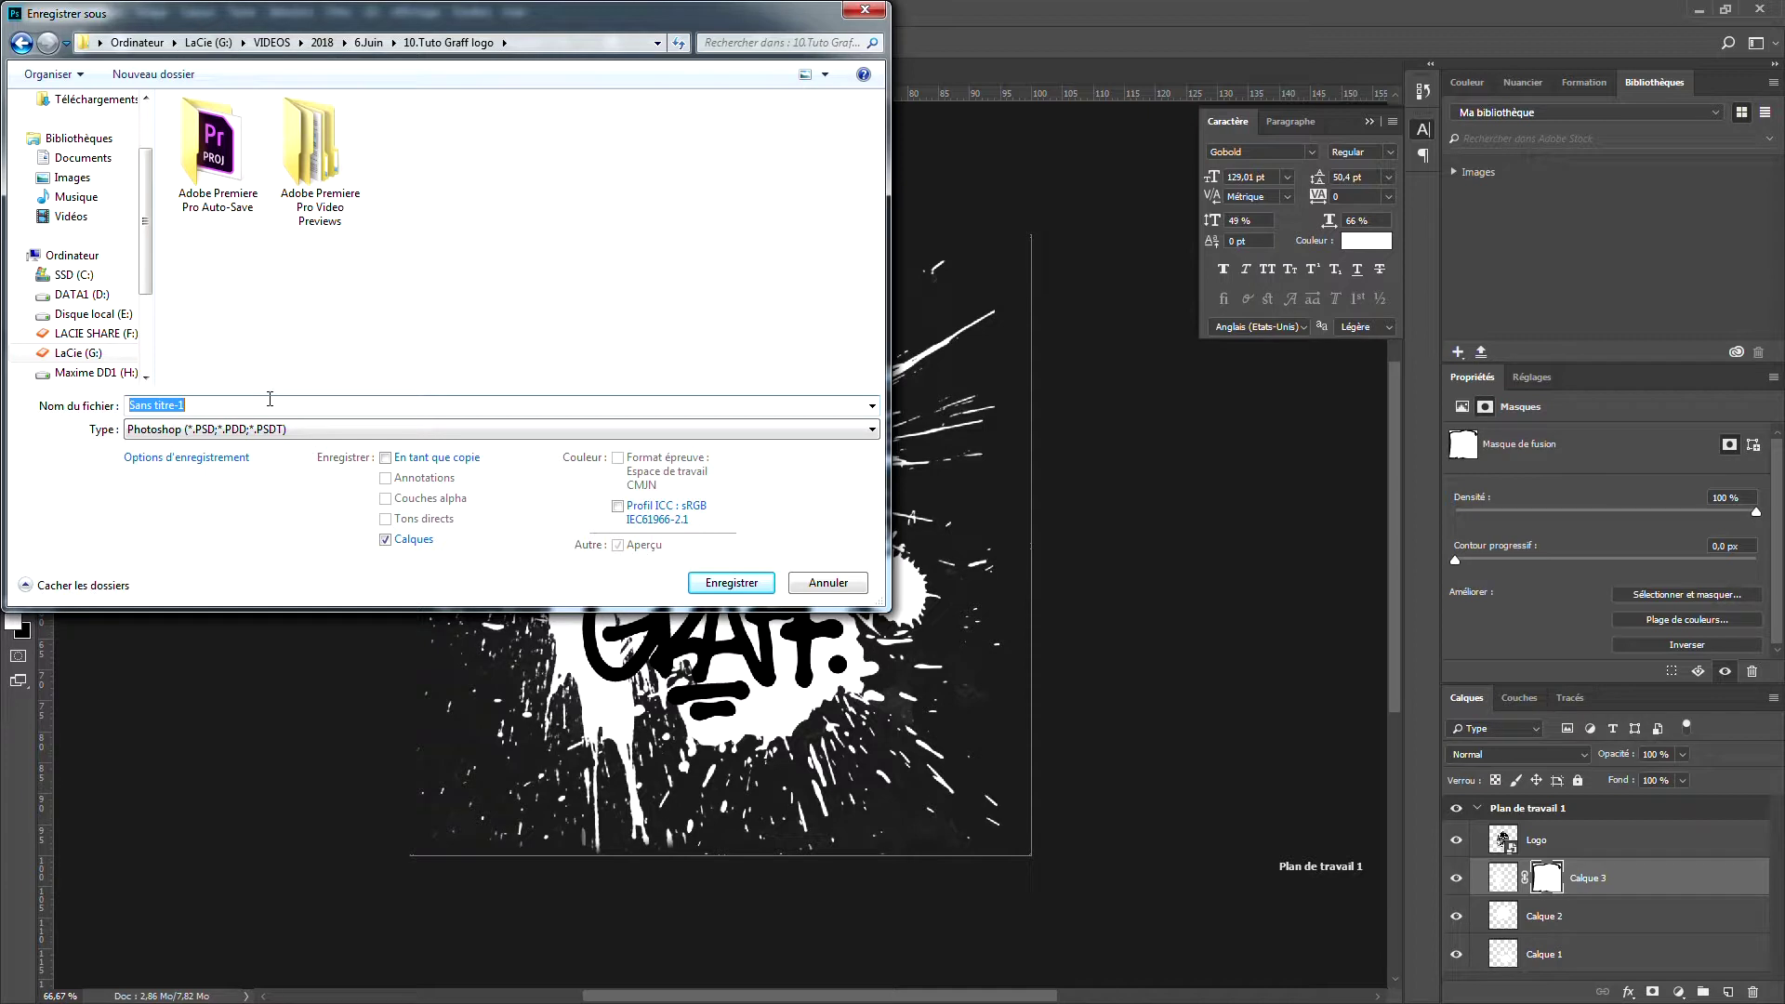
pyautogui.write('logo ')
pyautogui.write('rafi')
pyautogui.press('BackSpace')
pyautogui.press('BackSpace')
pyautogui.press('BackSpace')
pyautogui.click(746, 586)
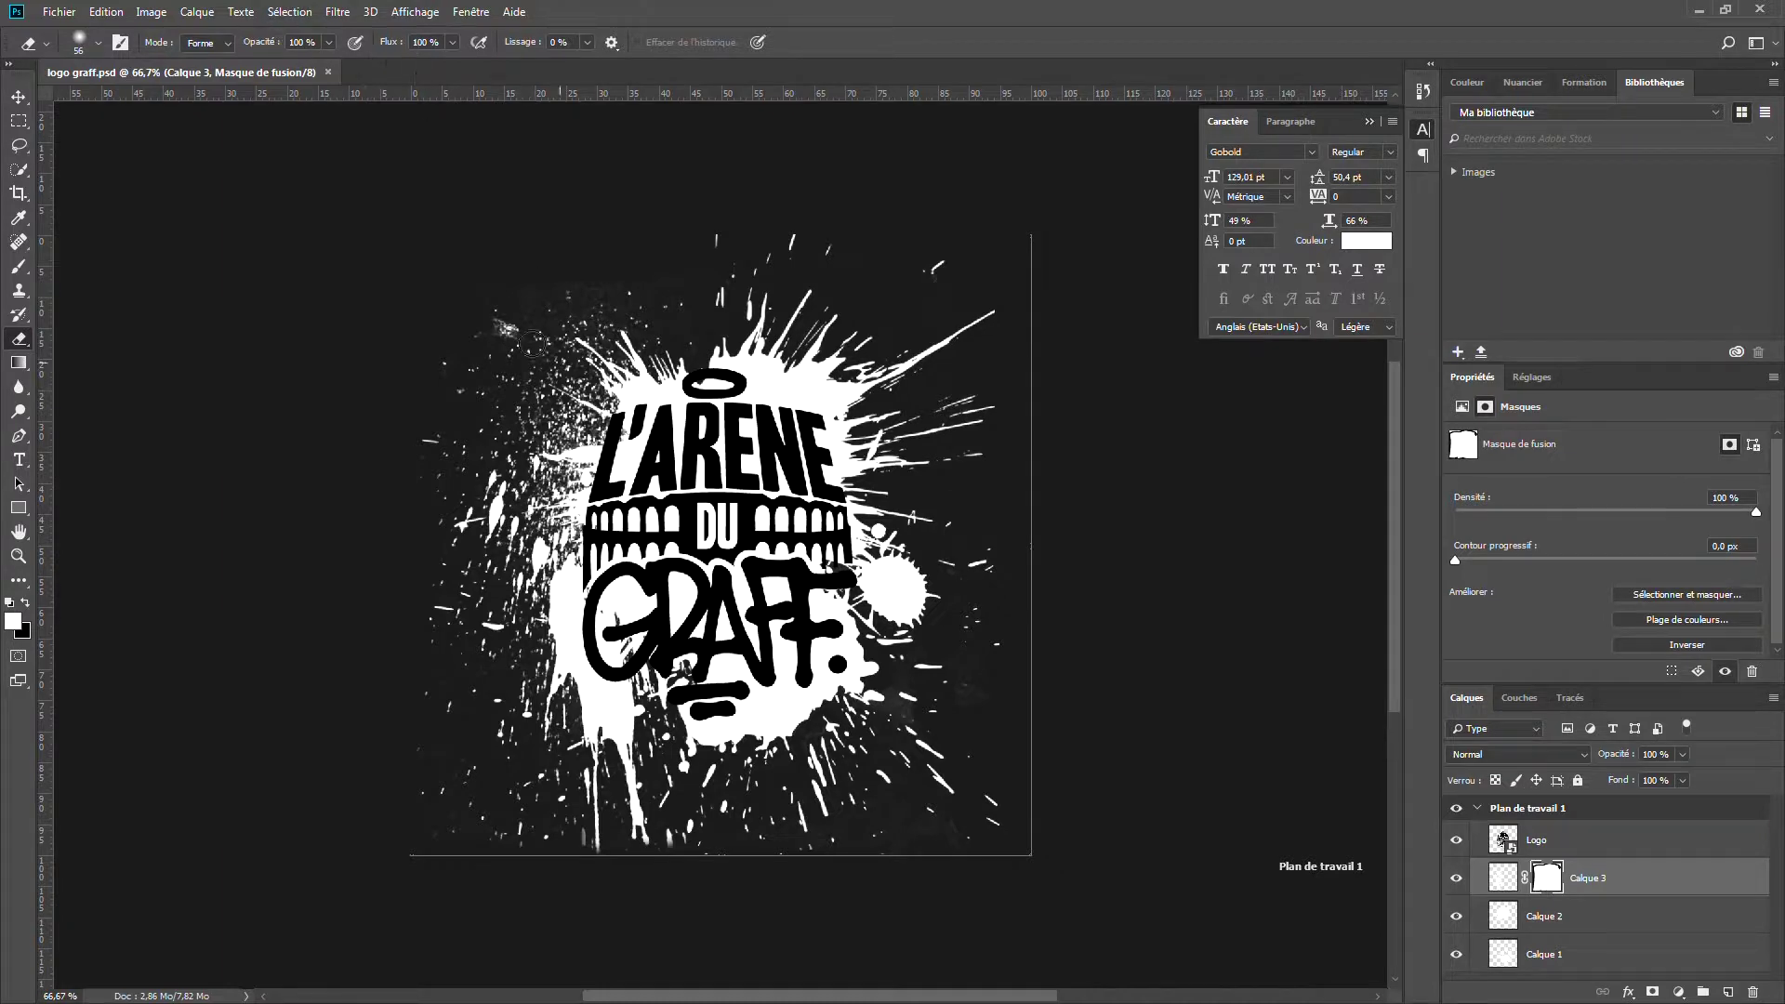
# Step: Switch to the Tuto Graff project in Premiere Pro and mute audio track A2
pyautogui.click(1697, 9)
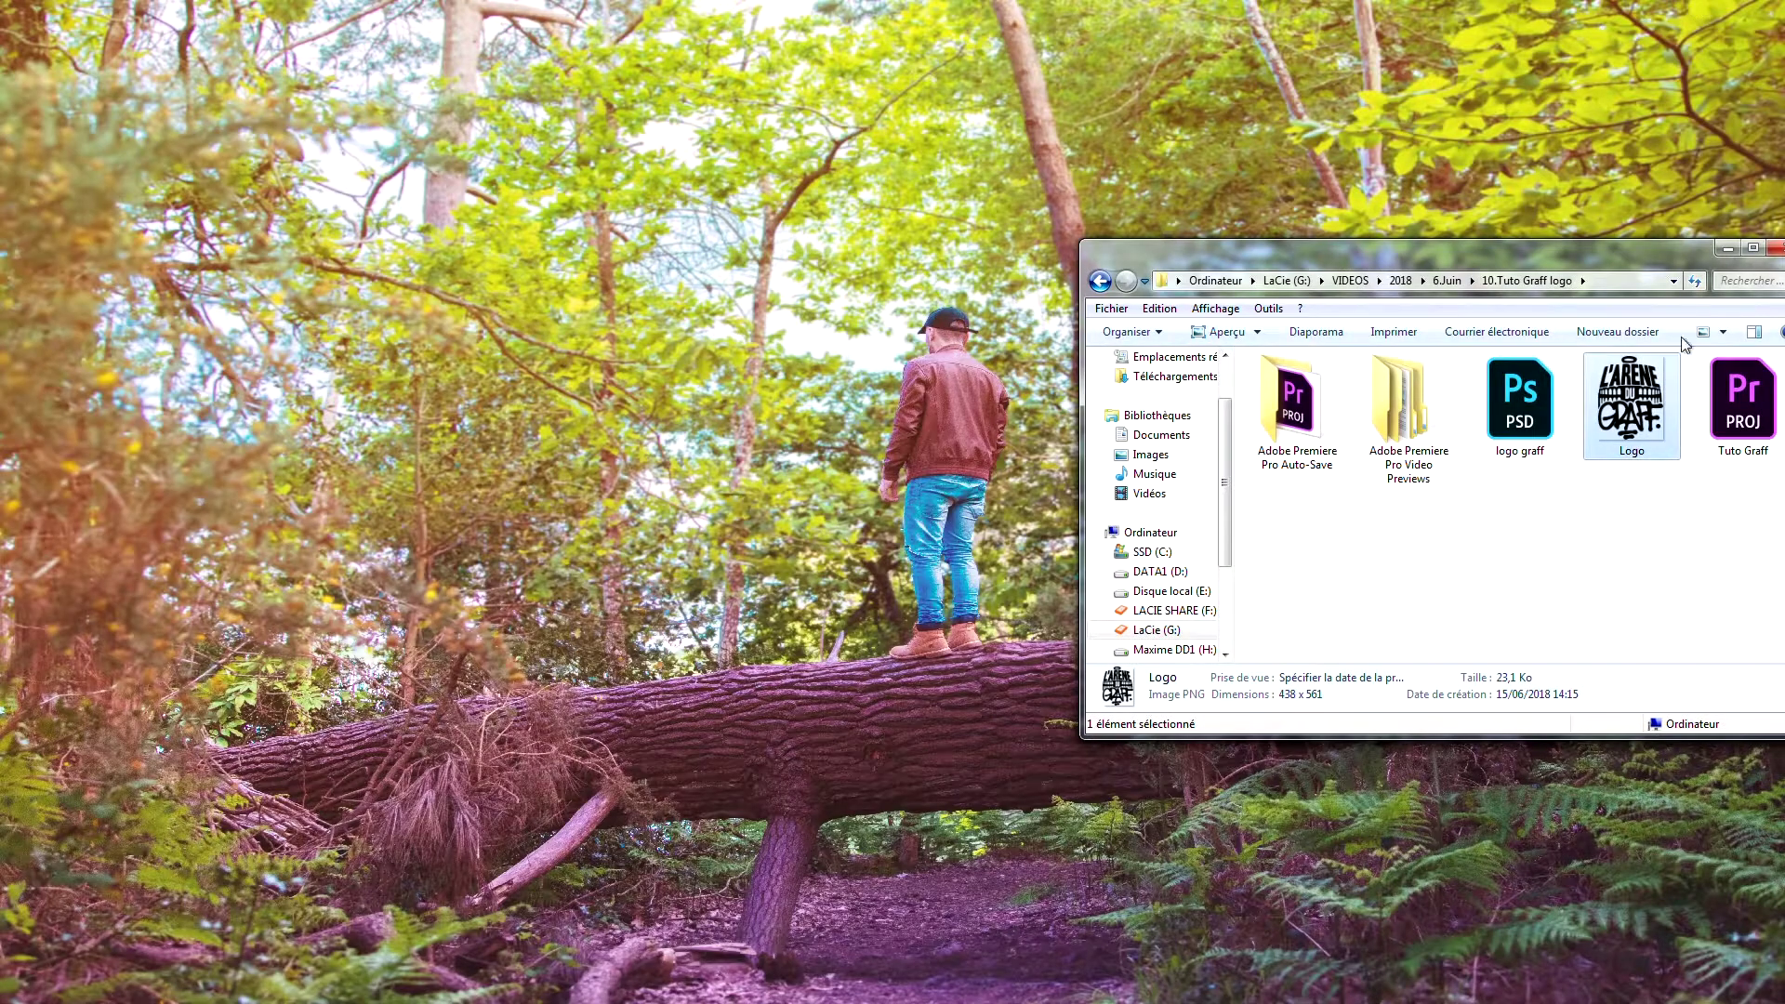
pyautogui.moveTo(1659, 272); pyautogui.dragTo(729, 409)
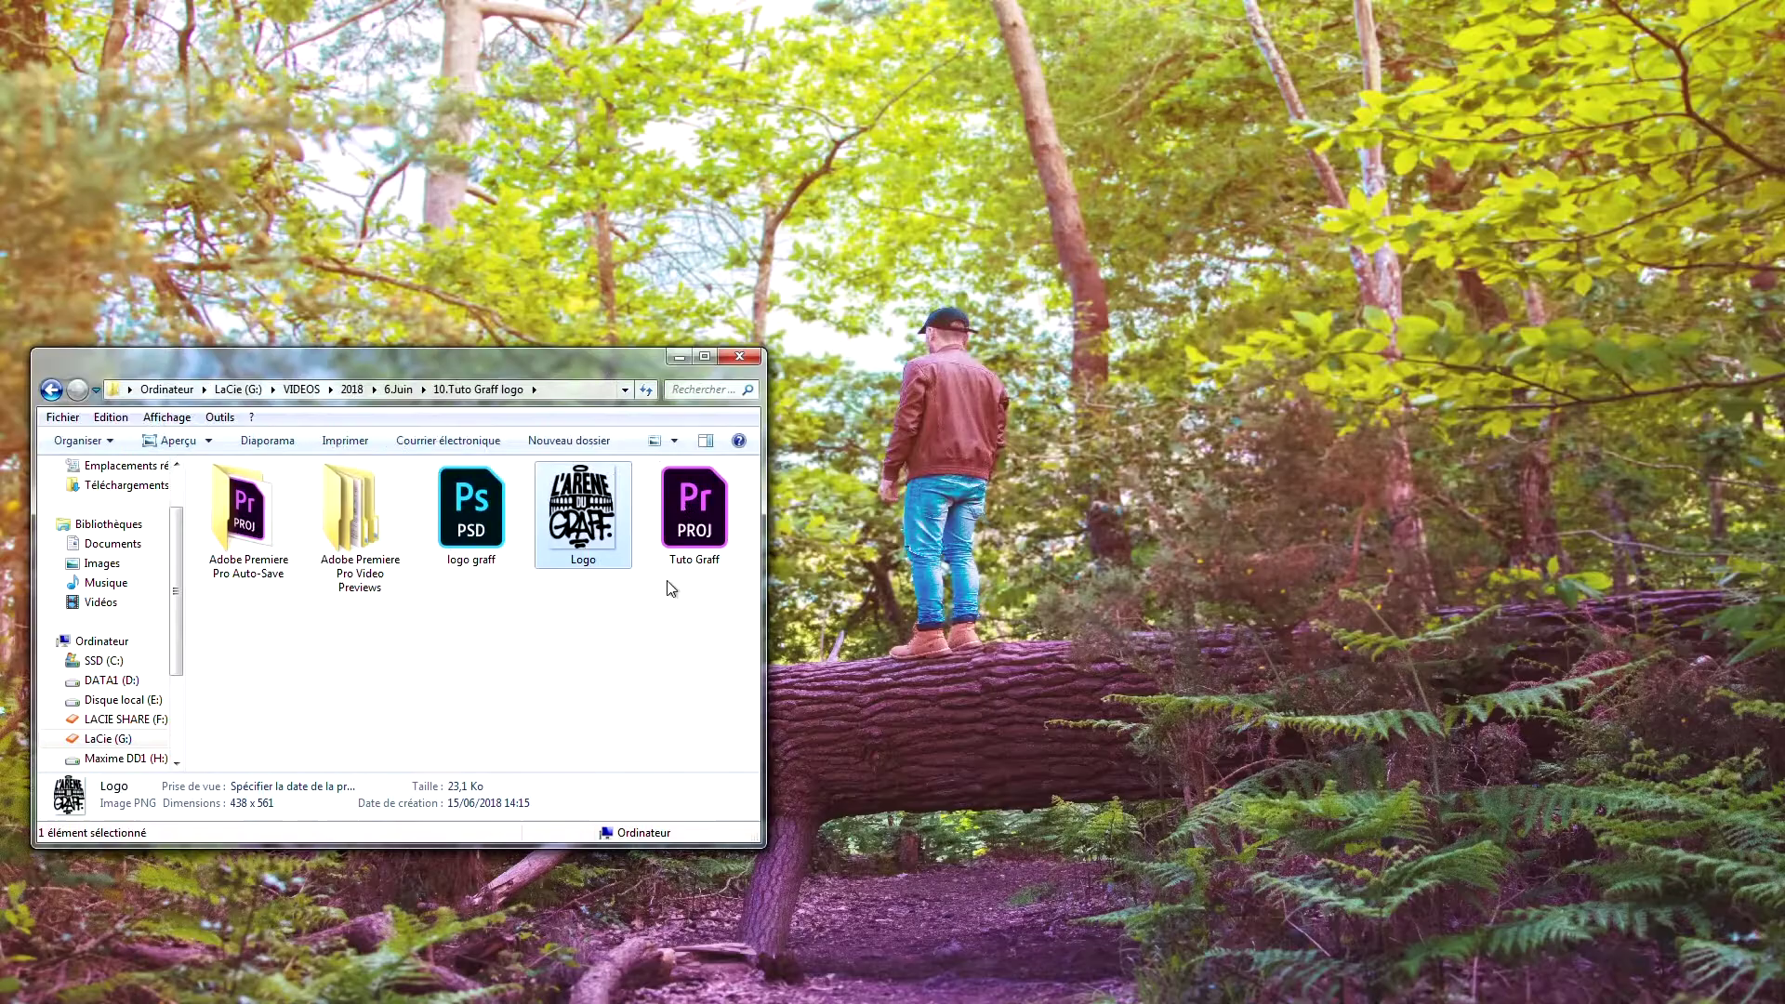
pyautogui.doubleClick(813, 539)
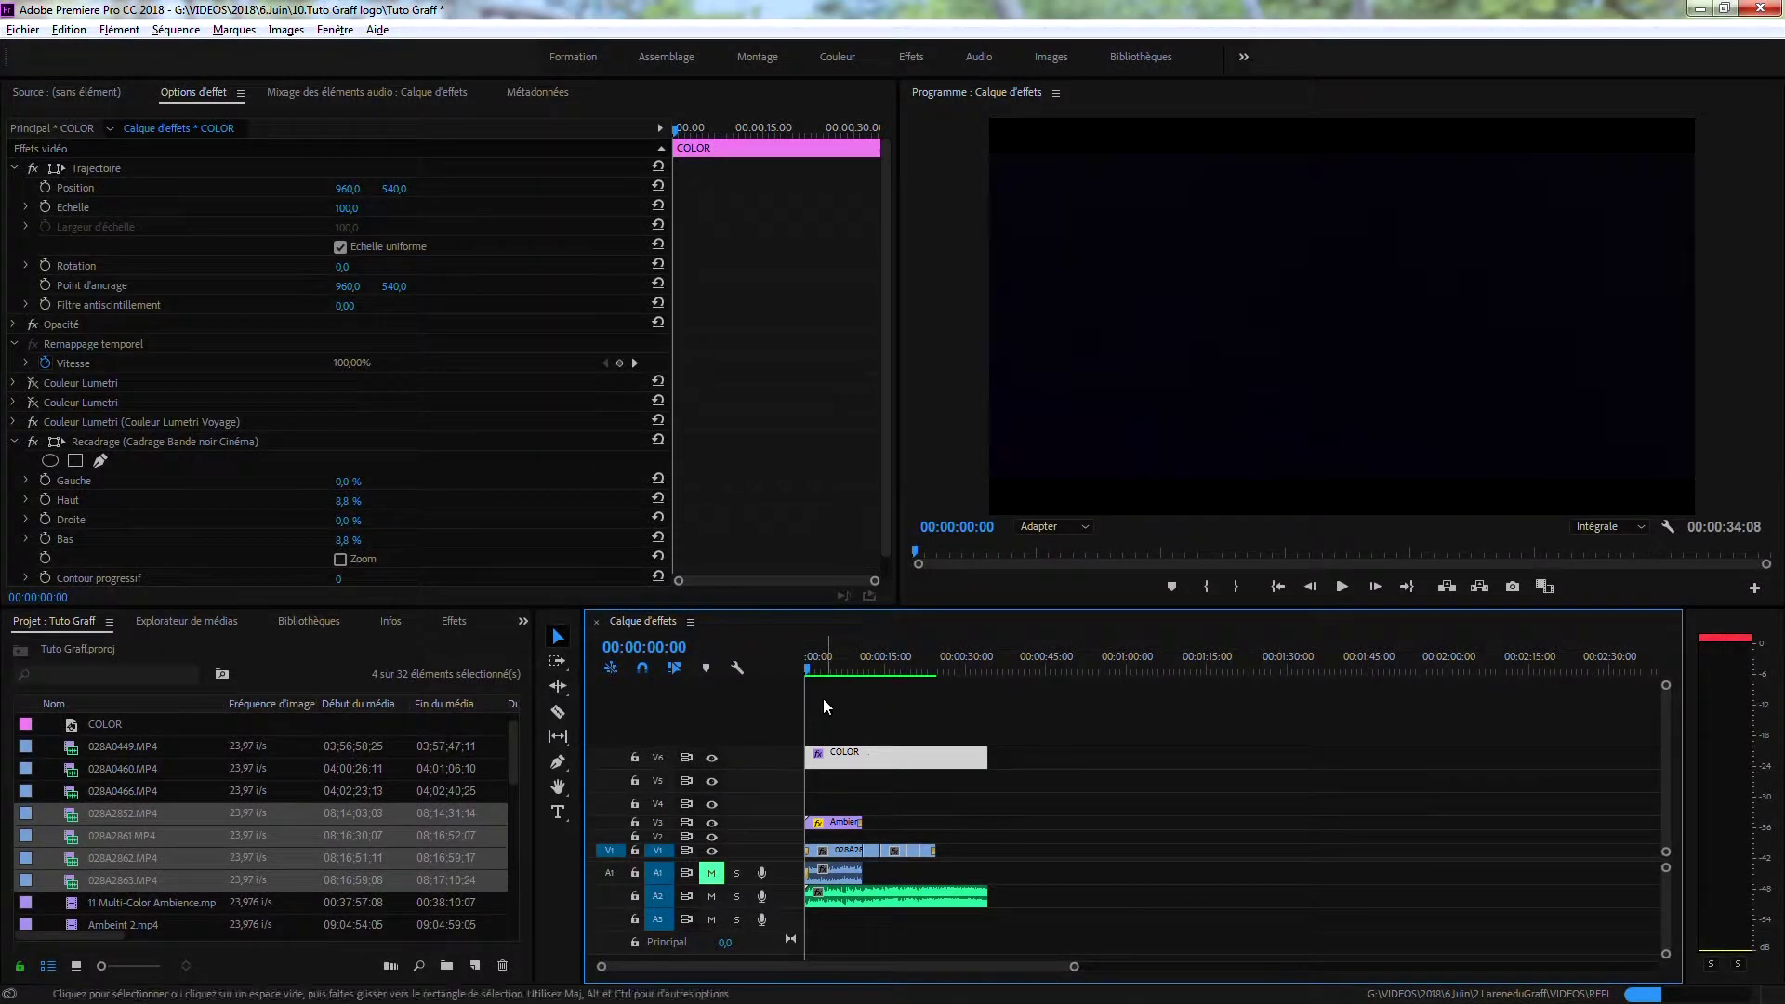
pyautogui.click(812, 669)
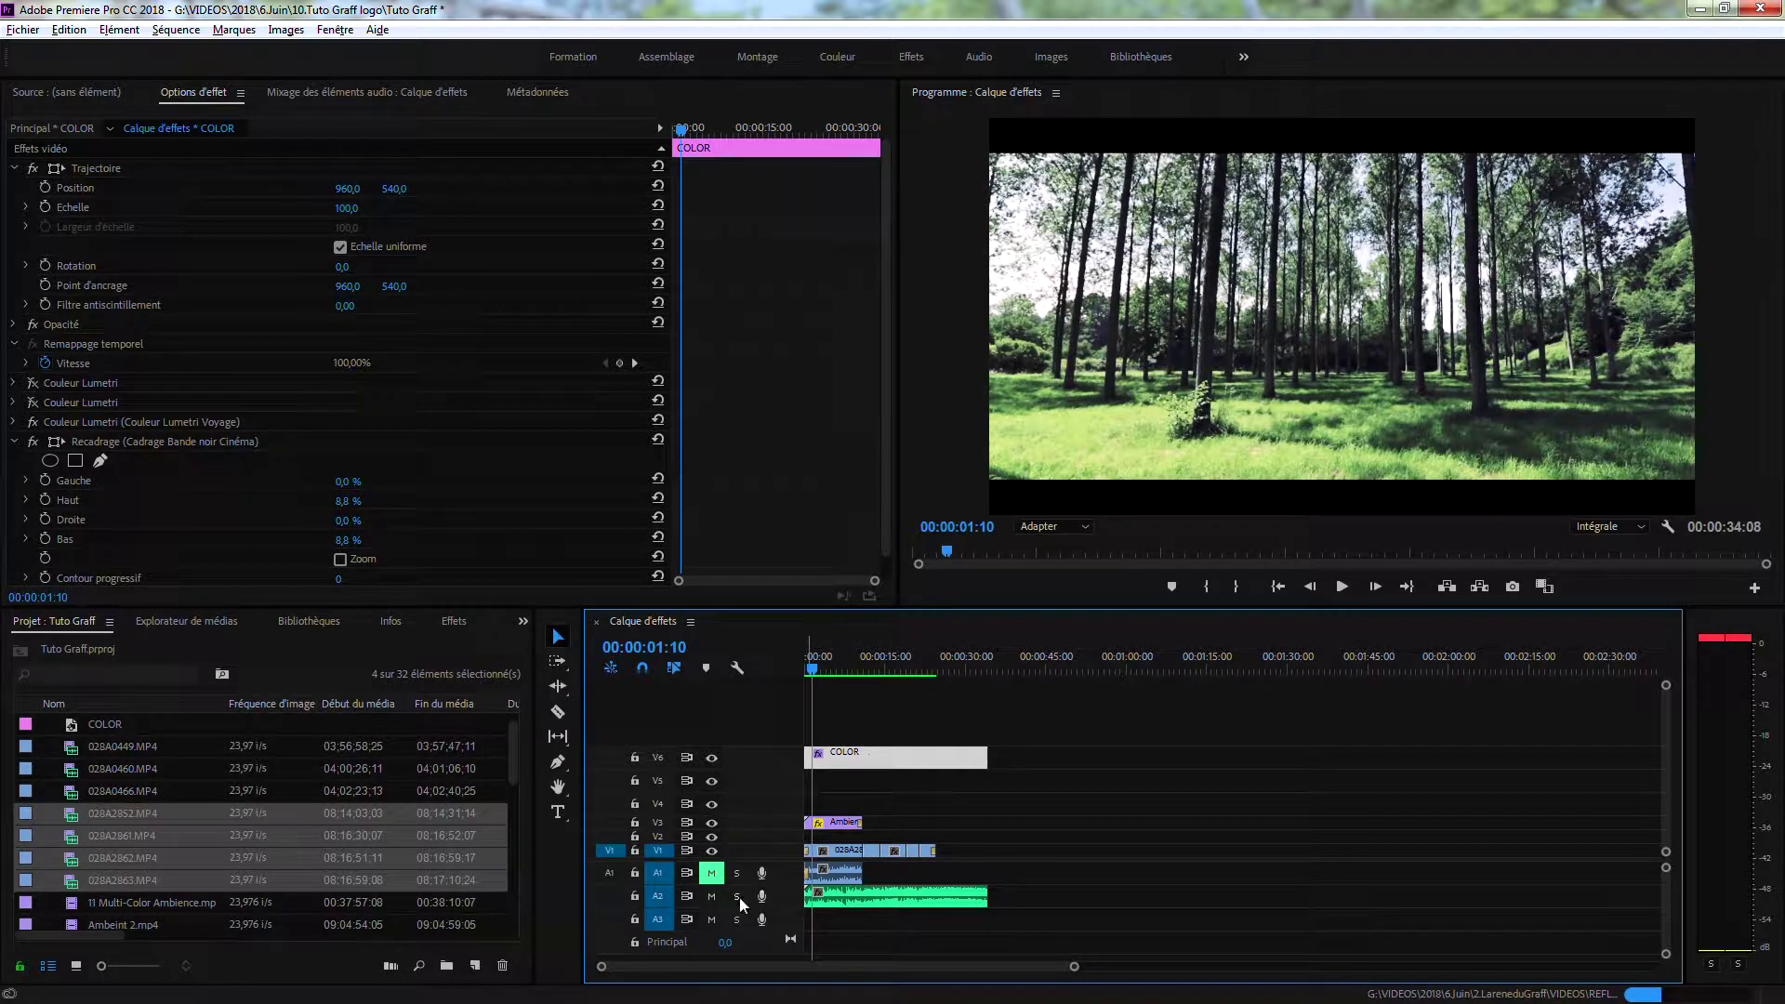
pyautogui.click(711, 896)
# Step: Play and scrub through the sequence to review the forest and graffiti wall shots
pyautogui.moveTo(814, 669)
pyautogui.mouseDown()
pyautogui.moveTo(864, 669)
pyautogui.moveTo(846, 669)
pyautogui.mouseUp()
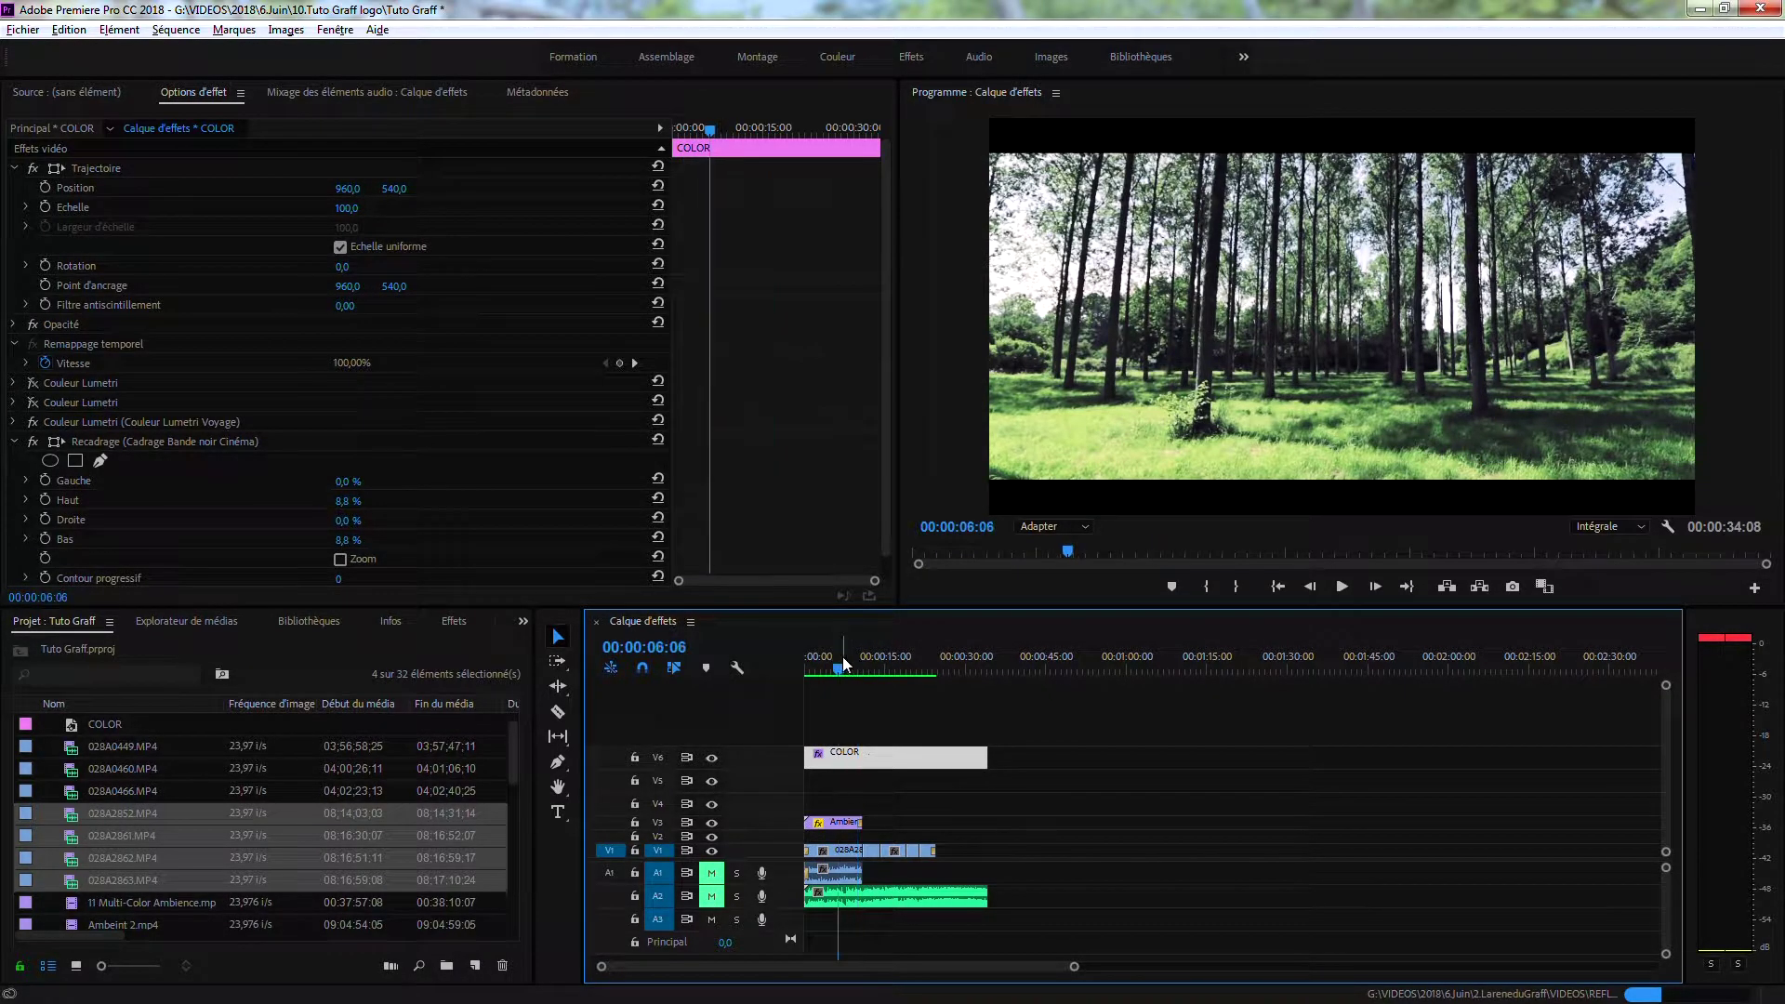
pyautogui.press('space')
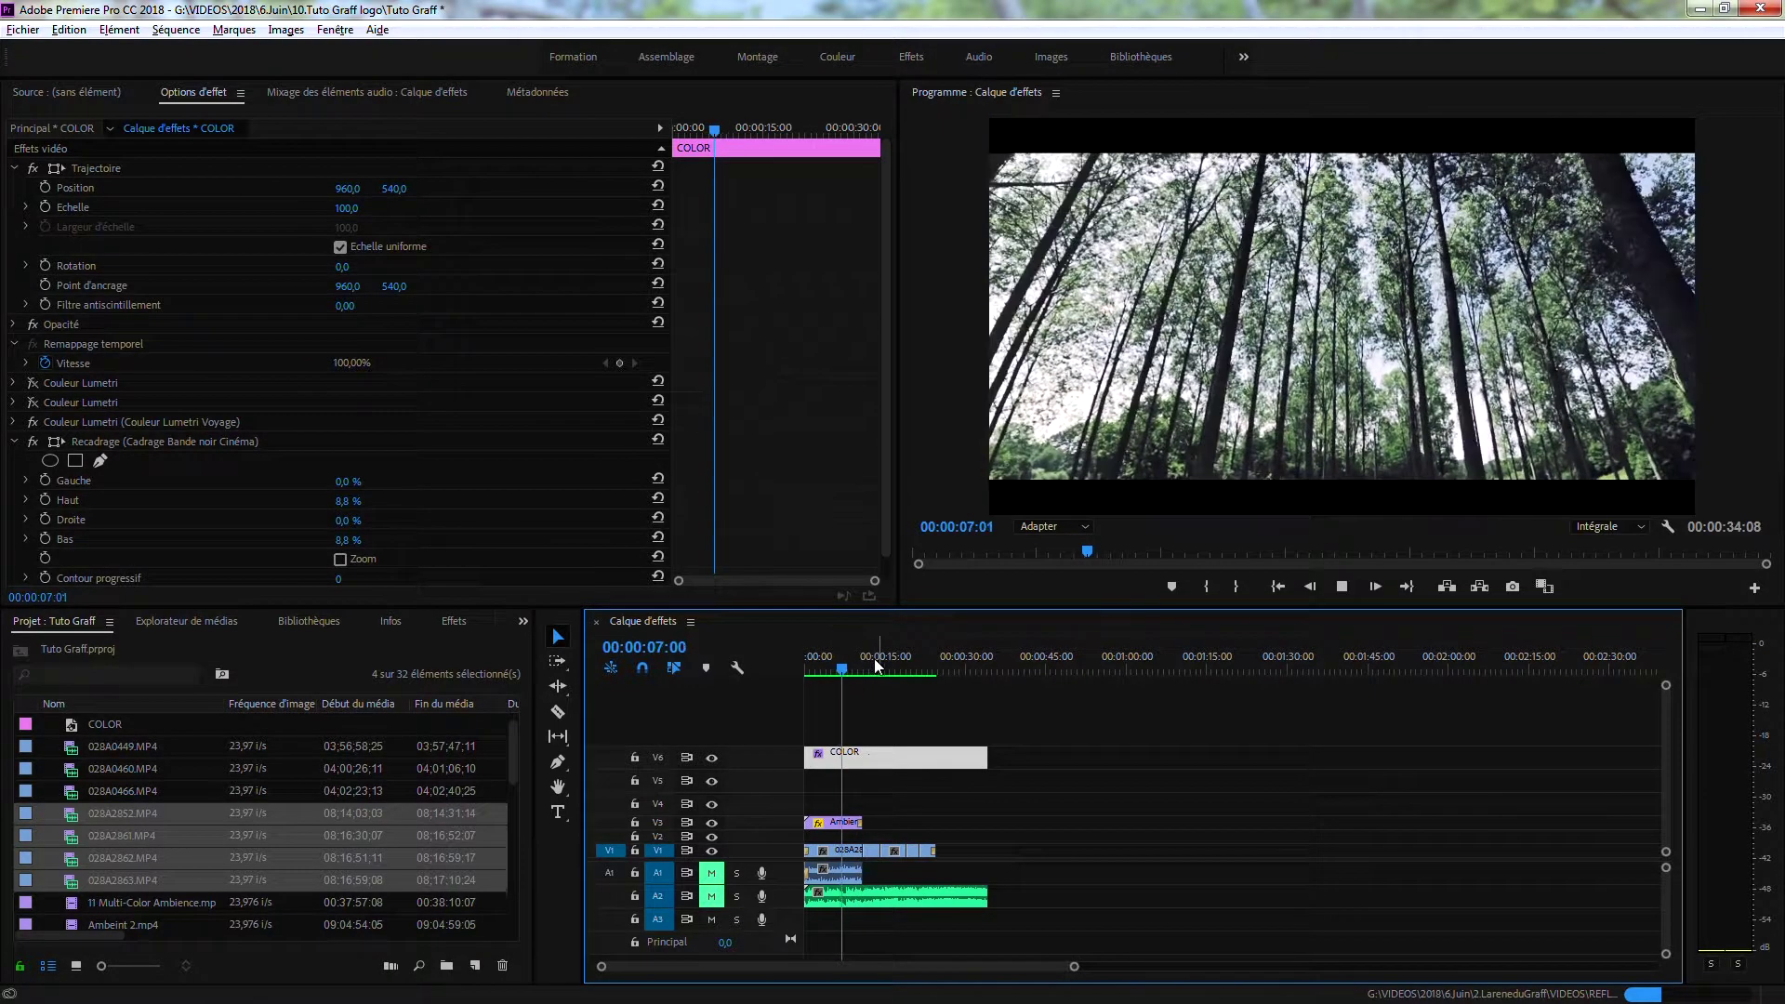
pyautogui.click(872, 669)
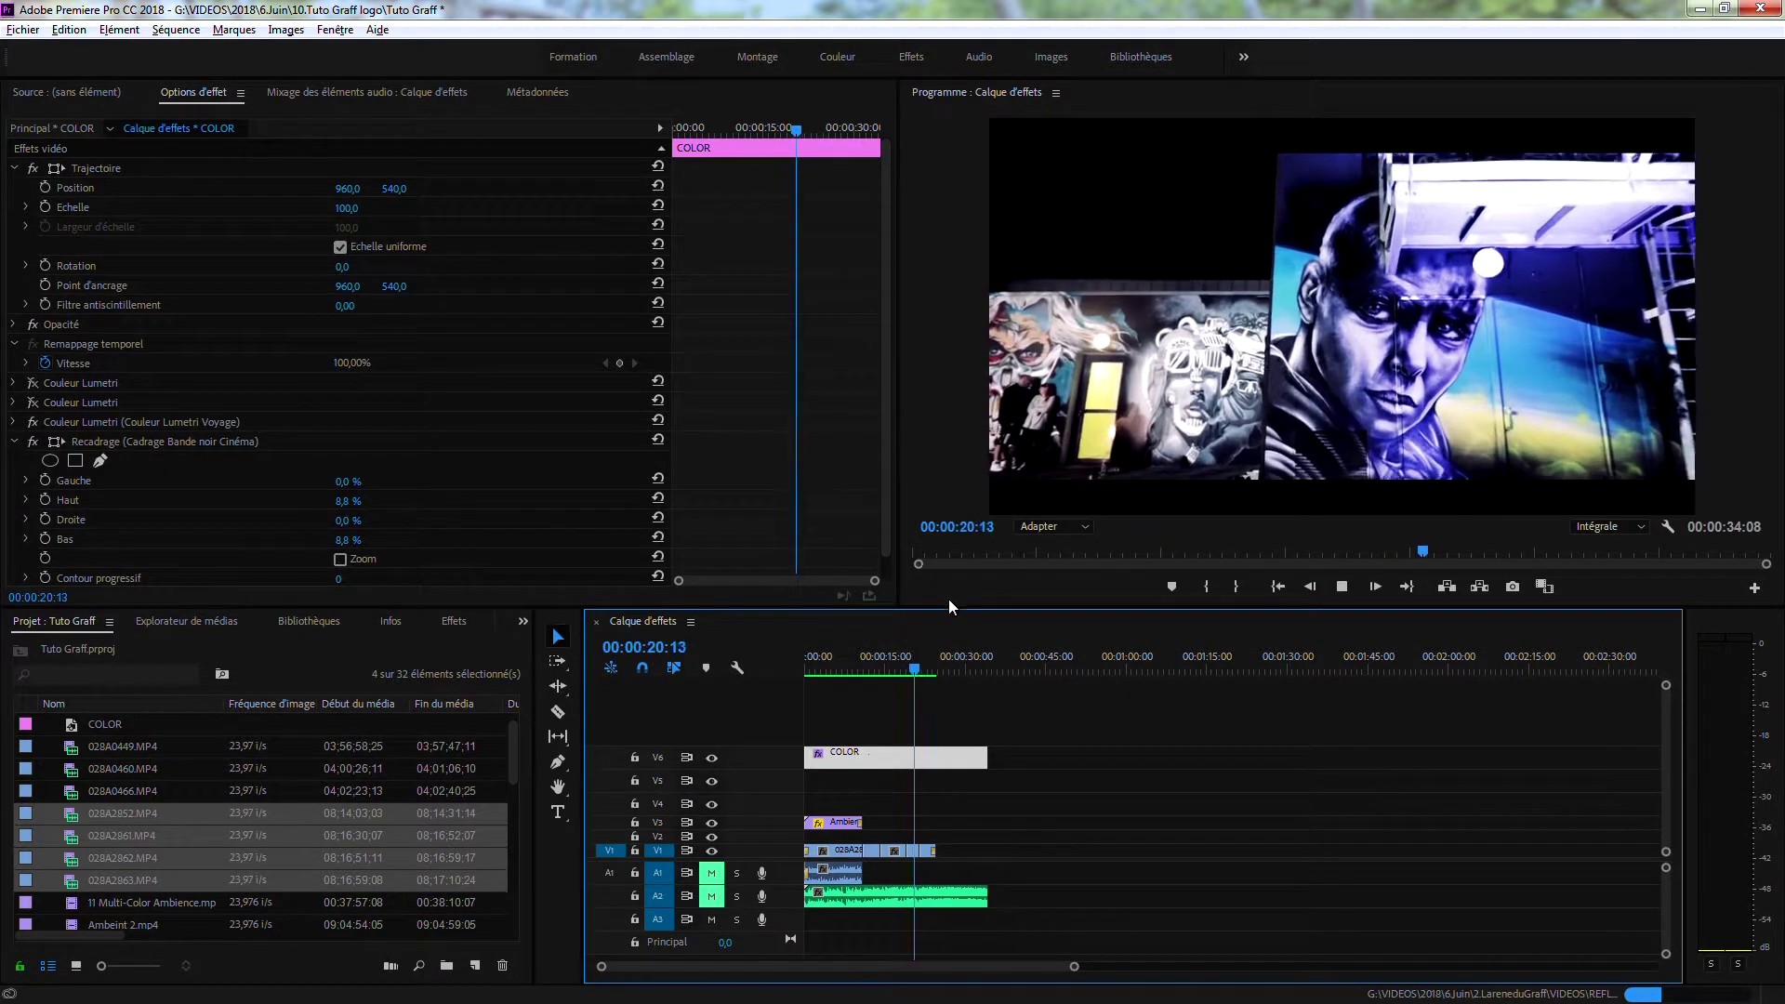
pyautogui.moveTo(925, 664); pyautogui.dragTo(824, 667)
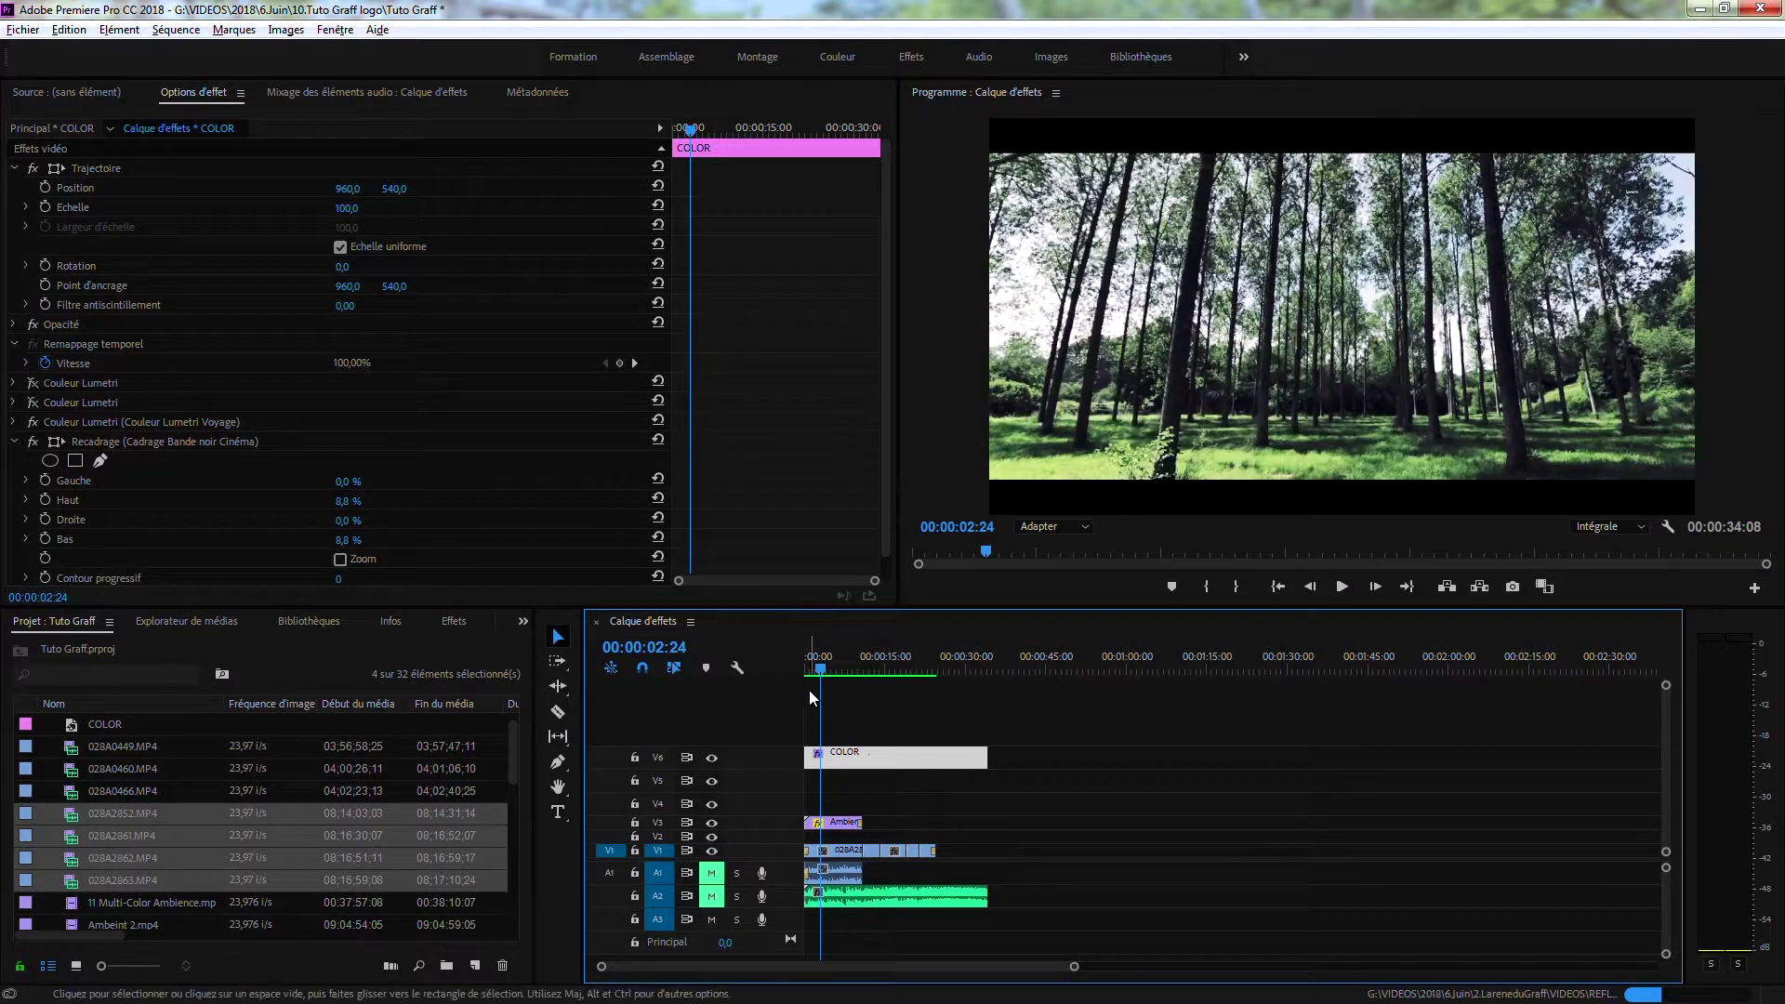
pyautogui.moveTo(812, 671); pyautogui.dragTo(830, 681)
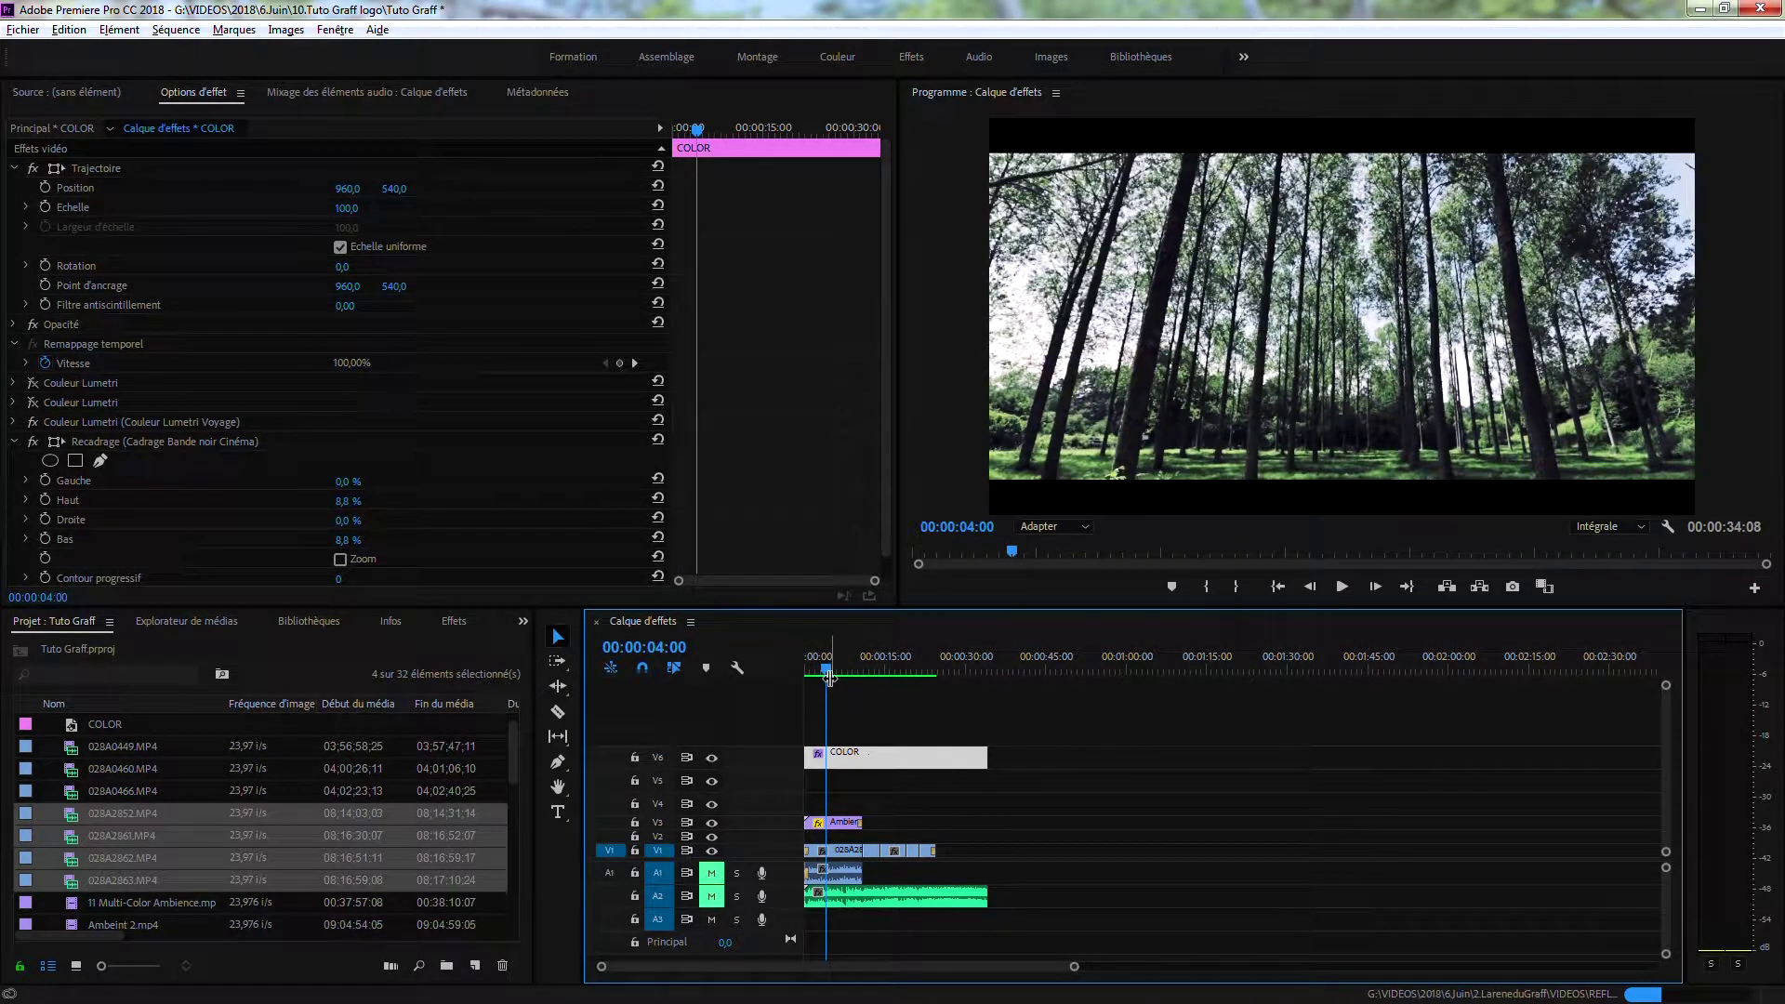
# Step: Create a 1920 x 1080 adjustment layer (Calque d'effets) at 25 fps in the project and name it ae
pyautogui.rightClick(151, 786)
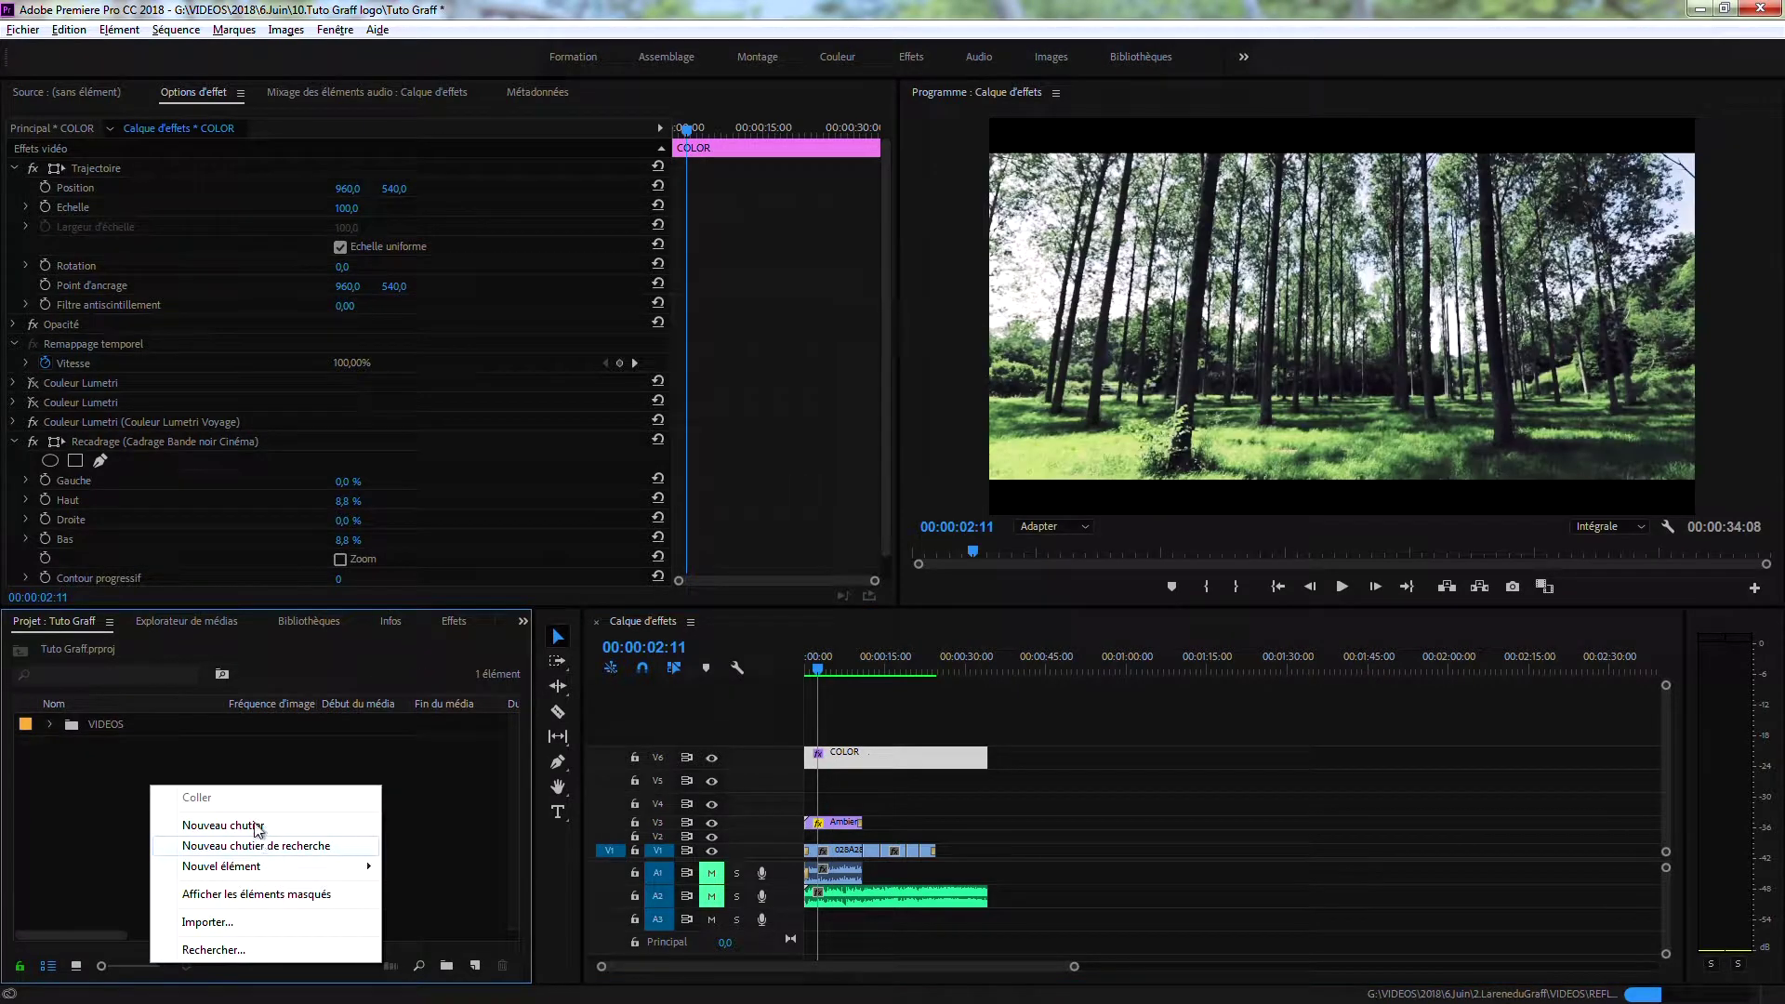
pyautogui.click(276, 783)
pyautogui.rightClick(192, 786)
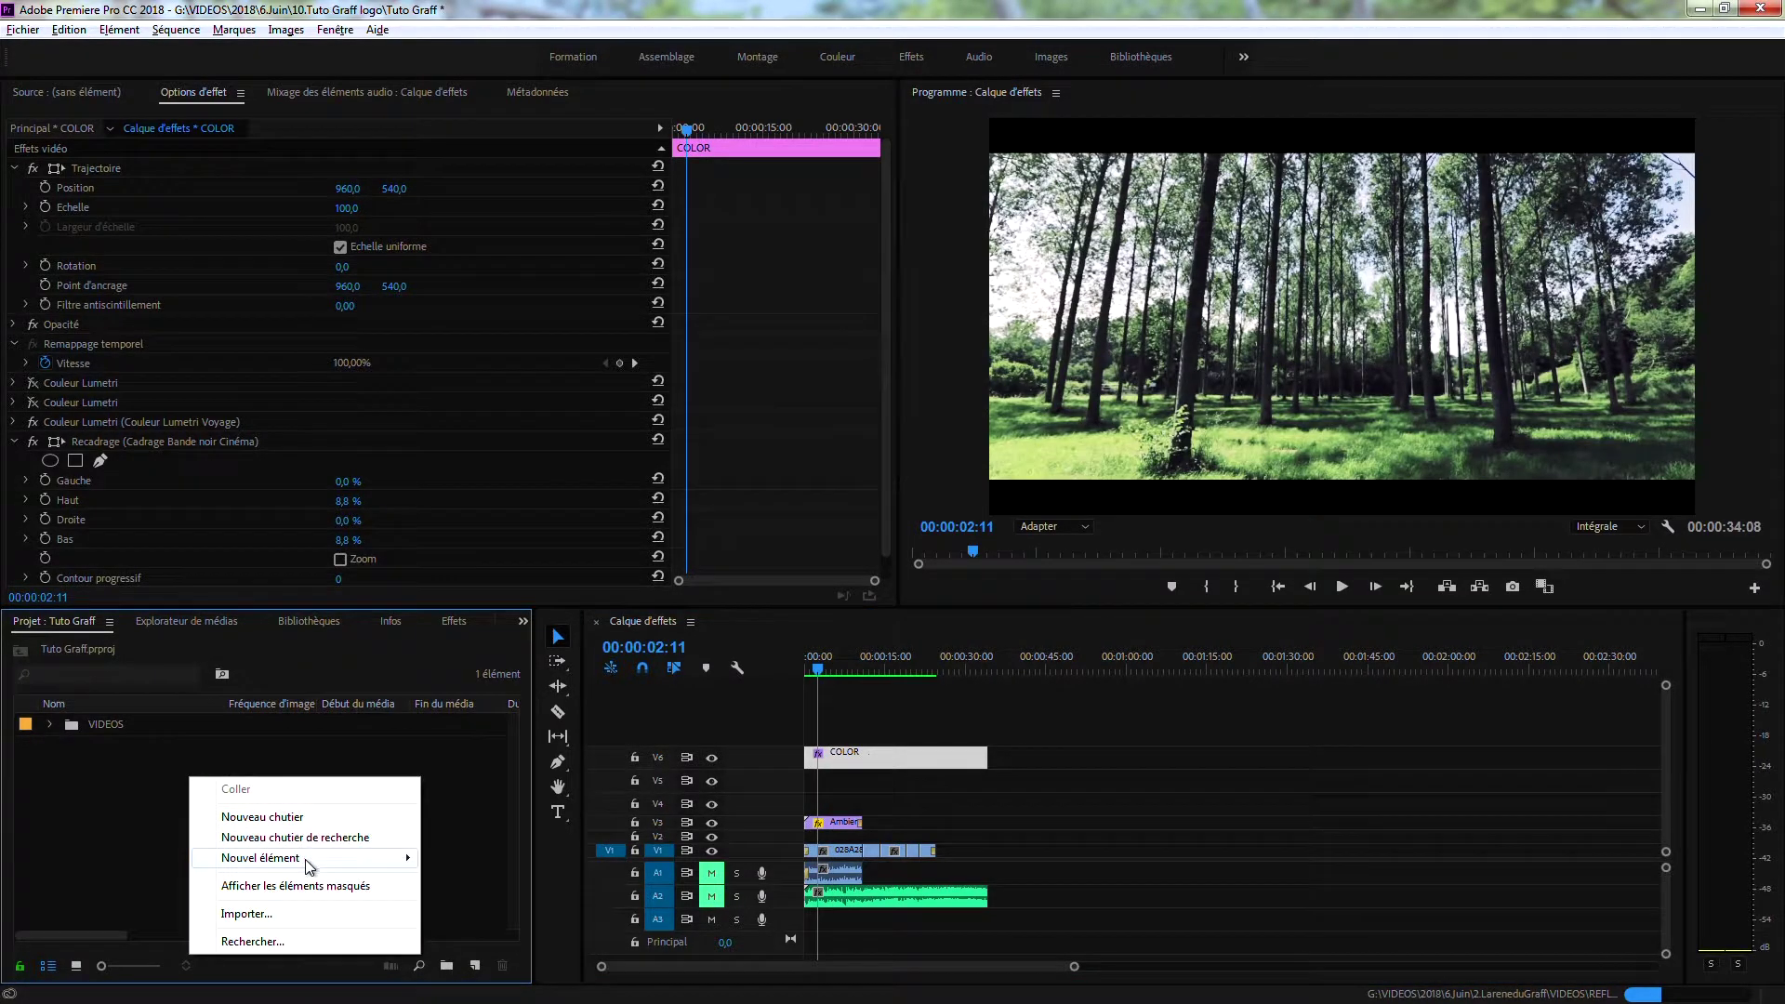
pyautogui.moveTo(306, 857)
pyautogui.click(493, 714)
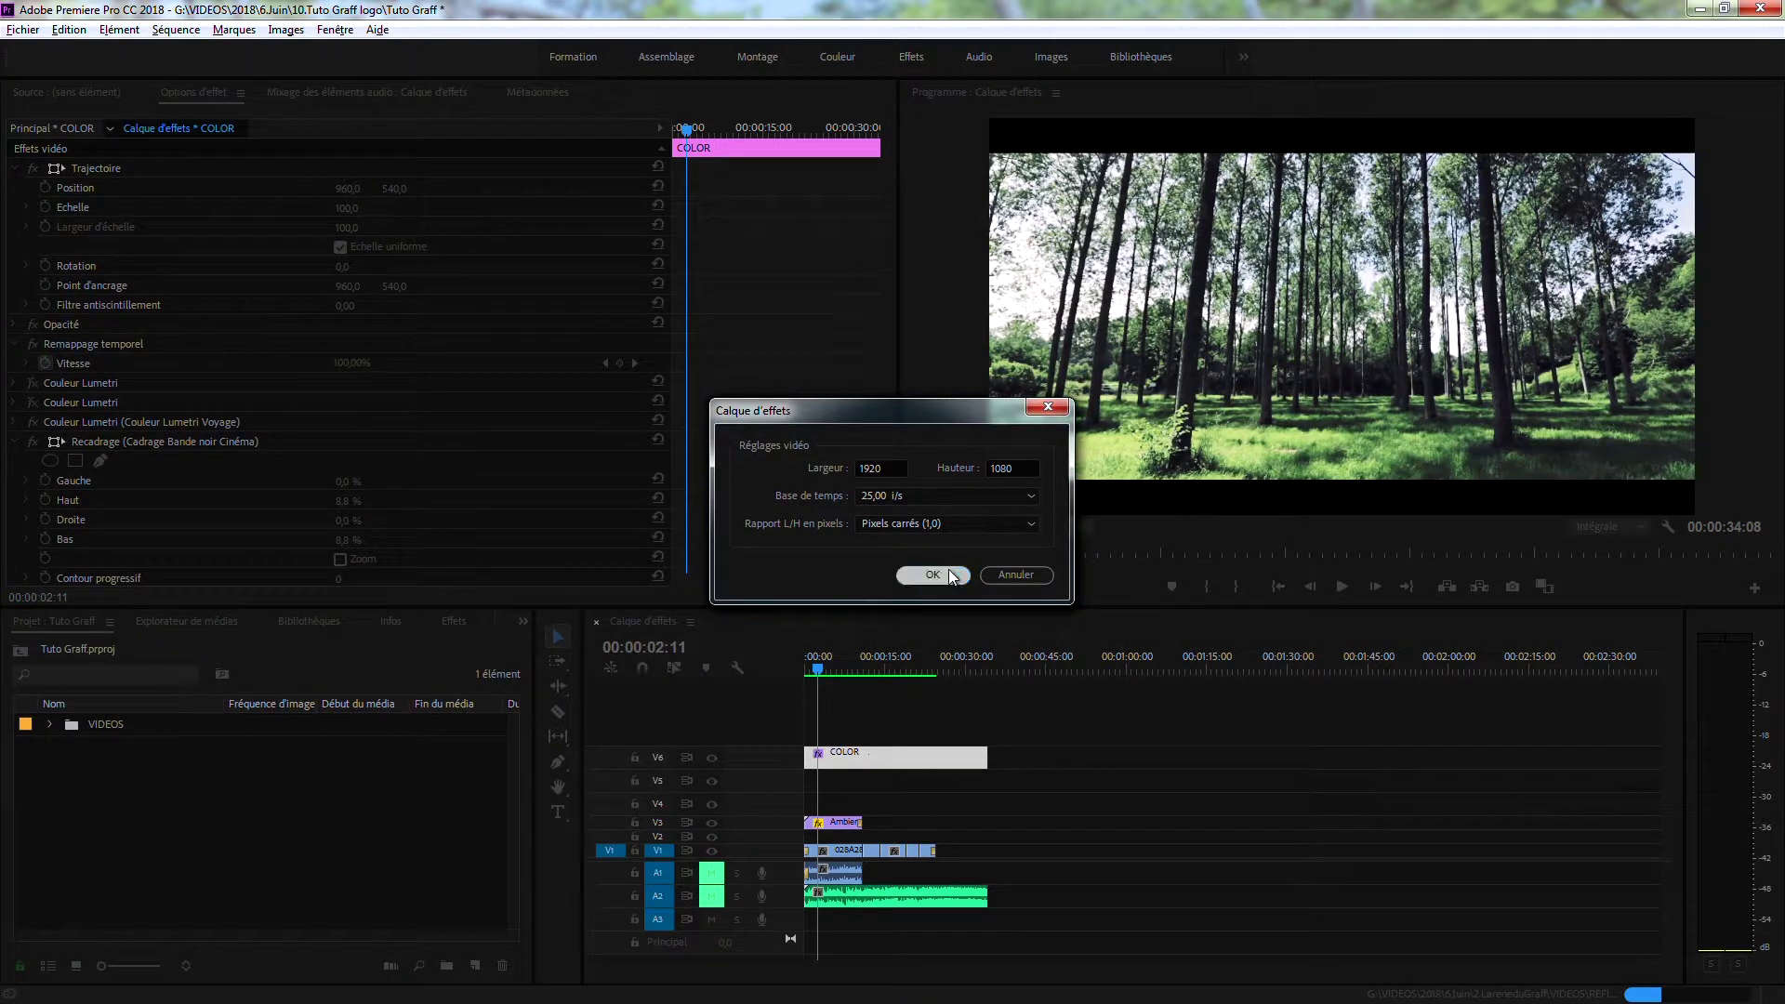
pyautogui.click(933, 575)
pyautogui.click(119, 723)
pyautogui.write('a')
pyautogui.click(190, 840)
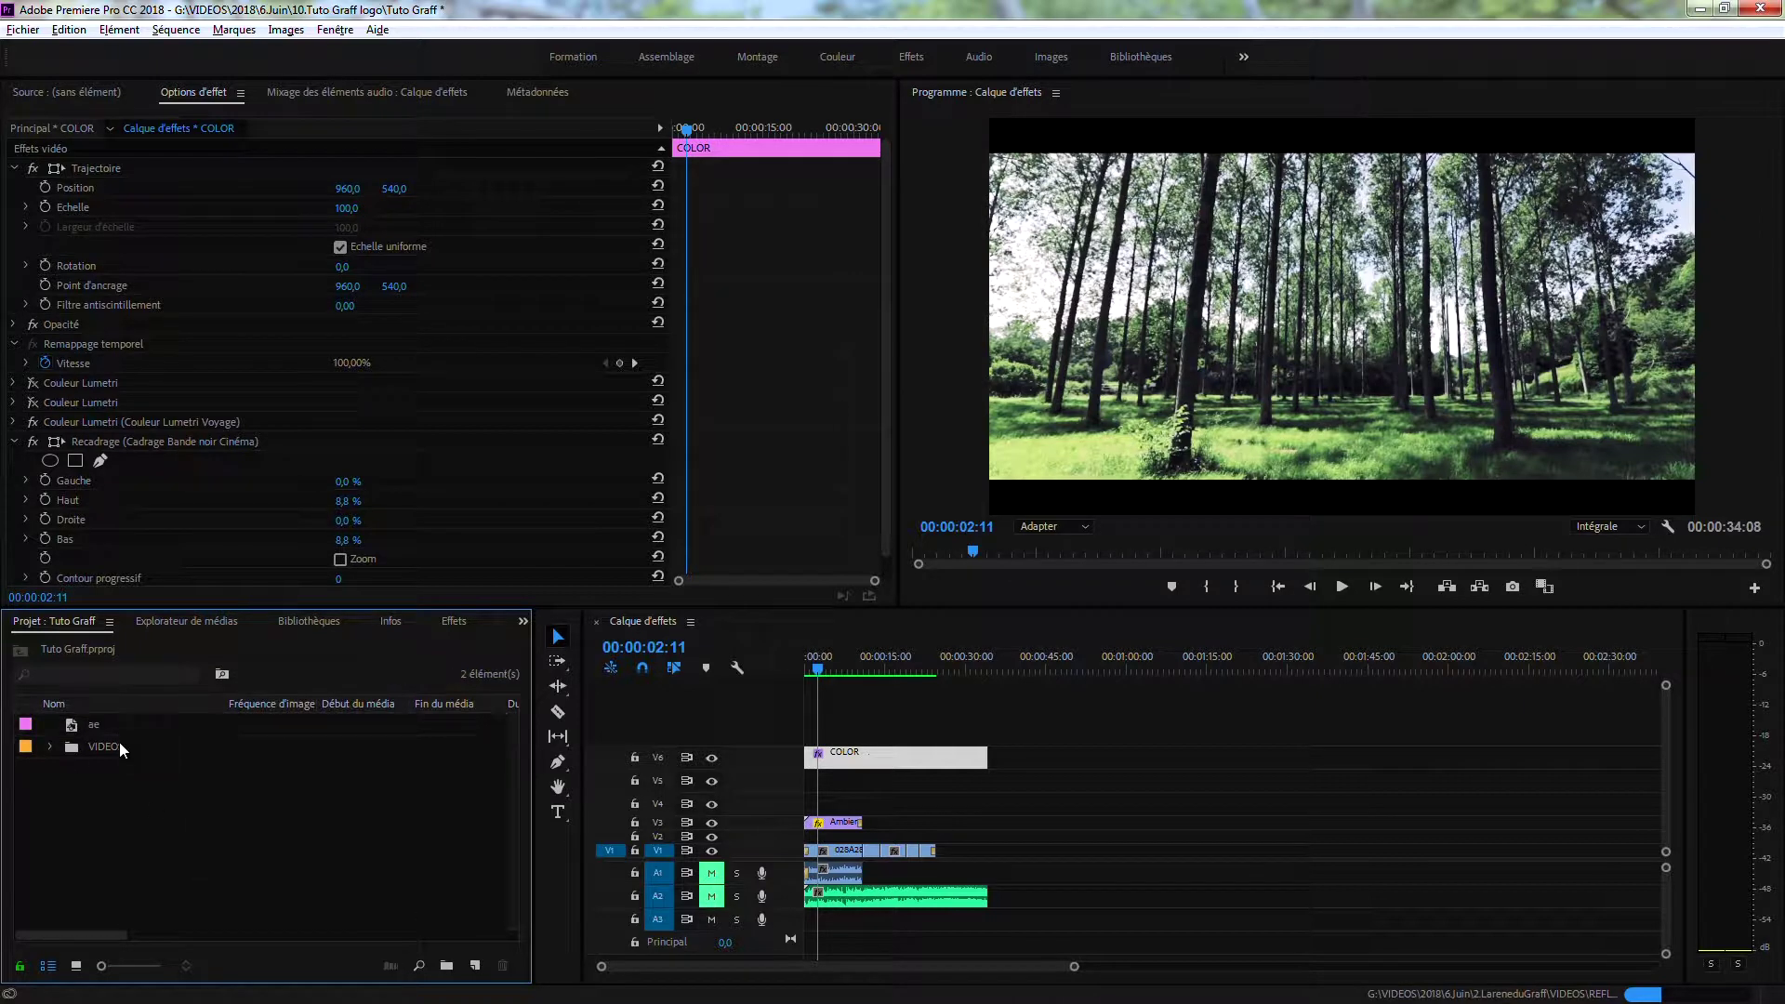
# Step: Place the ae adjustment layer on track V7 from the sequence start and extend it to about 13 s 20 frames
pyautogui.moveTo(93, 726); pyautogui.dragTo(820, 732)
pyautogui.scroll(5, 820, 732)
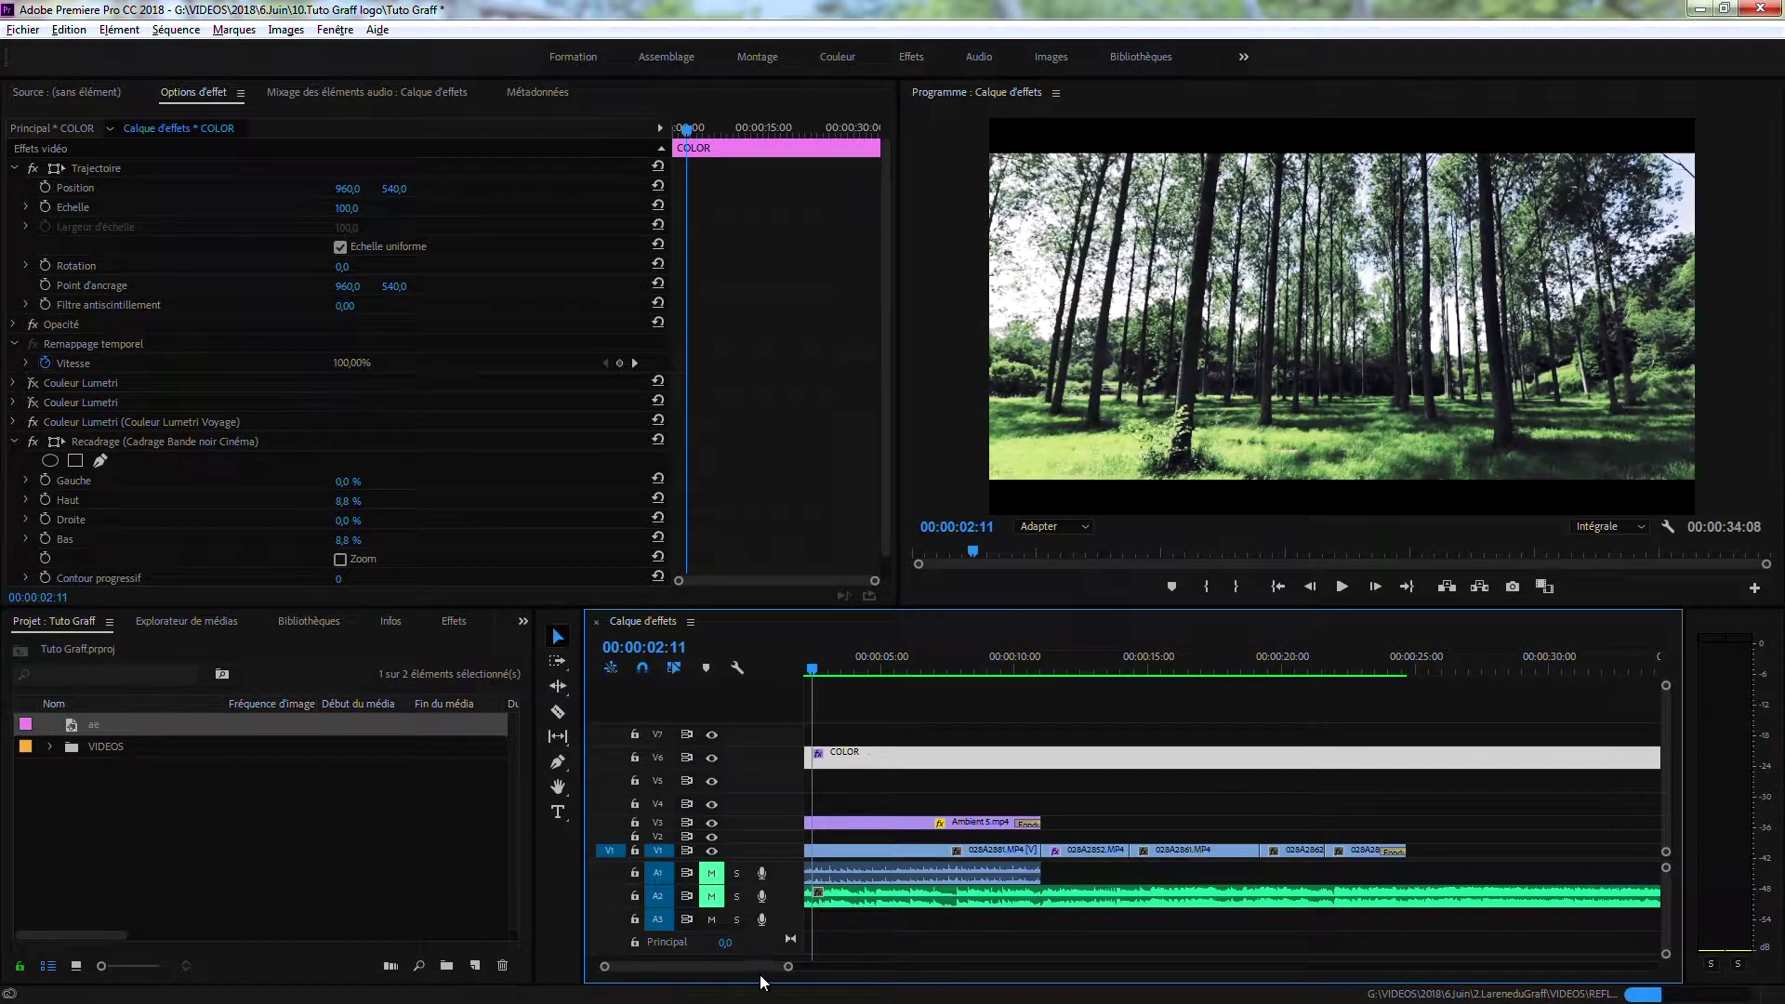
pyautogui.moveTo(757, 967); pyautogui.dragTo(694, 966)
pyautogui.moveTo(845, 732); pyautogui.dragTo(1172, 733)
pyautogui.moveTo(830, 732); pyautogui.dragTo(805, 732)
# Step: Preview the opening shot, save the project and replace the ae layer with an After Effects composition stored as ae.aep
pyautogui.click(824, 662)
pyautogui.moveTo(826, 660); pyautogui.dragTo(1004, 698)
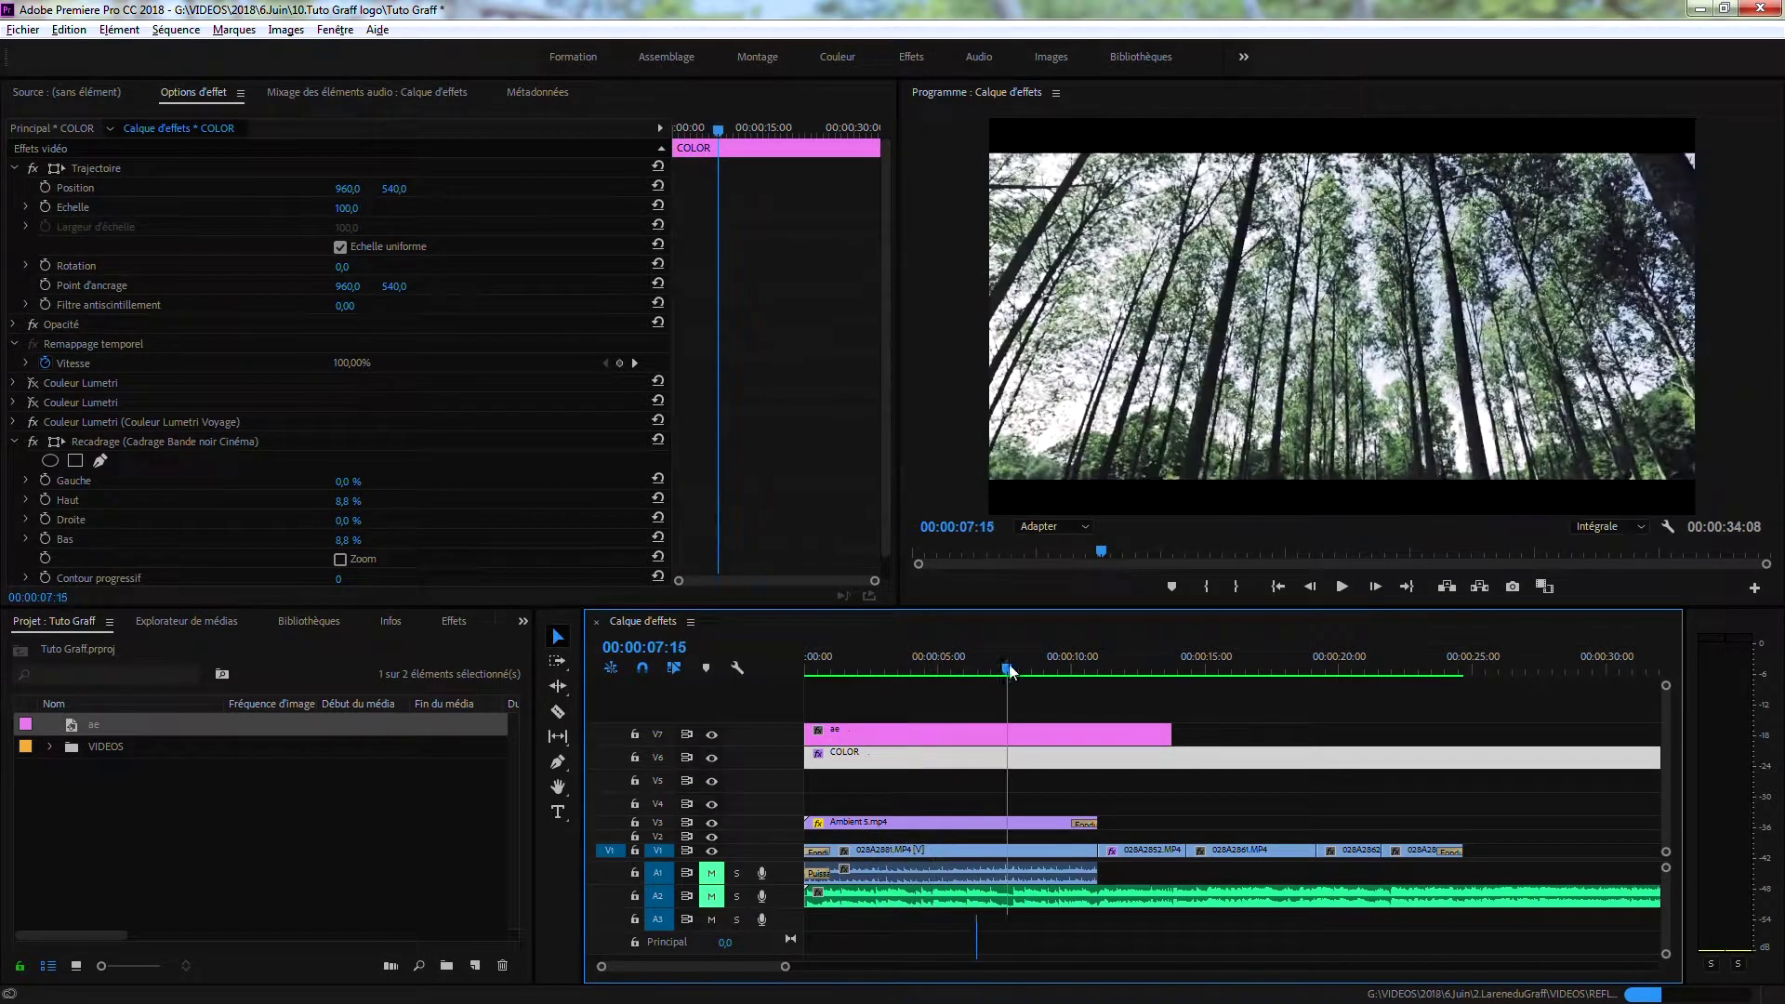
pyautogui.press('space')
pyautogui.press('space')
pyautogui.click(1074, 736)
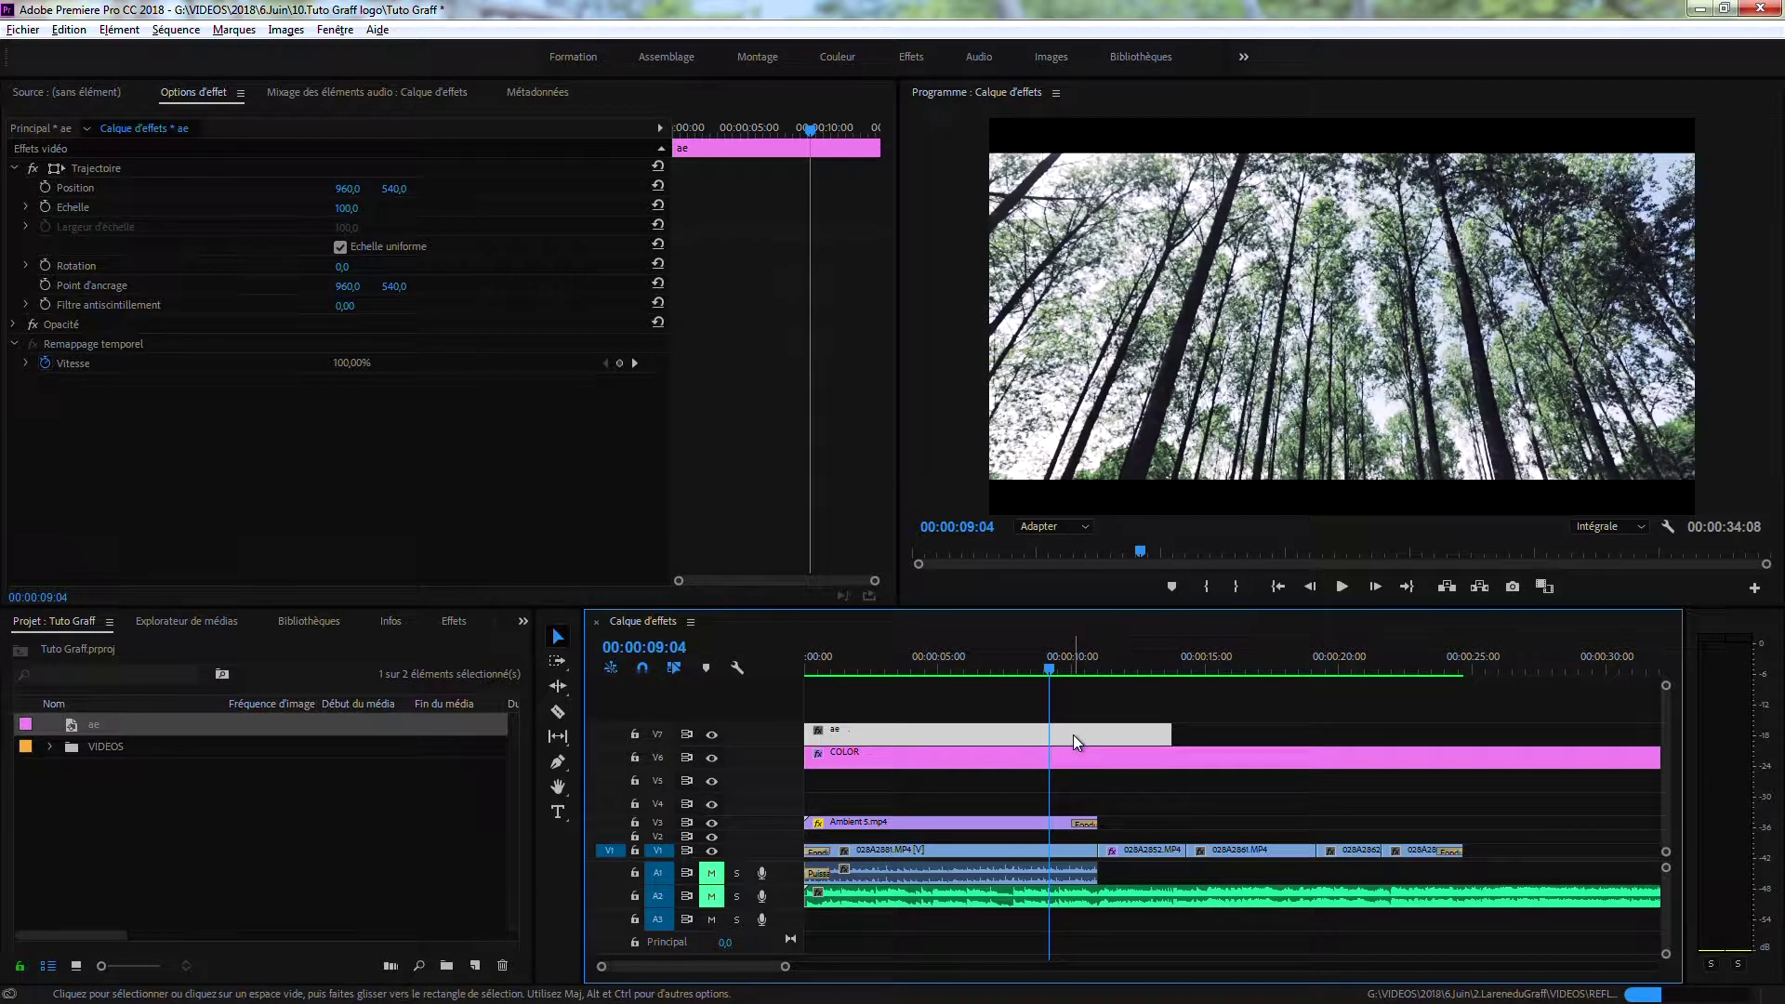
pyautogui.hotkey('ctrl', 's')
pyautogui.rightClick(1066, 726)
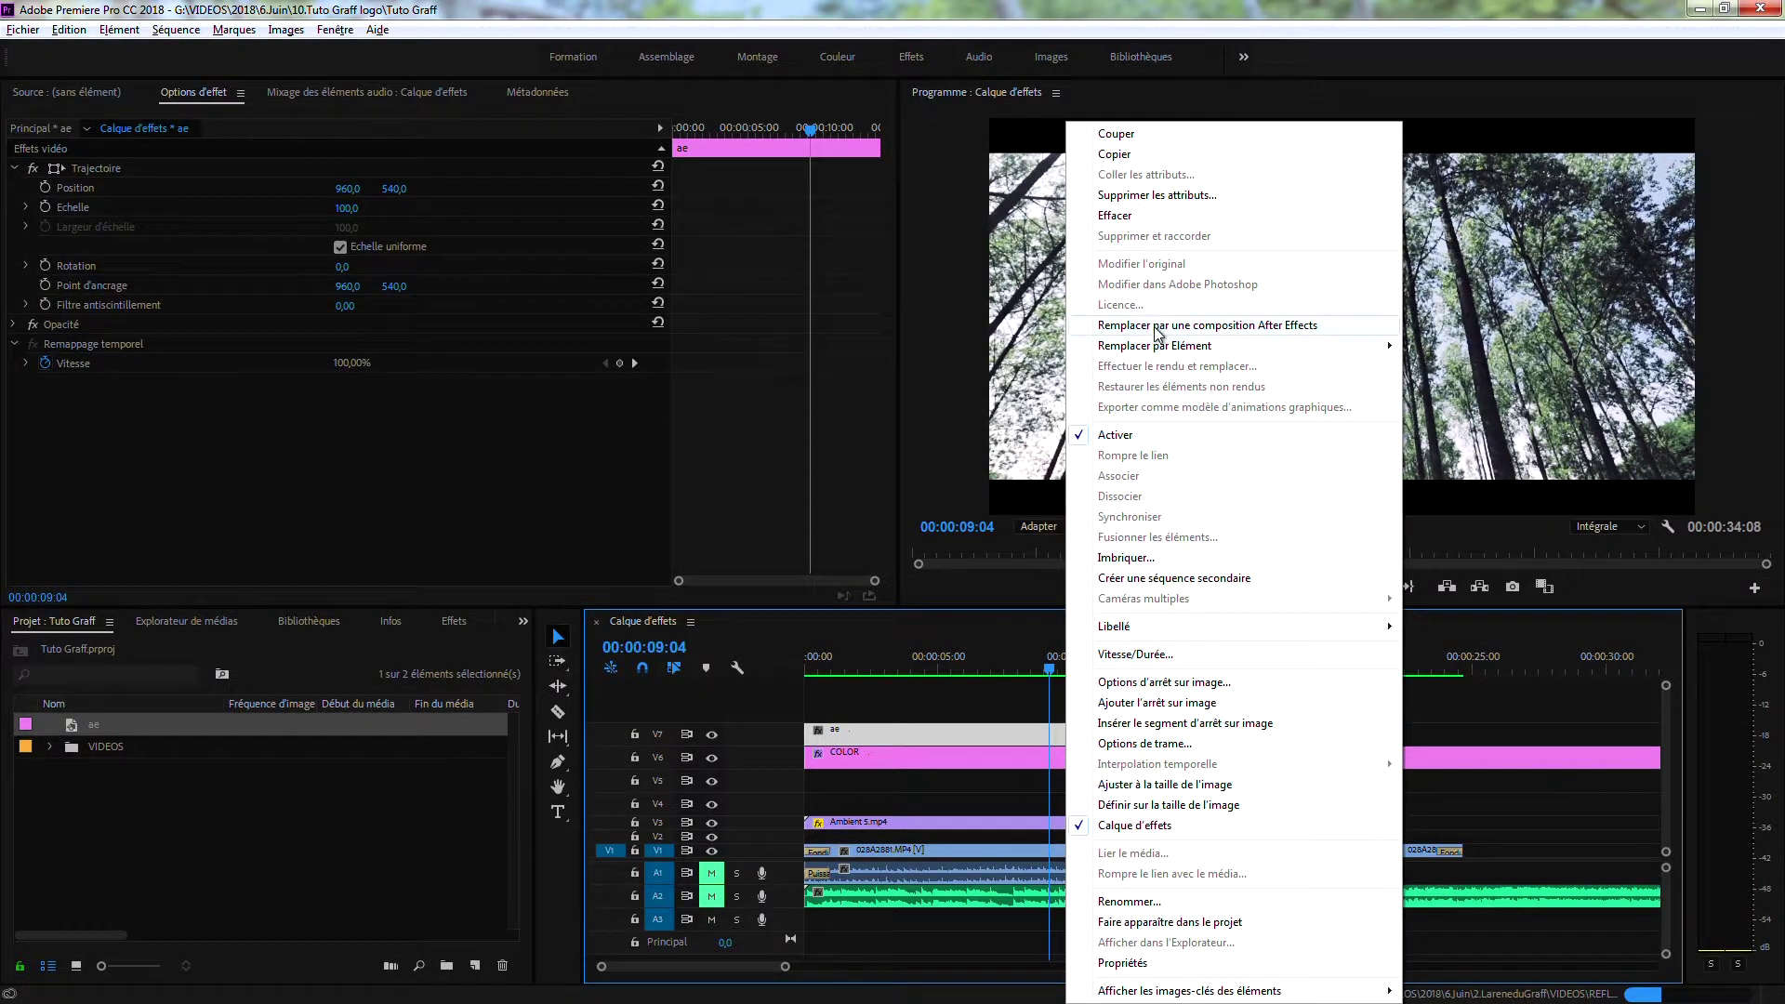
pyautogui.click(1157, 327)
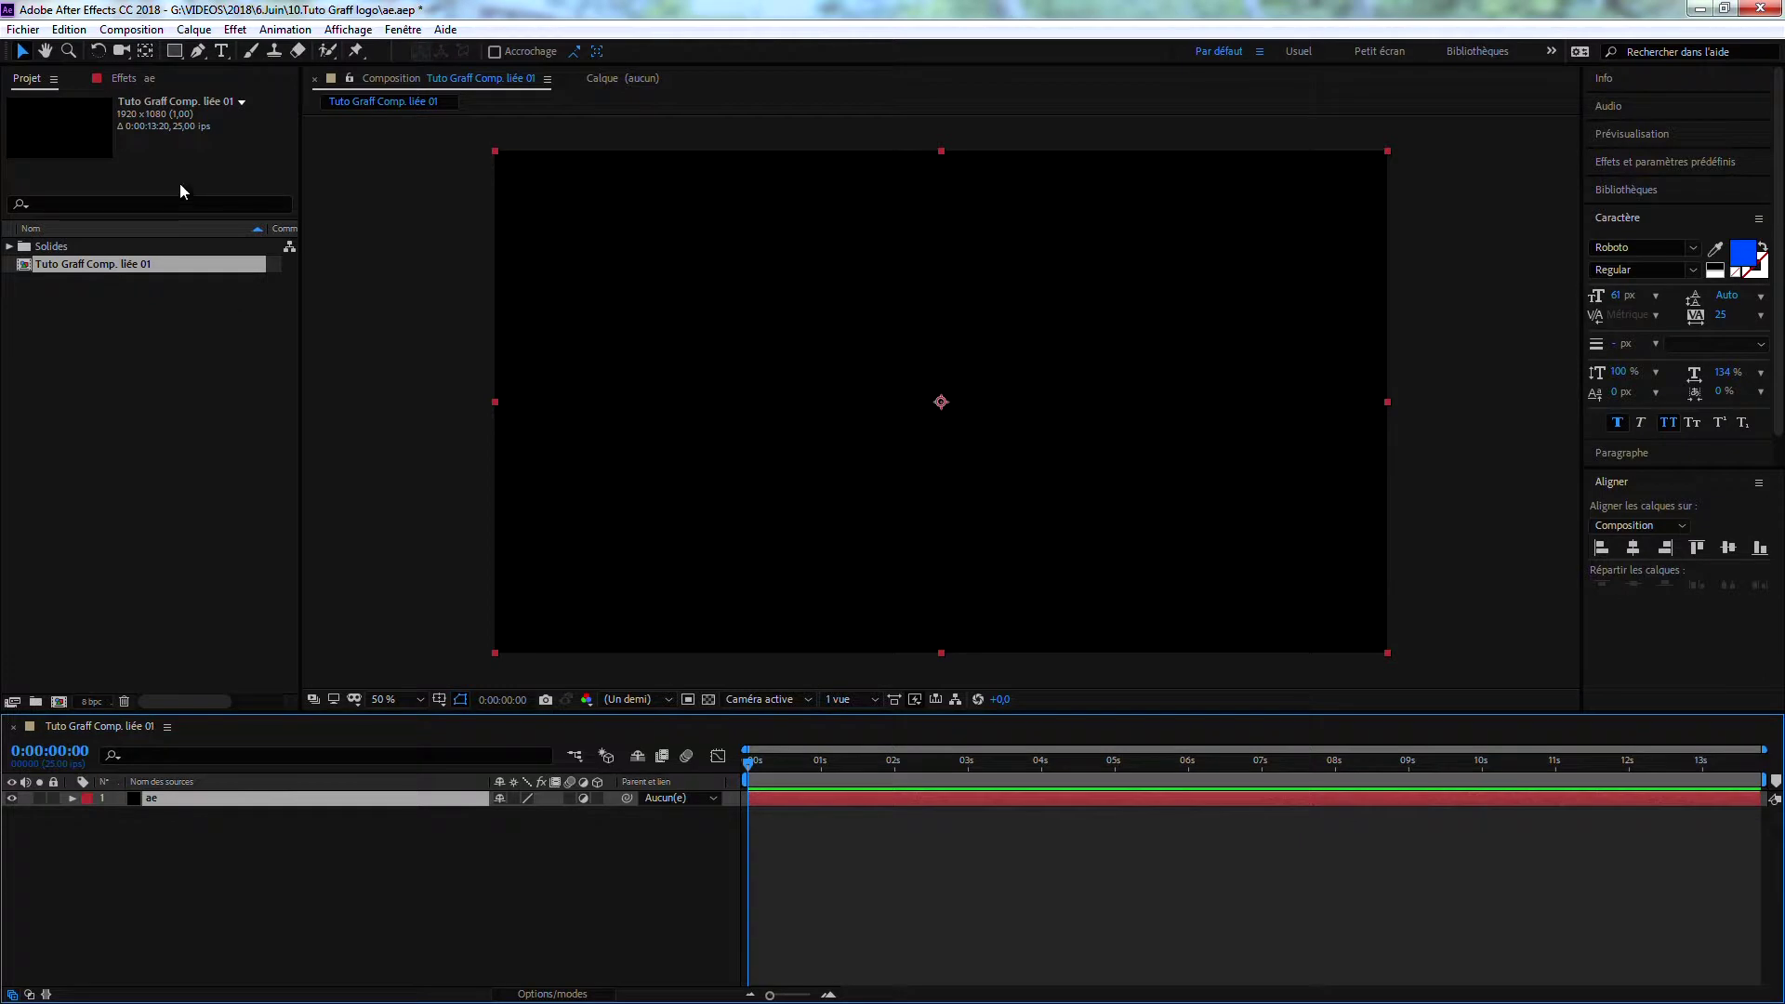
# Step: Choose logo graff.psd for import from the 10.Tuto Graff logo folder under LaCie (G:) > VIDEOS > 2018 > 6.Juin
pyautogui.click(115, 347)
pyautogui.rightClick(116, 334)
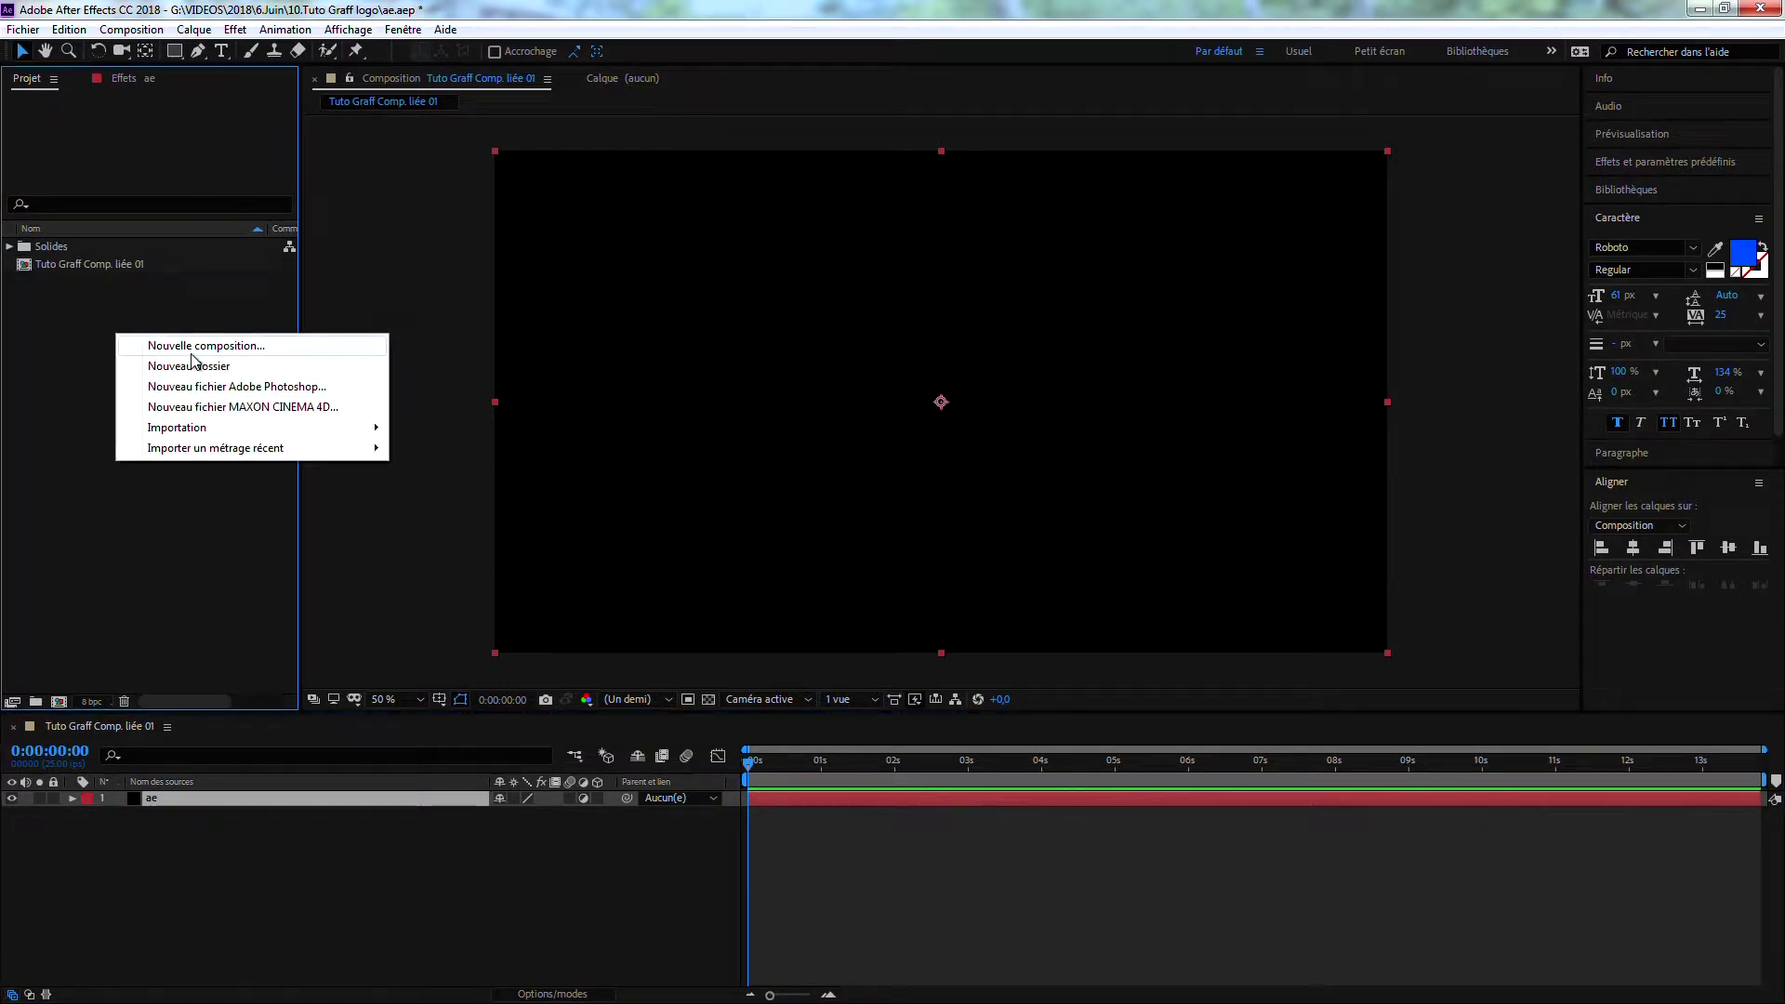
pyautogui.moveTo(372, 430)
pyautogui.click(582, 437)
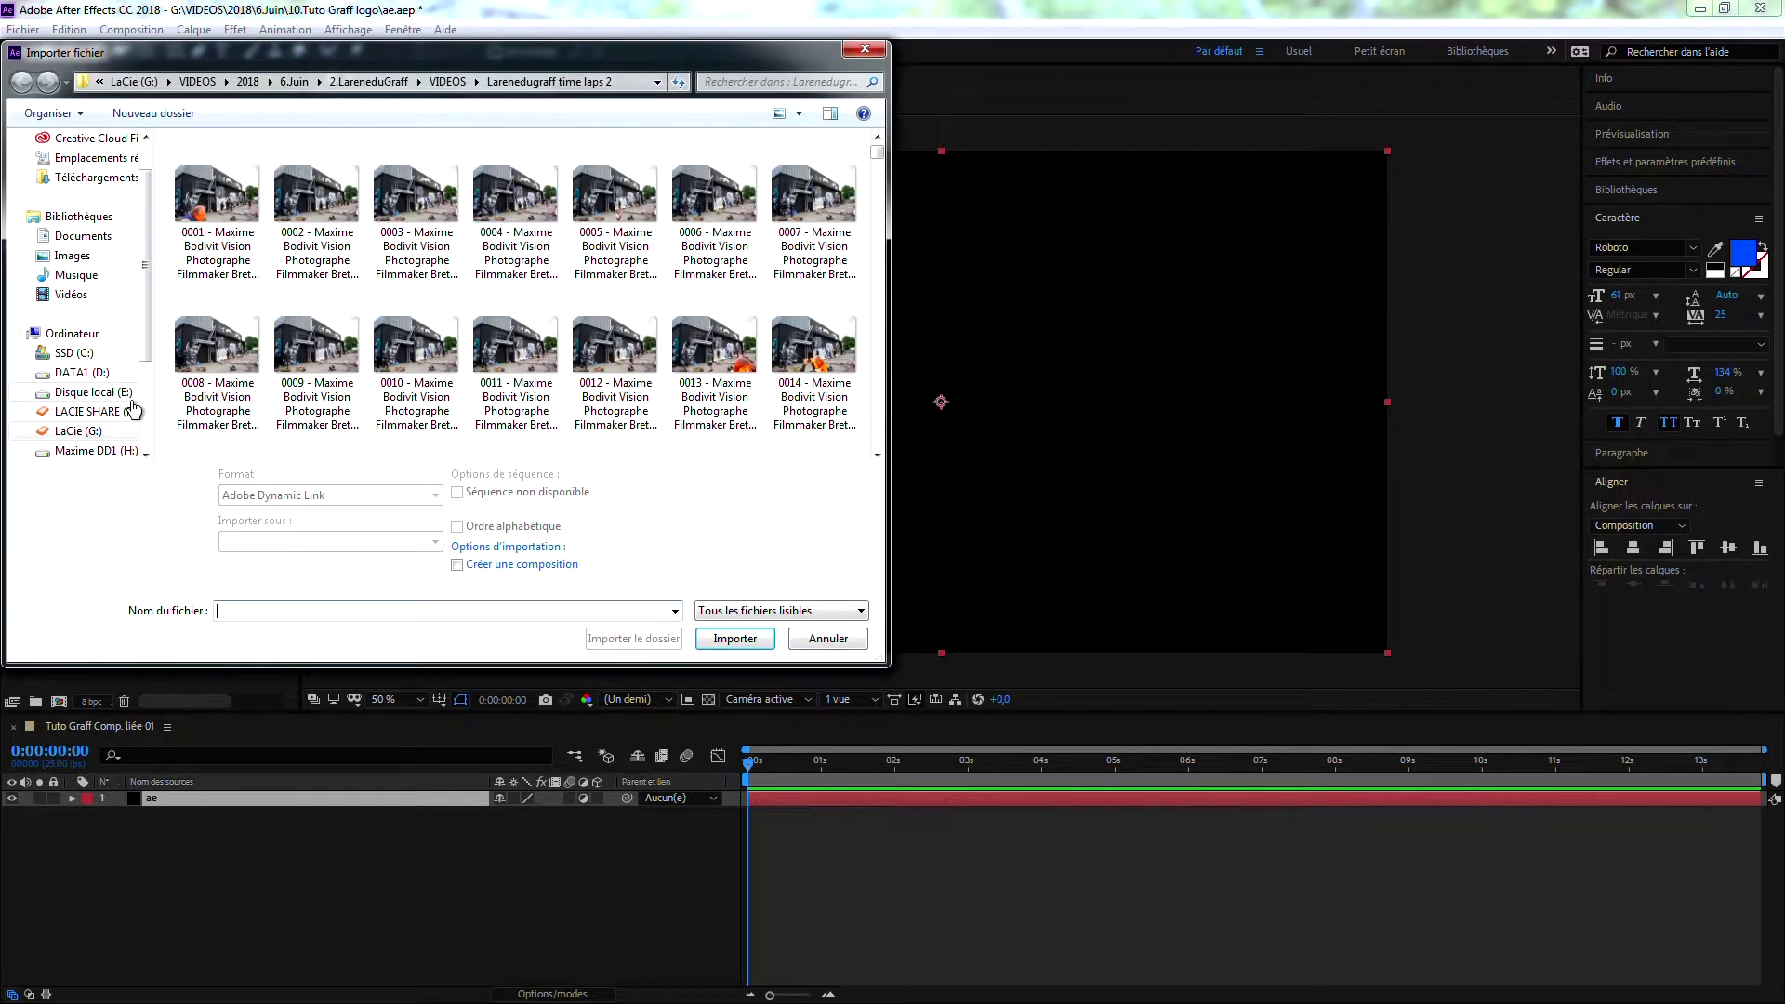
pyautogui.click(92, 440)
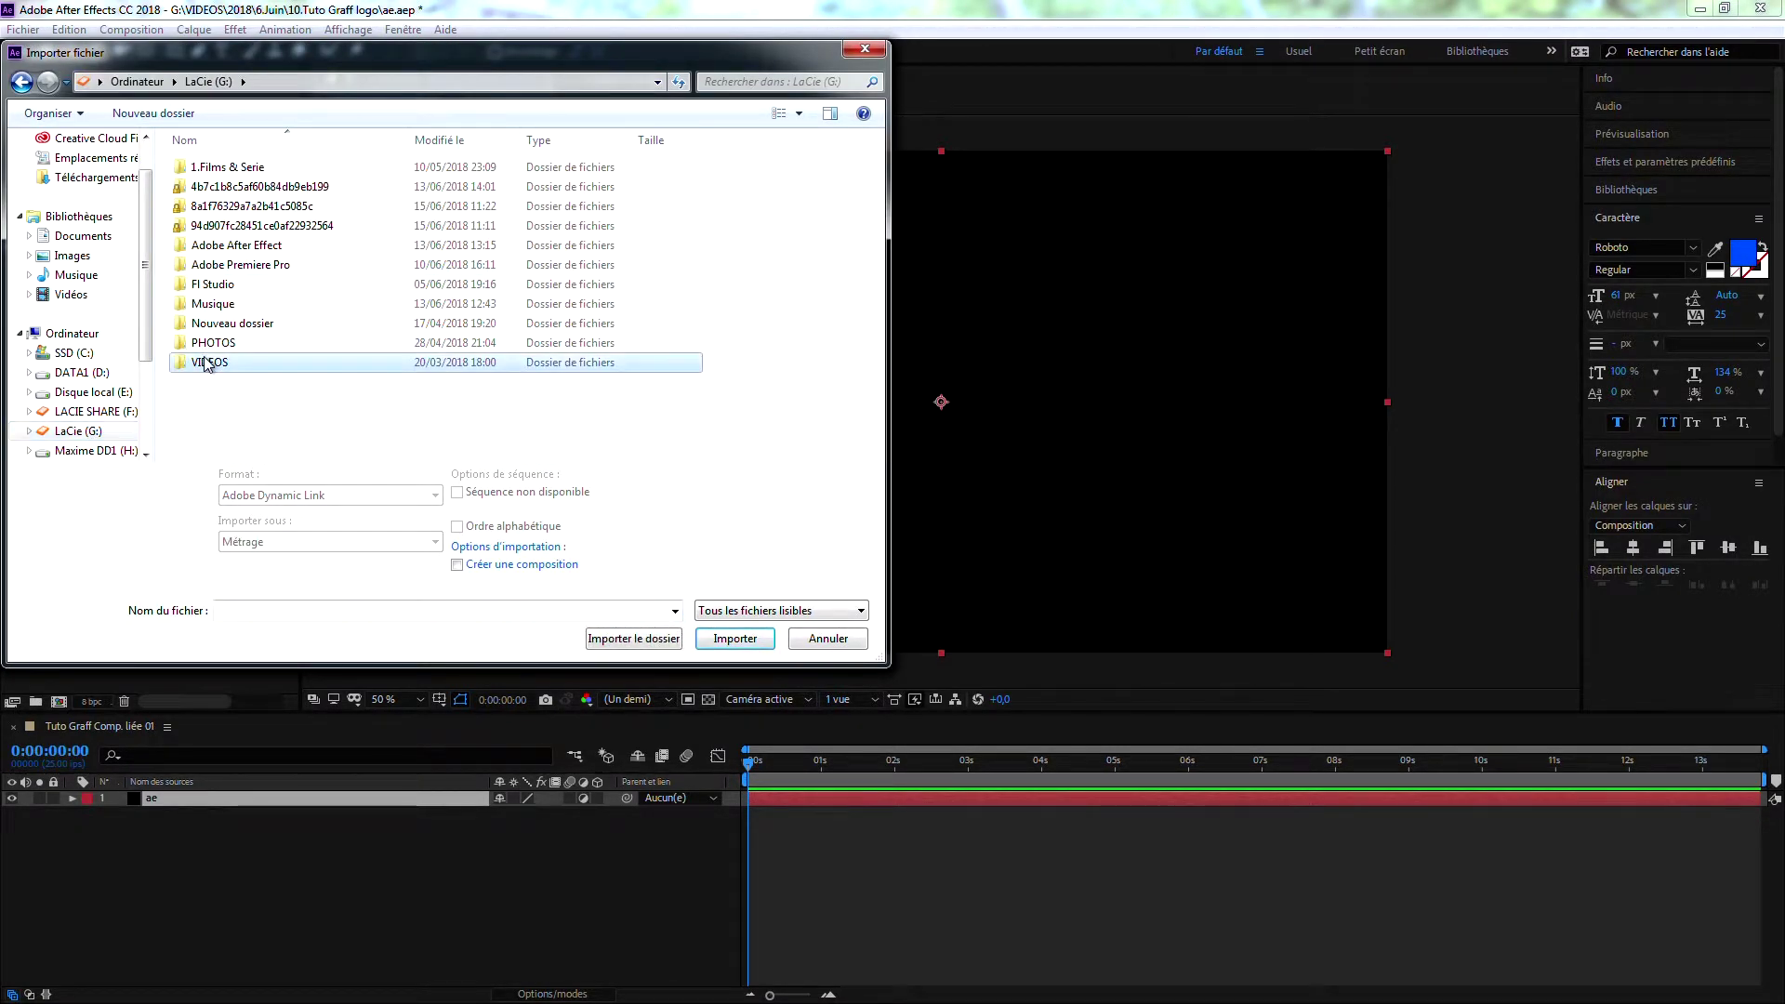
pyautogui.doubleClick(206, 359)
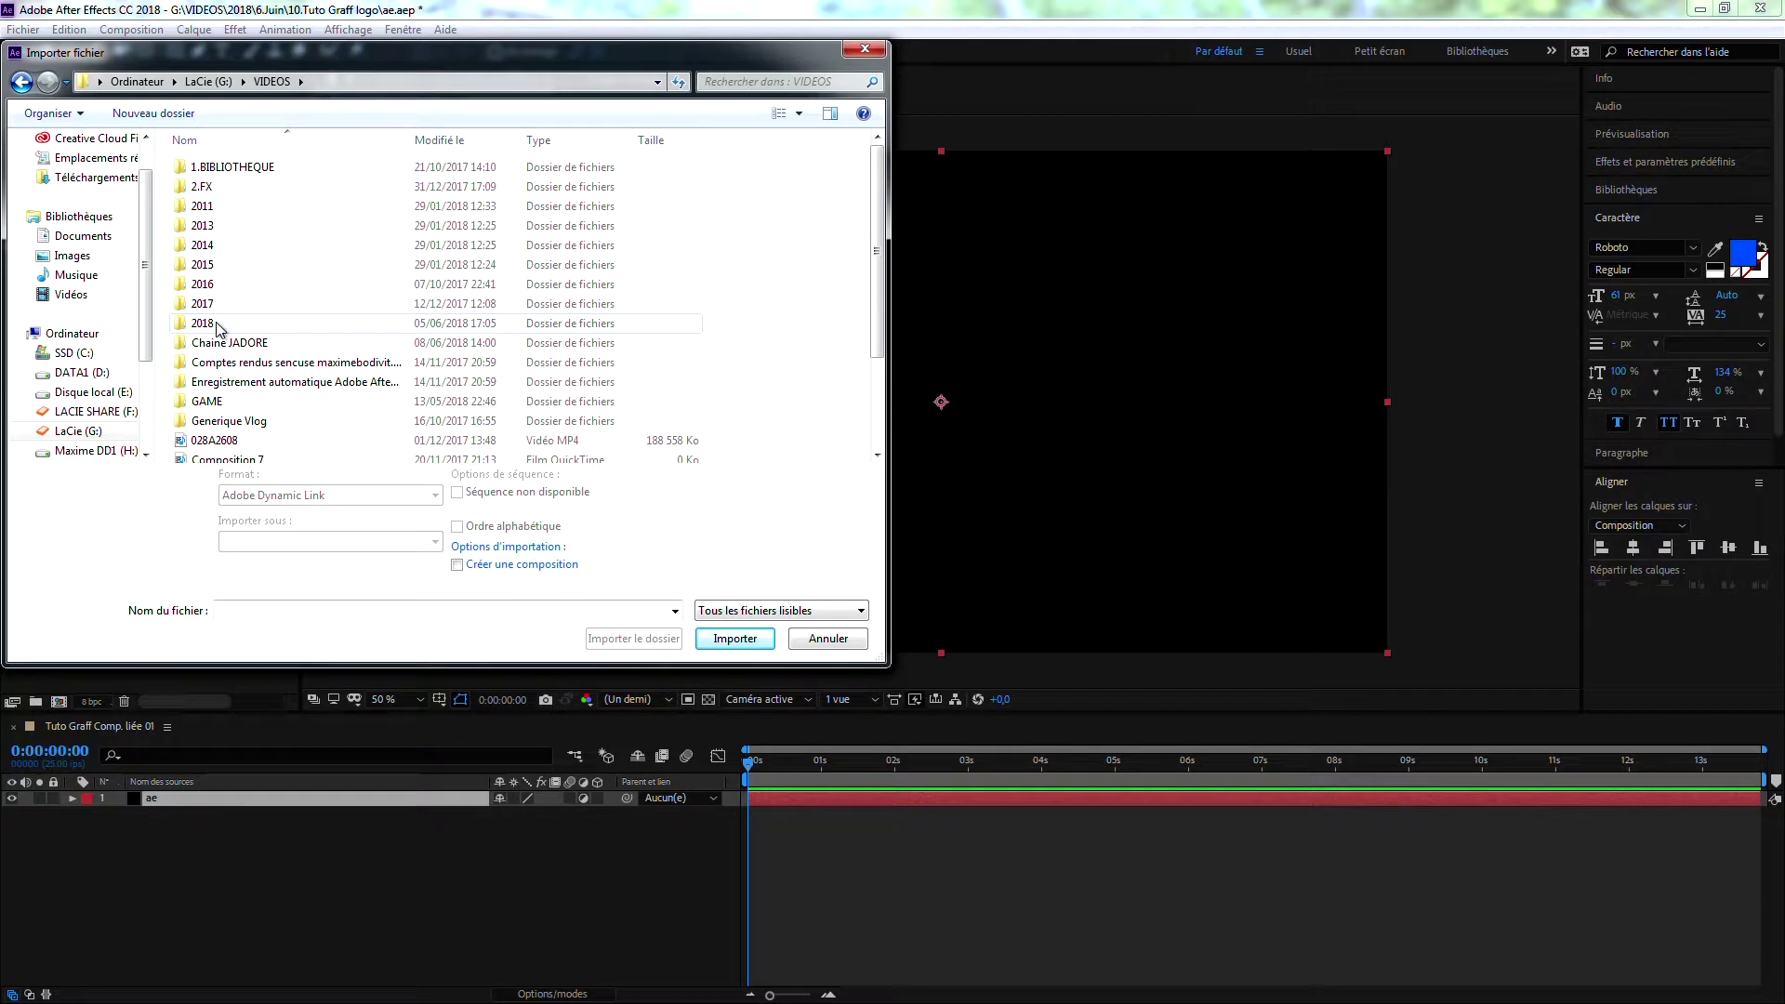
pyautogui.doubleClick(207, 324)
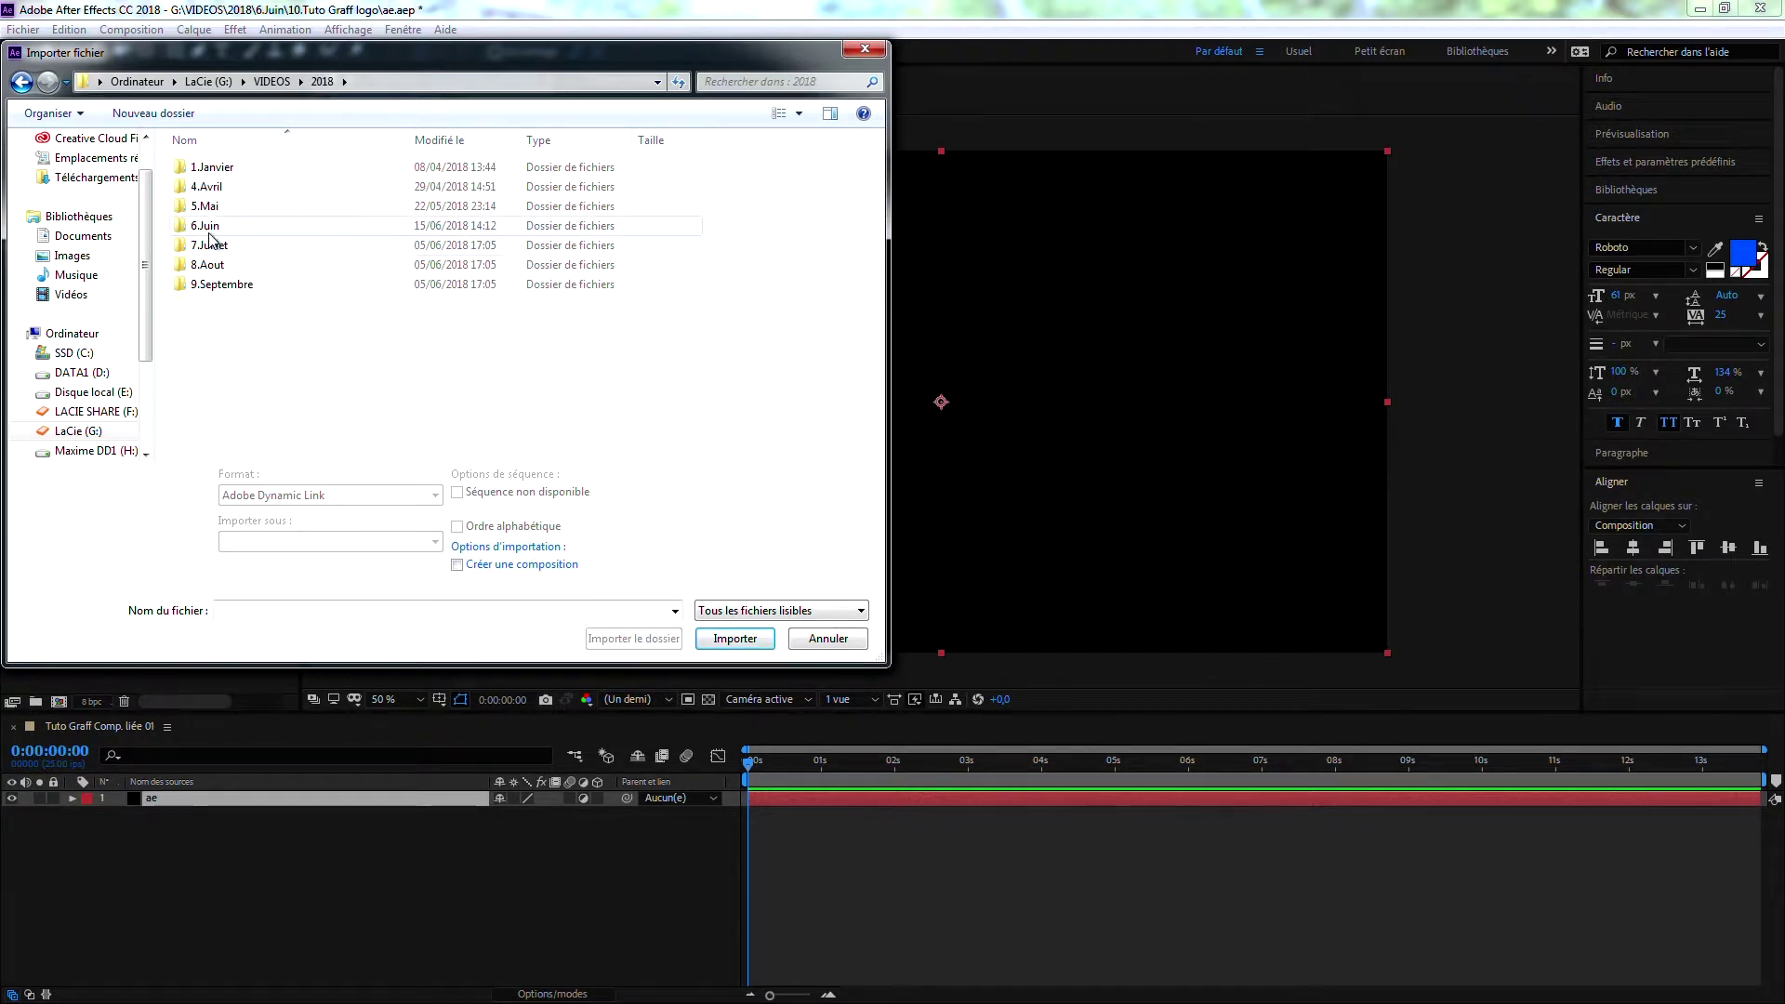
pyautogui.doubleClick(205, 225)
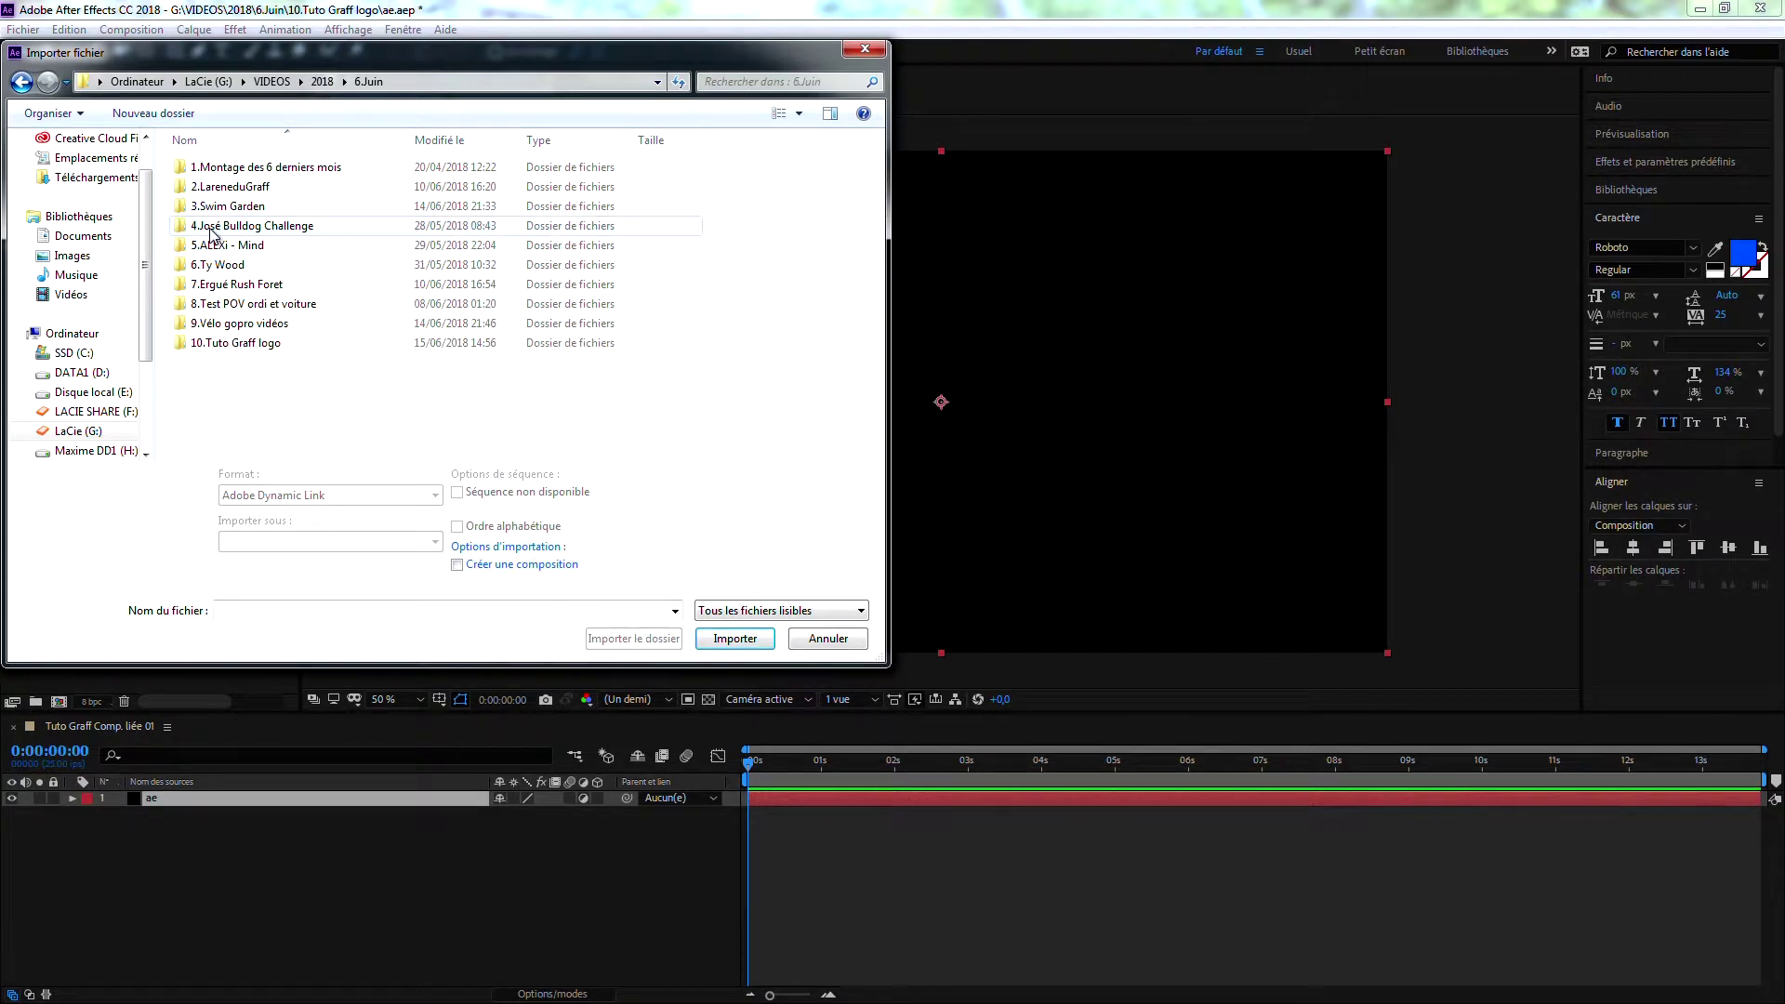
pyautogui.doubleClick(230, 344)
pyautogui.doubleClick(518, 181)
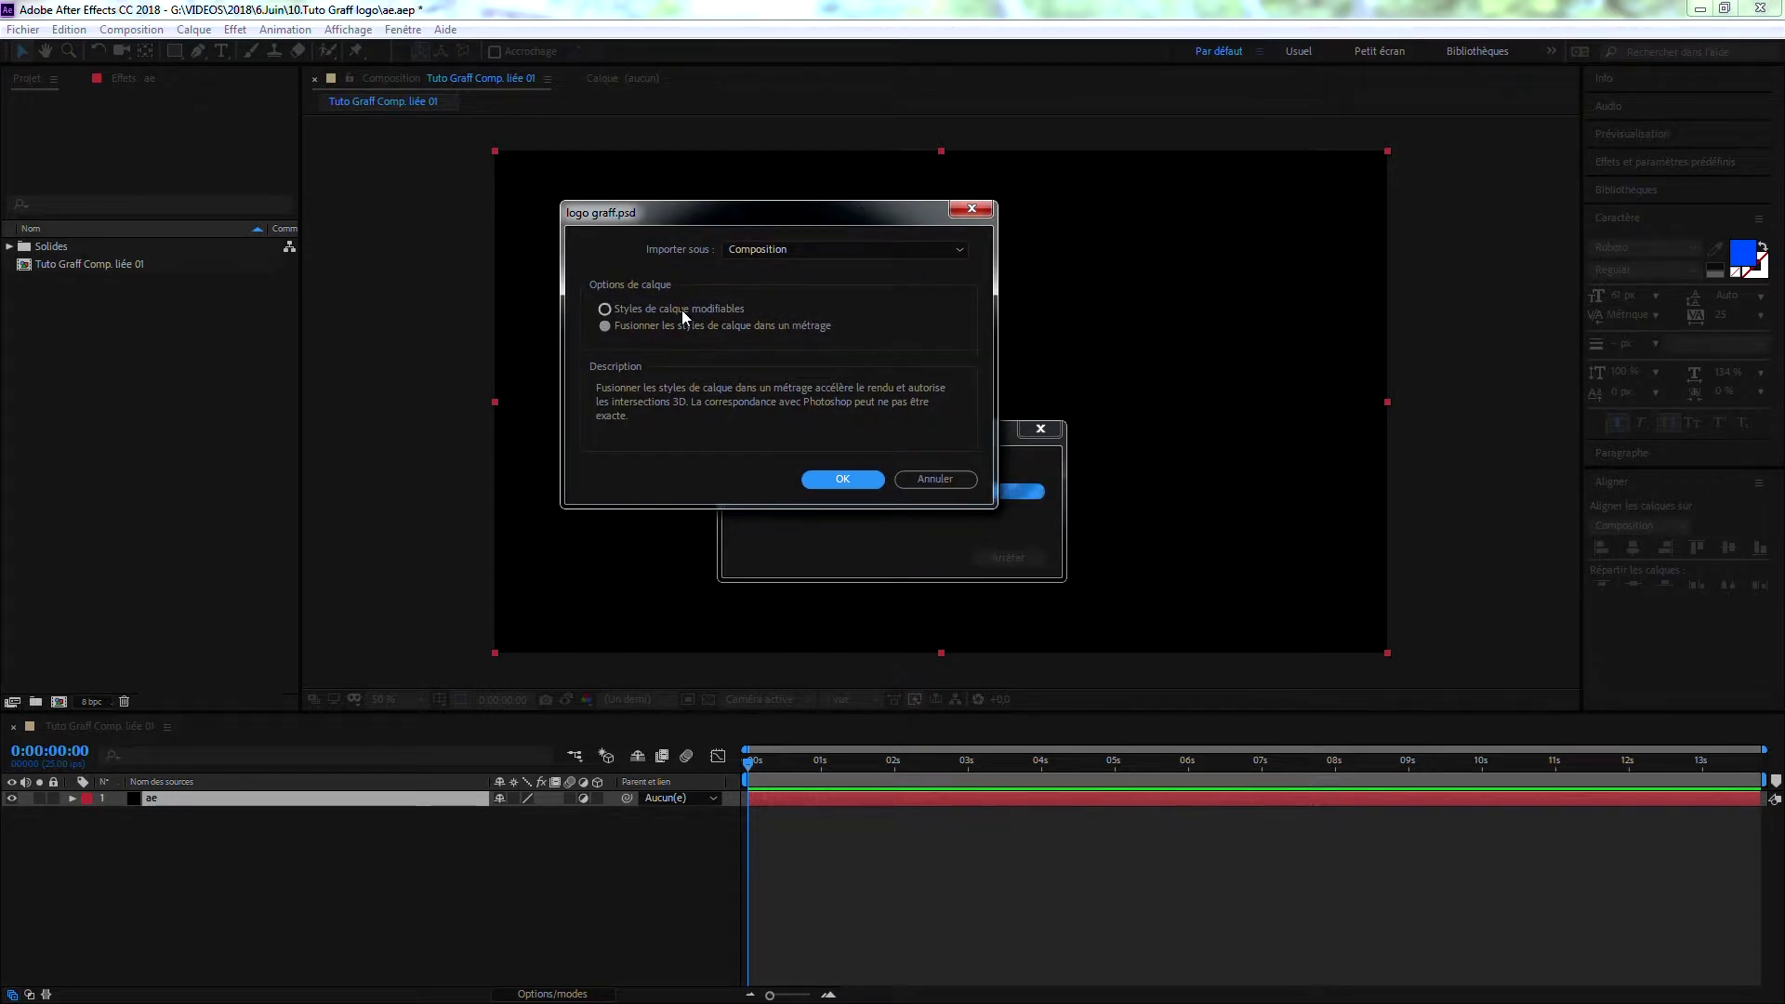
# Step: Import logo graff.psd as a Composition with its layer styles merged into the footage (Fusionner les styles de calque dans un métrage)
pyautogui.click(825, 252)
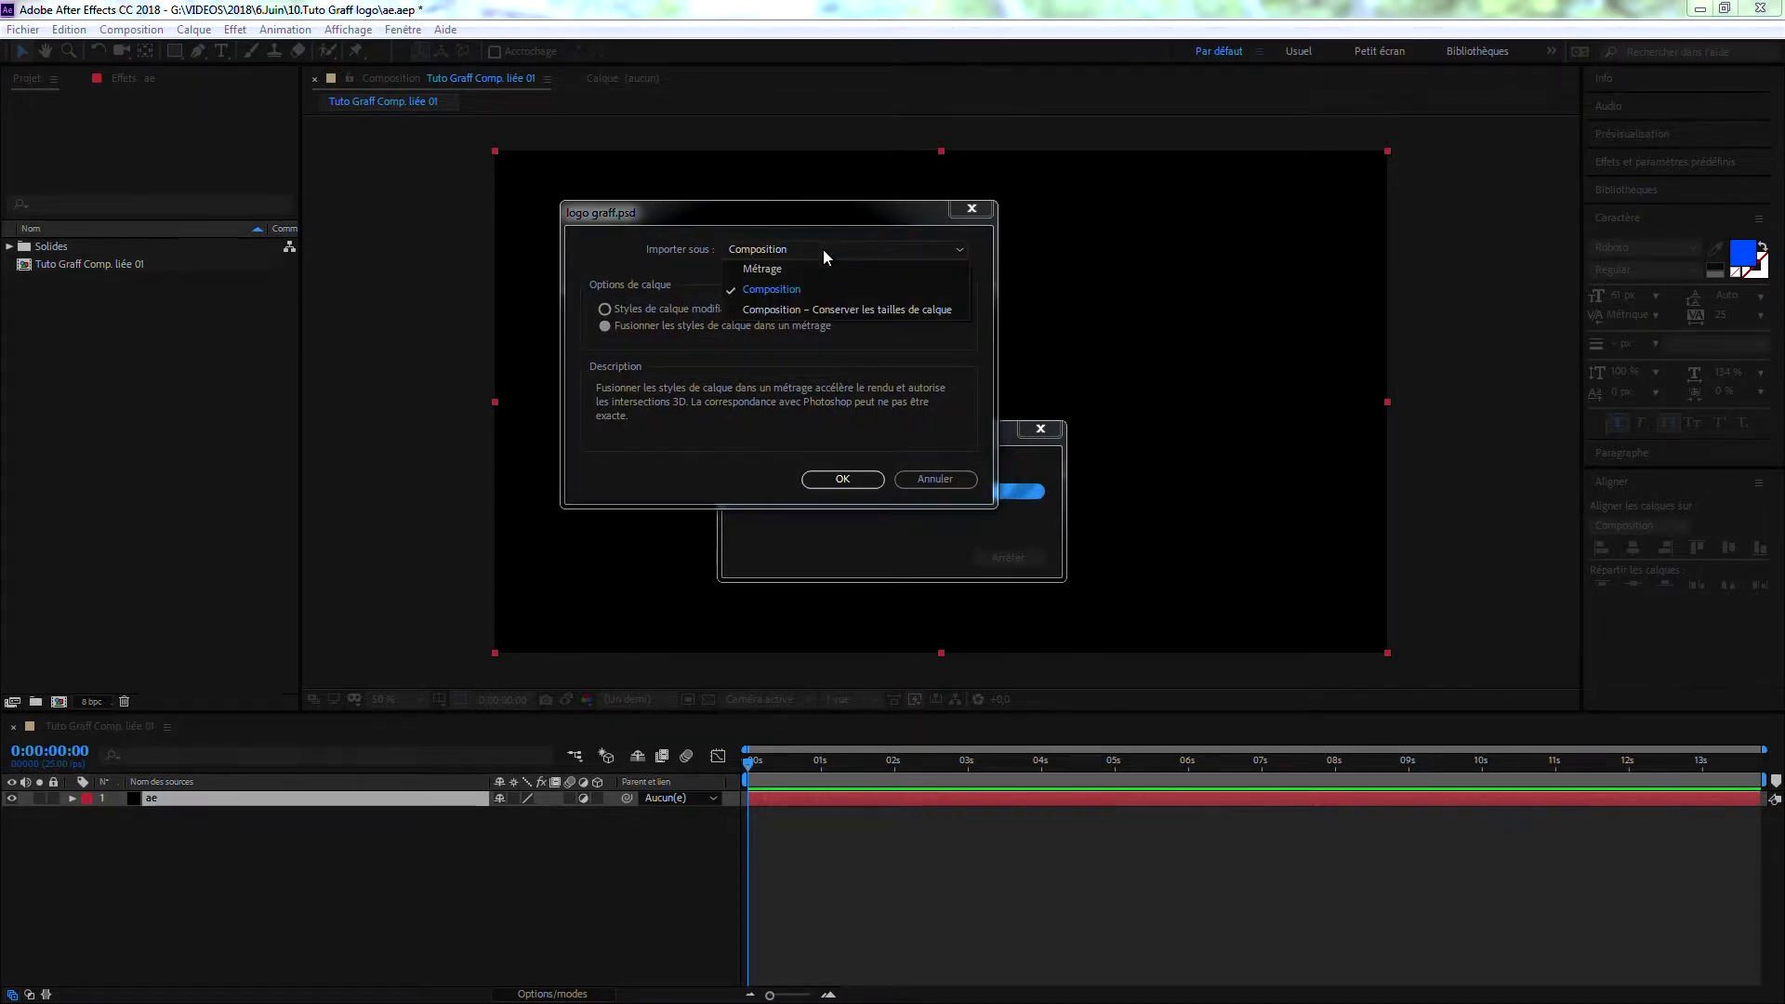
pyautogui.click(790, 290)
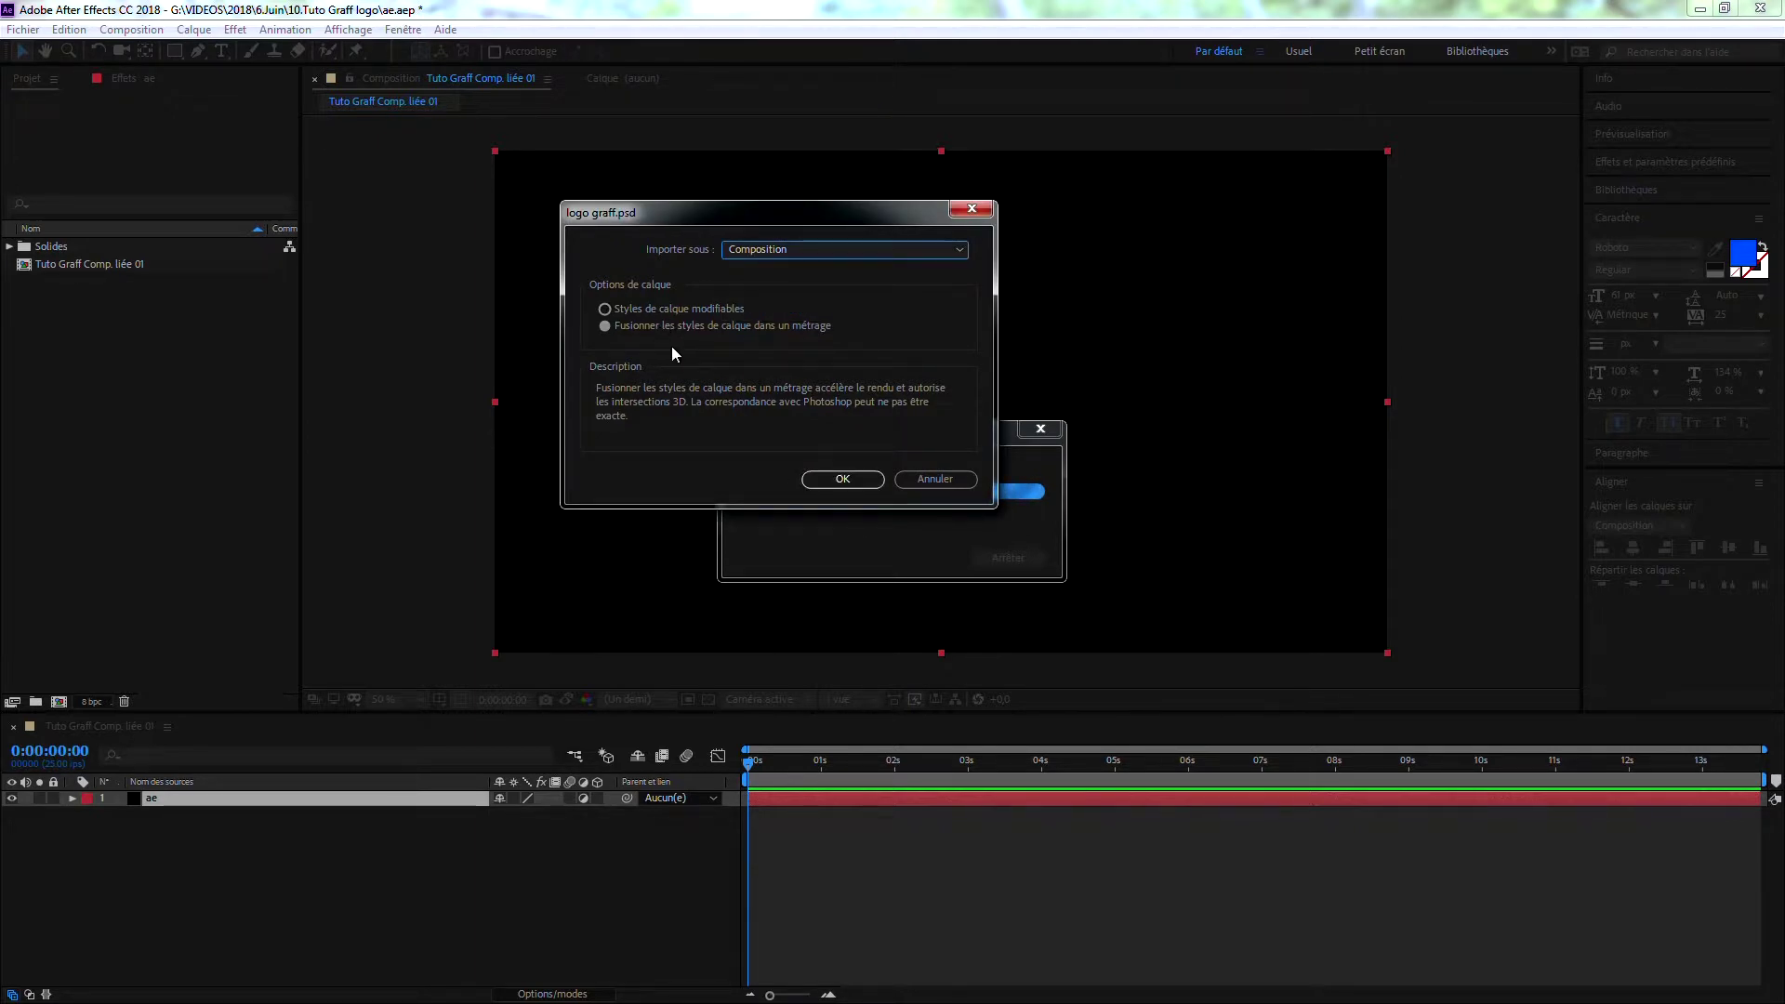
pyautogui.click(822, 479)
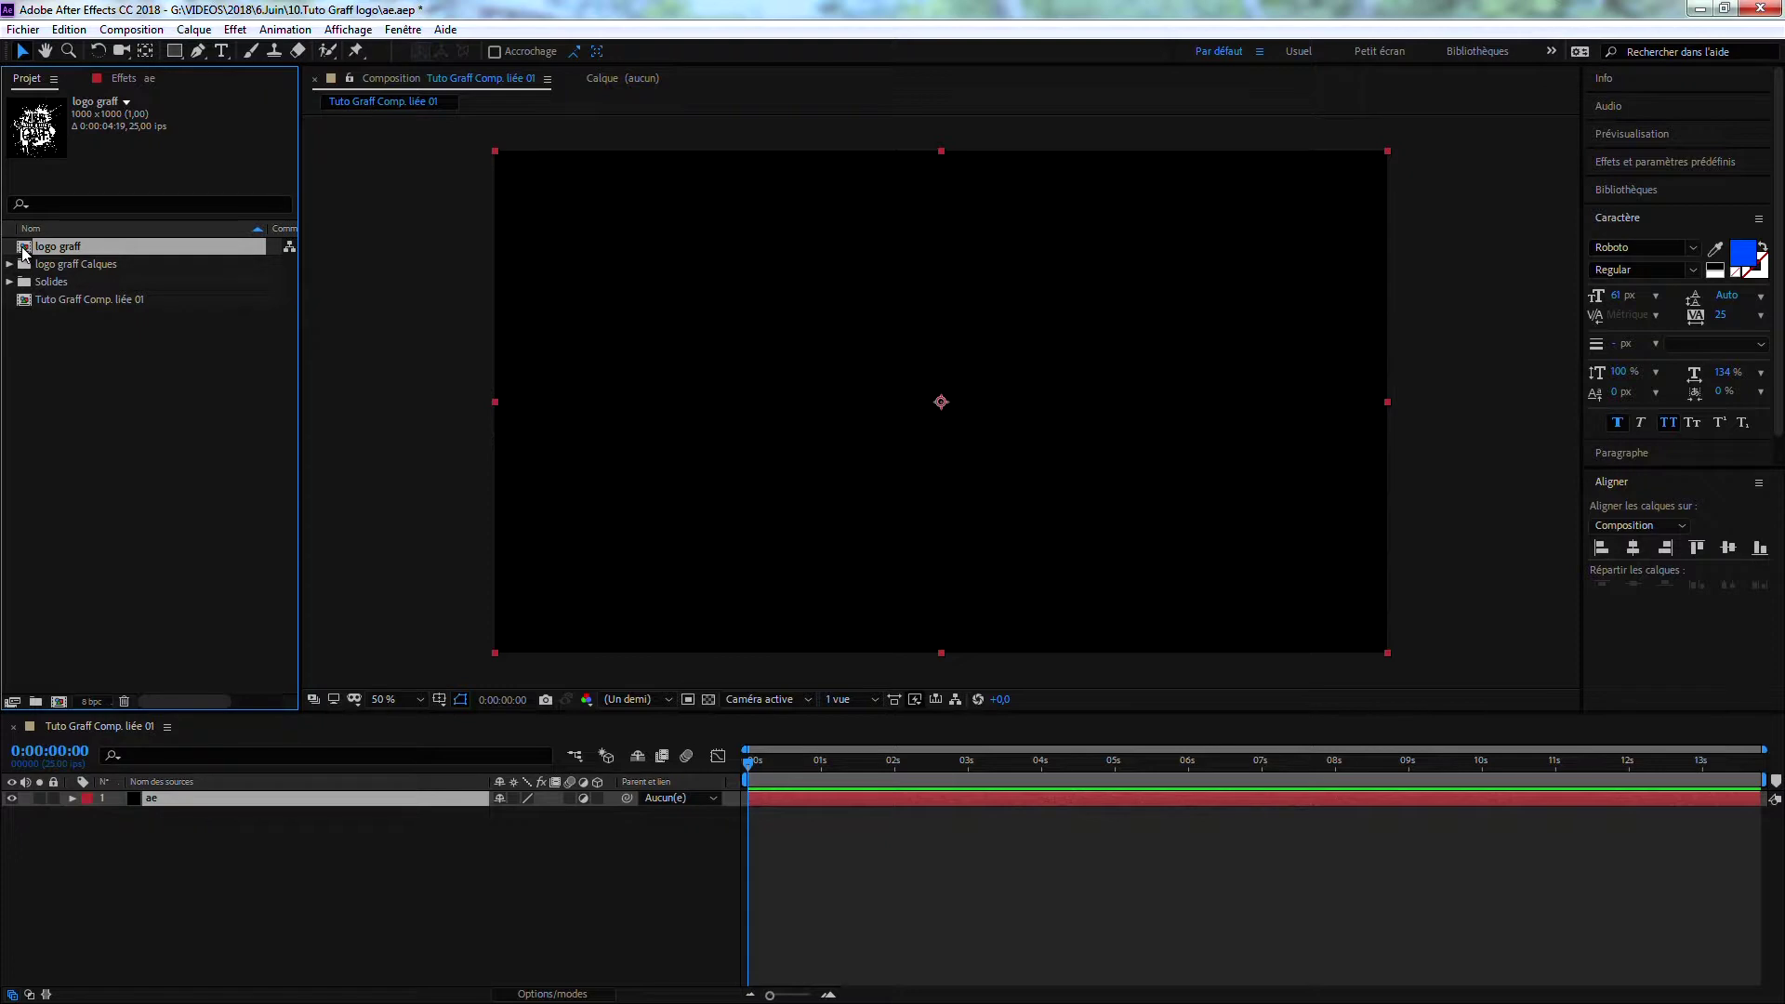
# Step: Delete the imported logo graff composition from the project and expand the logo graff Calques folder
pyautogui.press('Delete')
pyautogui.click(863, 533)
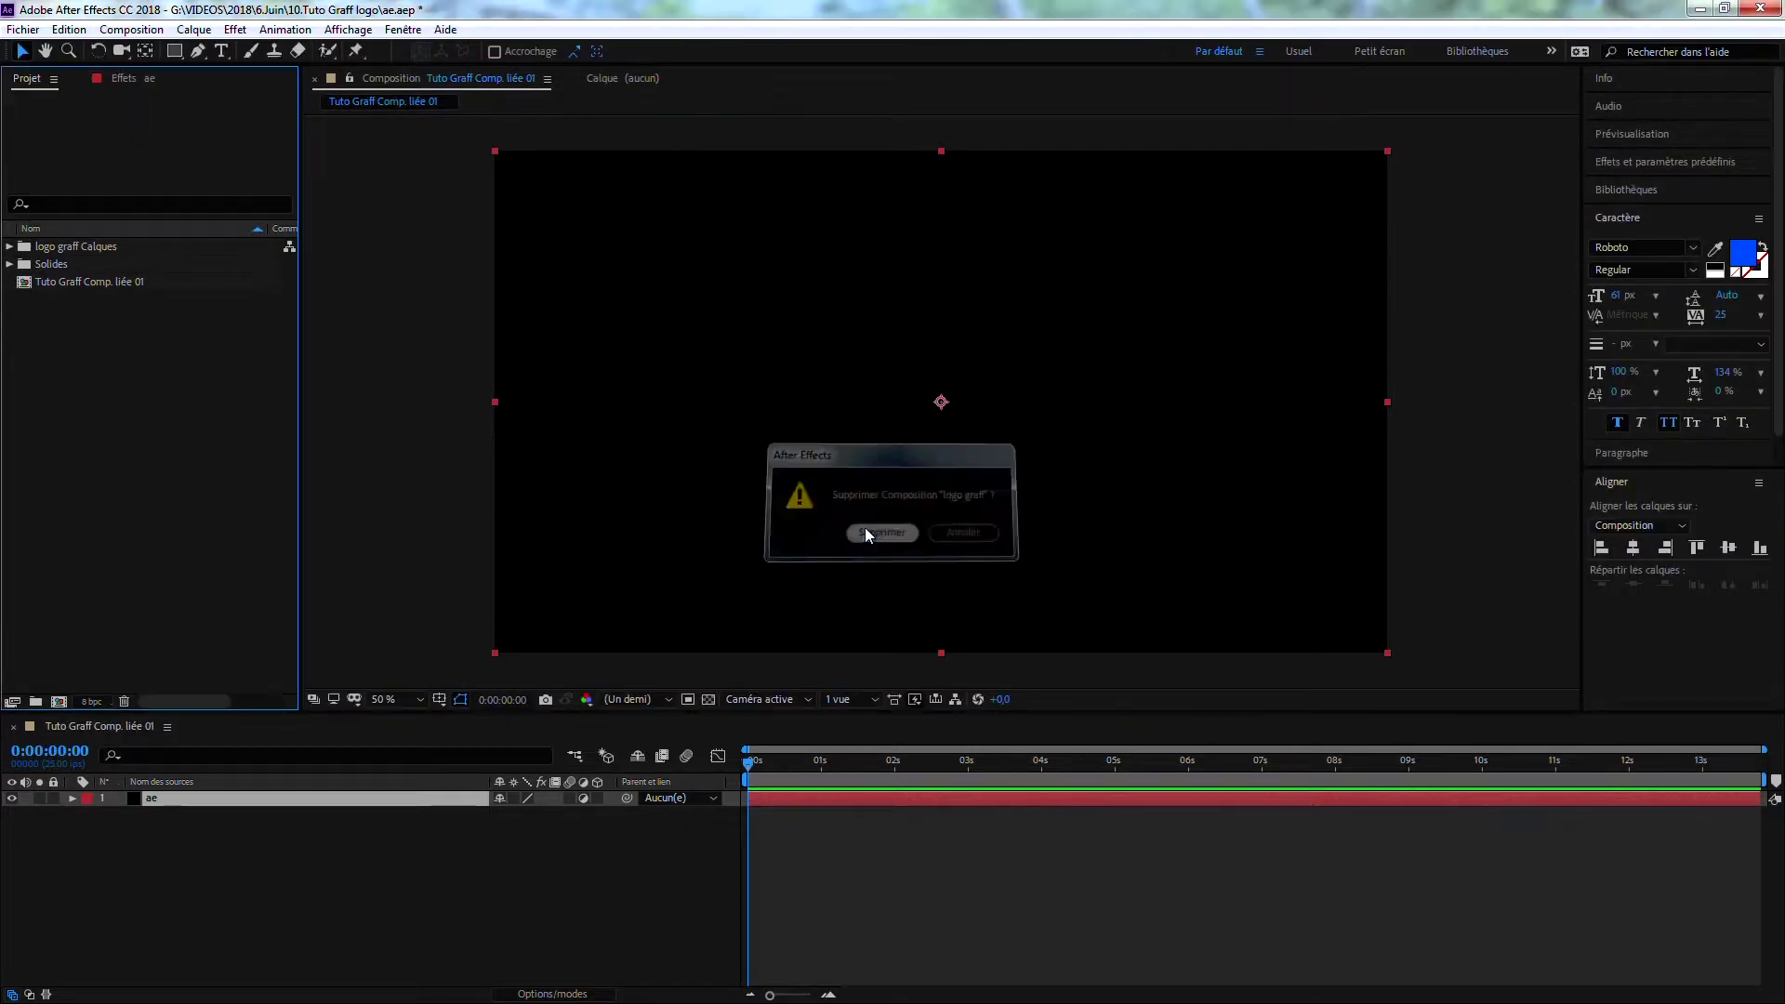
pyautogui.click(9, 246)
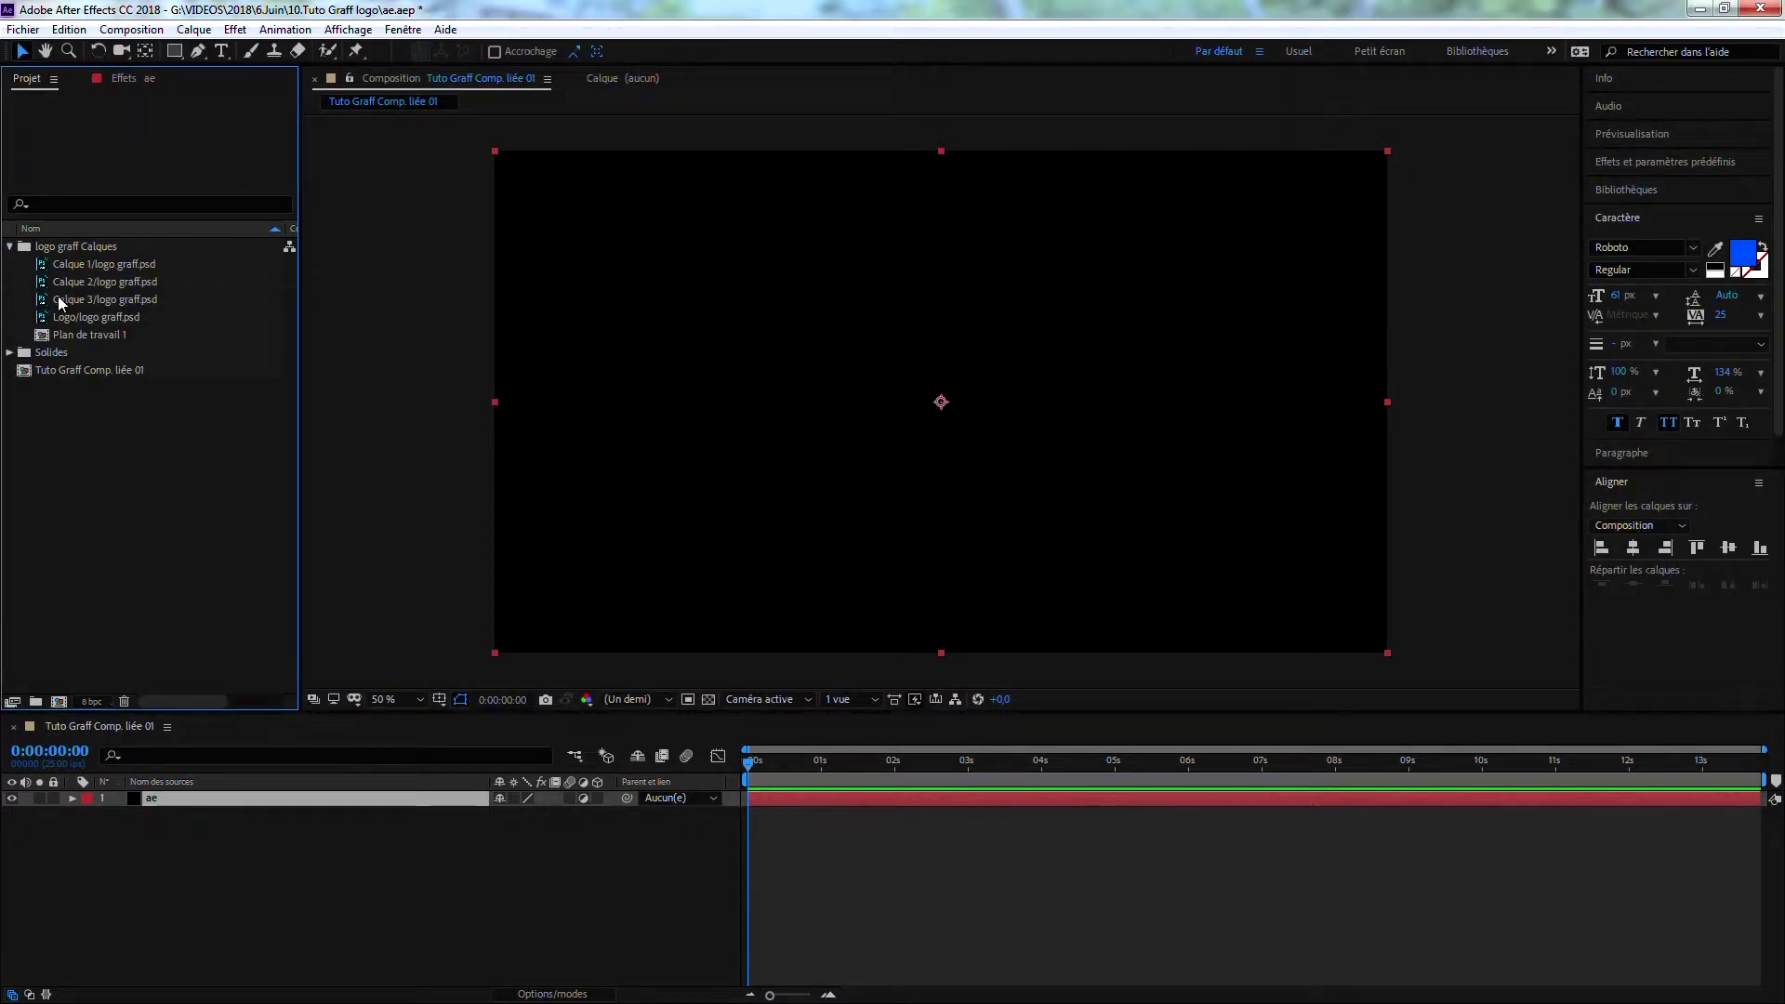
# Step: Check the imported layers and add Logo, Calque 3, Calque 2 and Calque 1 to the linked composition below the ae layer
pyautogui.click(108, 263)
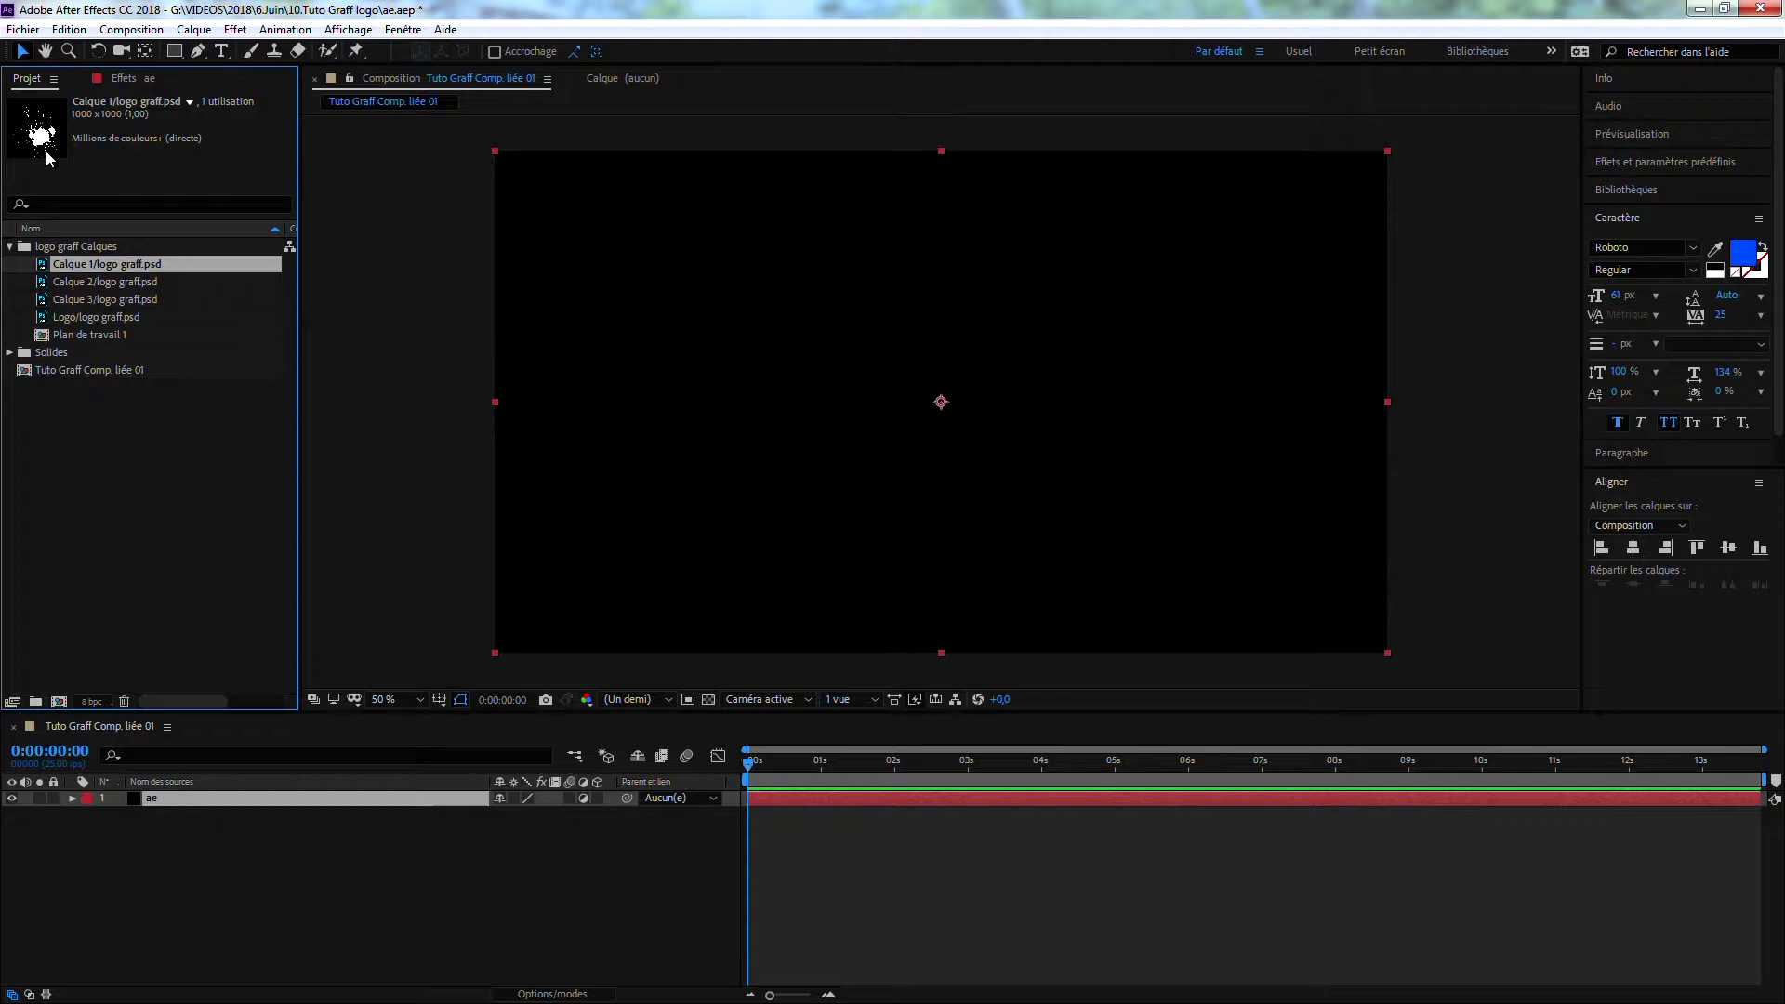
pyautogui.click(65, 283)
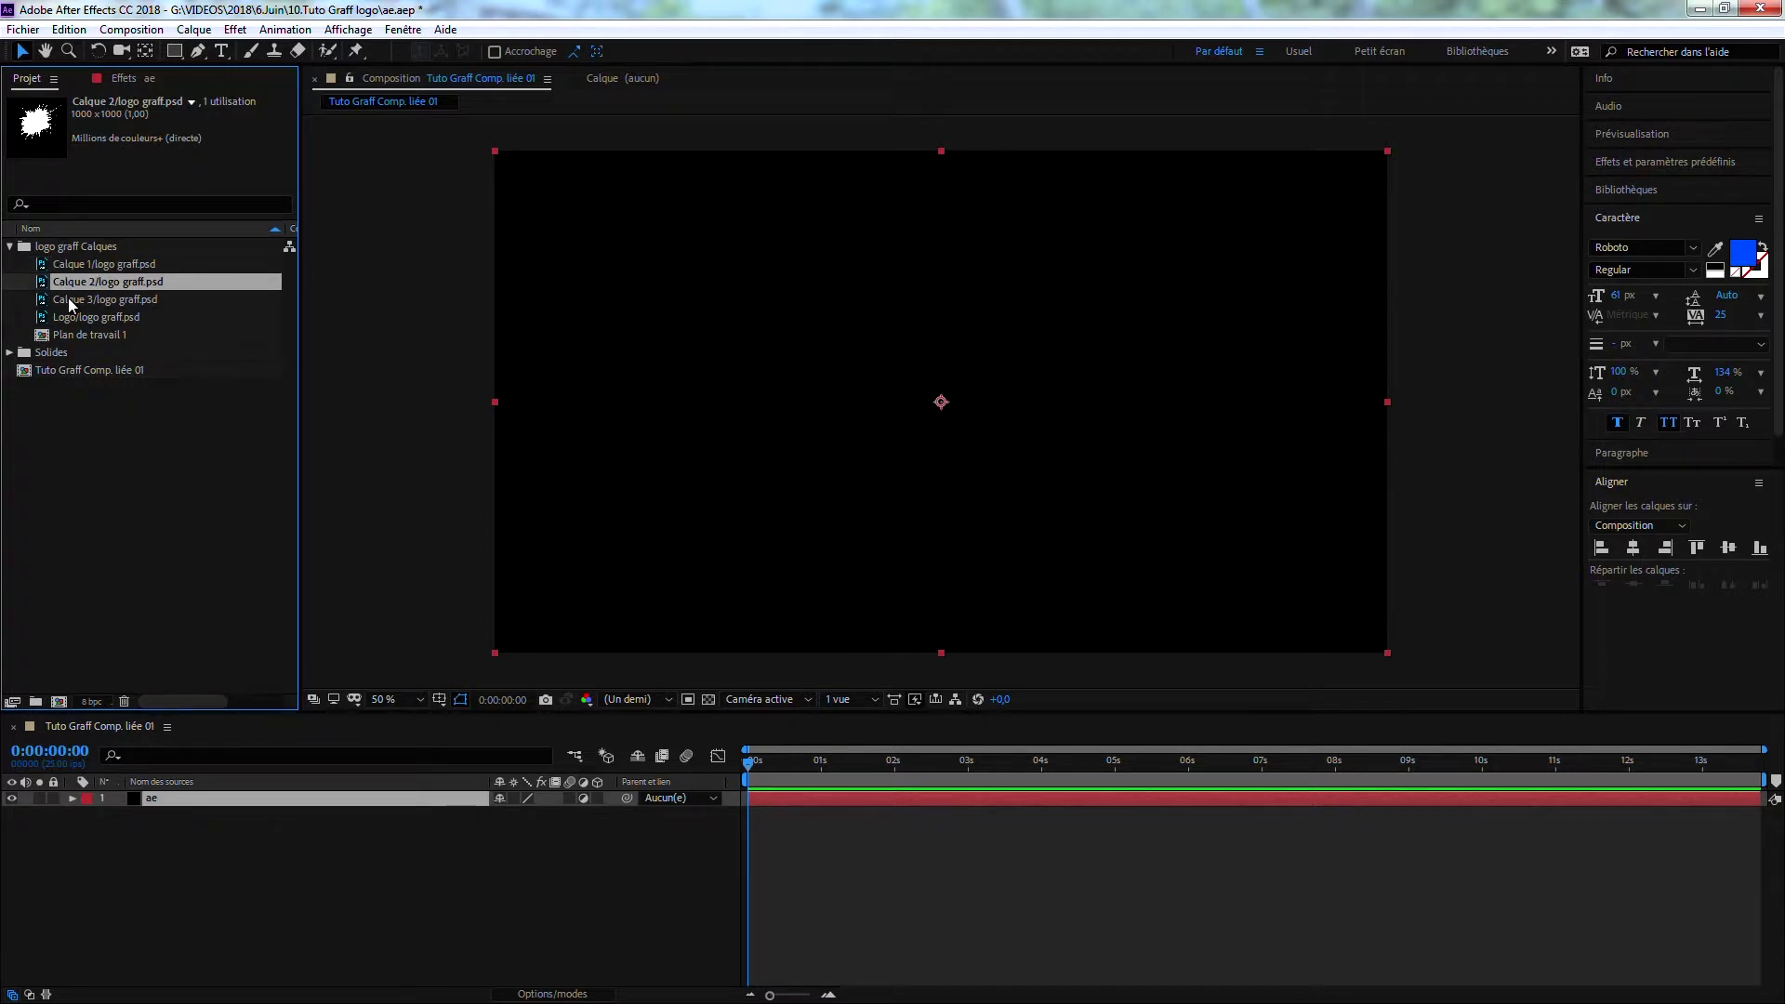
pyautogui.click(63, 300)
pyautogui.click(65, 322)
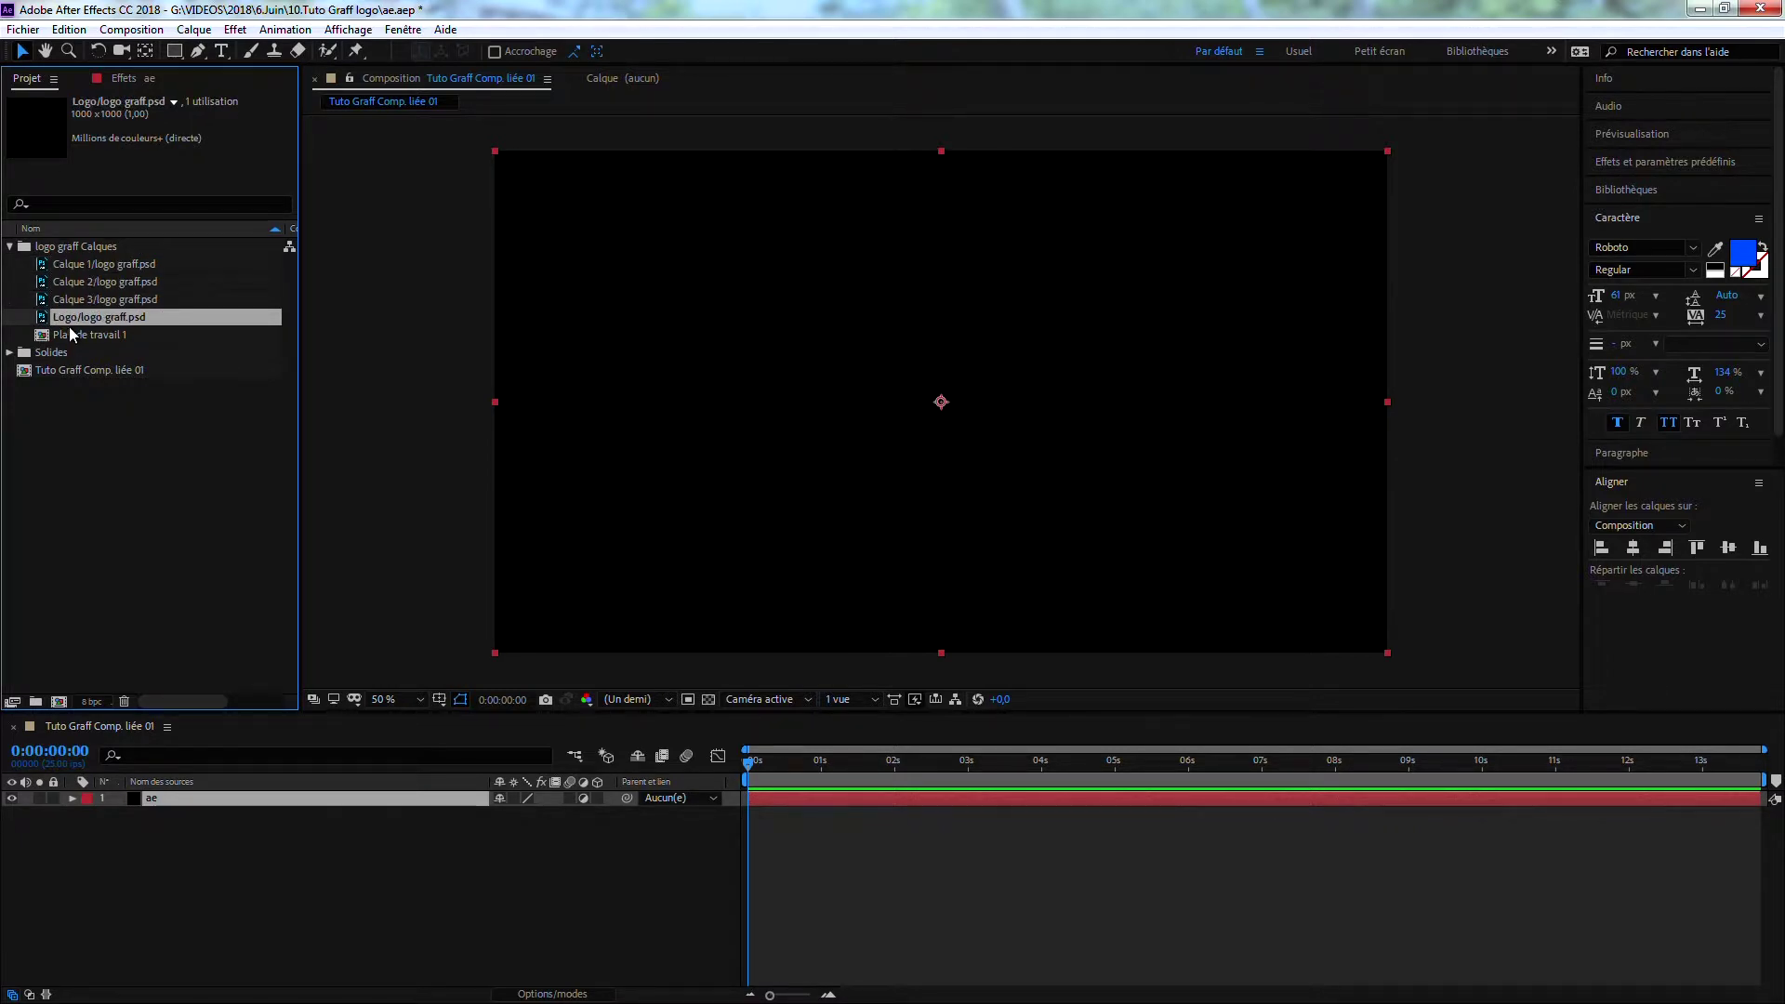
pyautogui.click(74, 336)
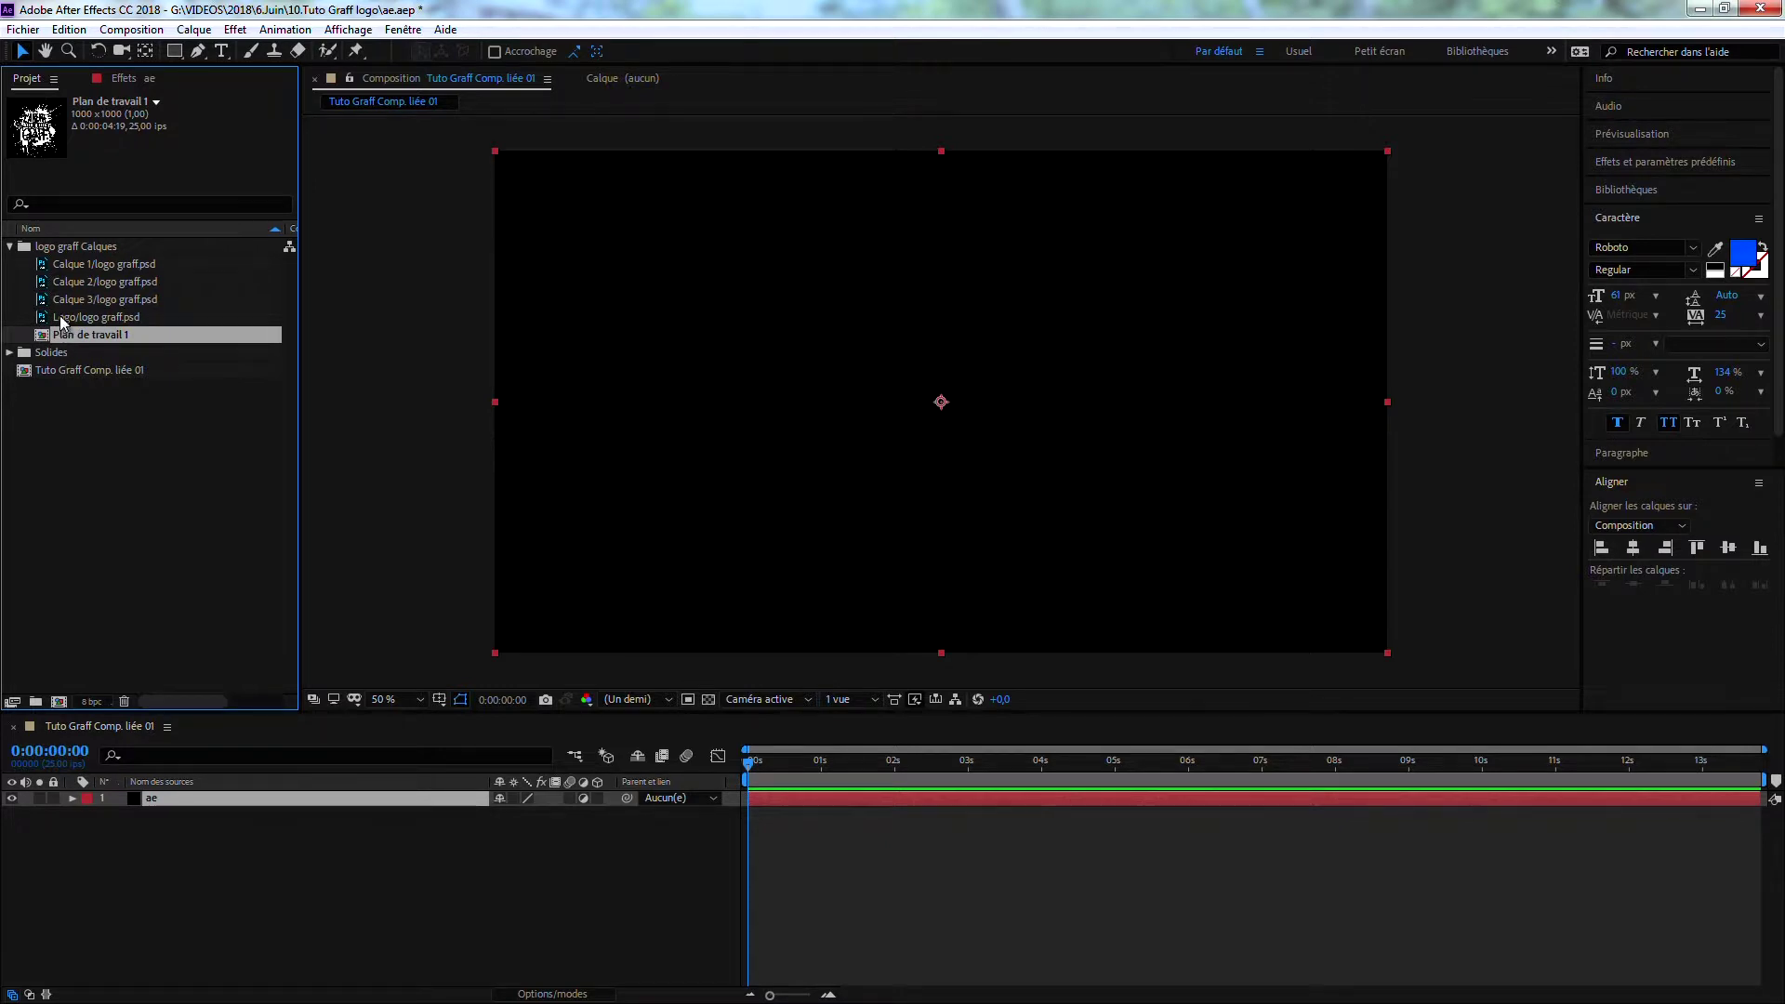
pyautogui.click(65, 318)
pyautogui.keyDown('shift'); pyautogui.click(69, 267); pyautogui.keyUp('shift')
pyautogui.moveTo(72, 277); pyautogui.dragTo(158, 796)
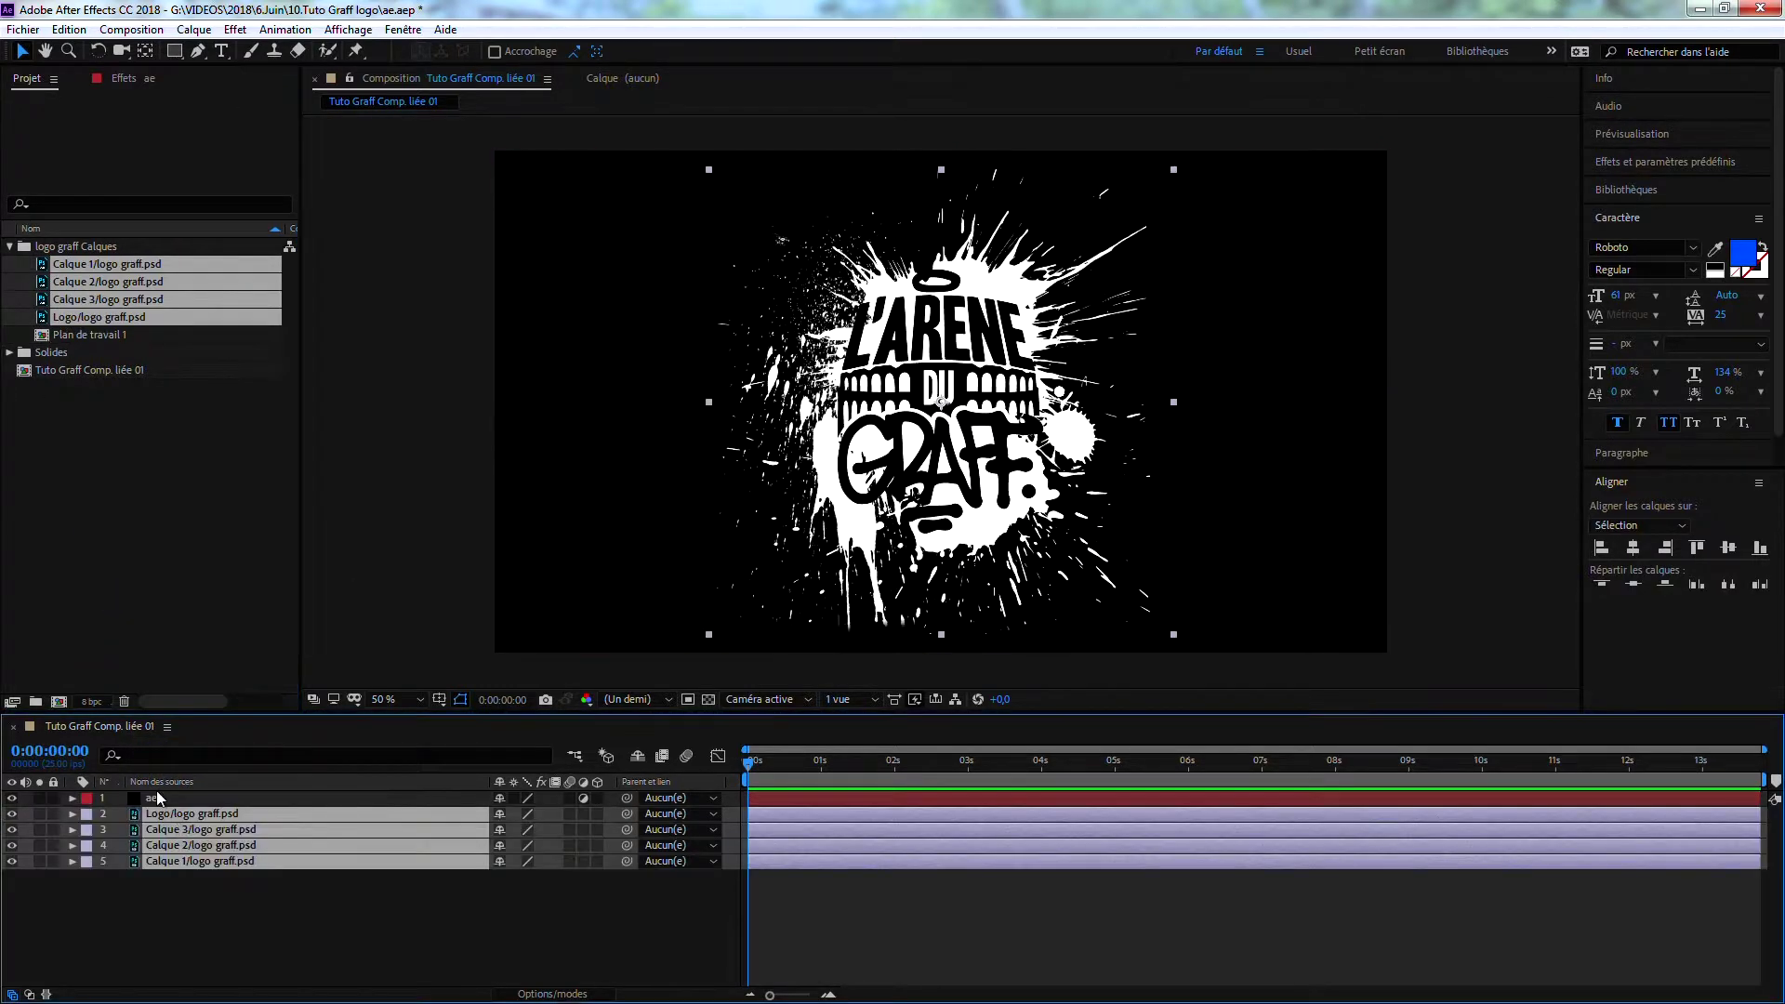
pyautogui.click(201, 921)
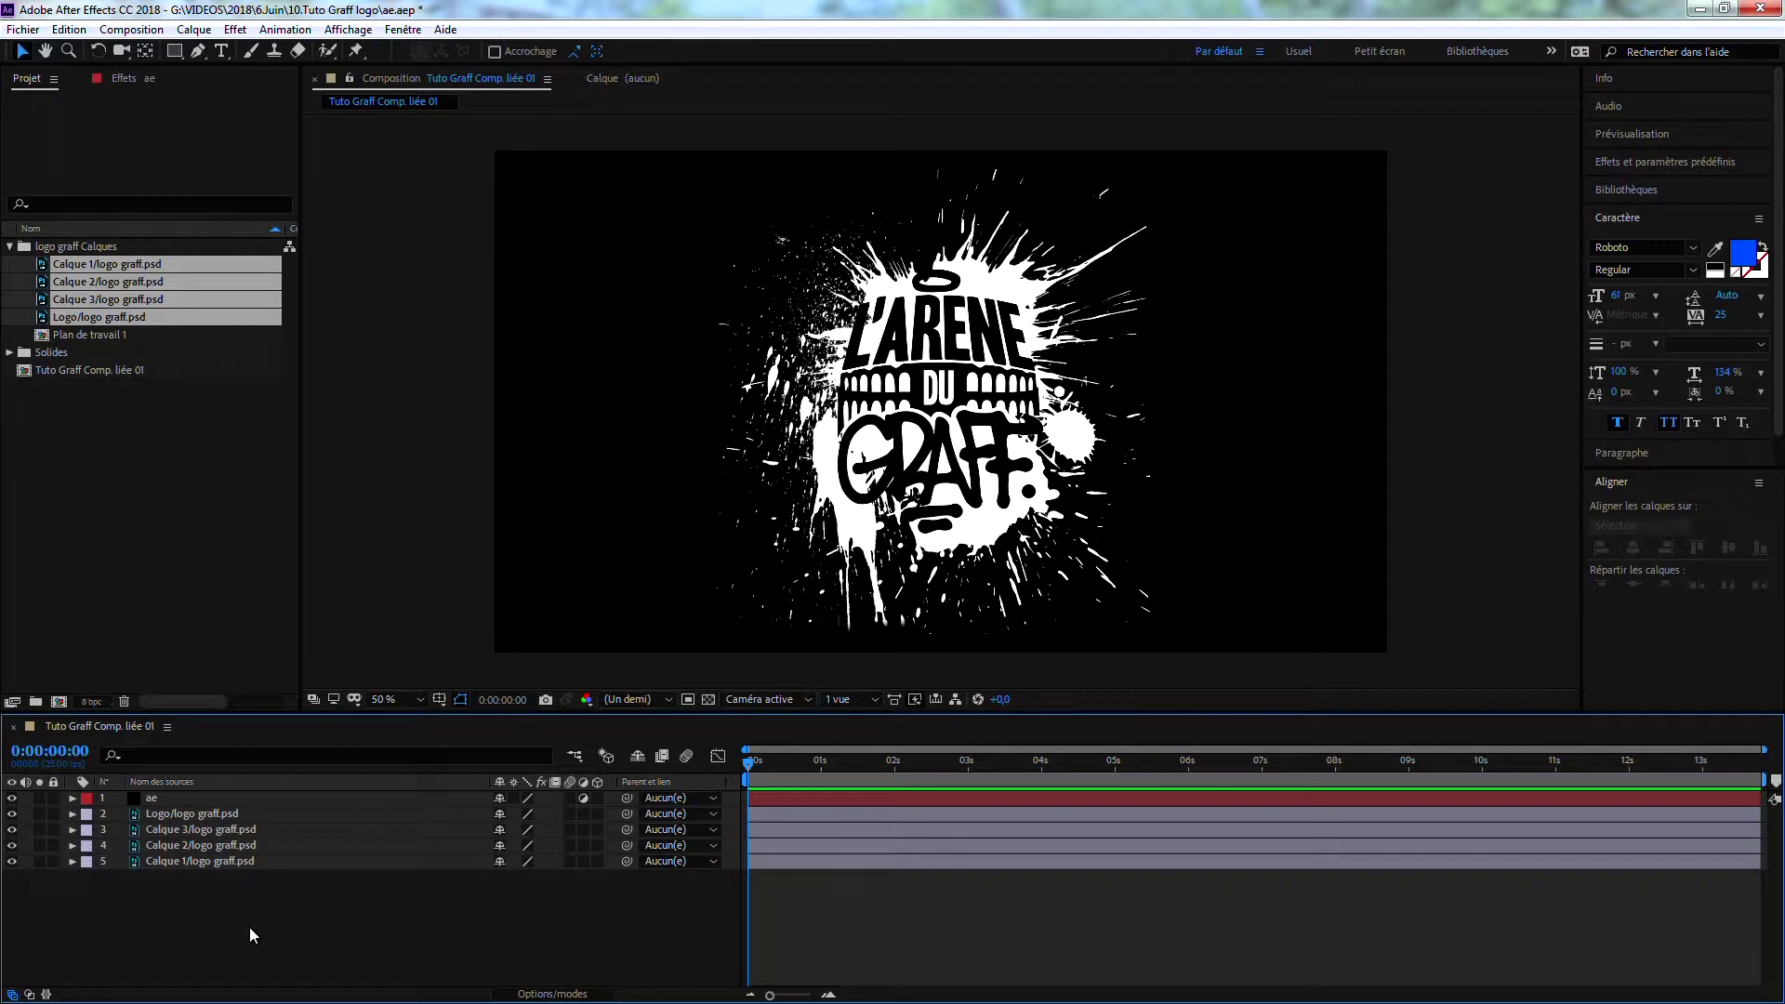
# Step: Try precomposing the four logo graff layers as logo, and undo the precomposition
pyautogui.click(214, 862)
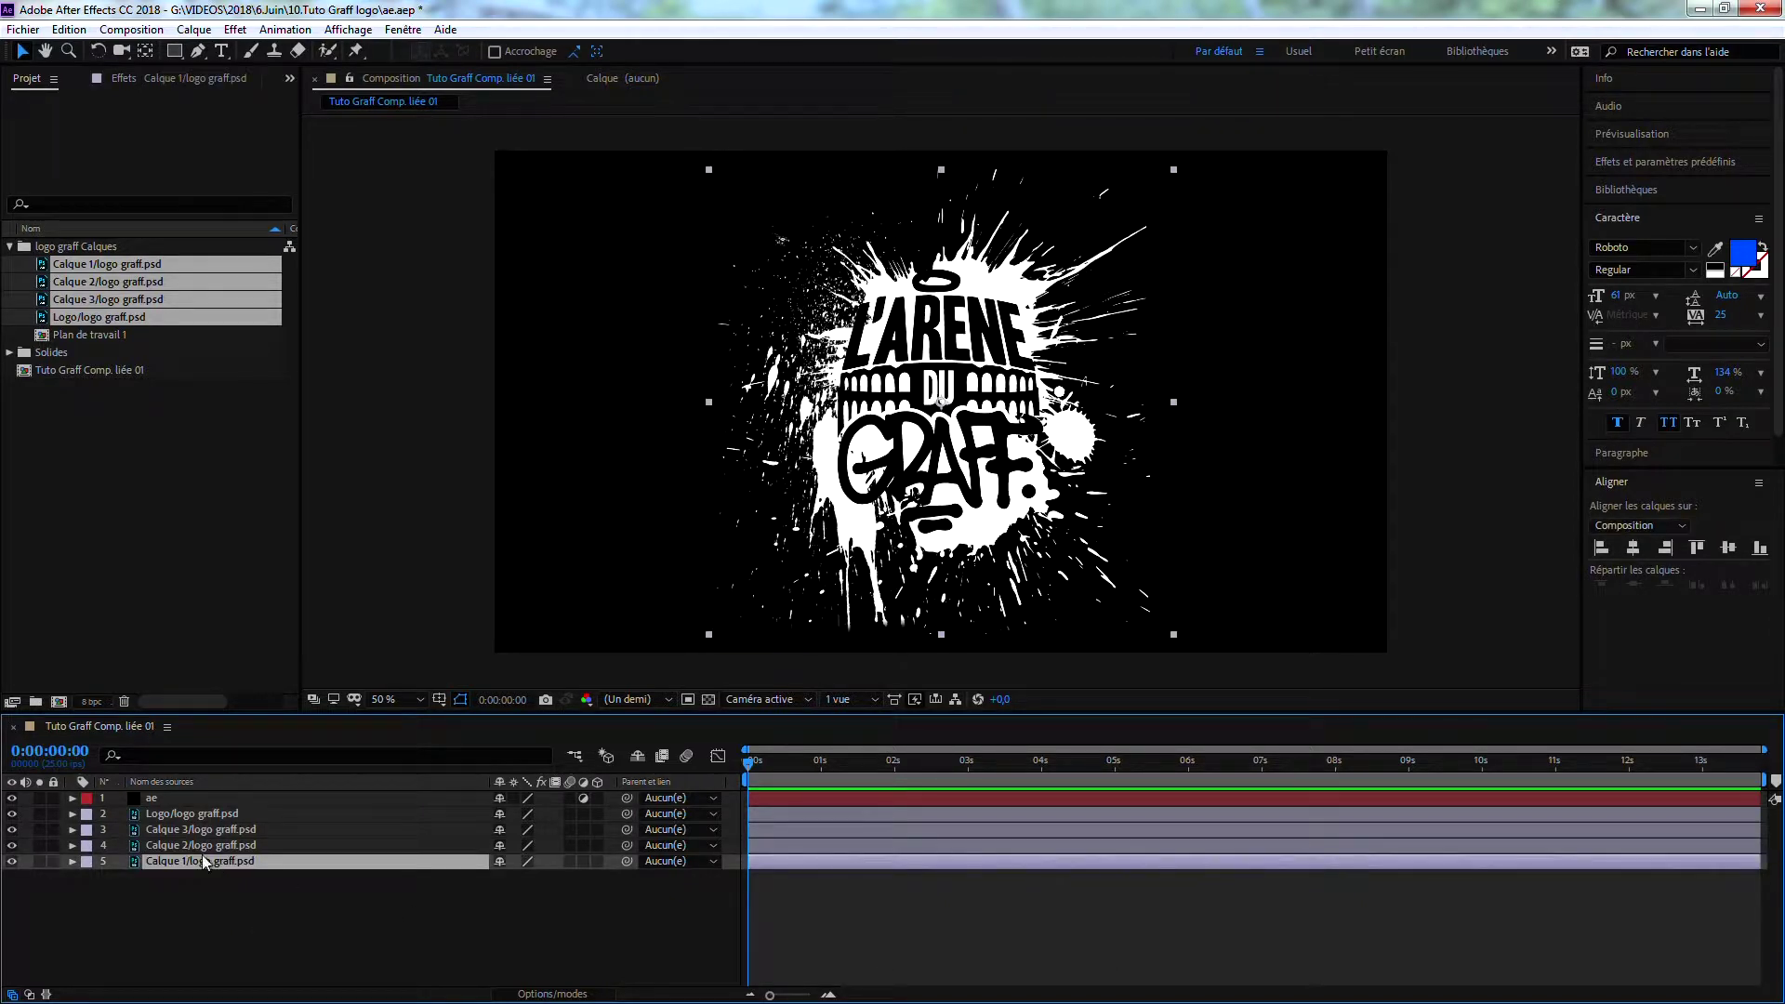
pyautogui.keyDown('shift'); pyautogui.click(179, 818); pyautogui.keyUp('shift')
pyautogui.rightClick(178, 818)
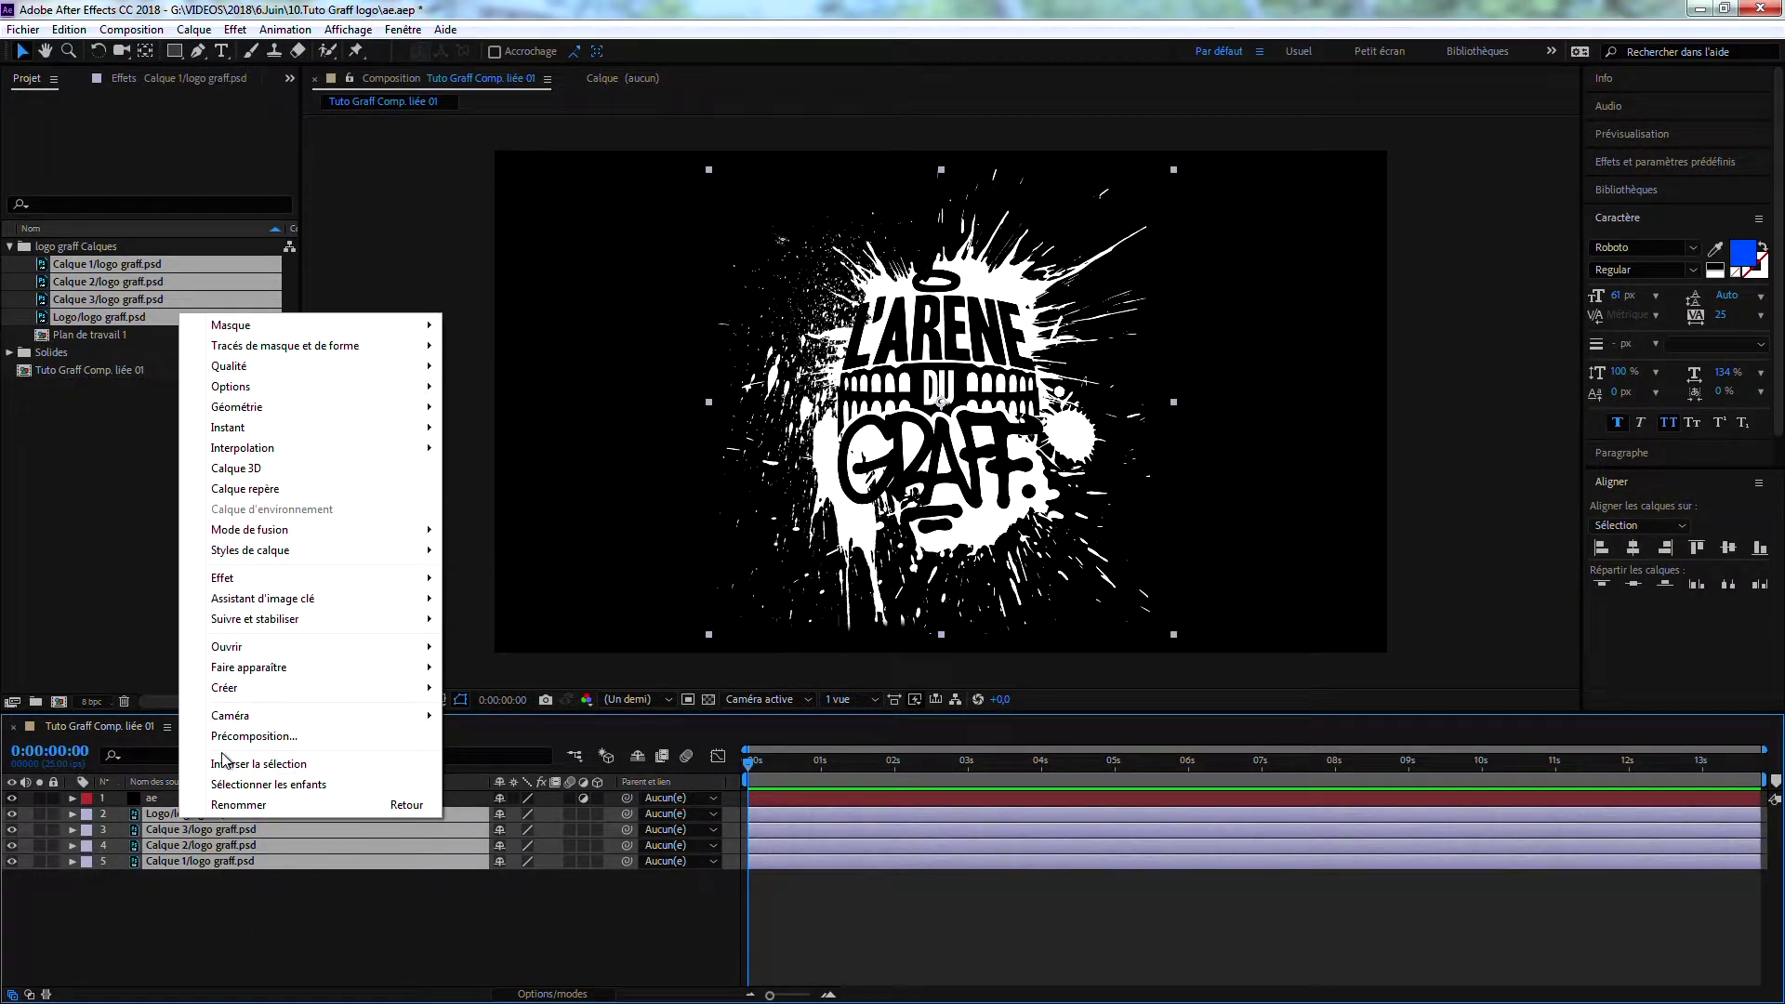
pyautogui.click(279, 761)
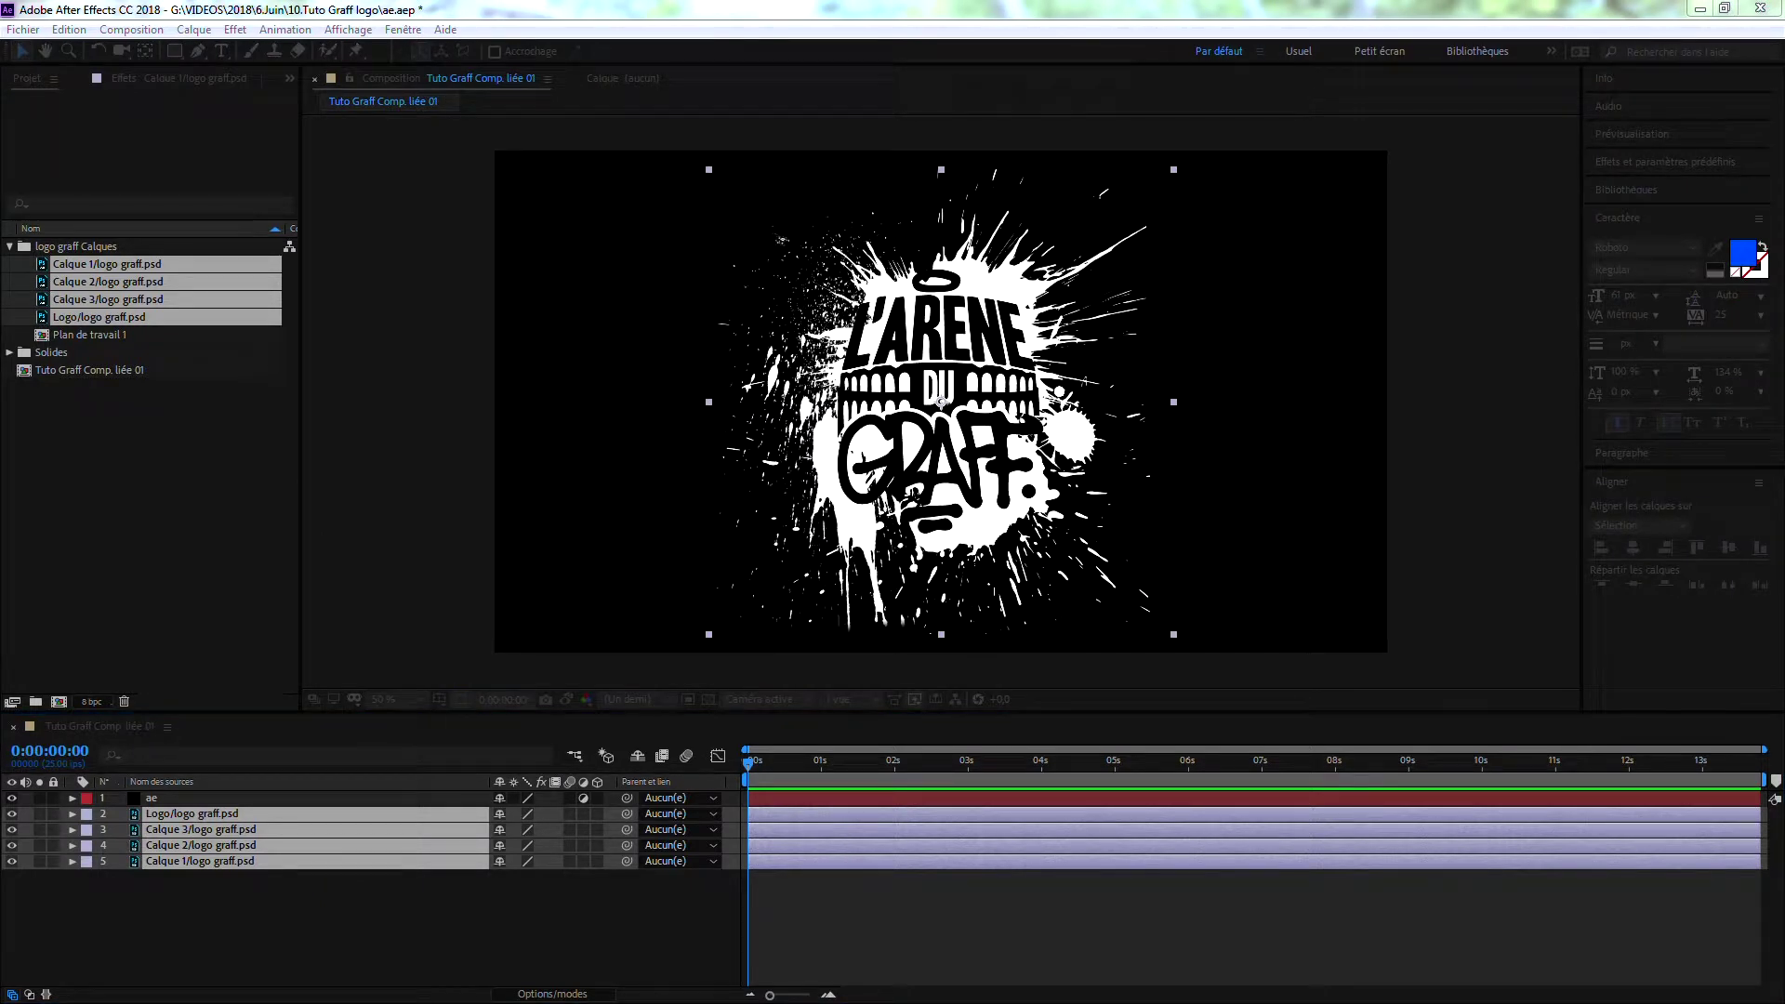
pyautogui.write('logo')
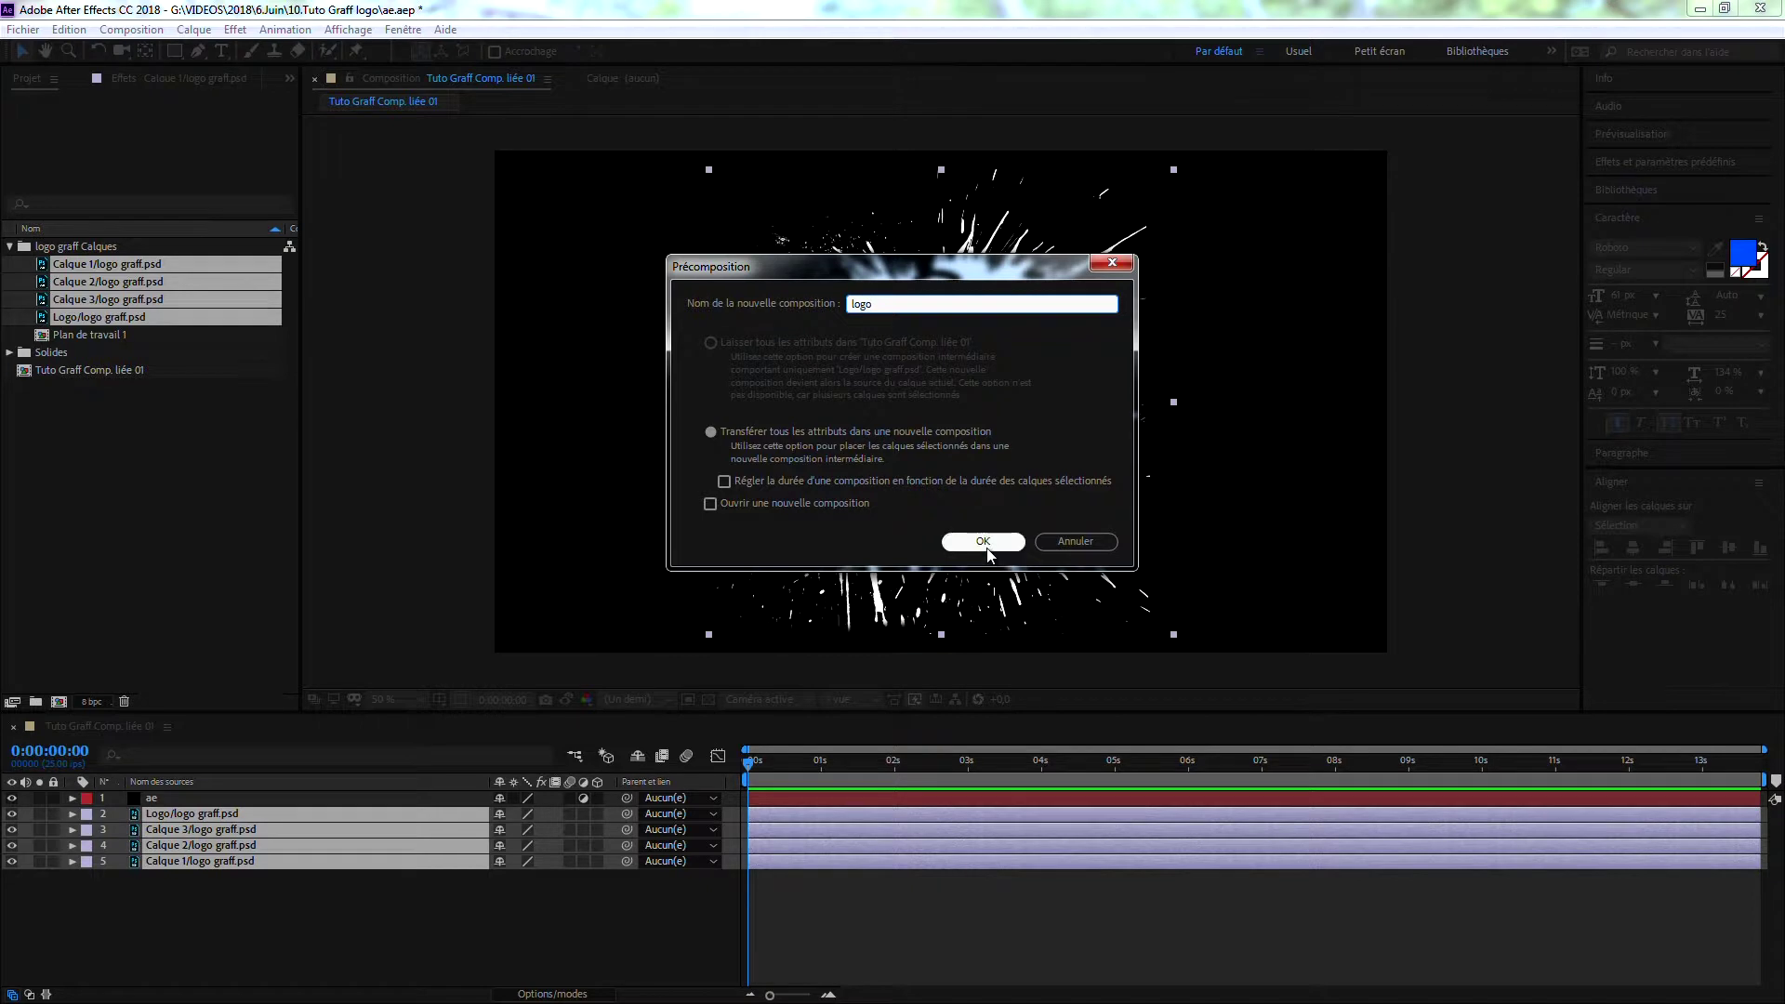
pyautogui.click(983, 541)
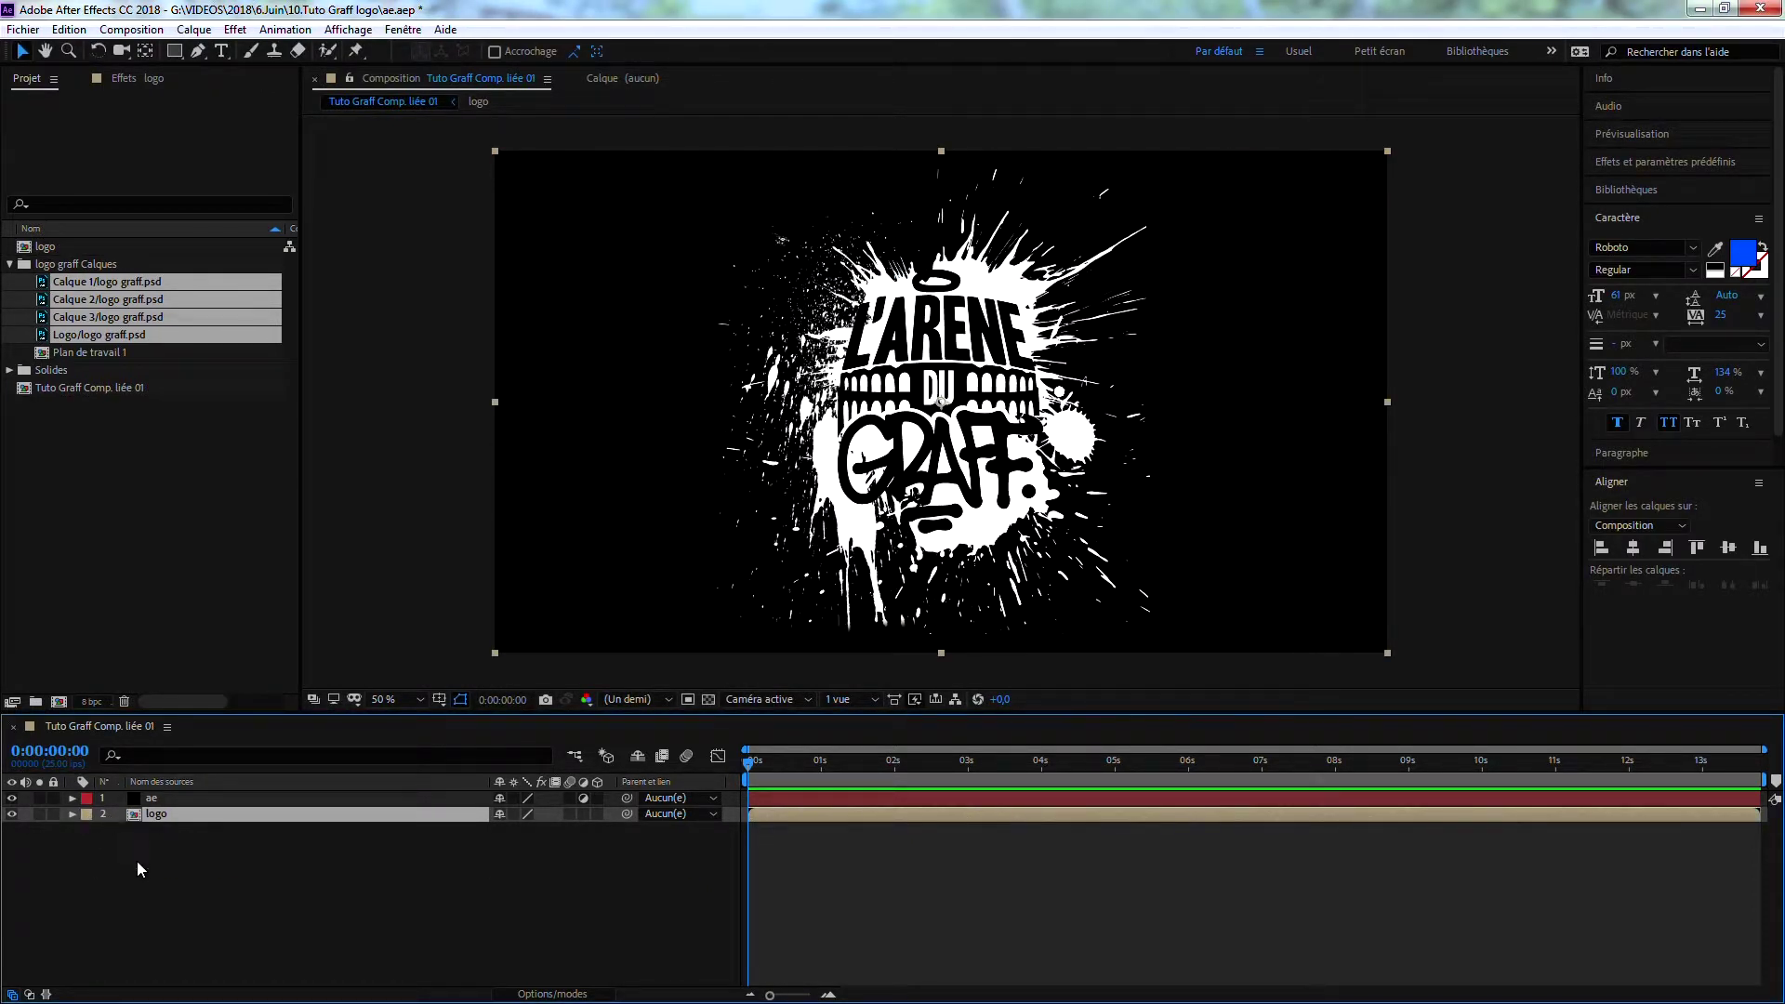
pyautogui.hotkey('ctrl', 'z')
# Step: Precompose the four selected logo graff layers into a new composition named logo, transferring all attributes to it
pyautogui.rightClick(153, 833)
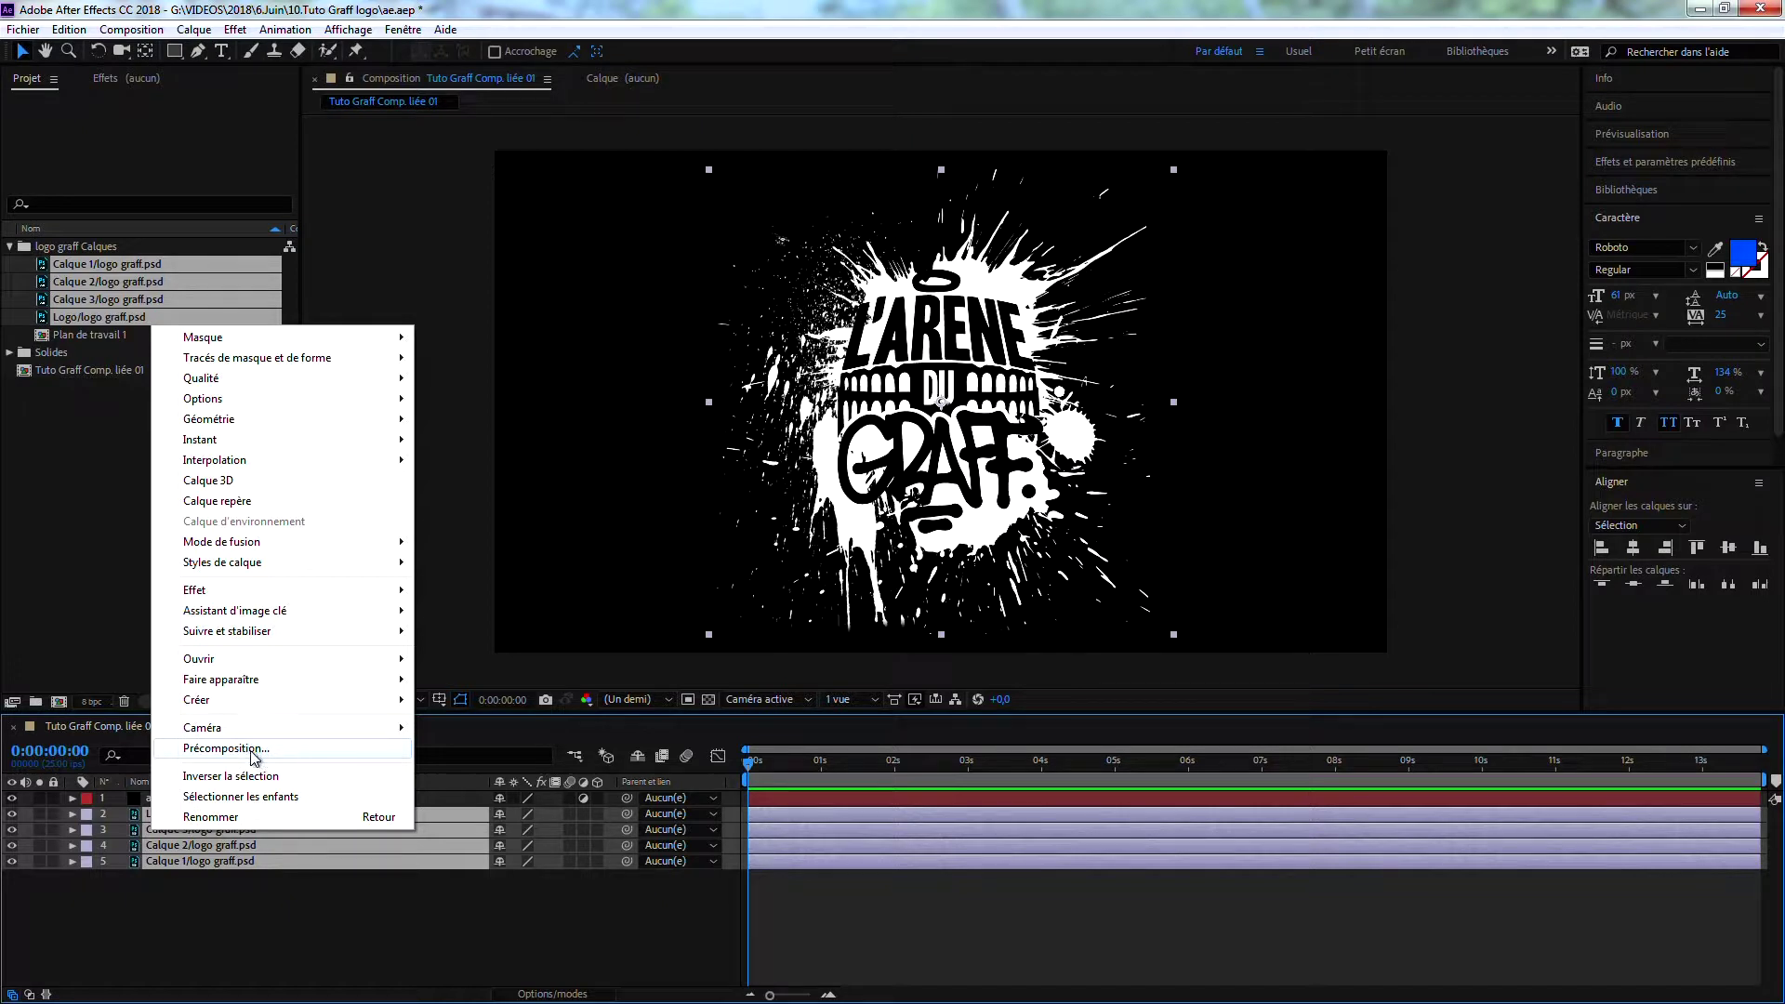
pyautogui.click(252, 751)
pyautogui.write('logo')
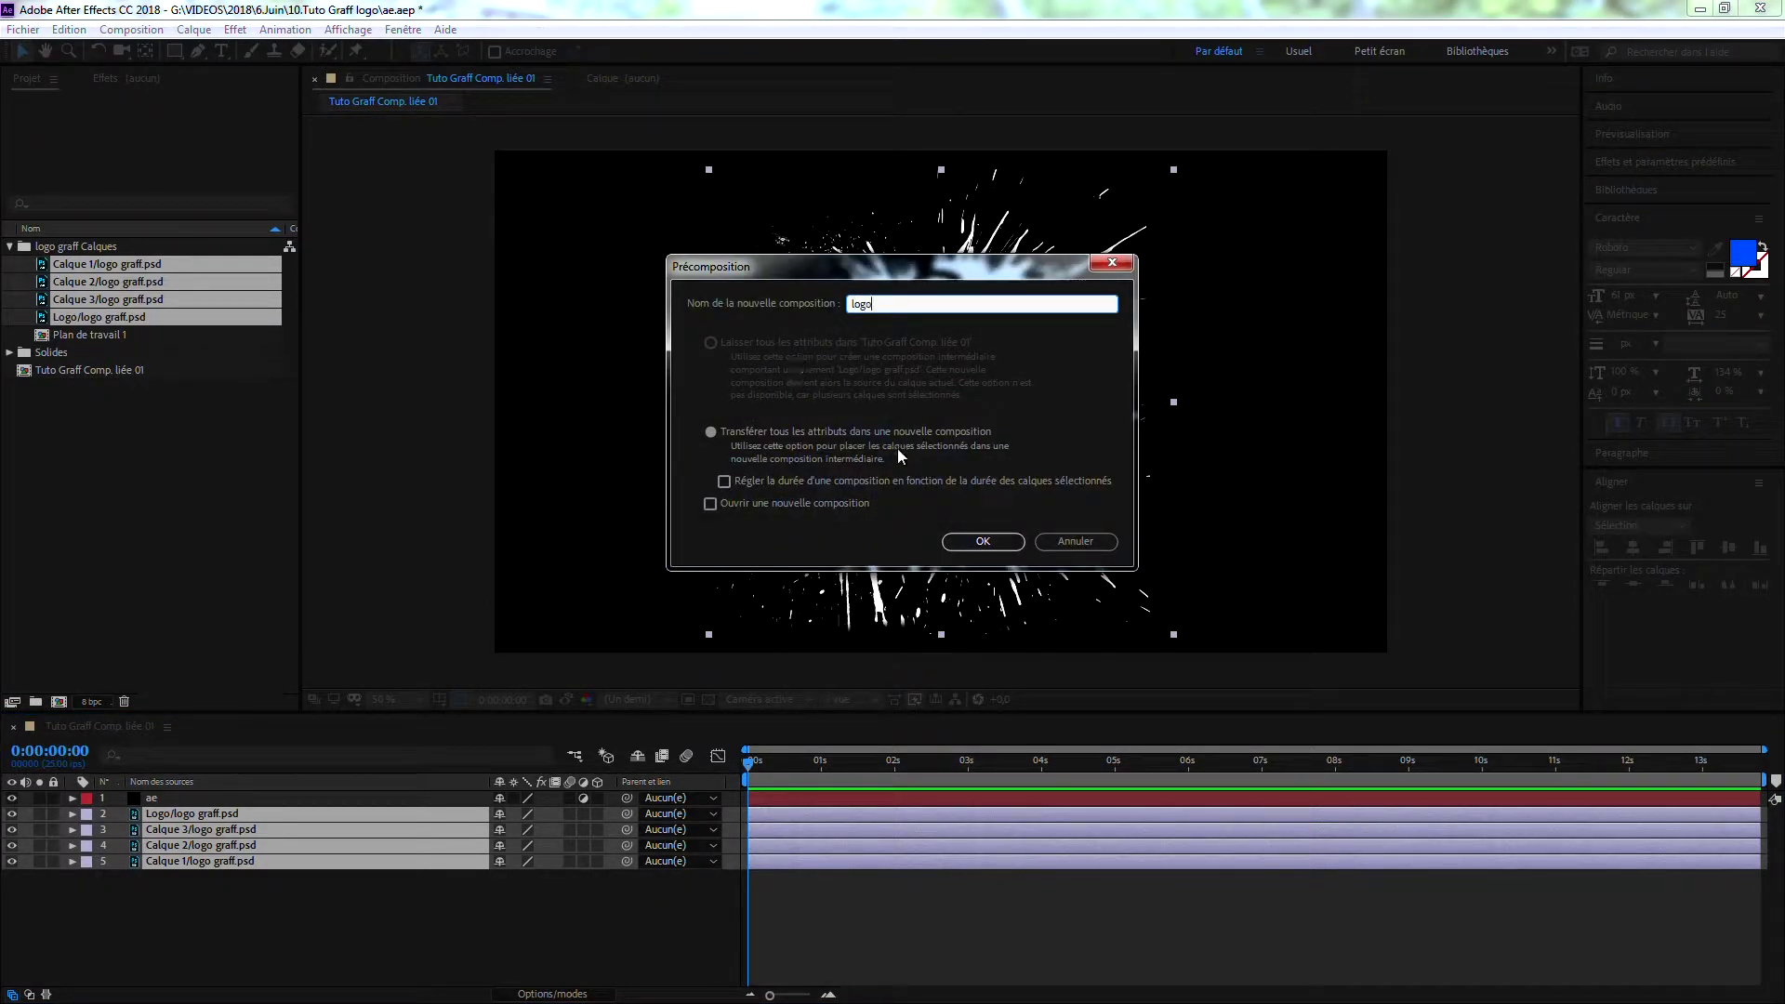
pyautogui.click(984, 541)
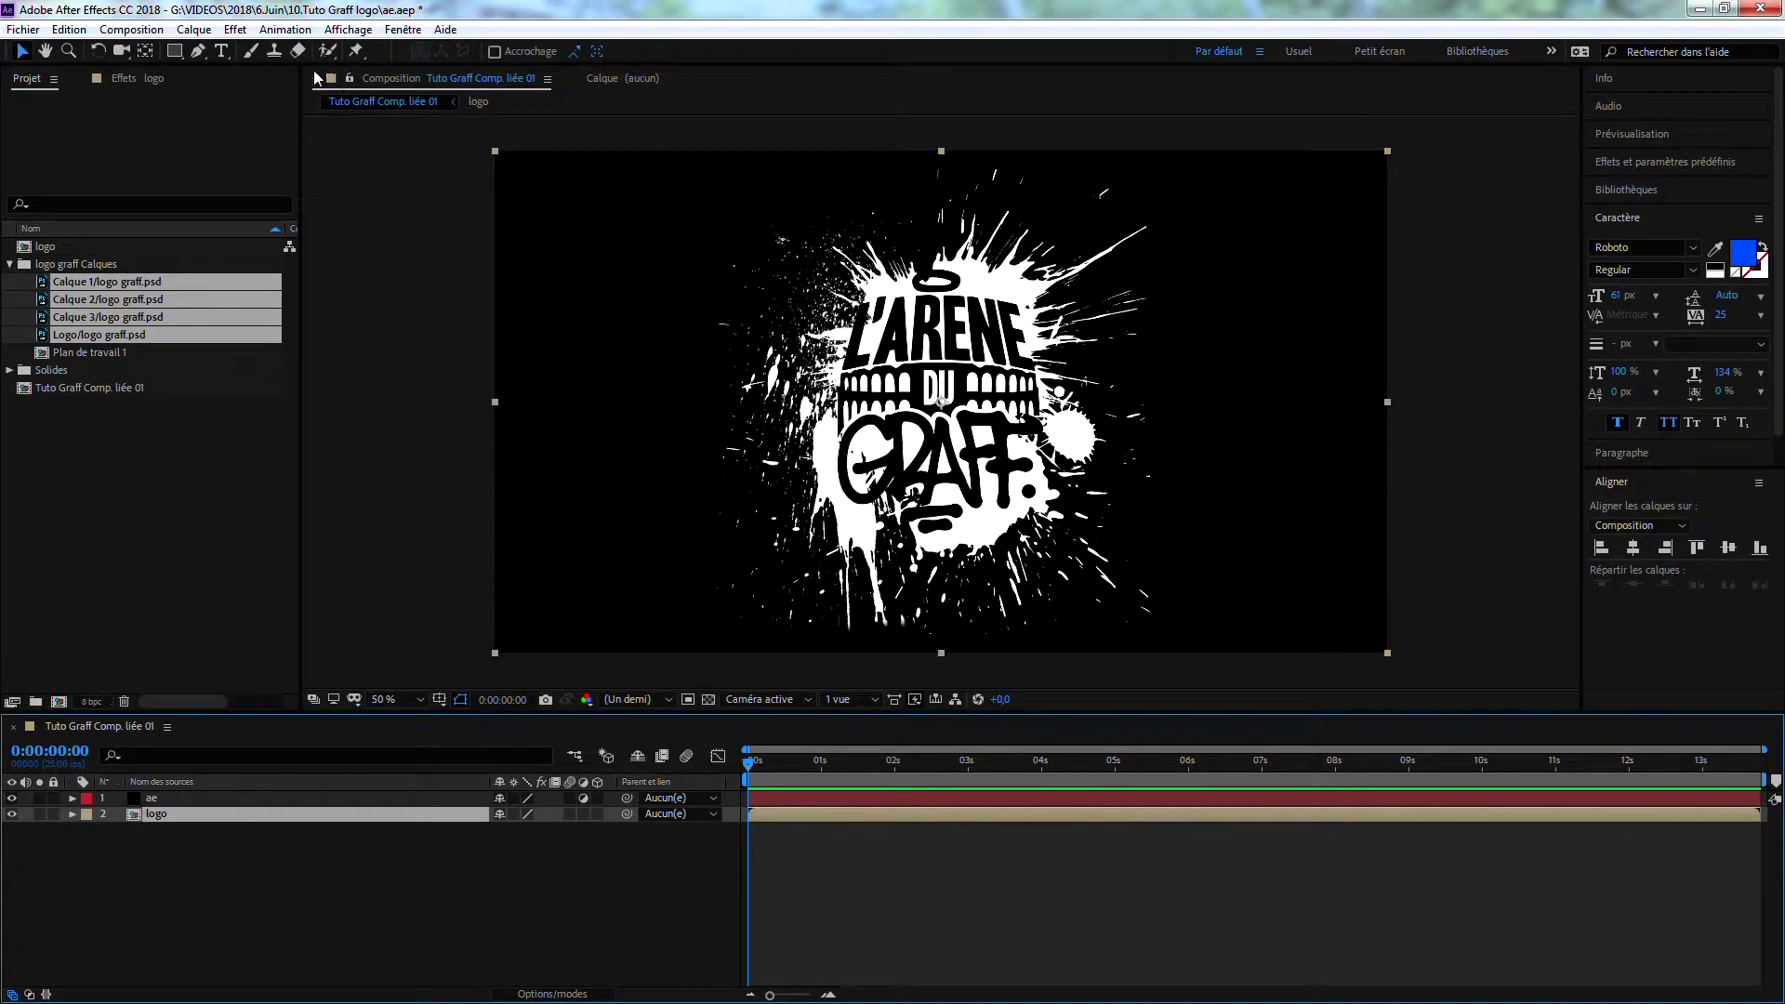
# Step: Draw an open S-shaped Pen mask path on the logo layer, running across L'ARÈNE, back above GRAFF, around it and underneath
pyautogui.click(198, 52)
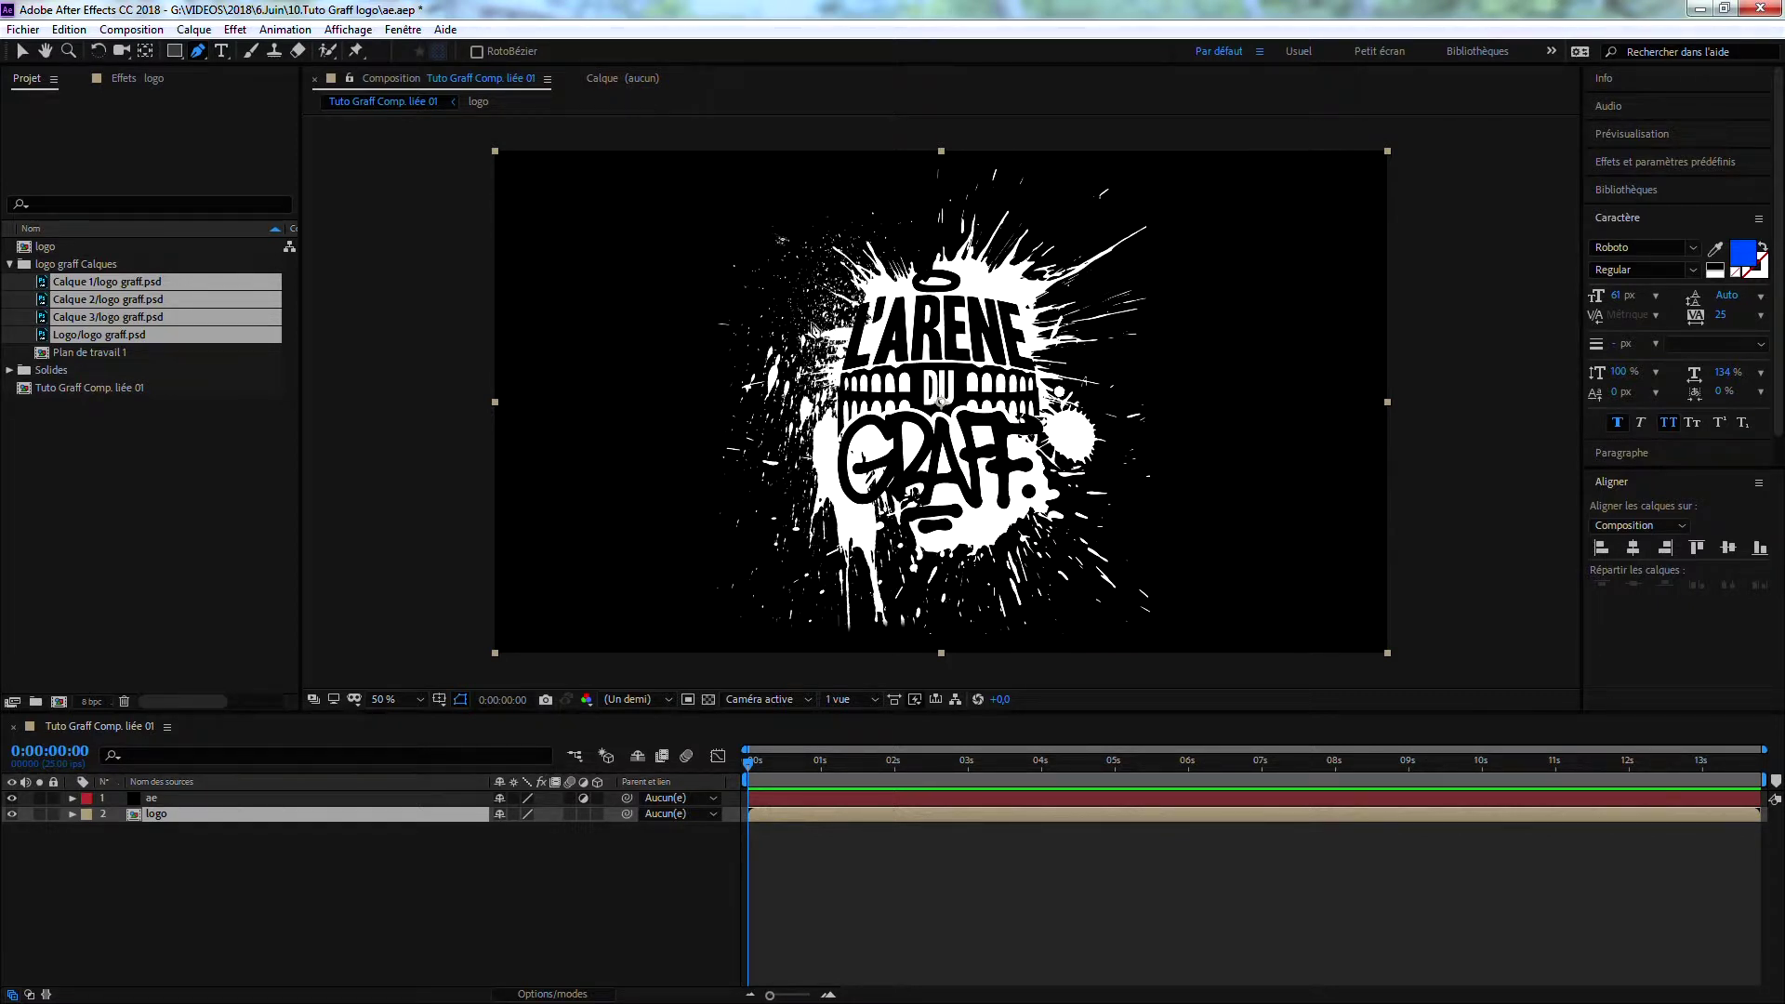
pyautogui.click(810, 315)
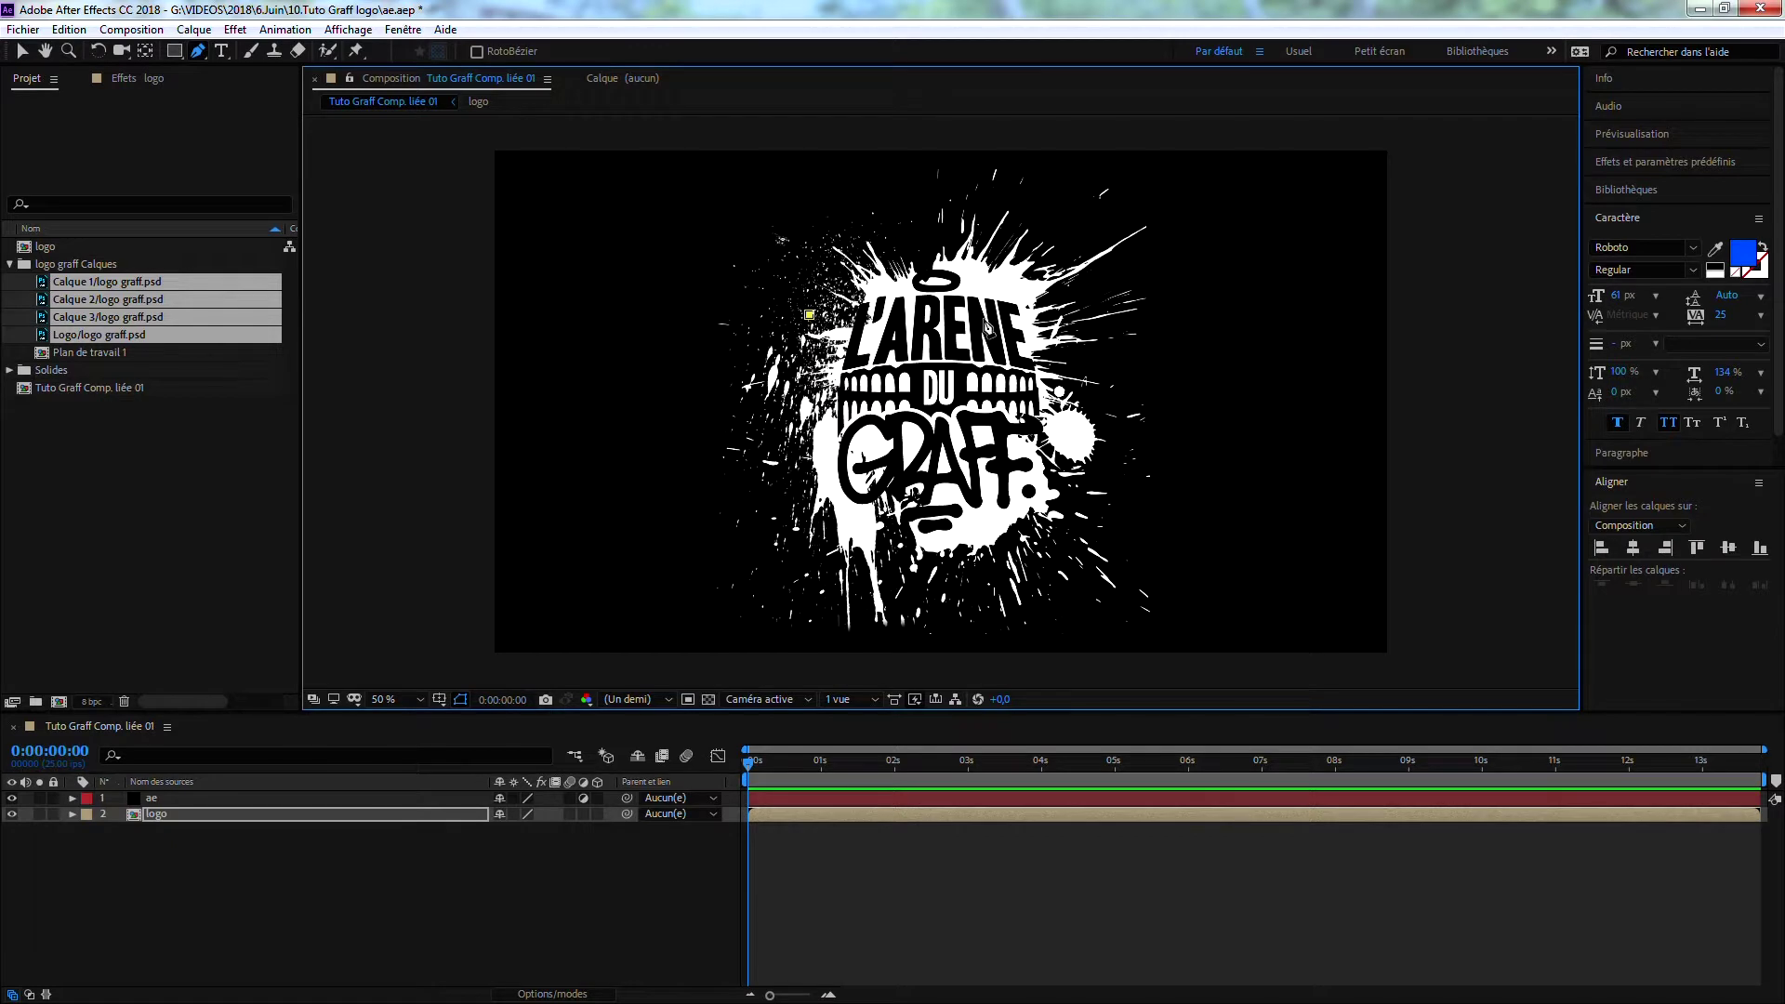
pyautogui.click(1020, 311)
pyautogui.moveTo(1070, 357); pyautogui.dragTo(1112, 308)
pyautogui.moveTo(1069, 357); pyautogui.dragTo(1047, 371)
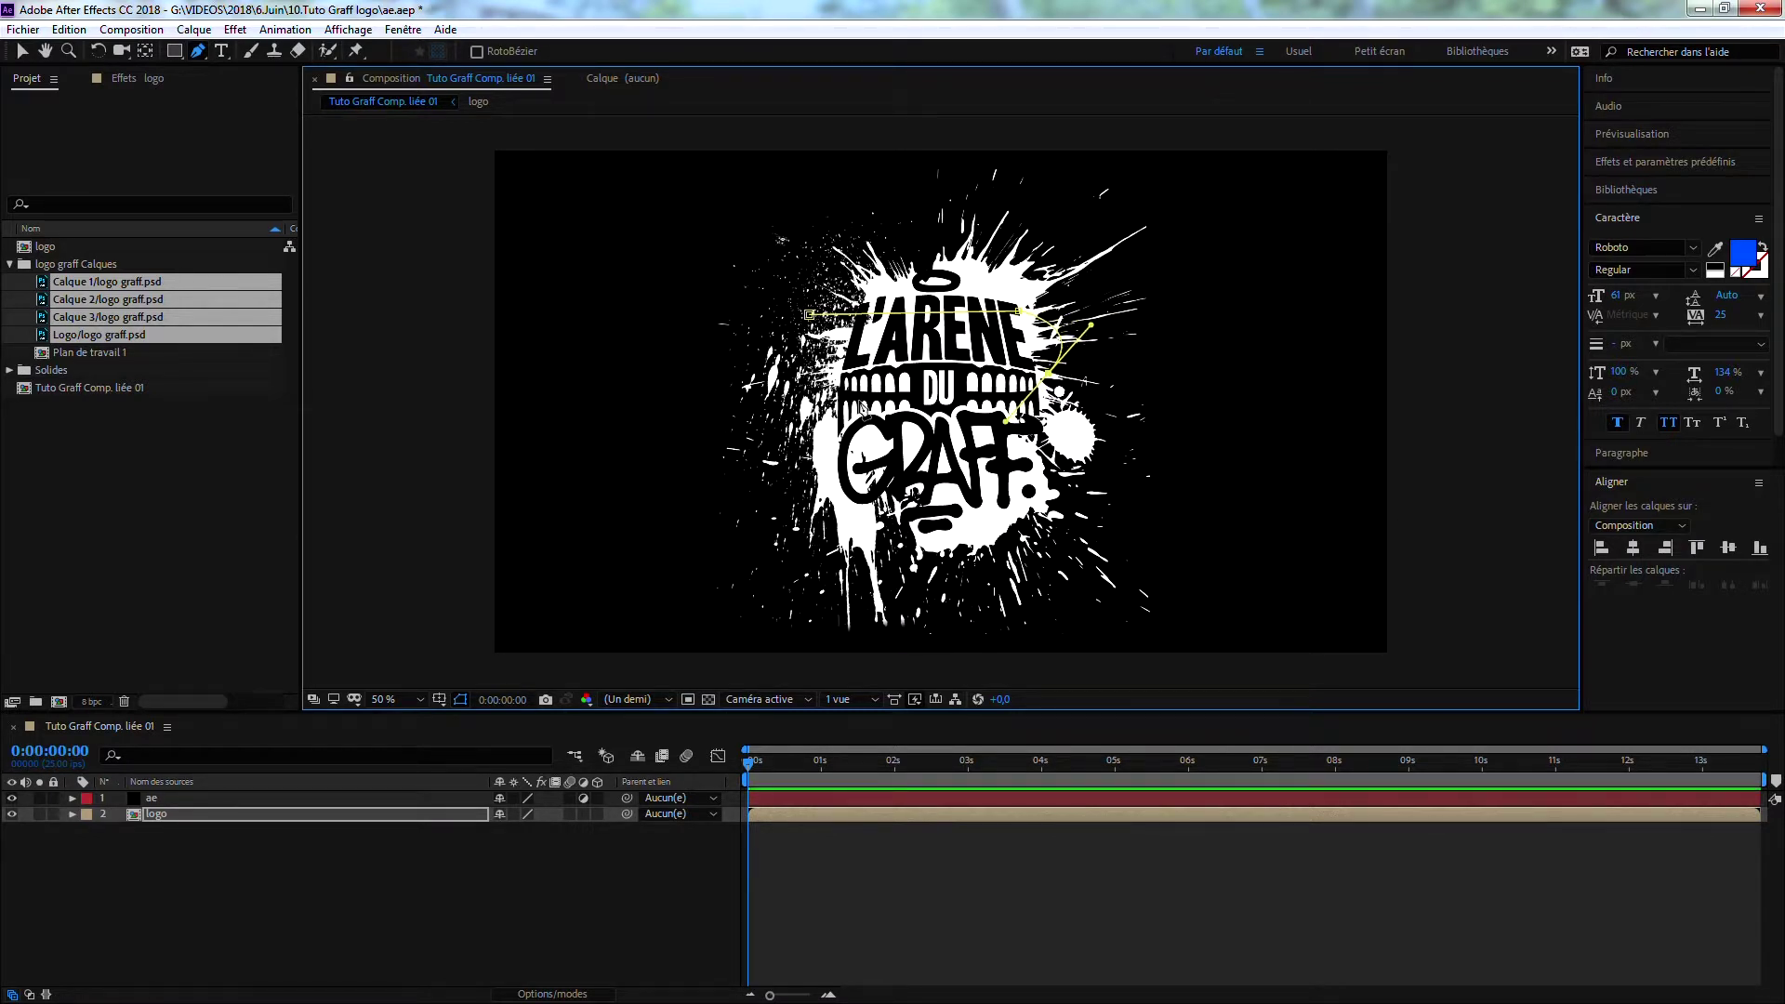
pyautogui.click(841, 414)
pyautogui.moveTo(827, 420); pyautogui.dragTo(810, 432)
pyautogui.moveTo(806, 493); pyautogui.dragTo(819, 508)
pyautogui.moveTo(935, 530); pyautogui.dragTo(1047, 538)
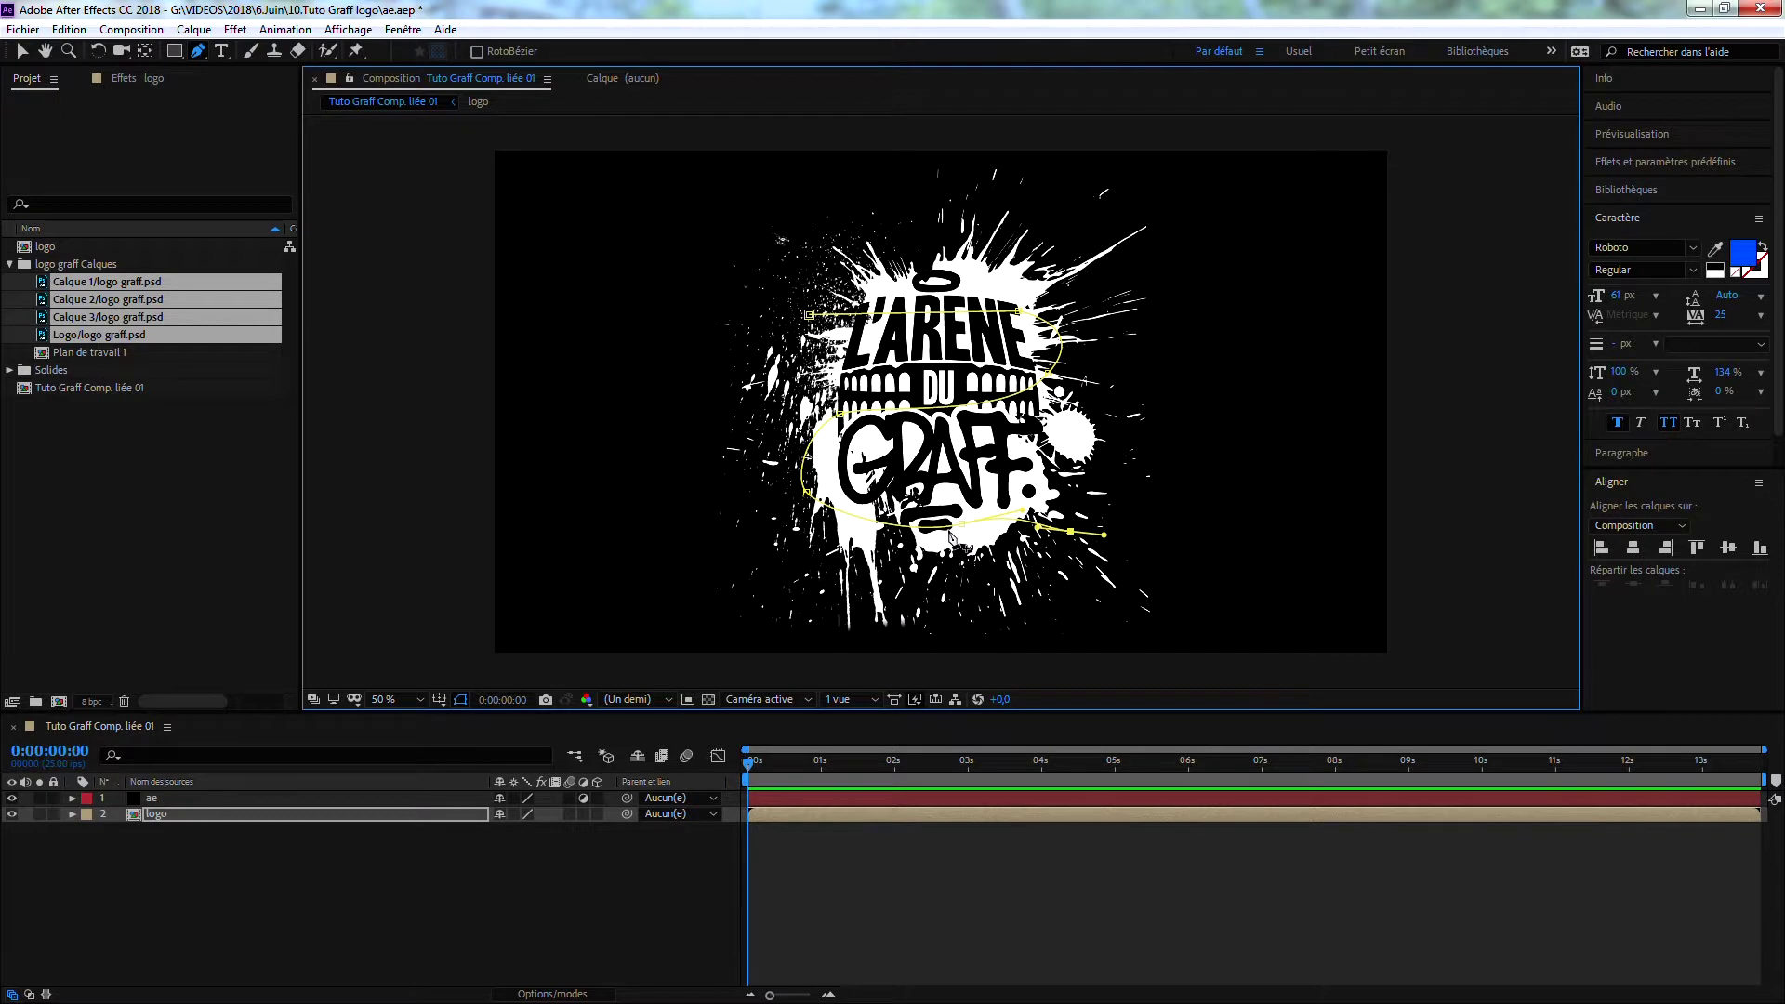
# Step: Refine the mask path by adjusting its points near the start of GRAFF and the end of L'ARÈNE to smooth the curves
pyautogui.click(842, 420)
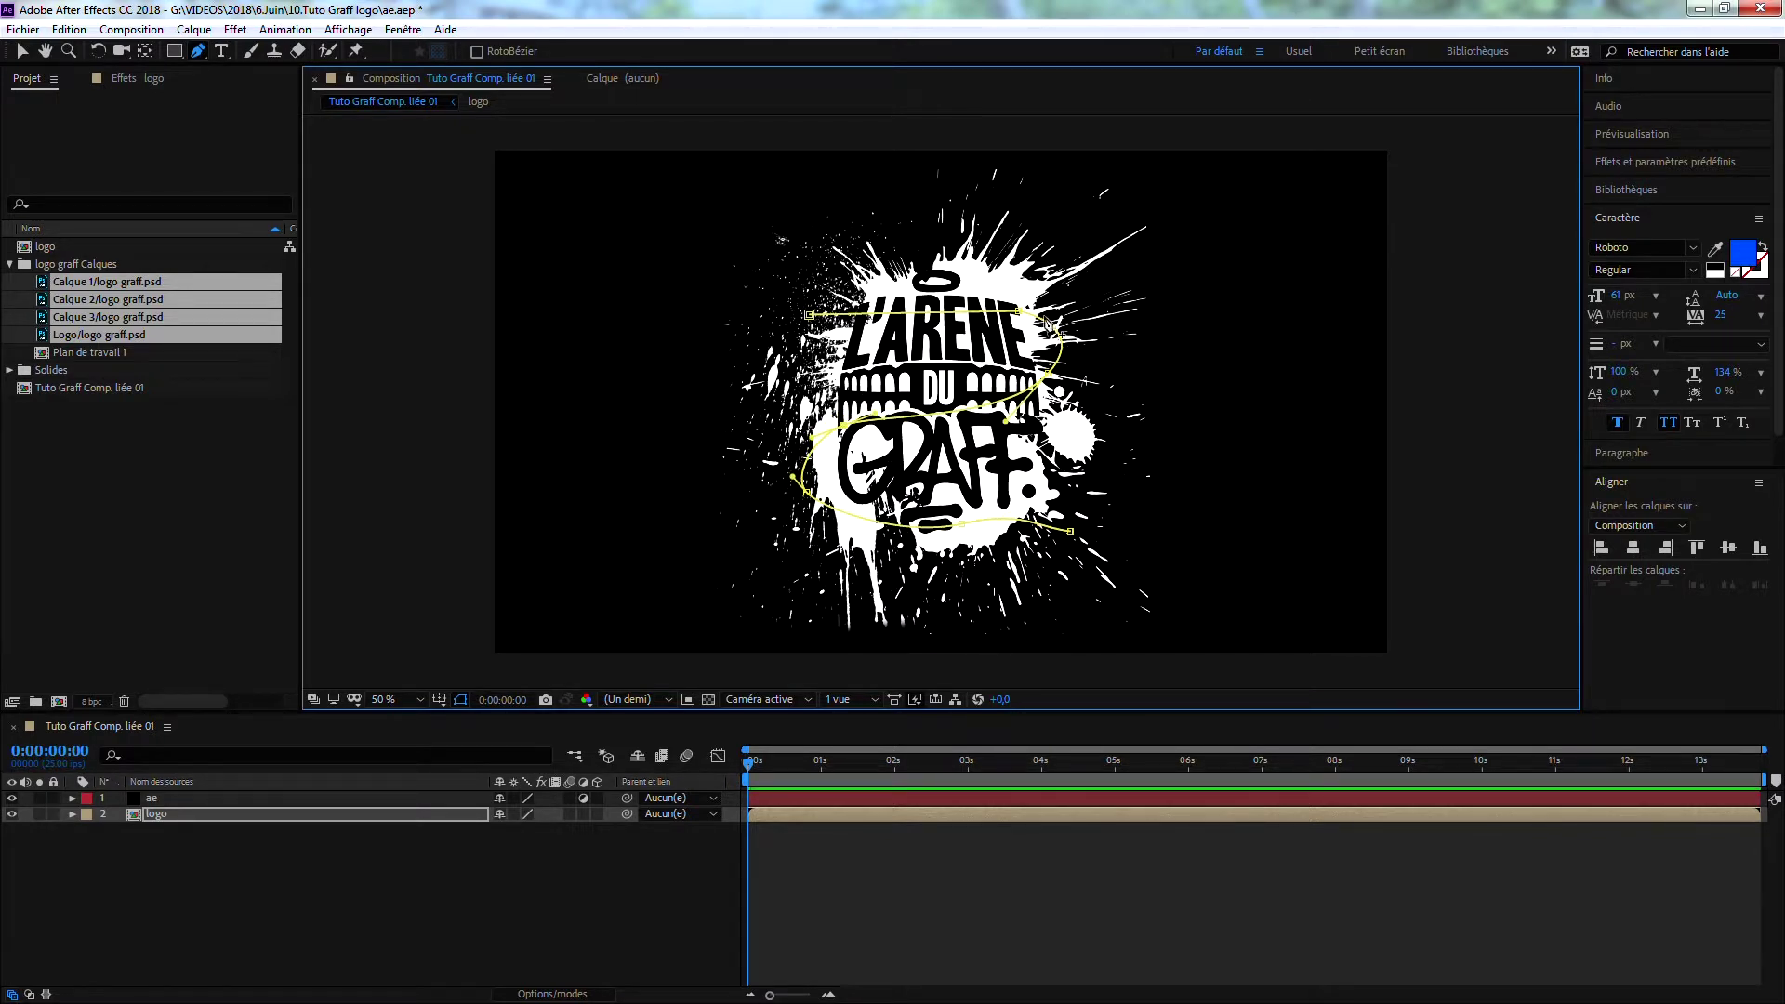
pyautogui.moveTo(1019, 311); pyautogui.dragTo(965, 313)
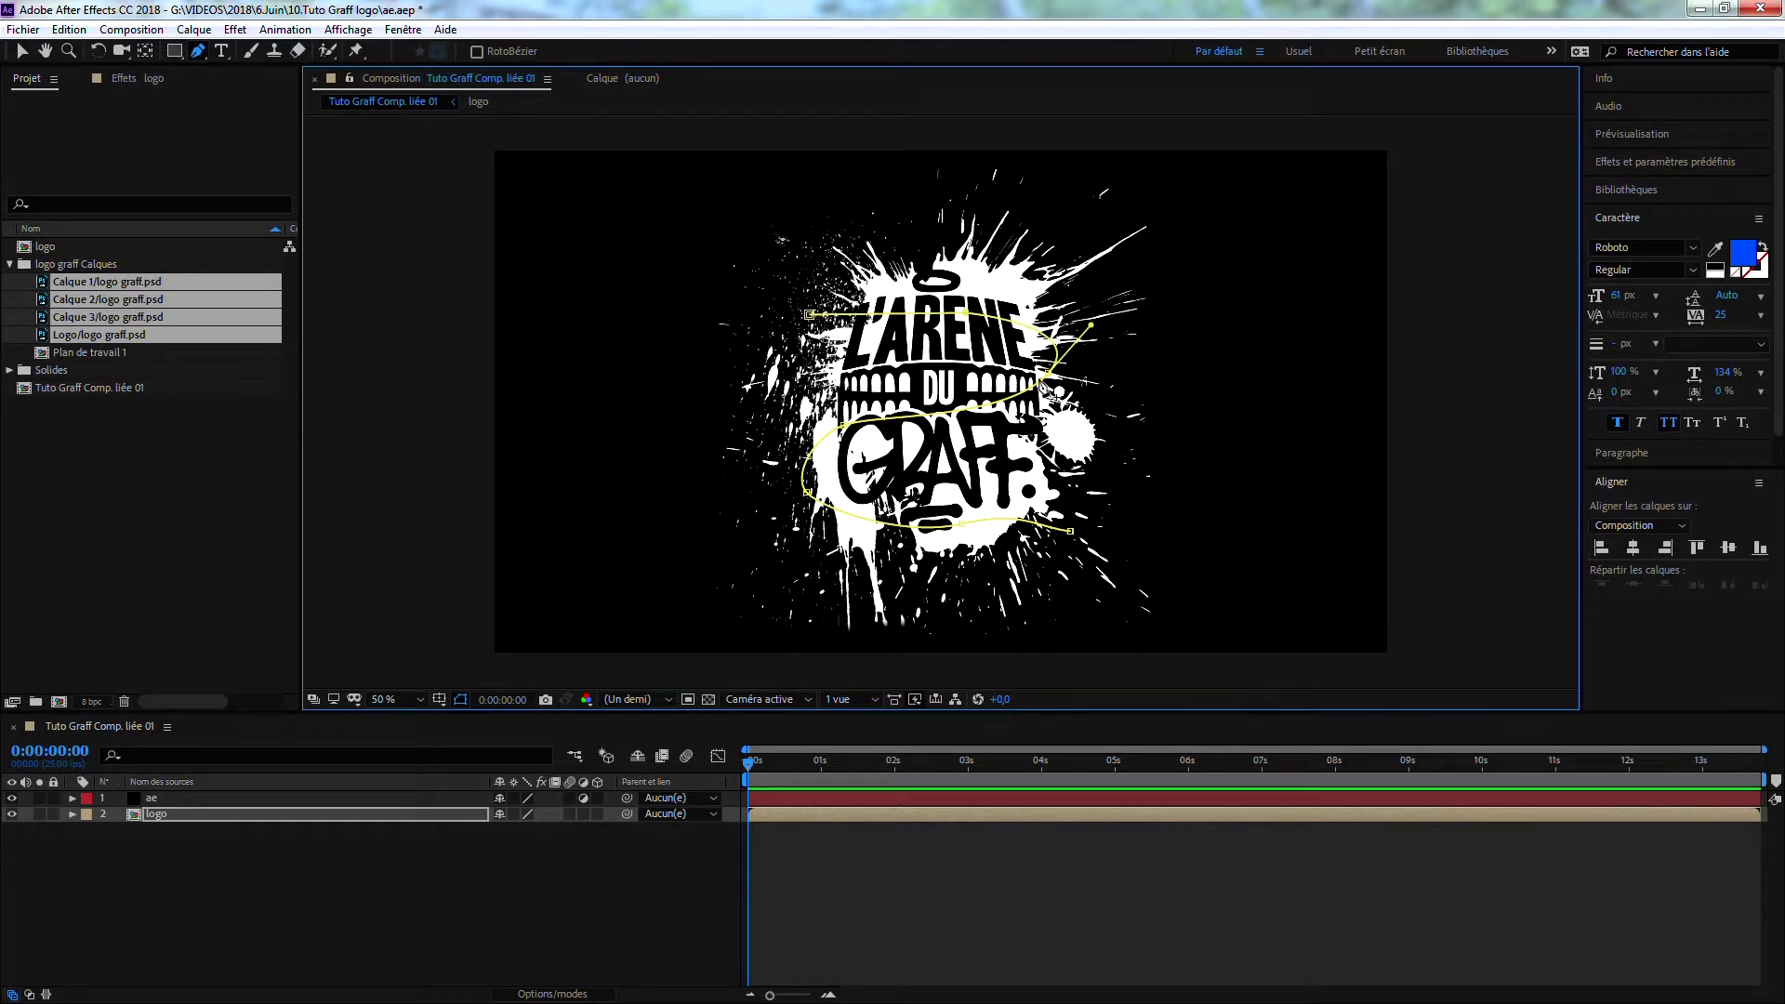
pyautogui.moveTo(1050, 374); pyautogui.dragTo(1049, 366)
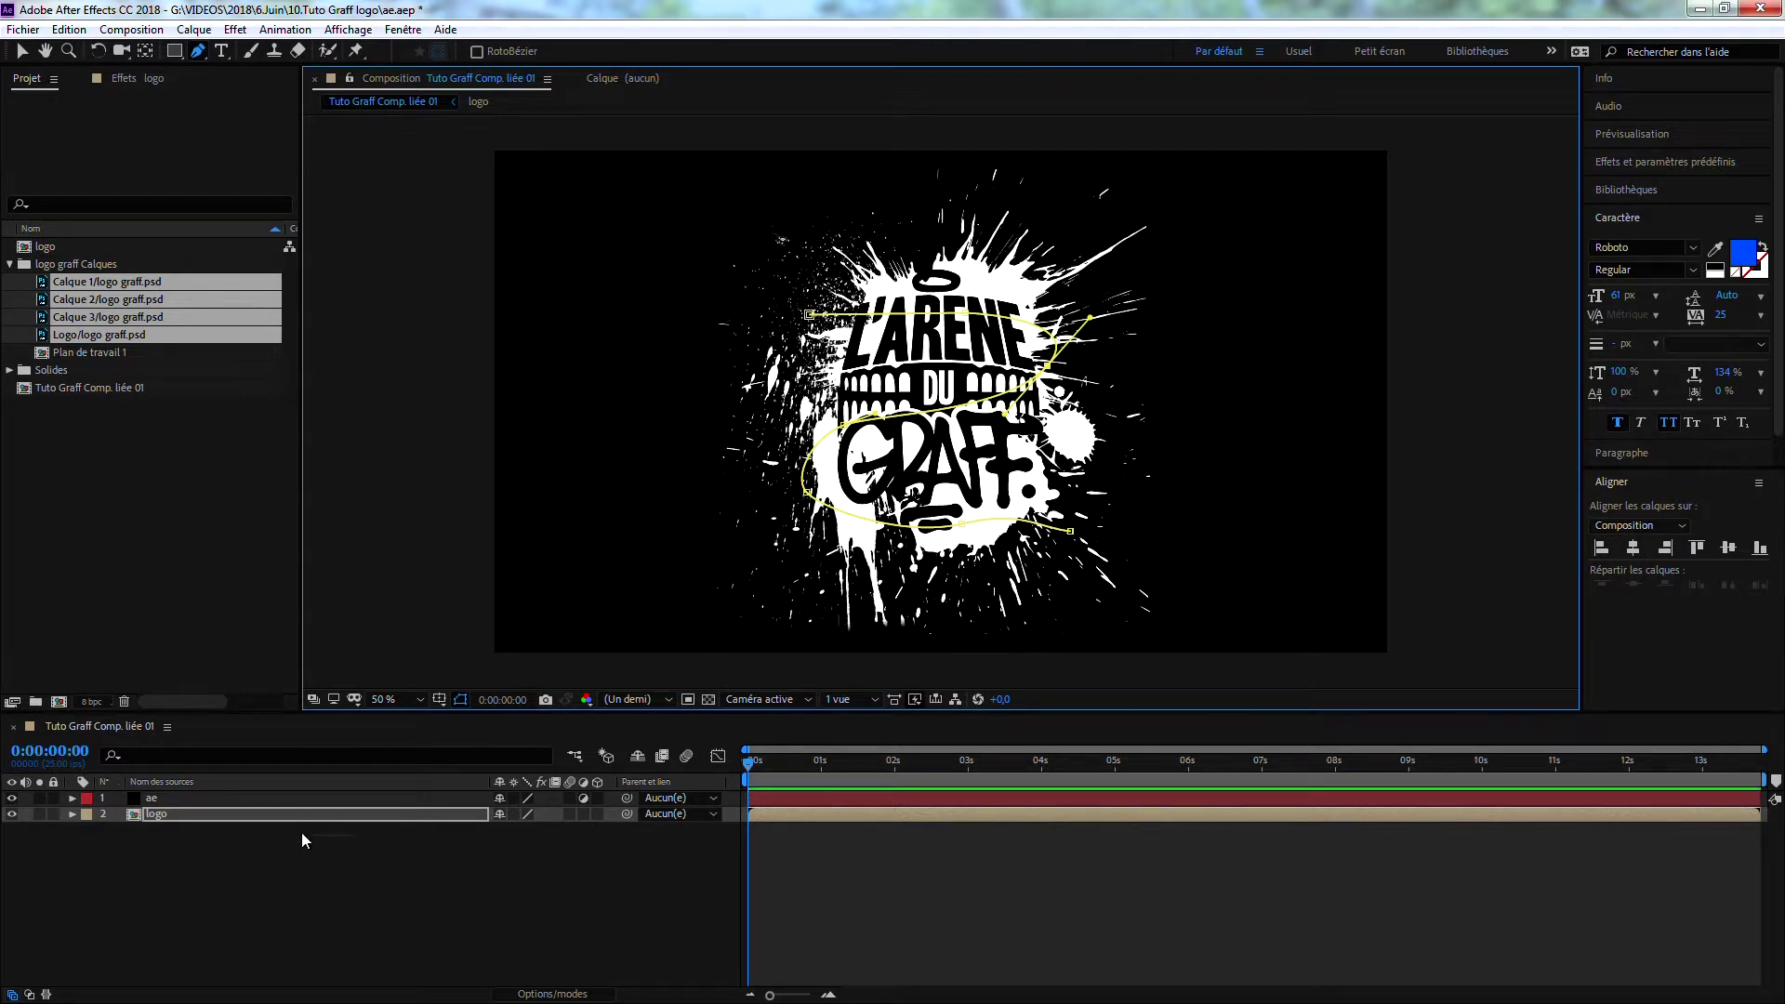
# Step: Find the Trait generation effect and apply it to the logo layer
pyautogui.click(72, 816)
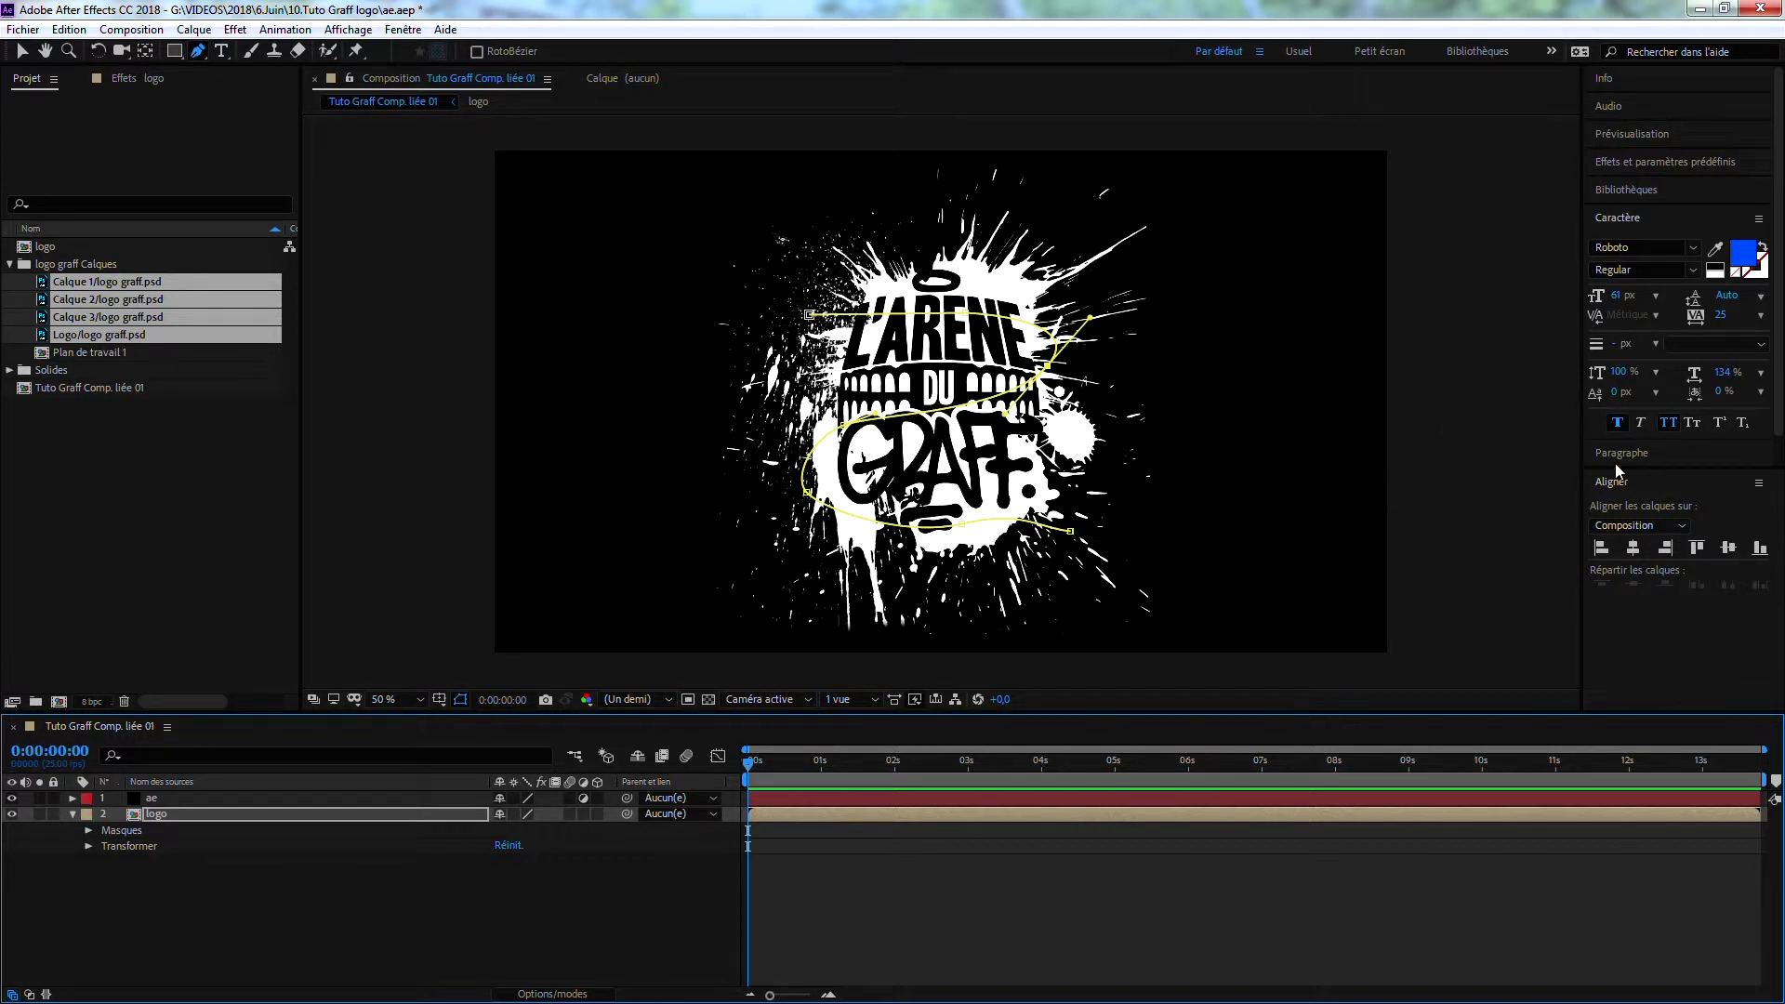
pyautogui.moveTo(1618, 468); pyautogui.dragTo(1620, 538)
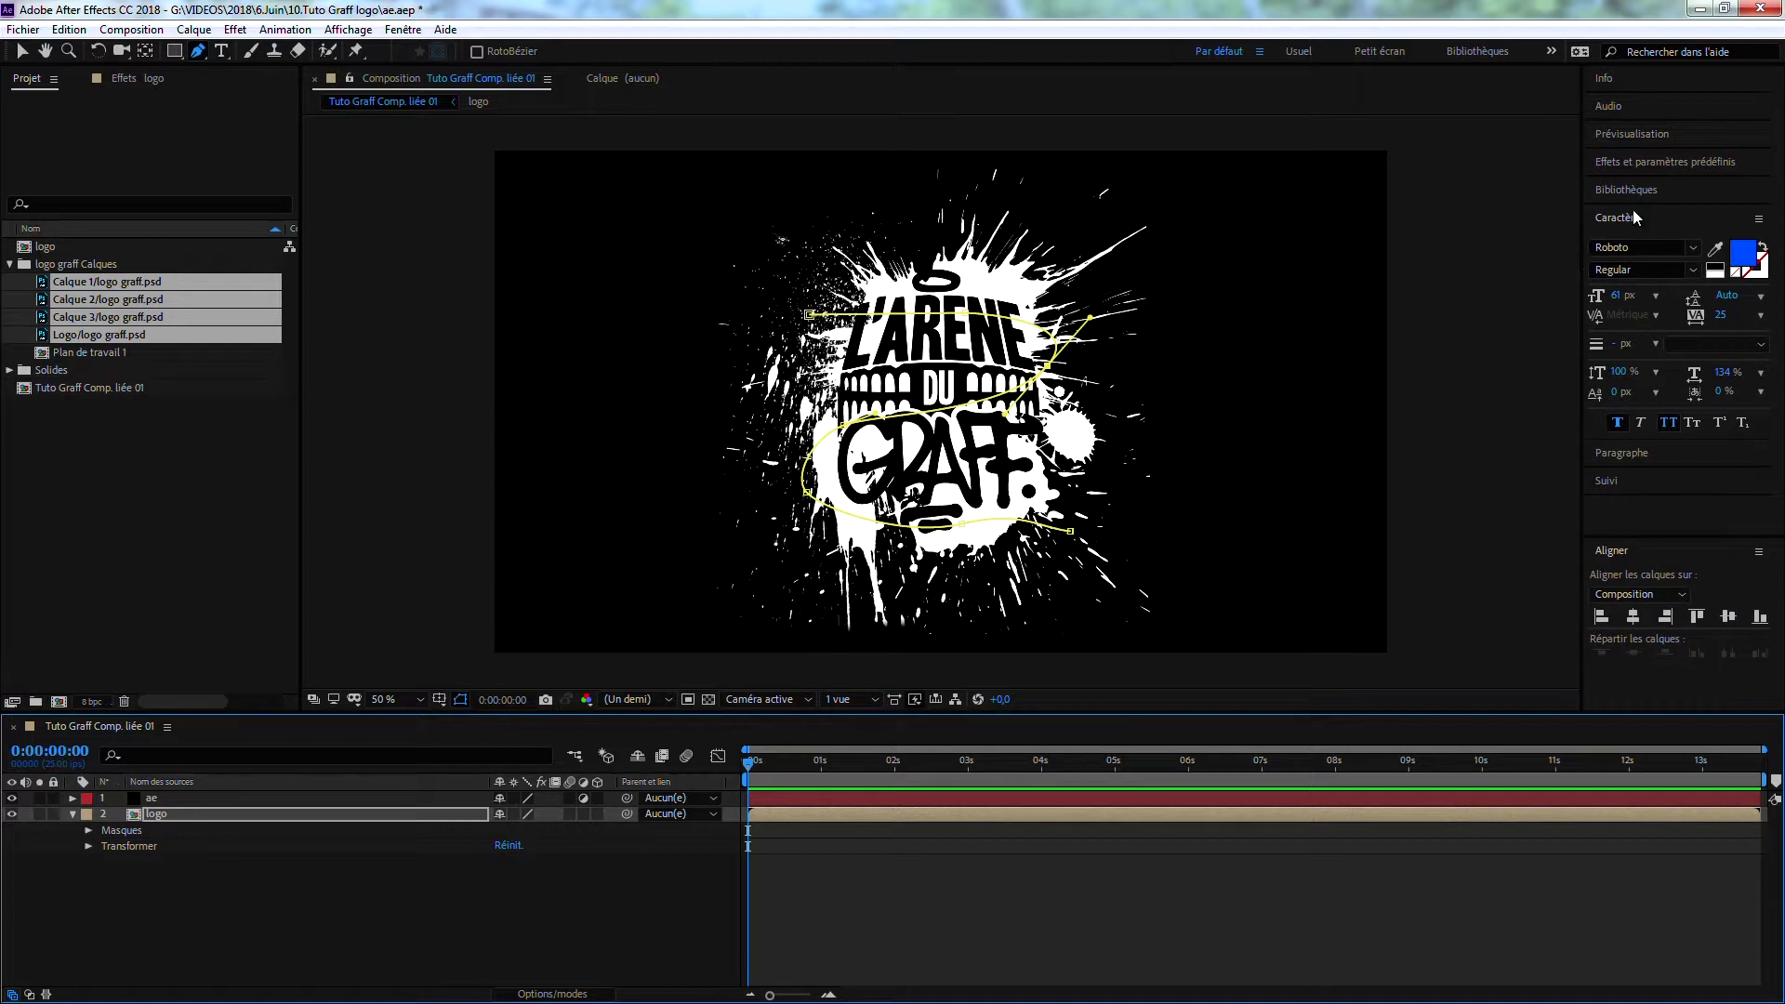
pyautogui.click(1631, 165)
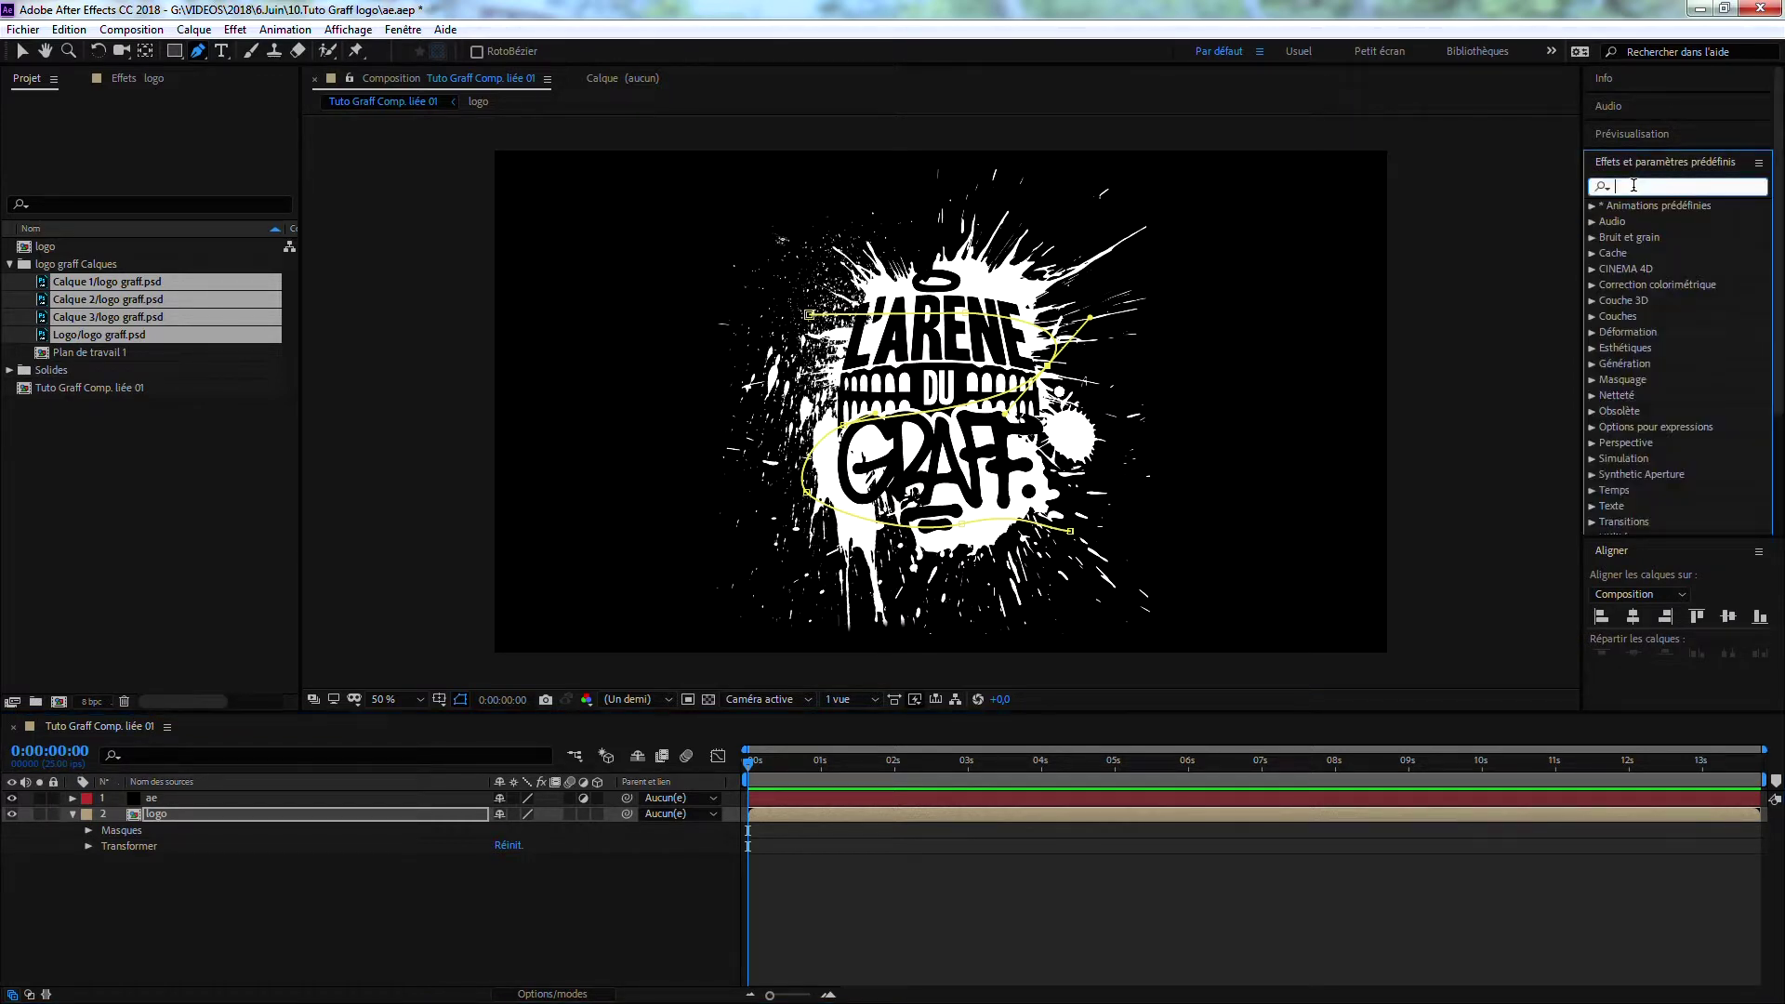
pyautogui.write('tra')
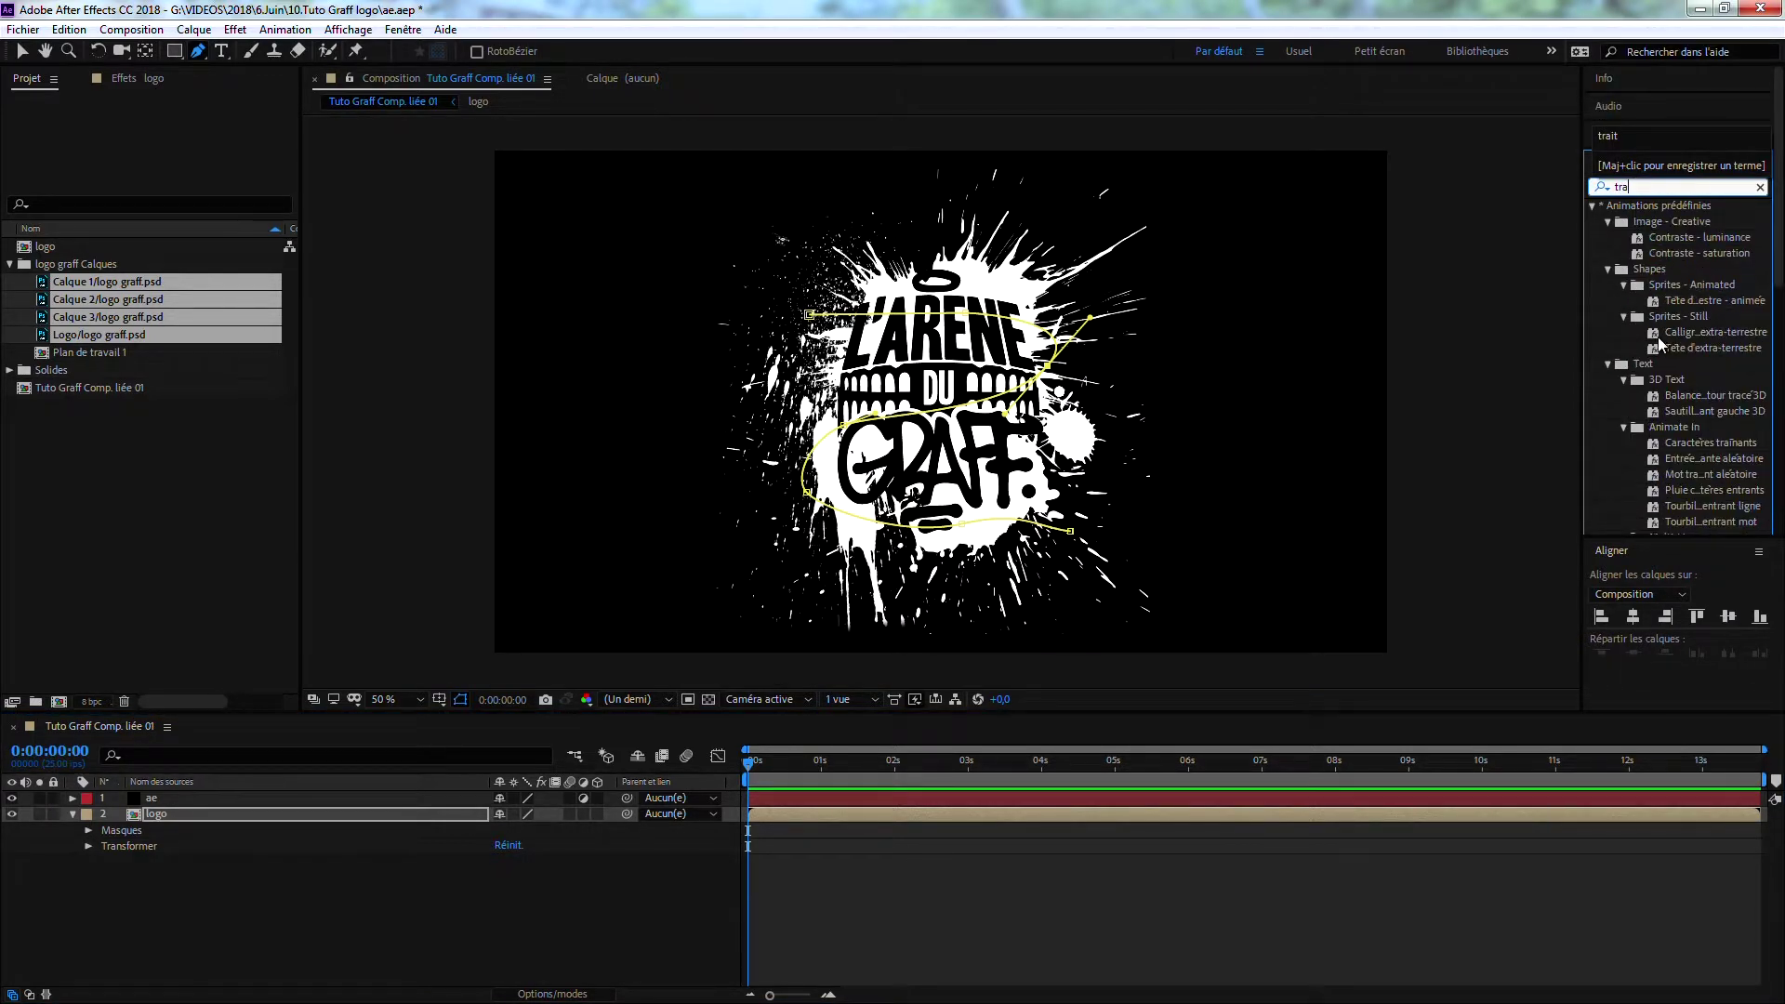
pyautogui.write('it')
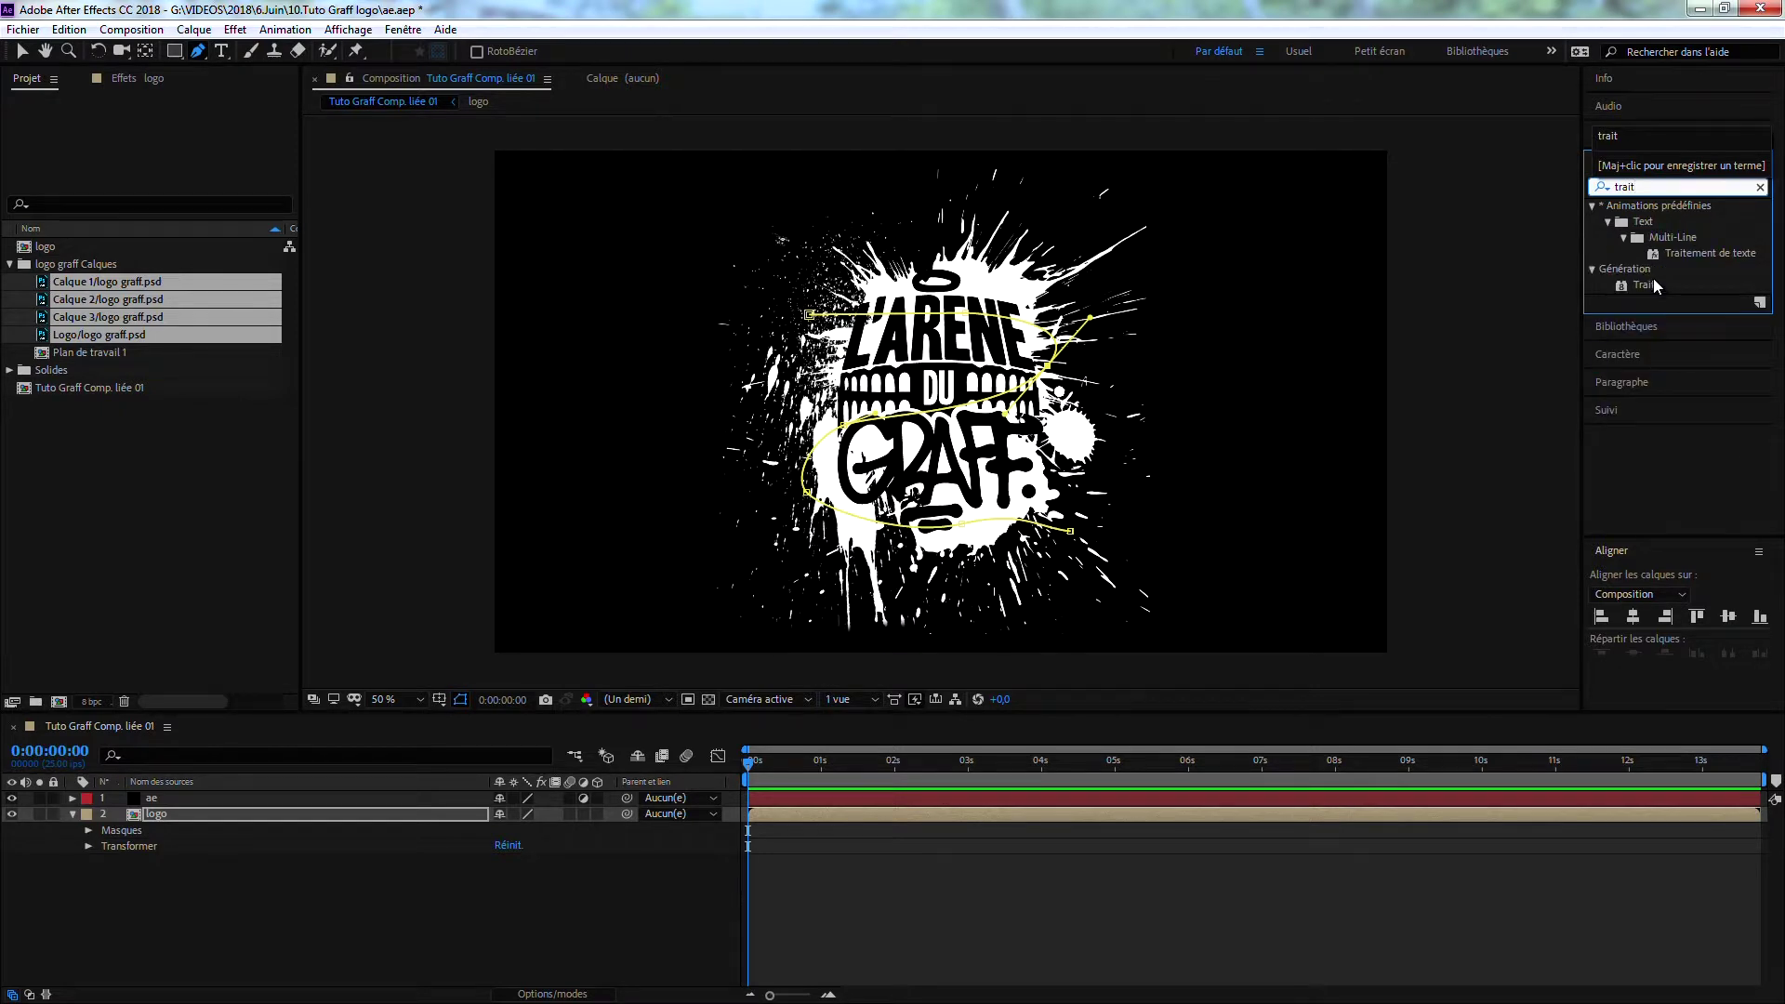
pyautogui.click(1651, 284)
pyautogui.moveTo(1649, 286); pyautogui.dragTo(1014, 433)
pyautogui.press('v')
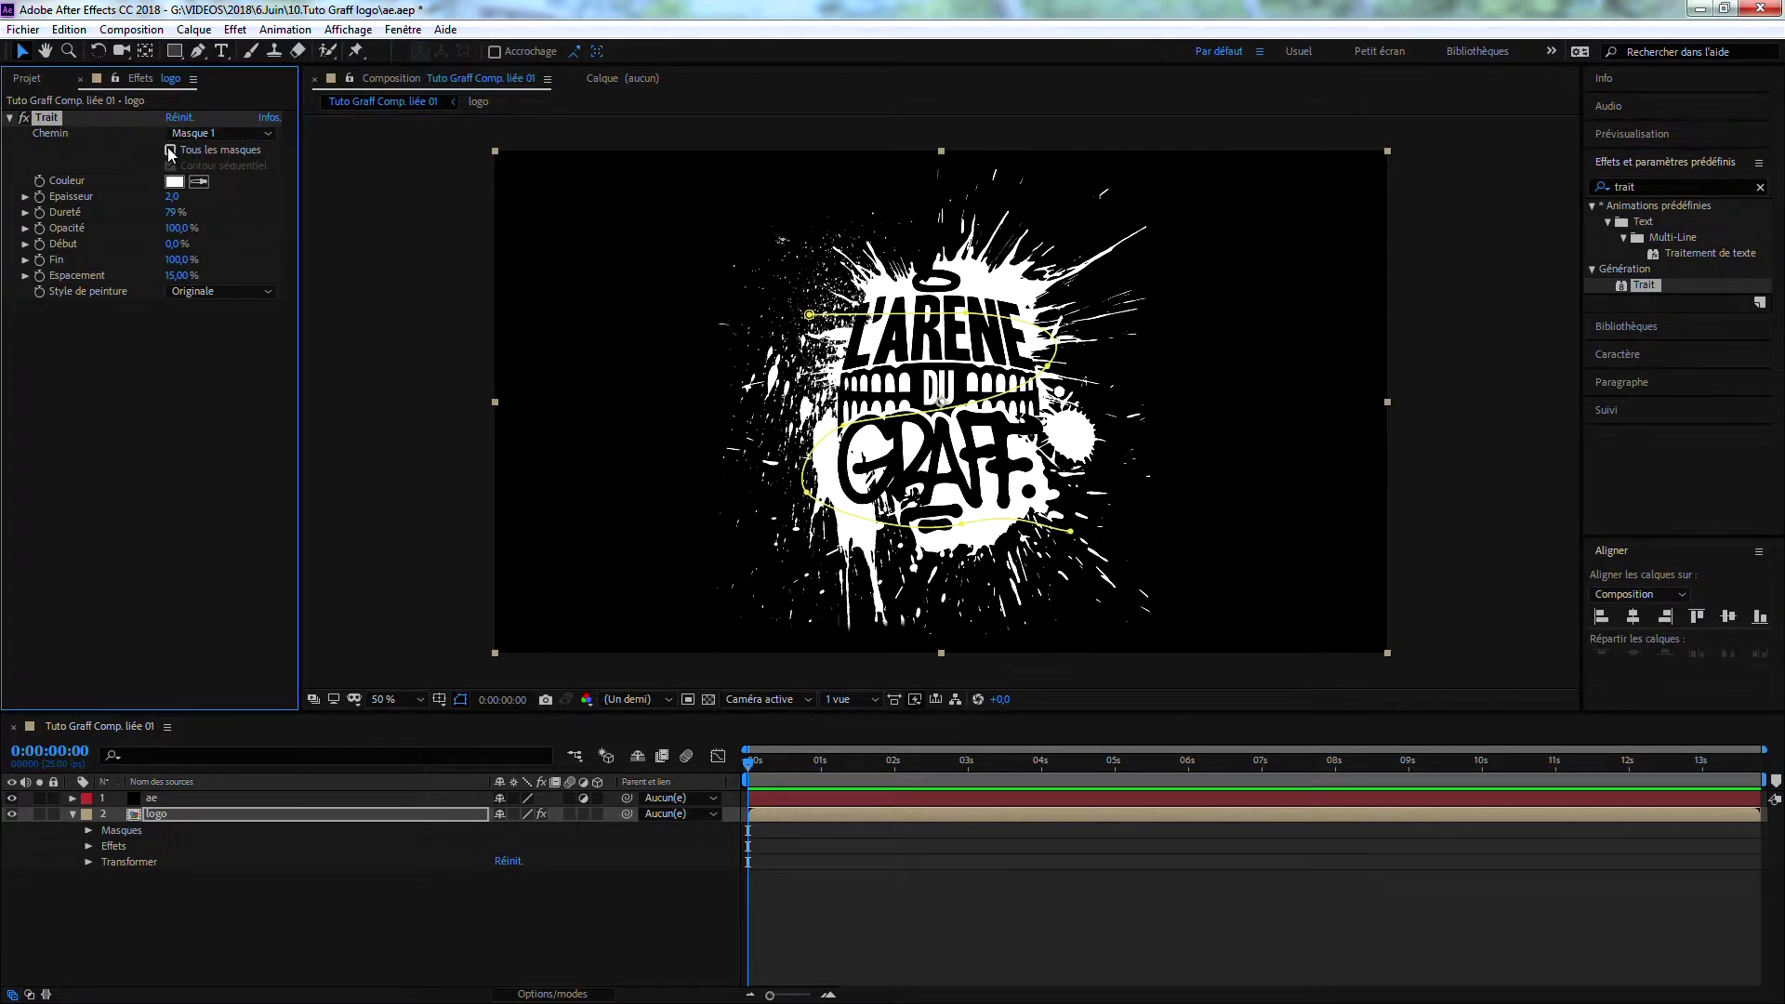
# Step: Check the Trait effect's path and mask options, and reset the effect to its defaults
pyautogui.click(191, 136)
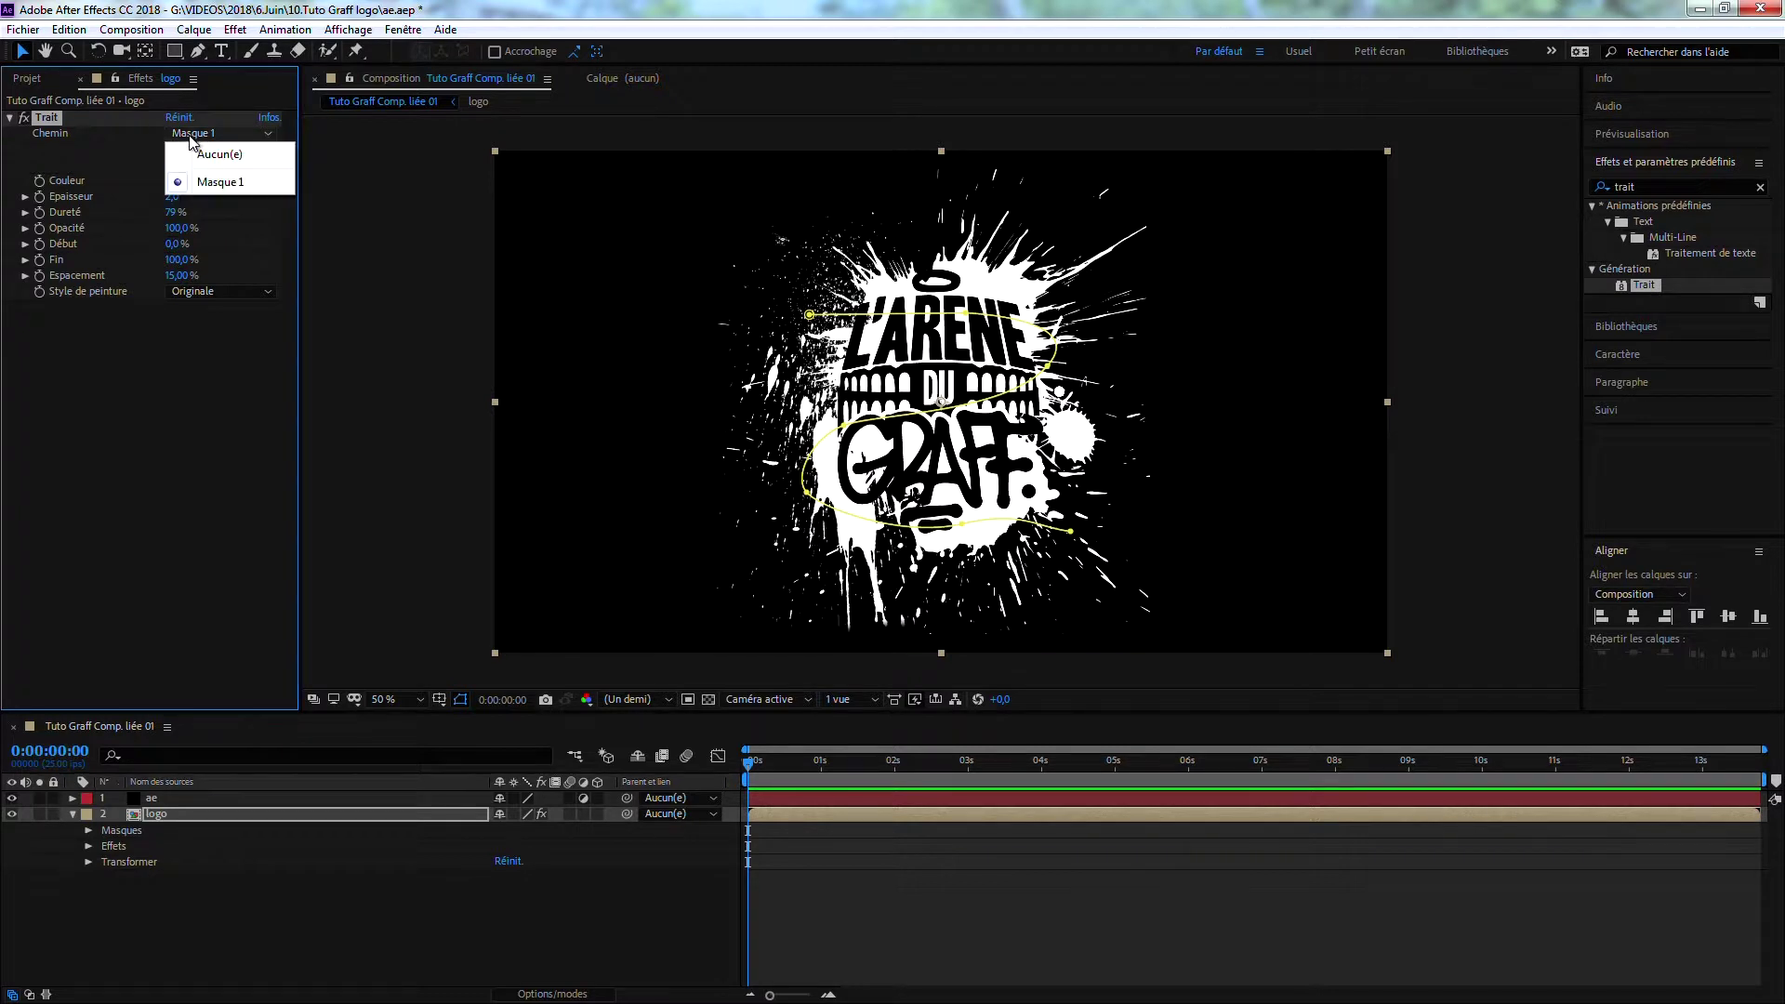
pyautogui.click(123, 168)
pyautogui.click(170, 150)
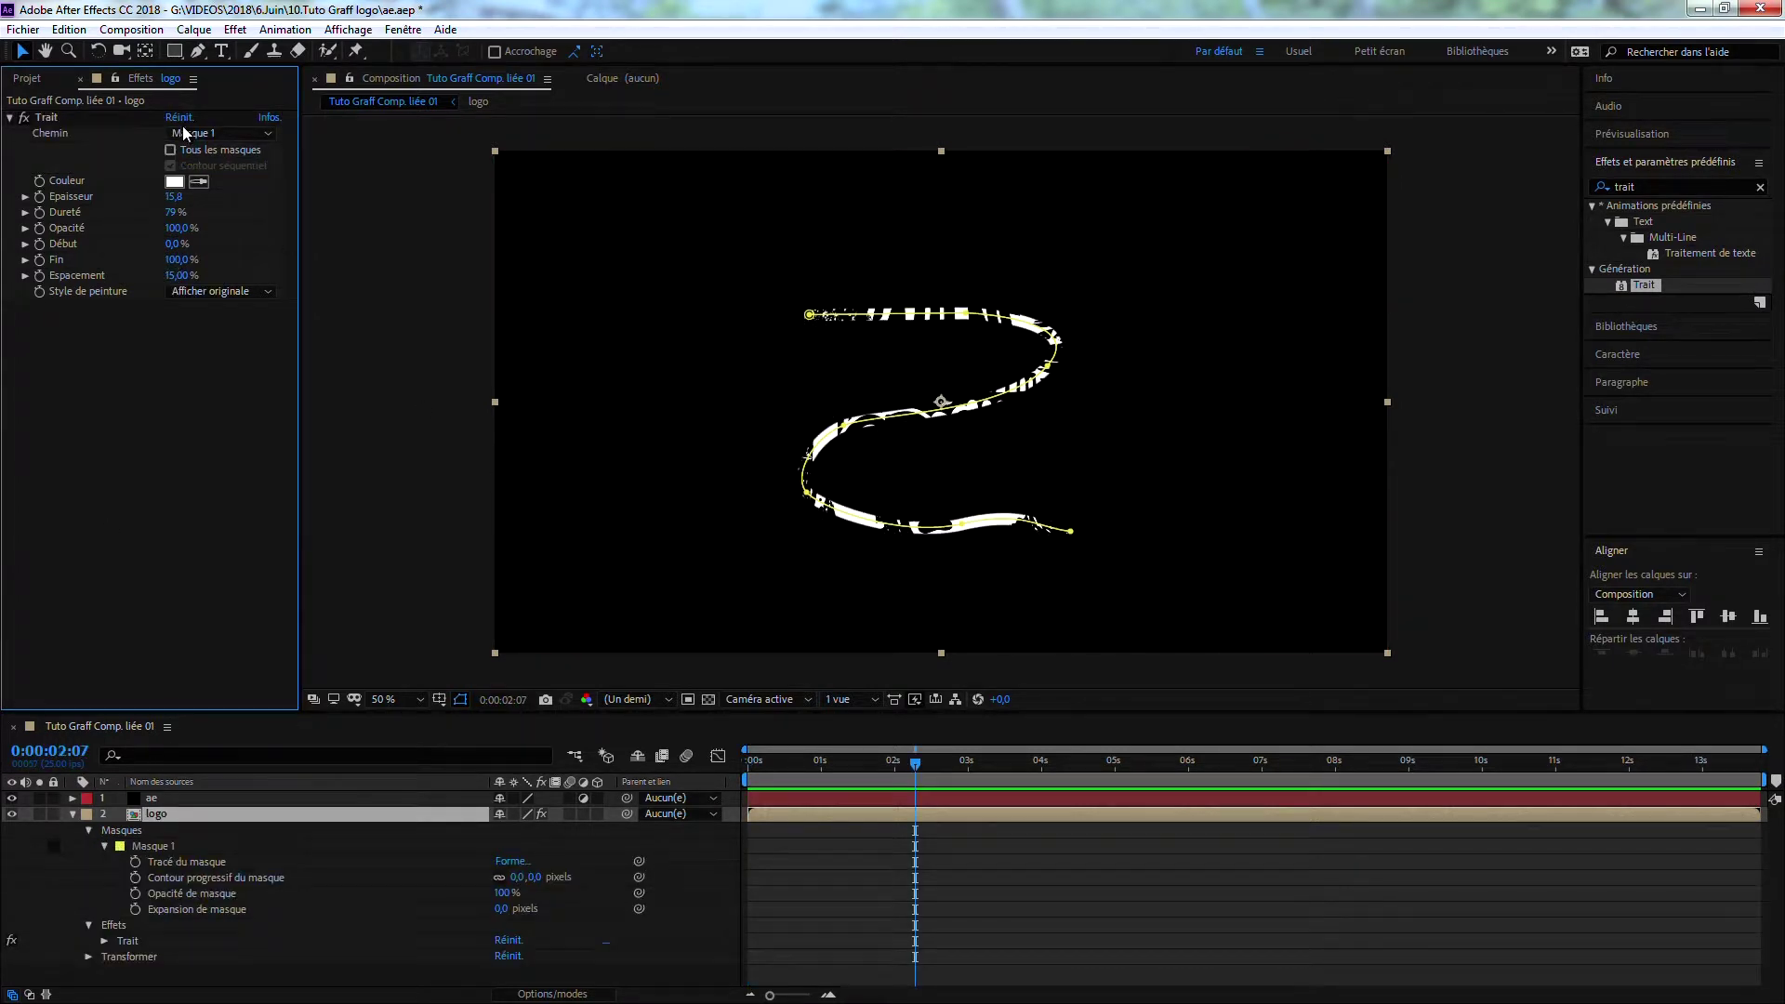
pyautogui.click(180, 117)
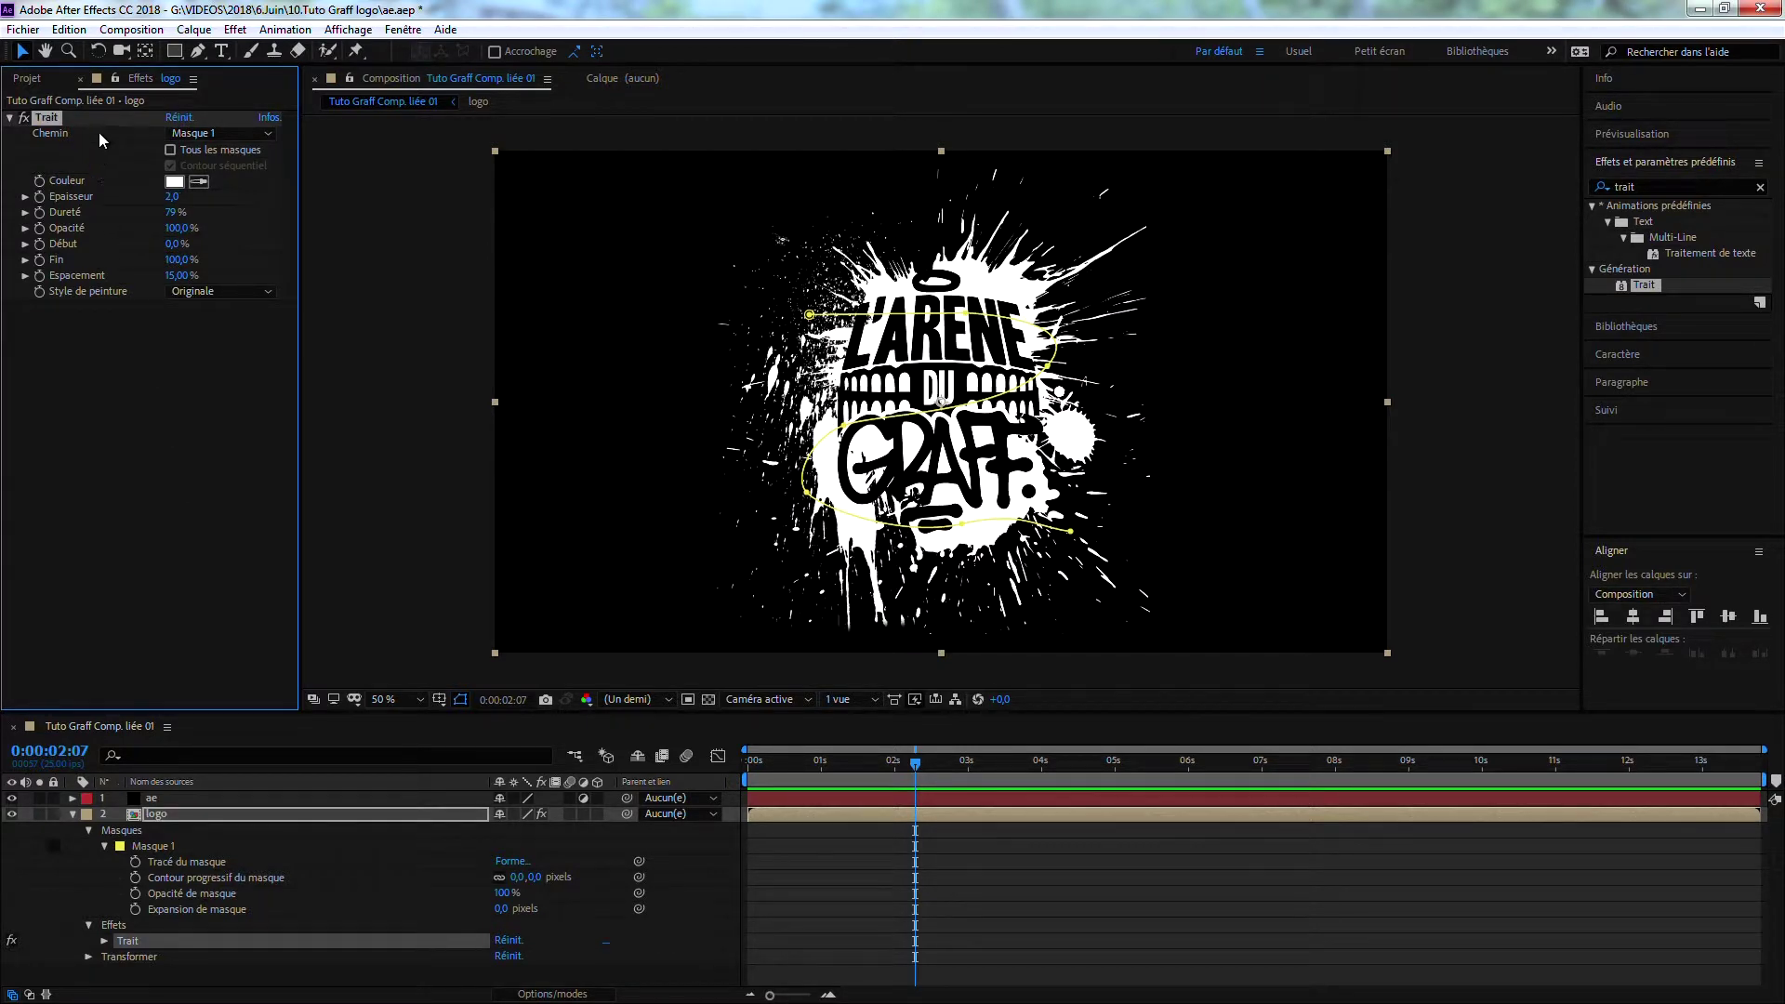
# Step: Set the Trait effect's paint style to Afficher originale and its thickness (Epaisseur) to 172,4
pyautogui.click(182, 292)
pyautogui.click(223, 355)
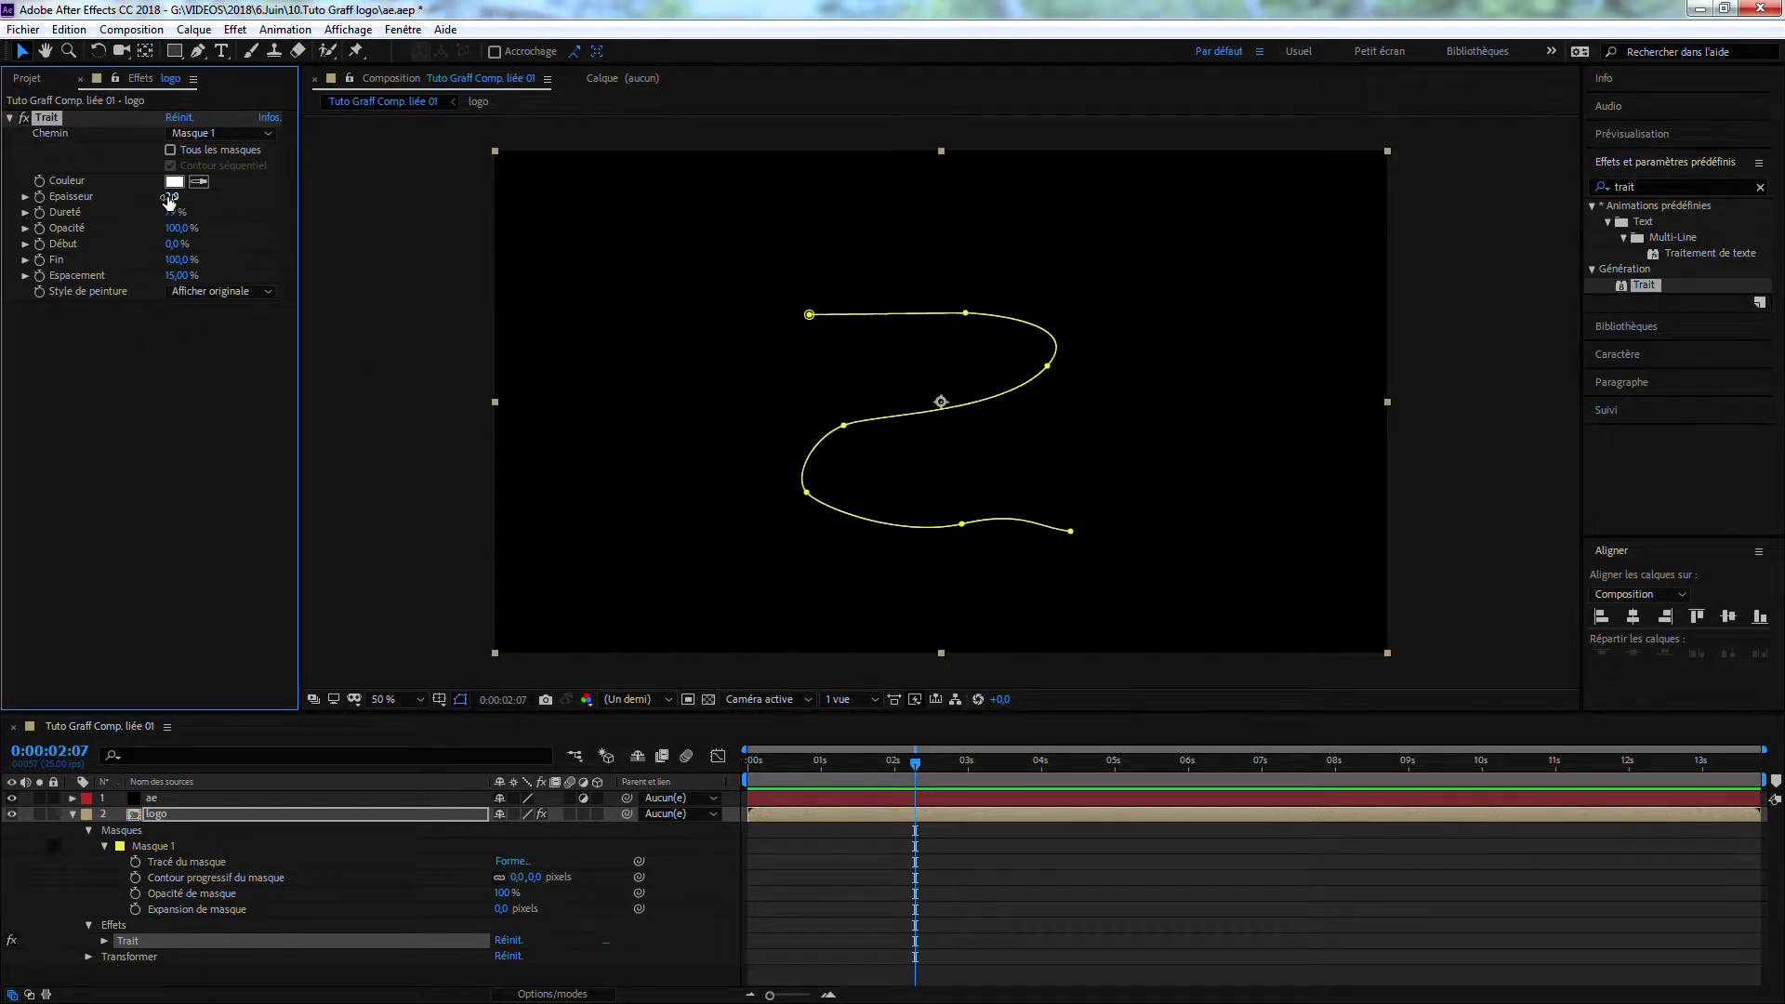
pyautogui.moveTo(170, 198)
pyautogui.mouseDown()
pyautogui.moveTo(1107, 159)
pyautogui.moveTo(1780, 207)
pyautogui.mouseUp()
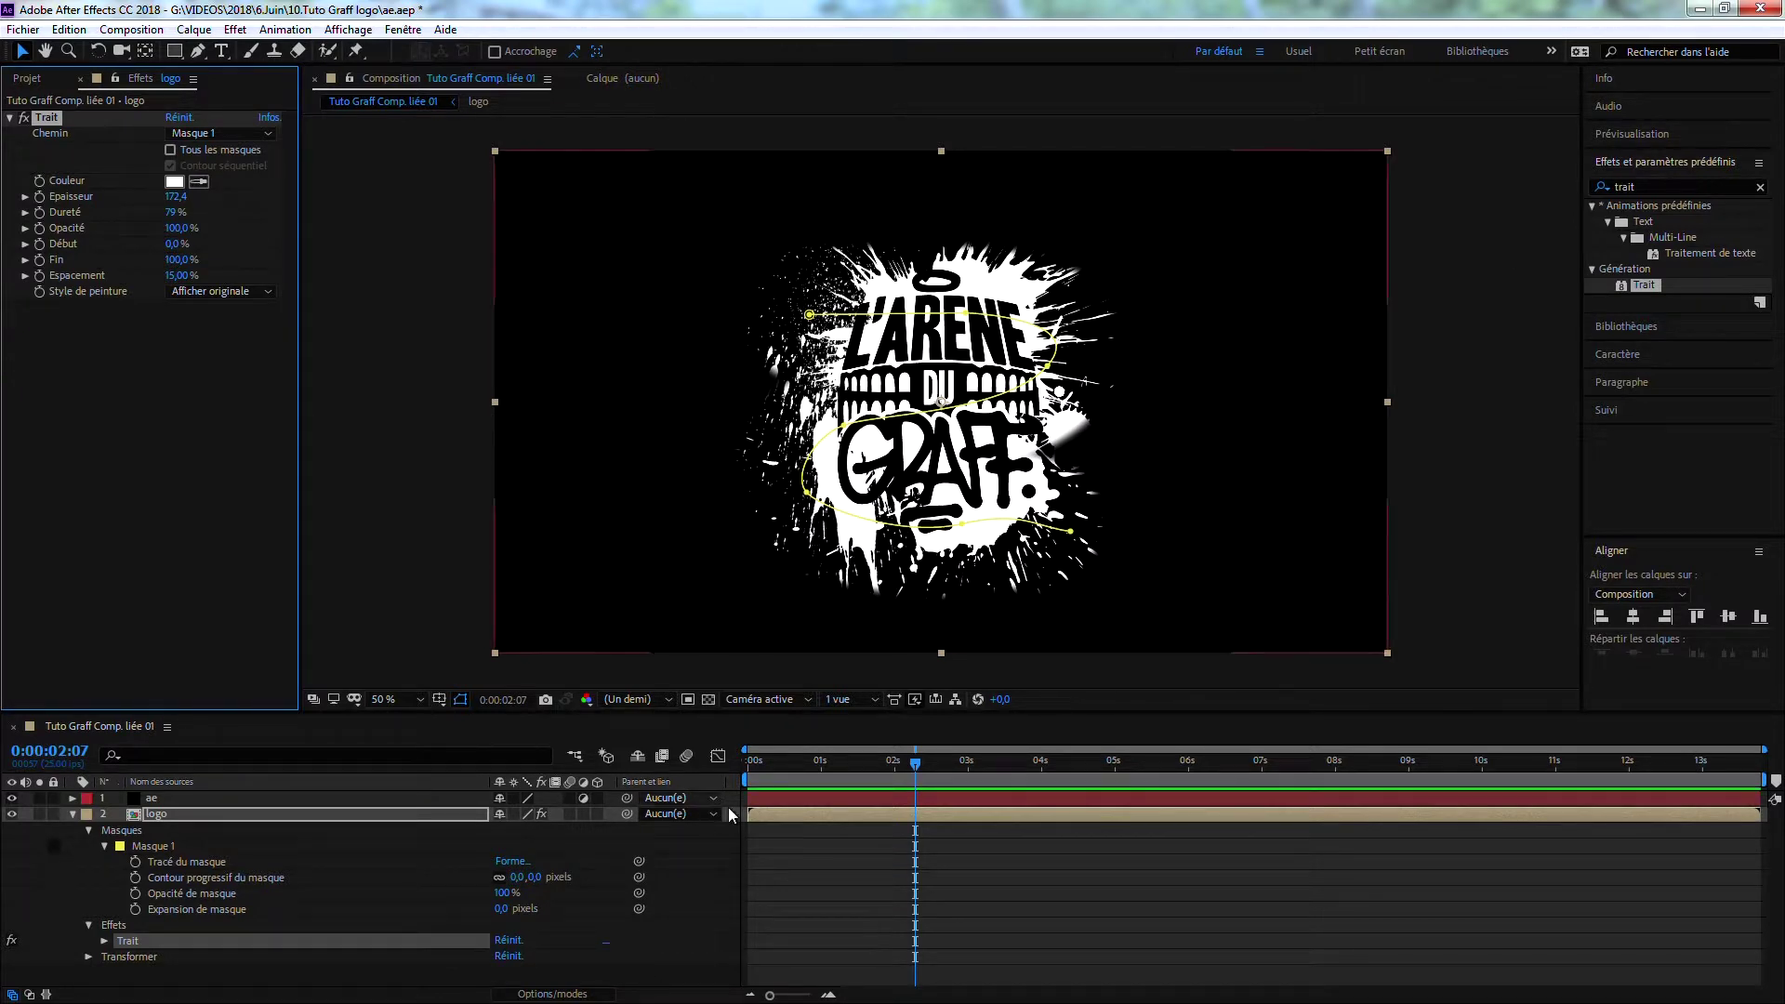
# Step: At 0:00:00:00, set the Trait effect's Début and Fin to 0 % and enable keyframes for both
pyautogui.click(749, 768)
pyautogui.click(749, 768)
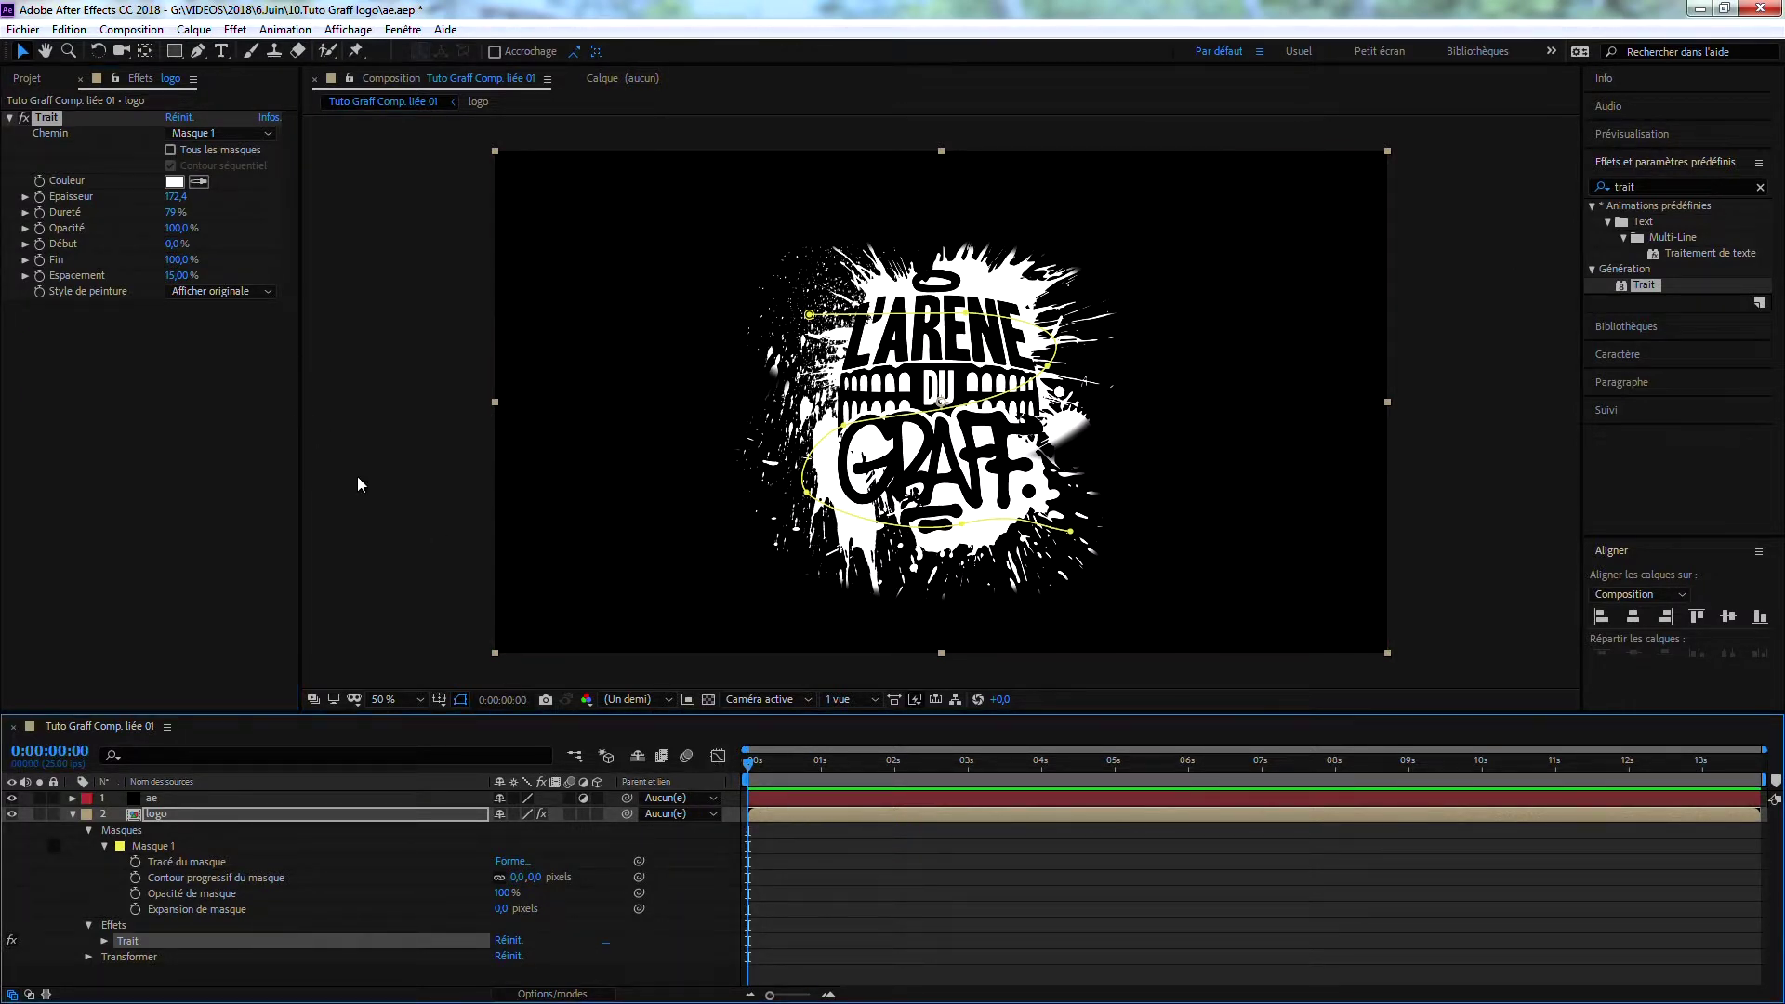
pyautogui.moveTo(174, 244); pyautogui.dragTo(274, 226)
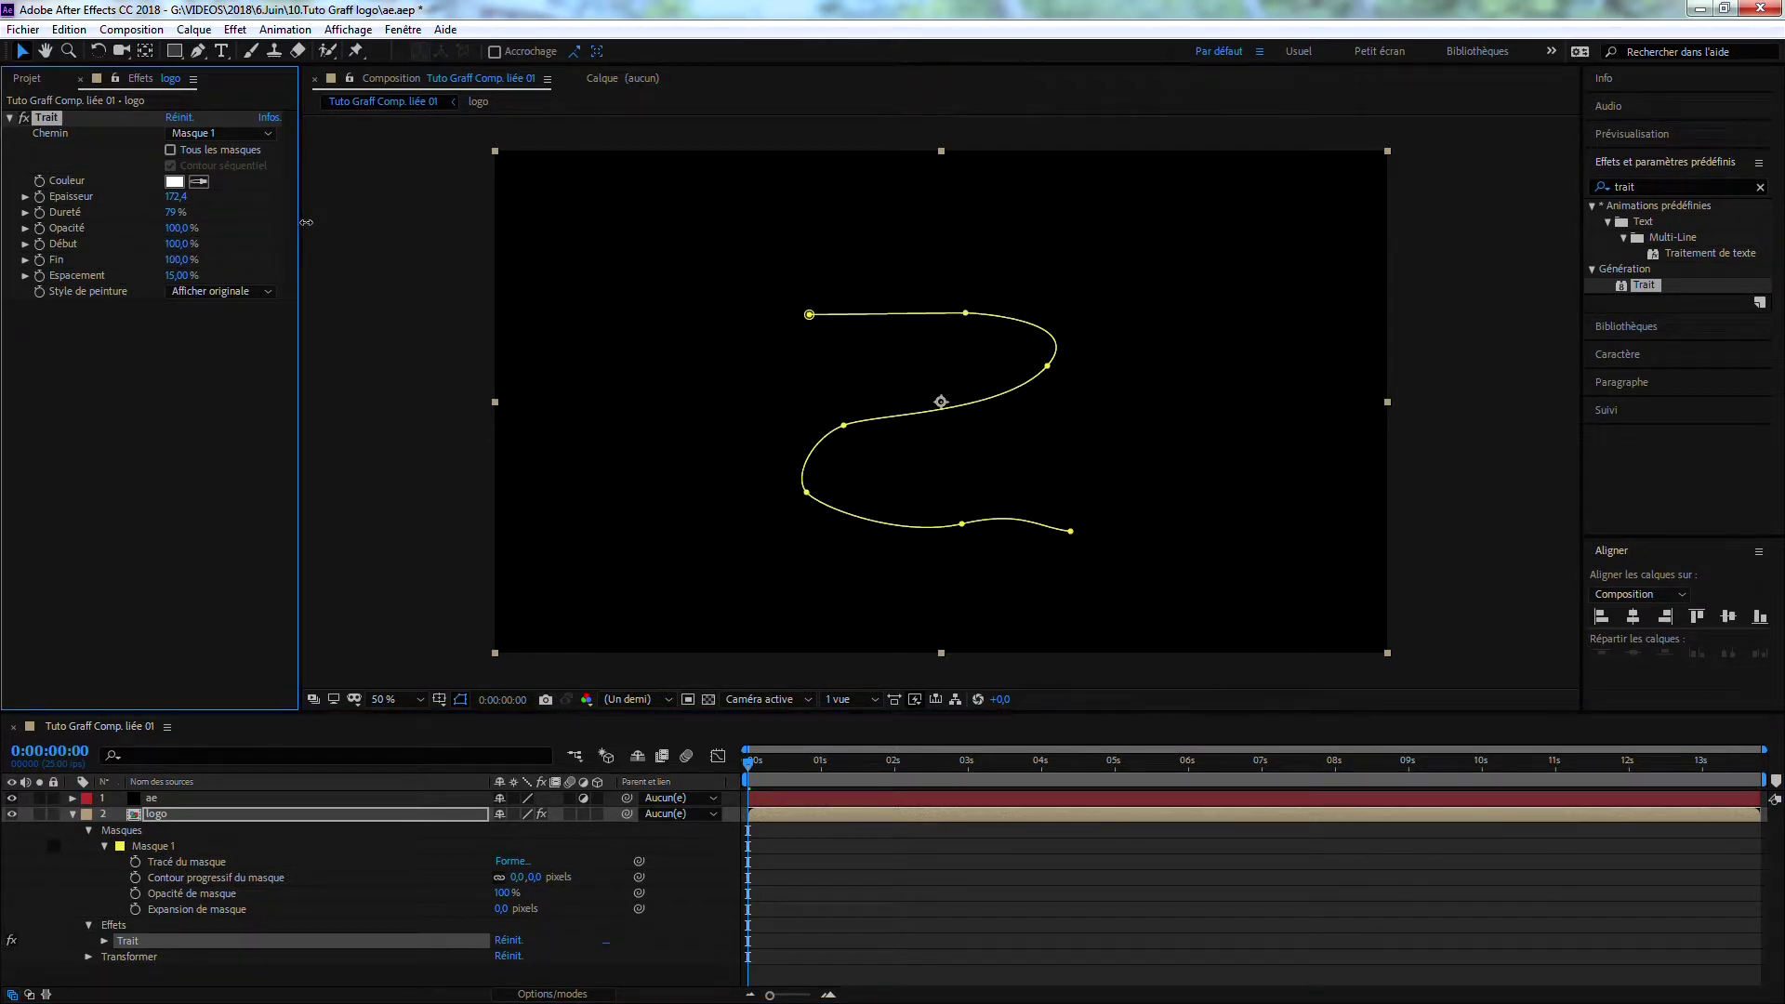
pyautogui.moveTo(182, 259); pyautogui.dragTo(62, 279)
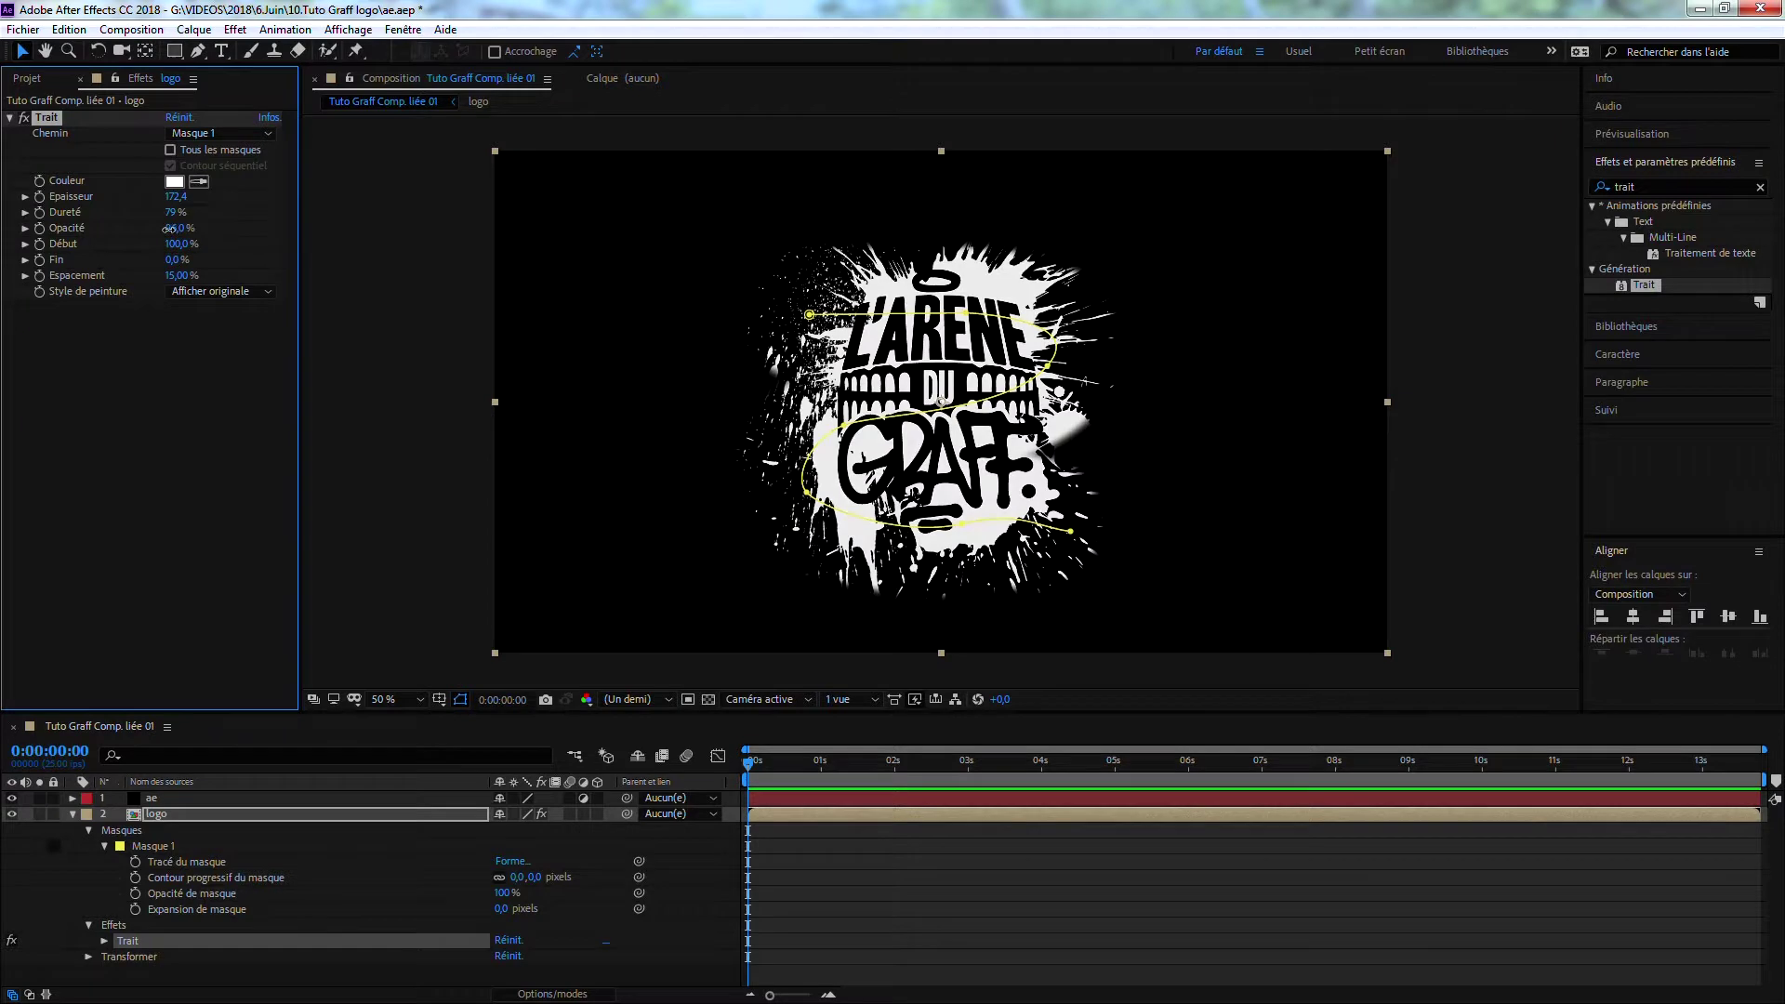
pyautogui.moveTo(177, 243); pyautogui.dragTo(100, 267)
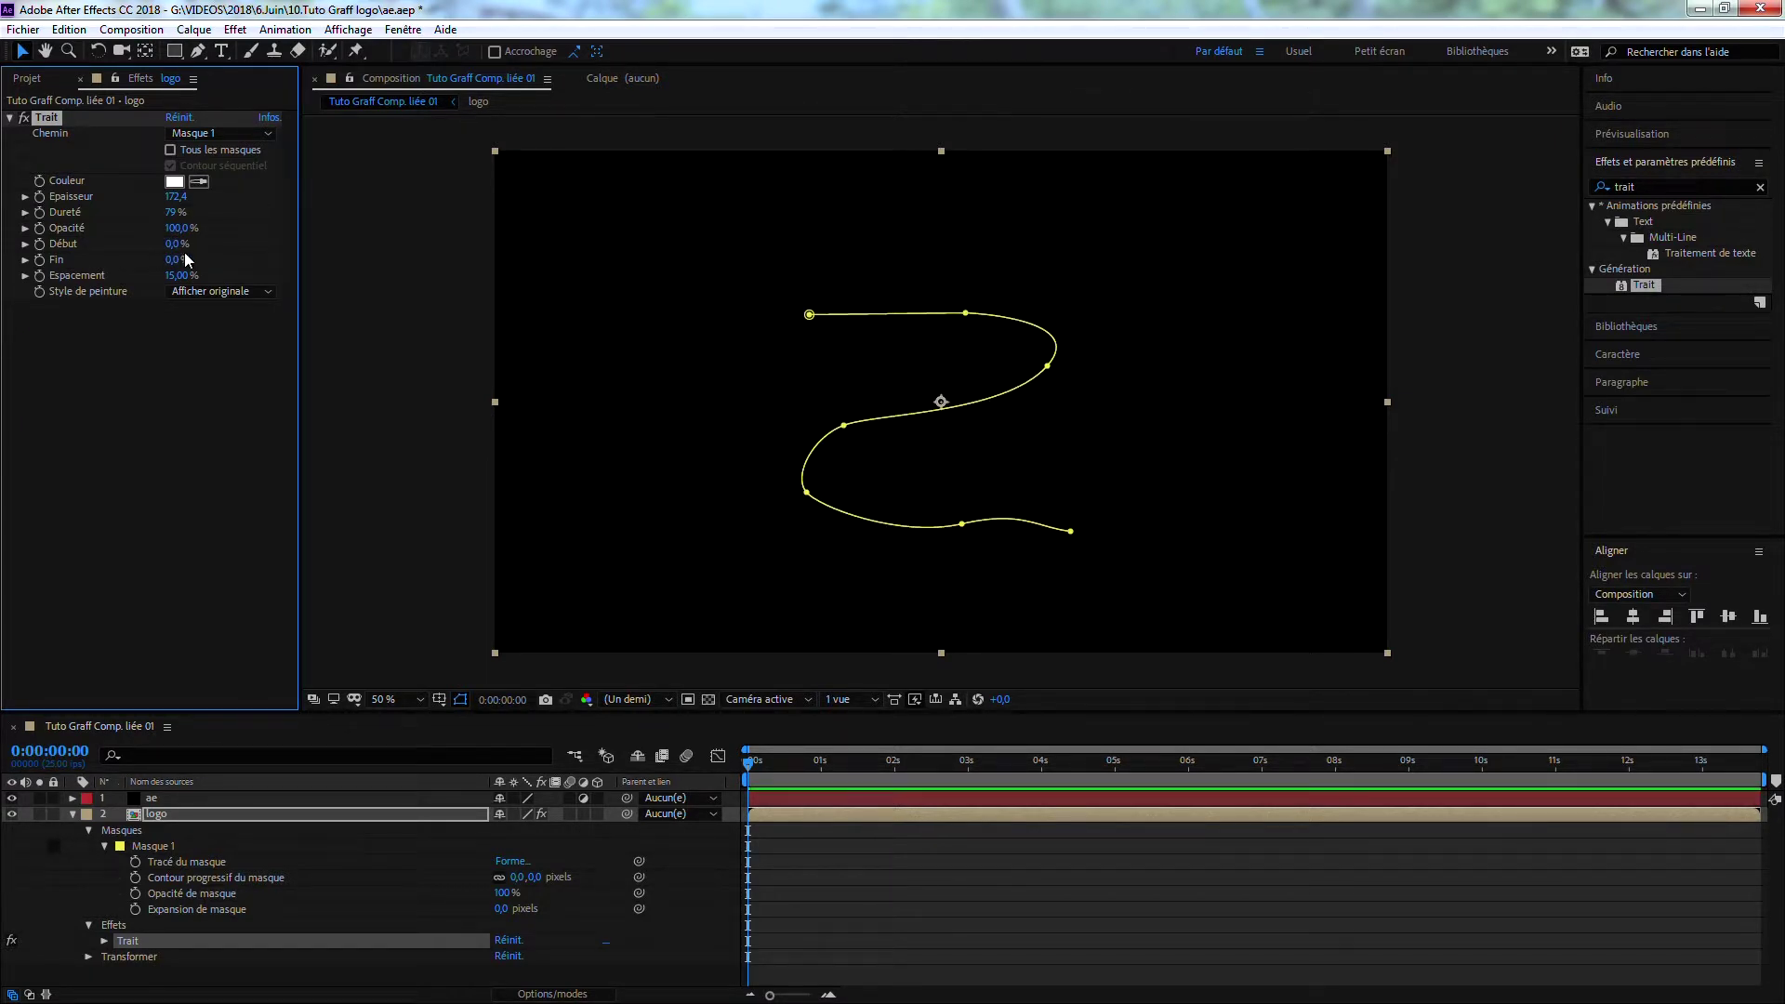
pyautogui.click(40, 260)
# Step: Keyframe the Trait effect's Début at 100 % at 0:00:04:00, and set Dureté to 100 %
pyautogui.moveTo(889, 768); pyautogui.dragTo(1041, 780)
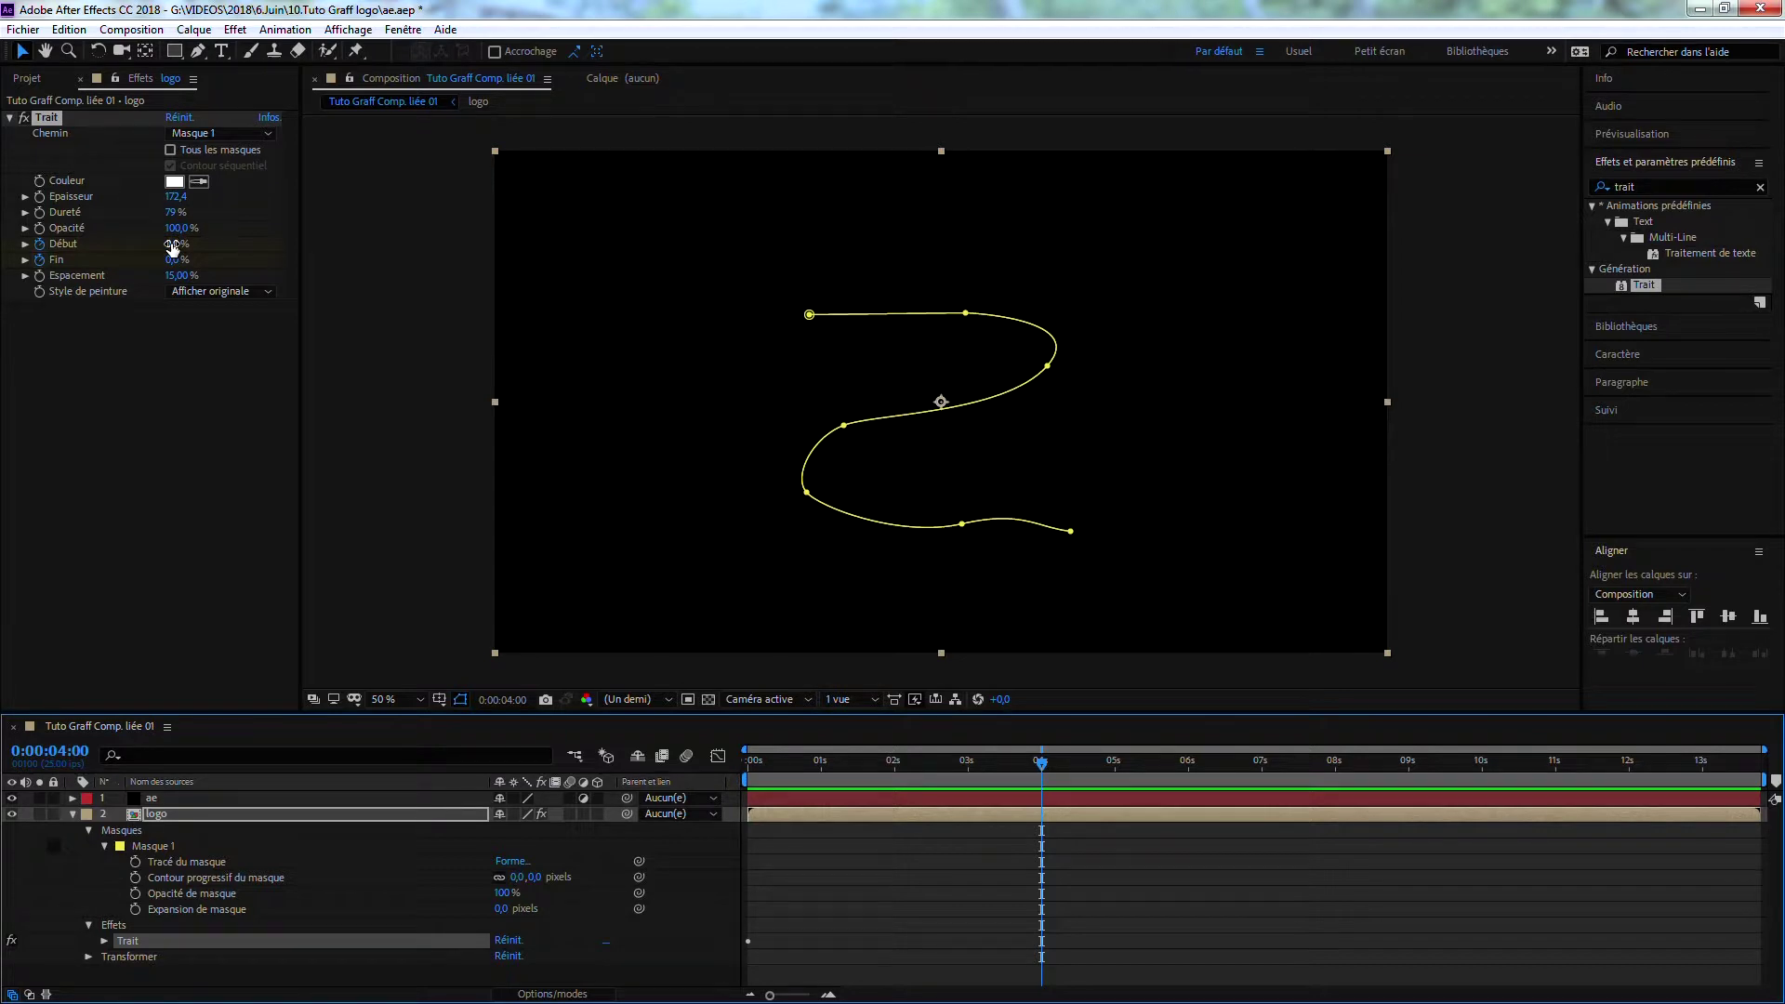
pyautogui.moveTo(172, 244); pyautogui.dragTo(324, 257)
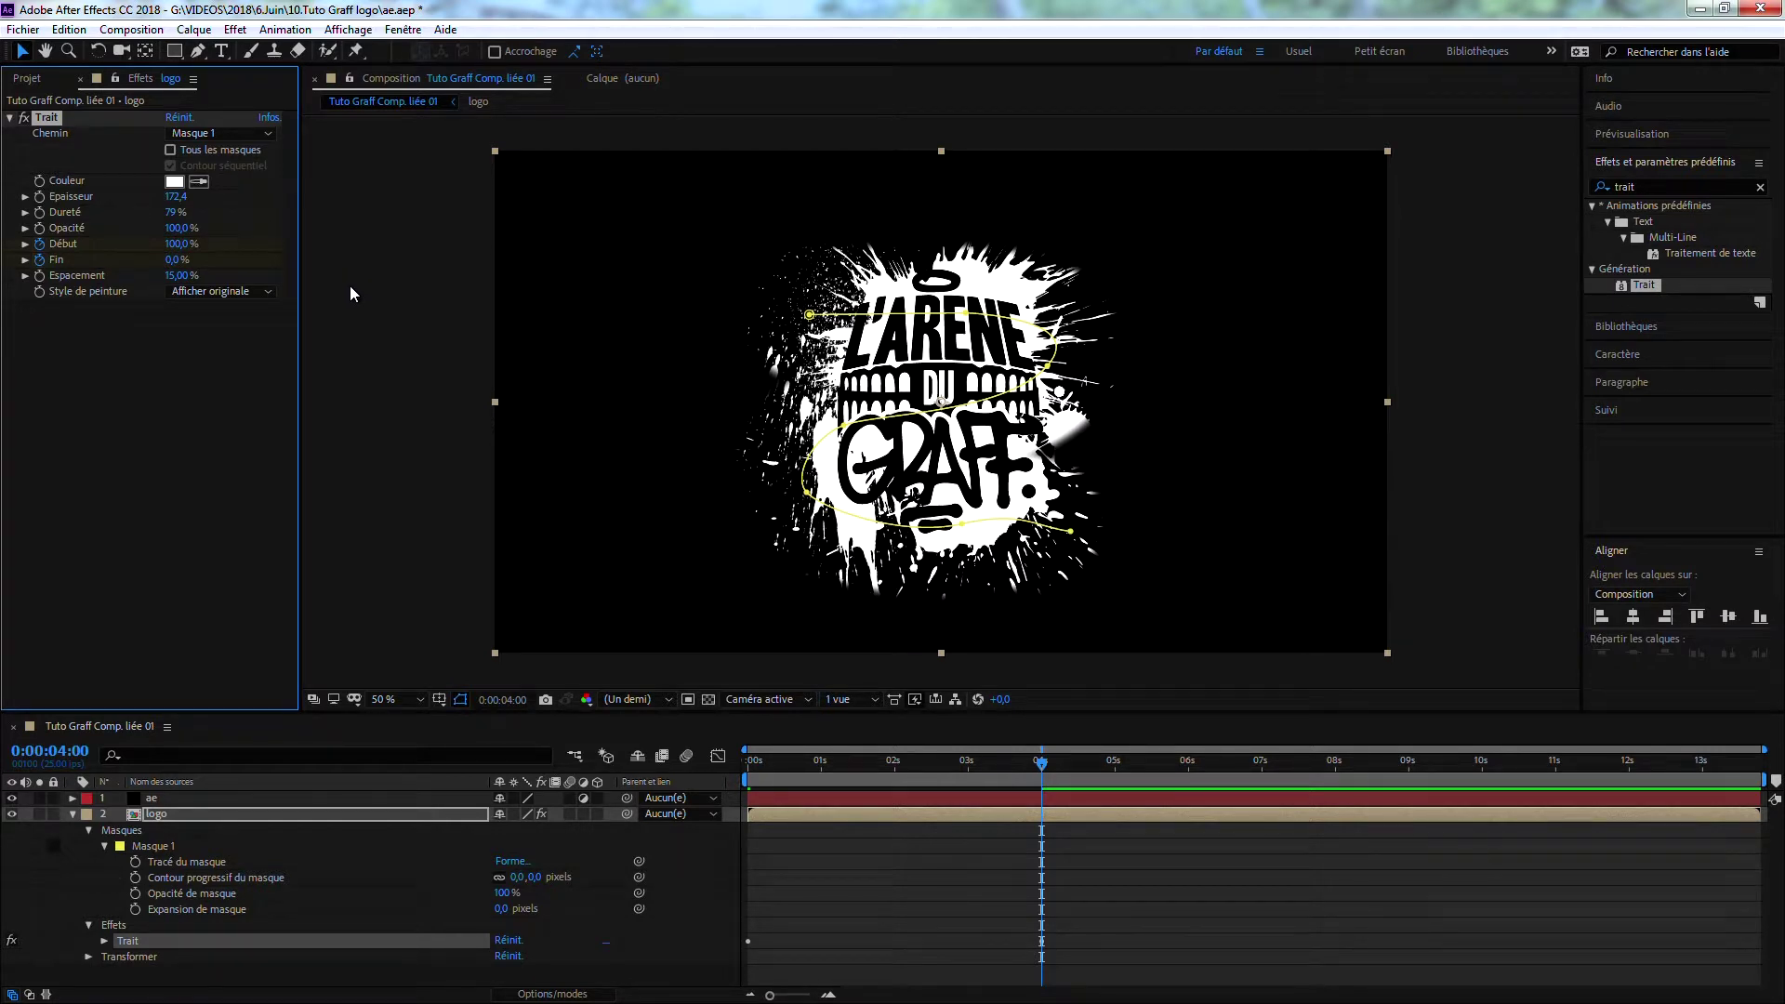
pyautogui.moveTo(172, 212); pyautogui.dragTo(232, 214)
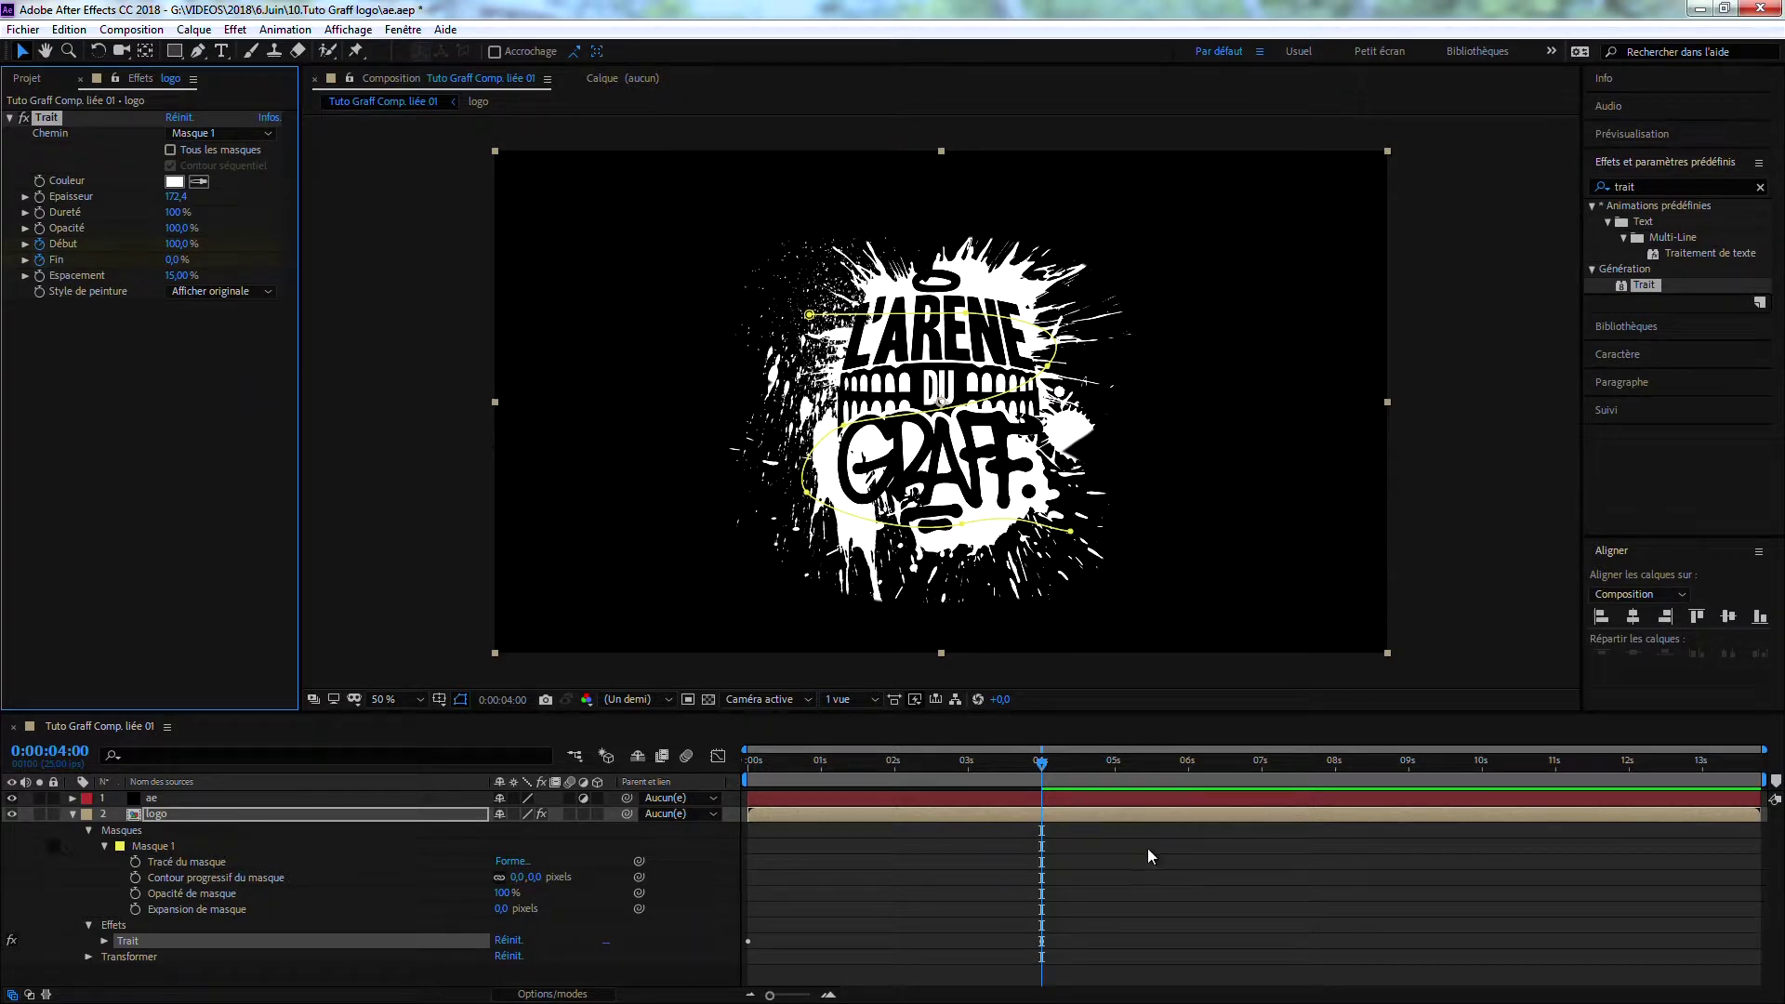
# Step: Play the logo reveal from the first frame and scrub through the timeline to check the animation
pyautogui.moveTo(934, 761); pyautogui.dragTo(522, 746)
pyautogui.press('space')
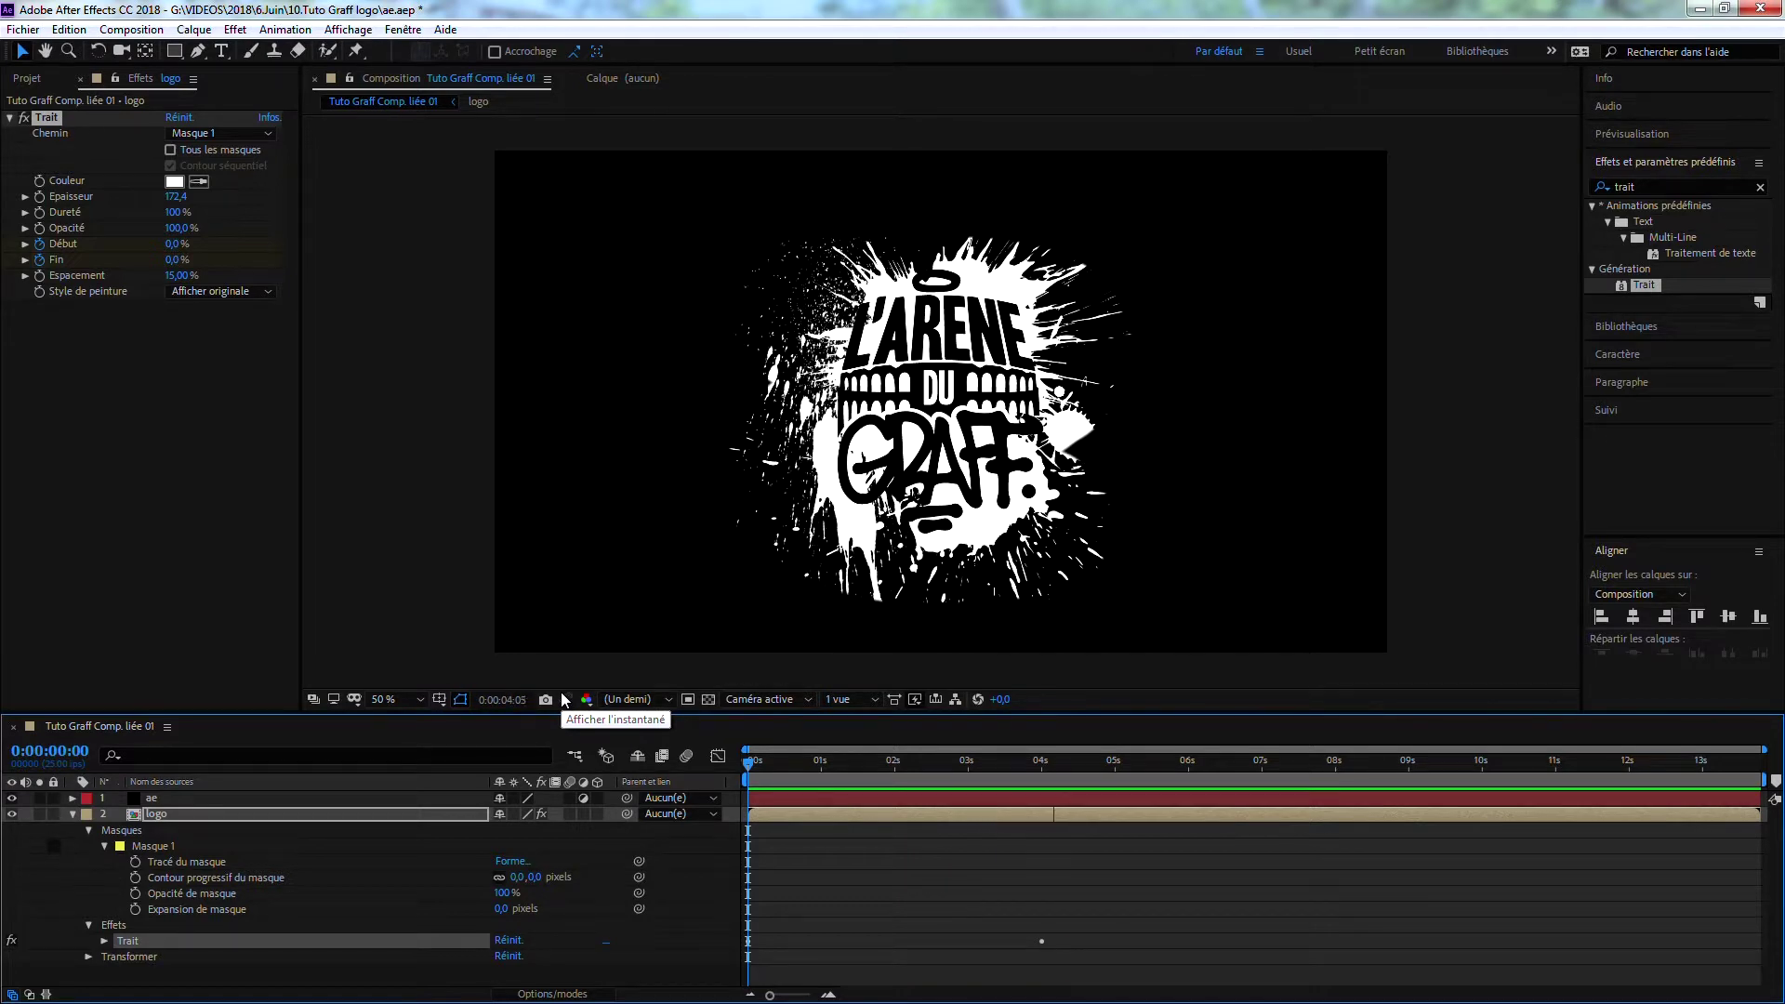
pyautogui.moveTo(889, 772); pyautogui.dragTo(1269, 671)
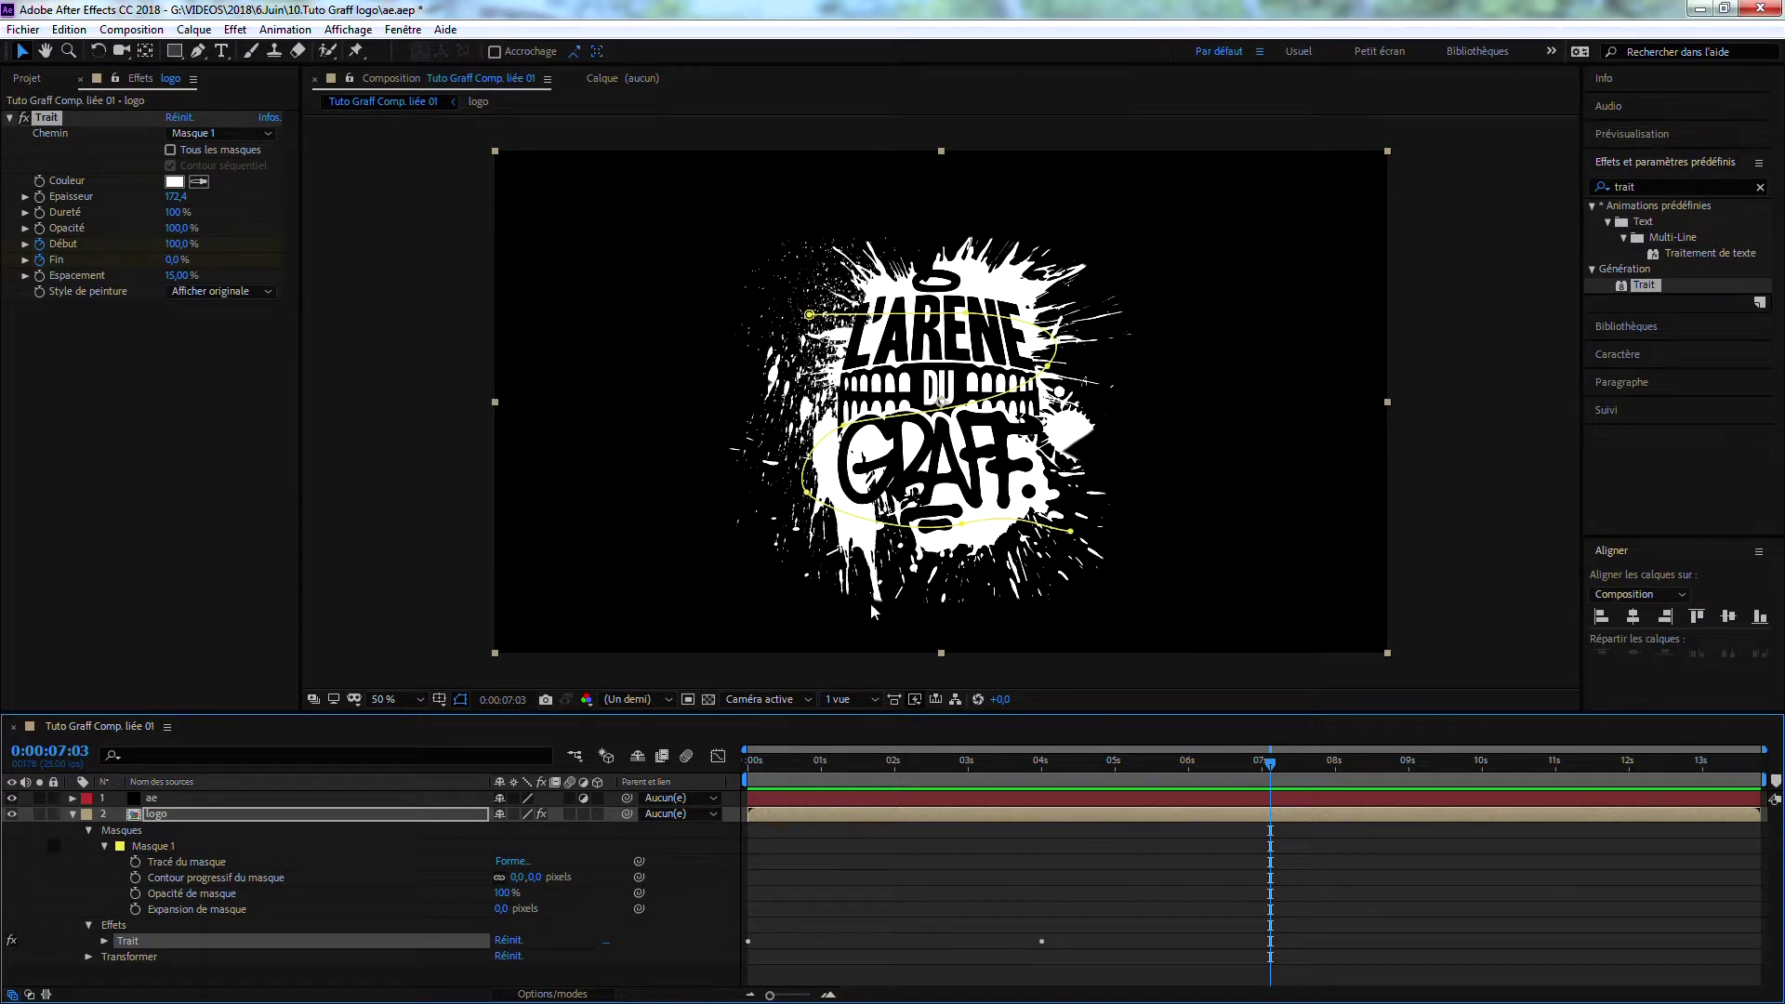
pyautogui.moveTo(1266, 770)
pyautogui.mouseDown()
pyautogui.moveTo(1225, 760)
pyautogui.moveTo(917, 825)
pyautogui.moveTo(746, 825)
pyautogui.moveTo(930, 842)
pyautogui.mouseUp()
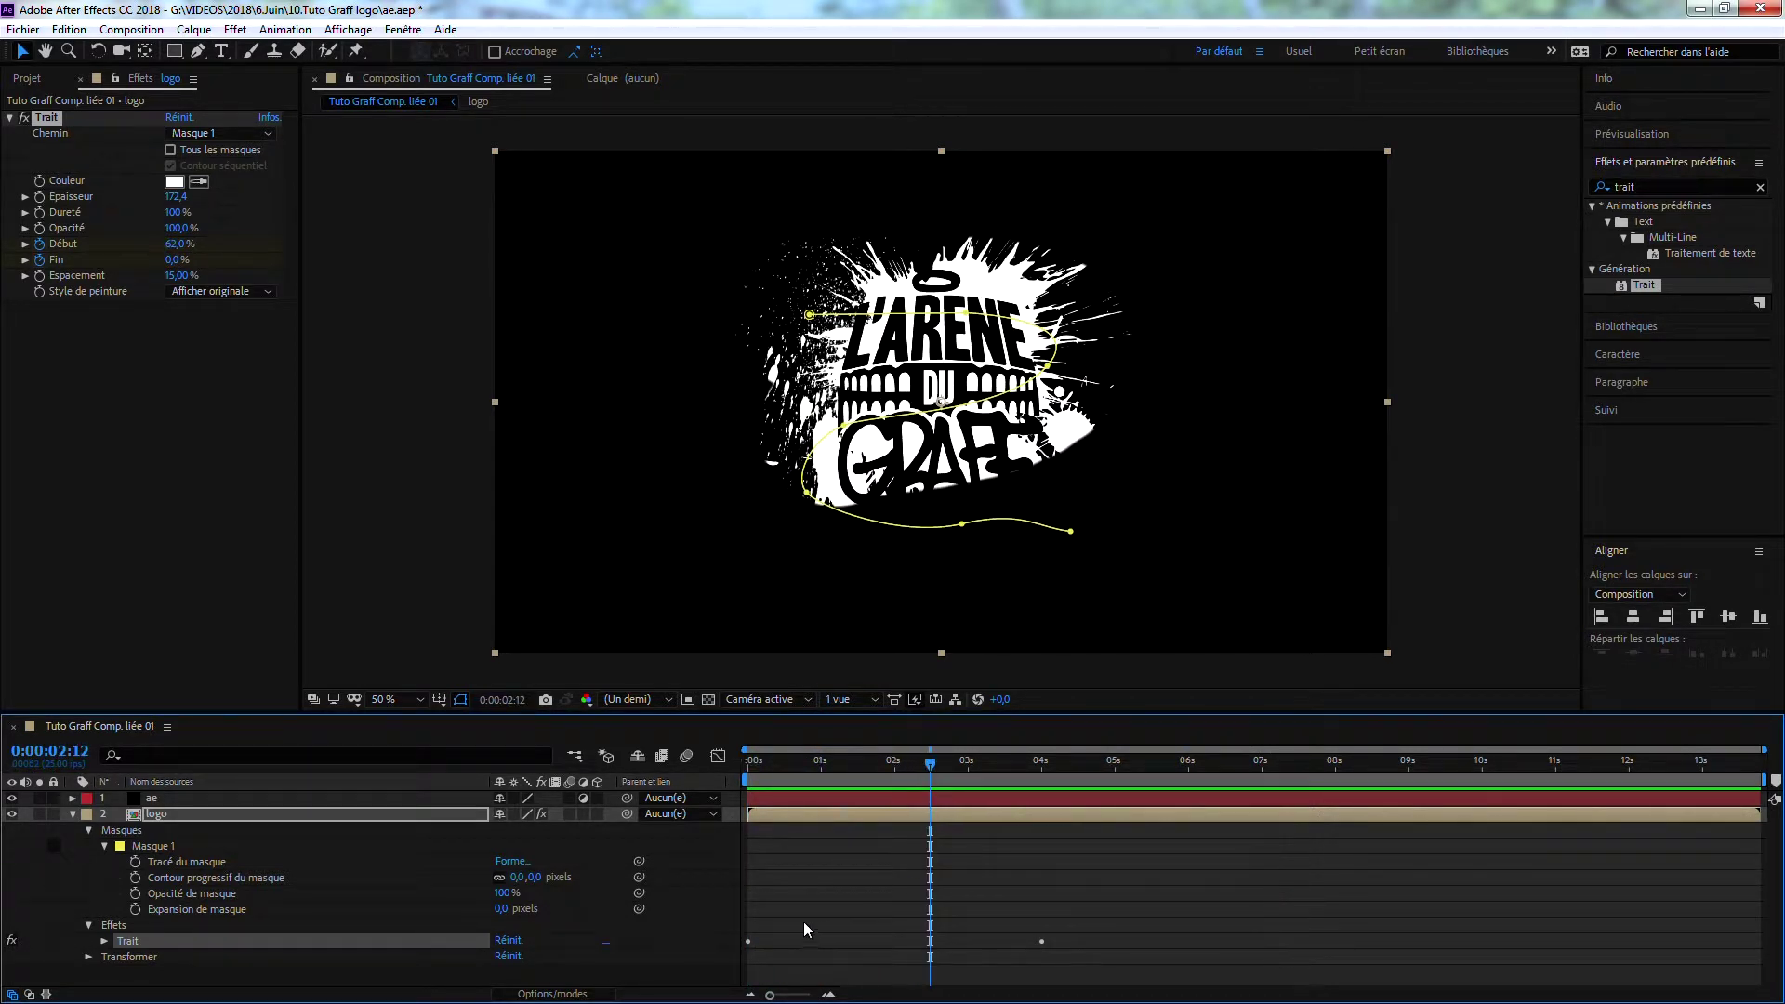
# Step: Apply Easy Ease to all Début and Fin keyframes of the Trait effect
pyautogui.click(750, 943)
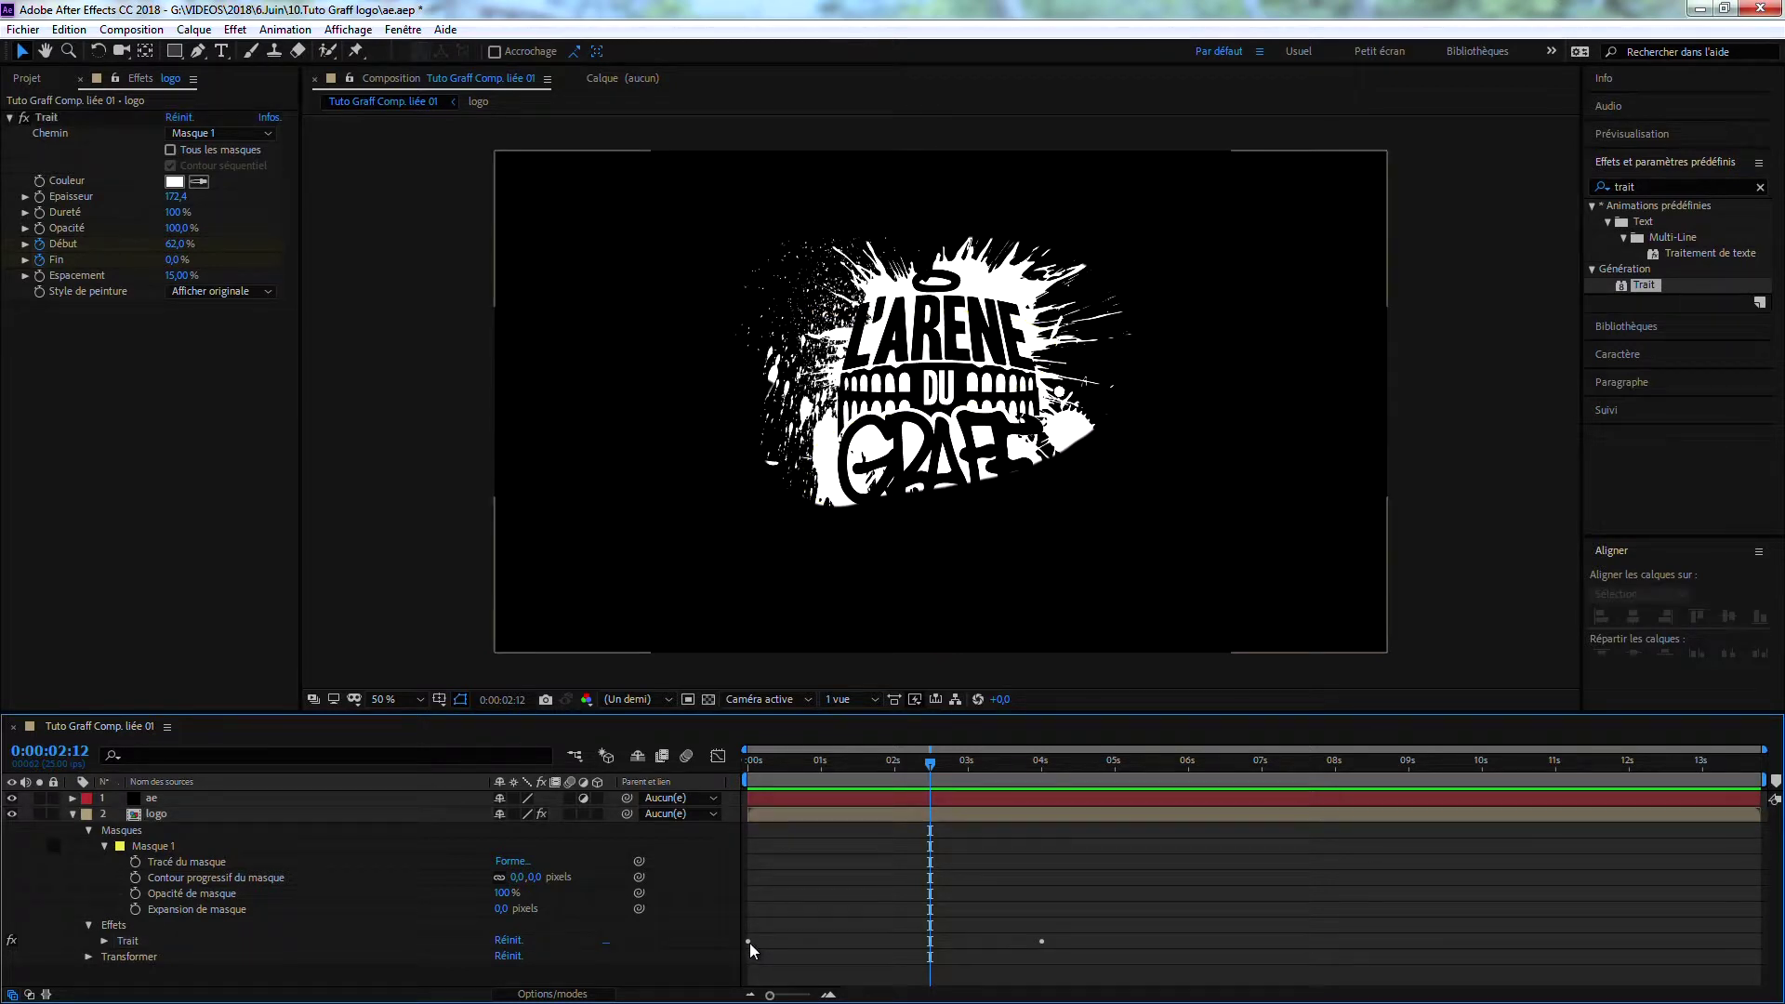
pyautogui.click(105, 941)
pyautogui.moveTo(1089, 911); pyautogui.dragTo(743, 946)
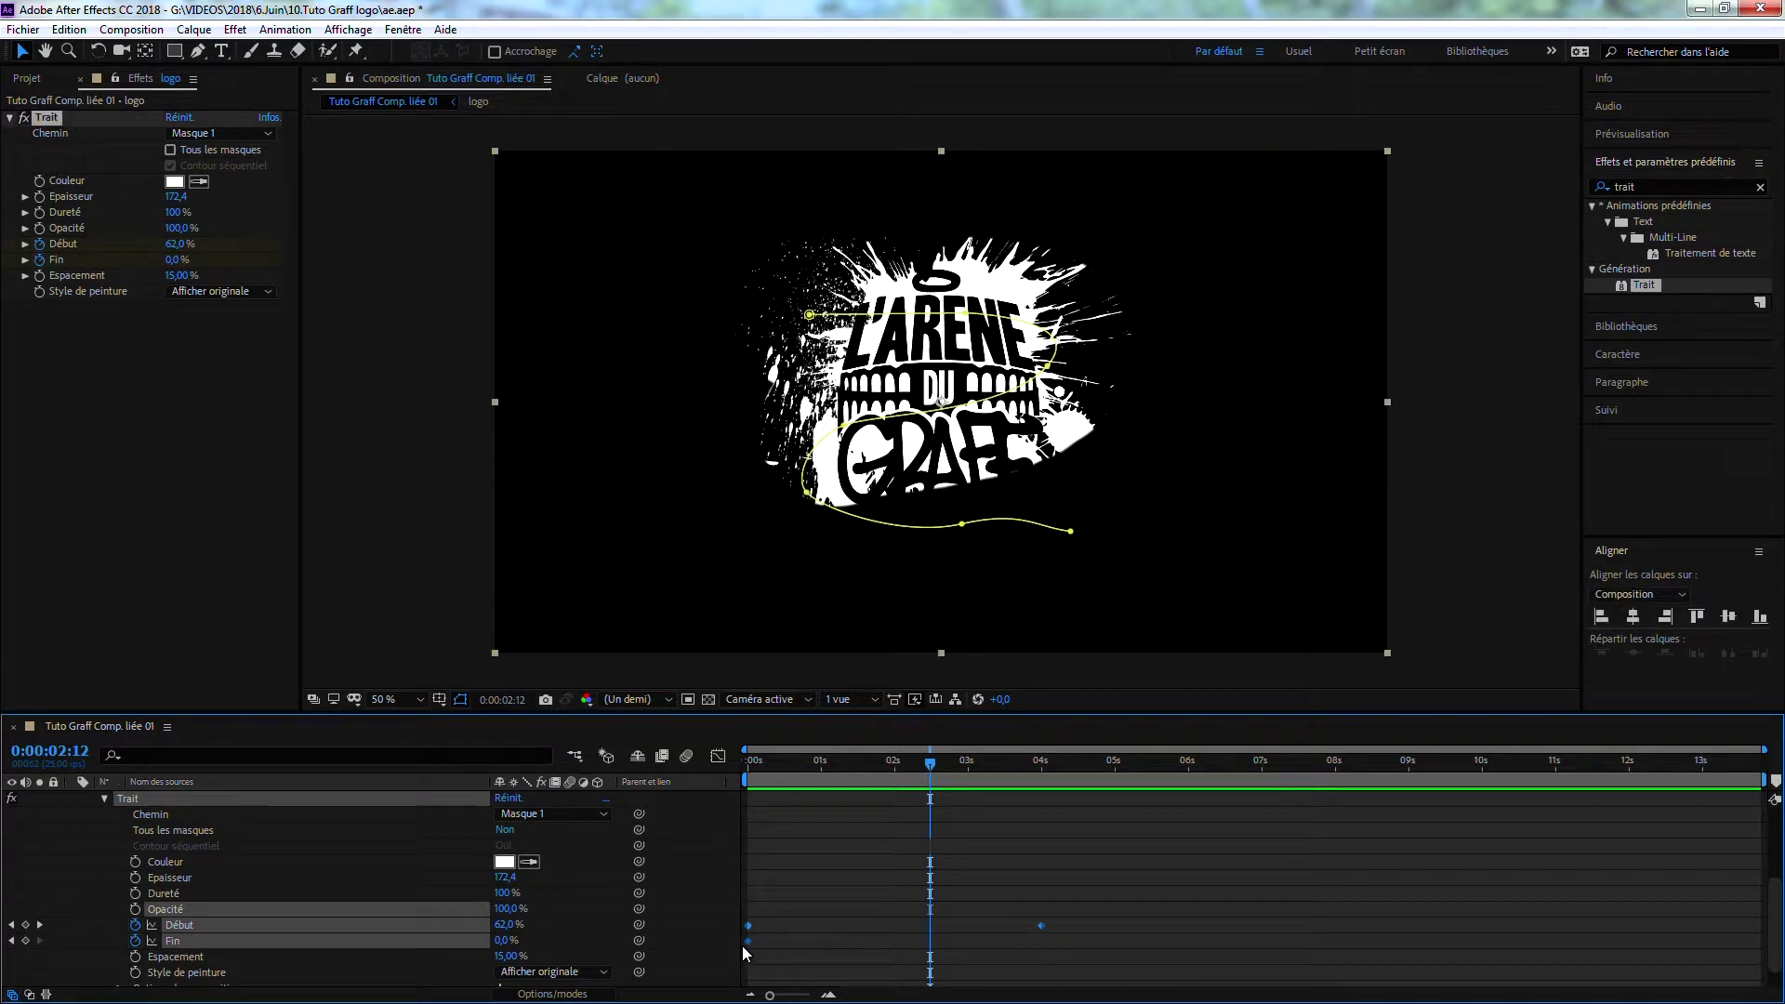
pyautogui.press('F9')
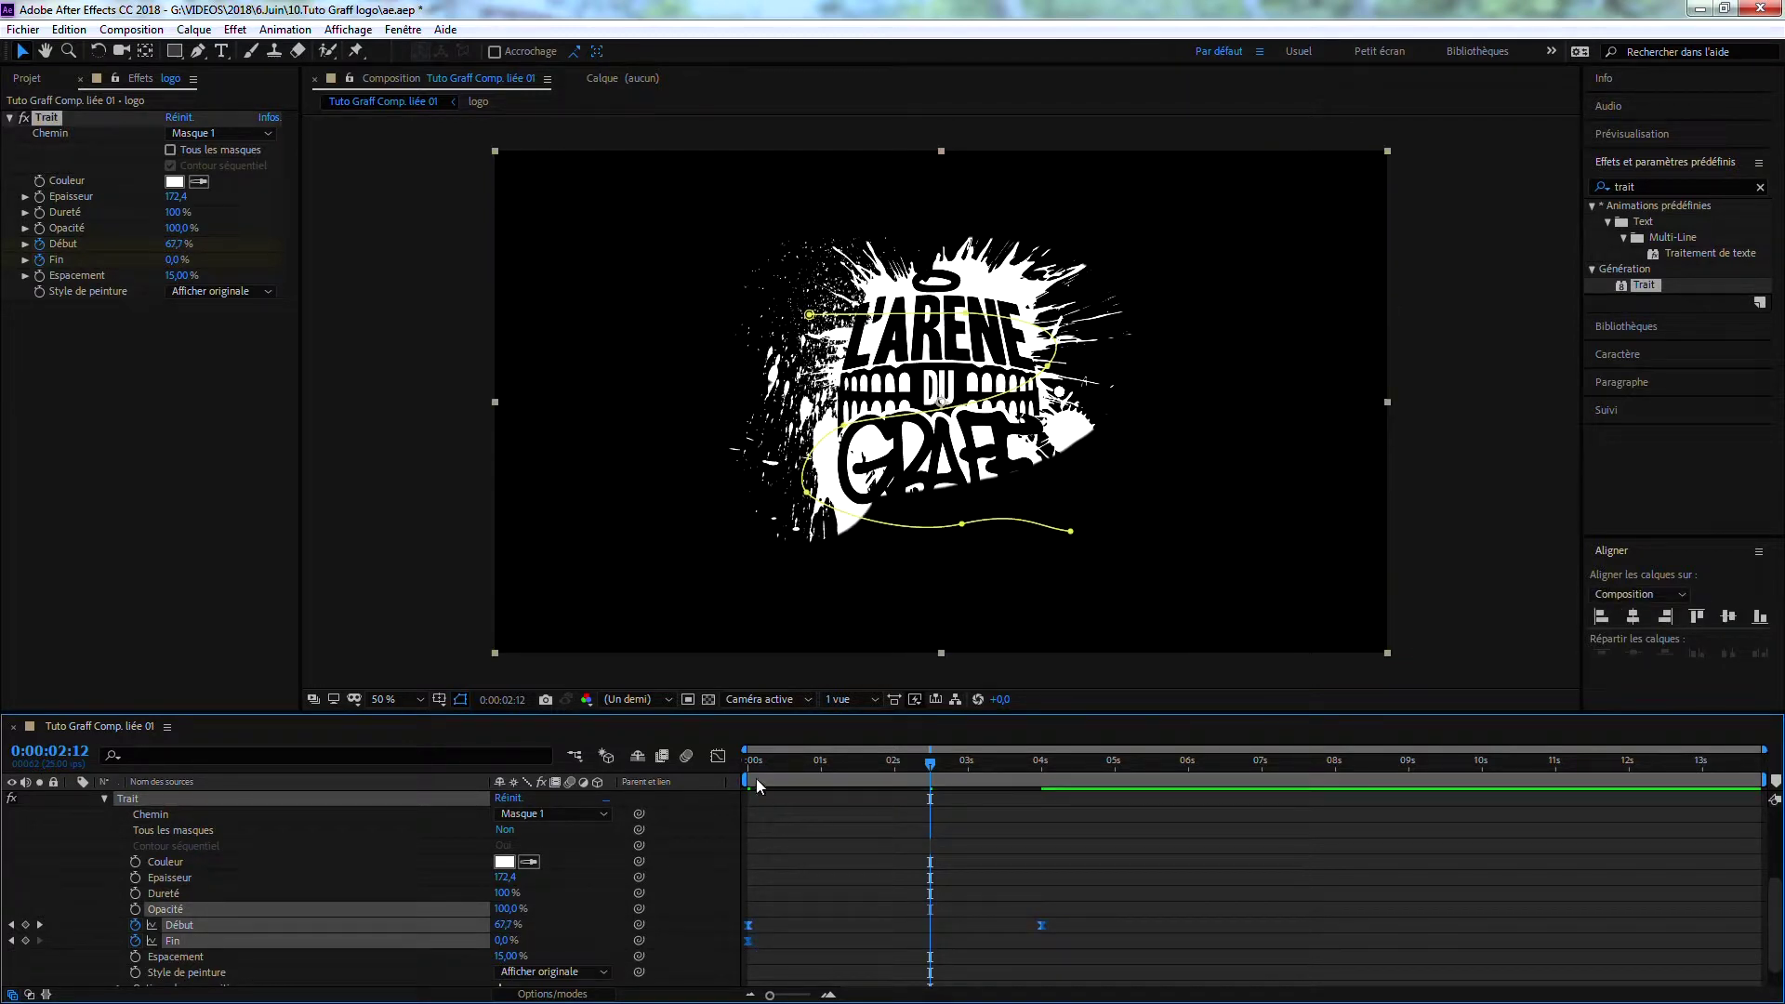
# Step: Preview the eased logo reveal from the start and inspect the Début curve in the graph editor
pyautogui.moveTo(779, 757); pyautogui.dragTo(717, 760)
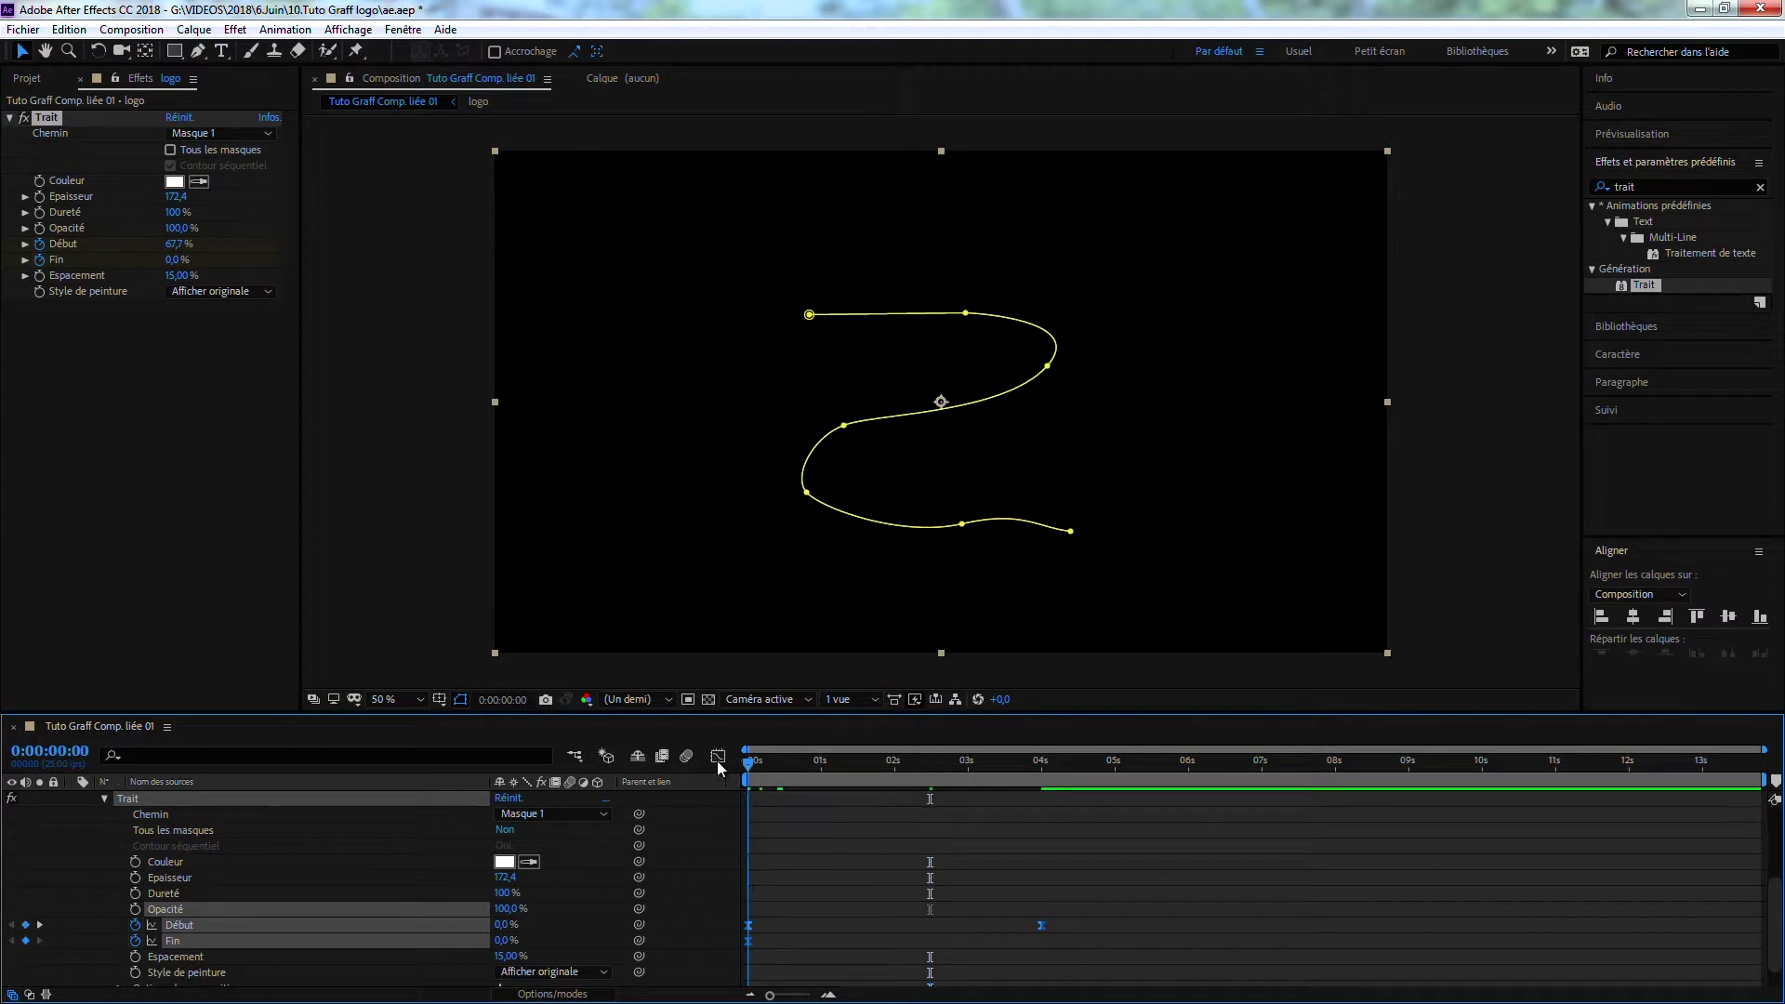
pyautogui.press('space')
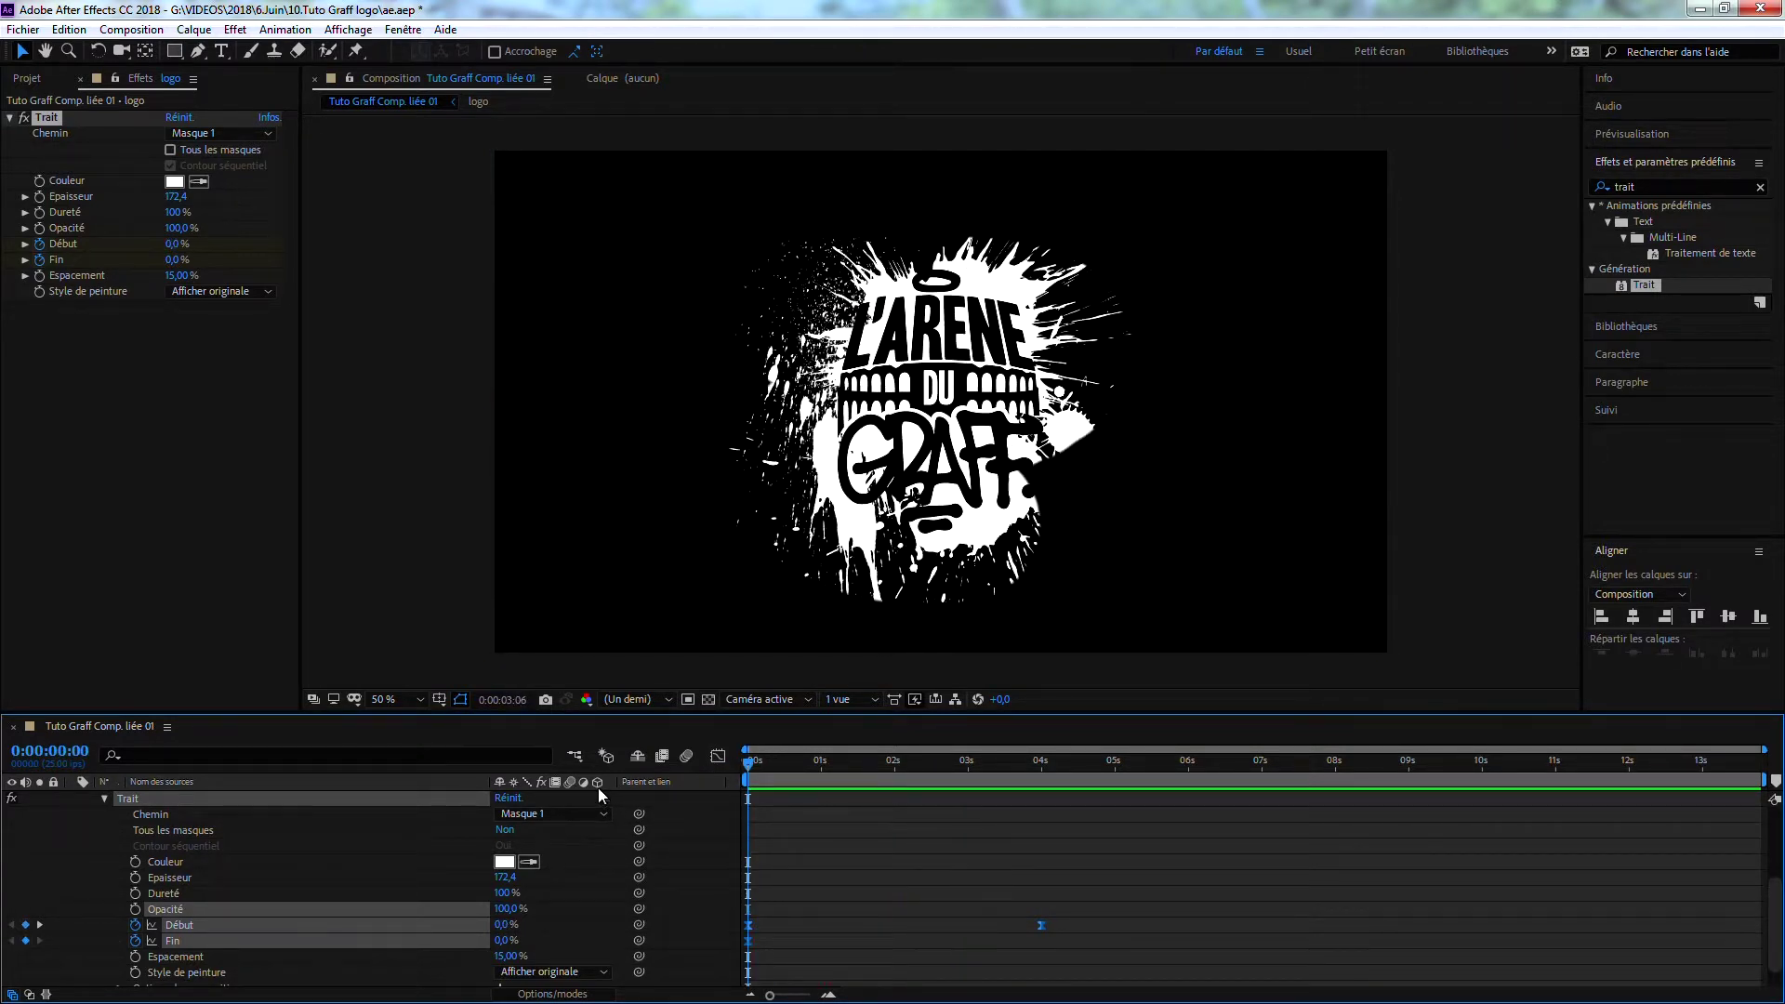
pyautogui.click(718, 756)
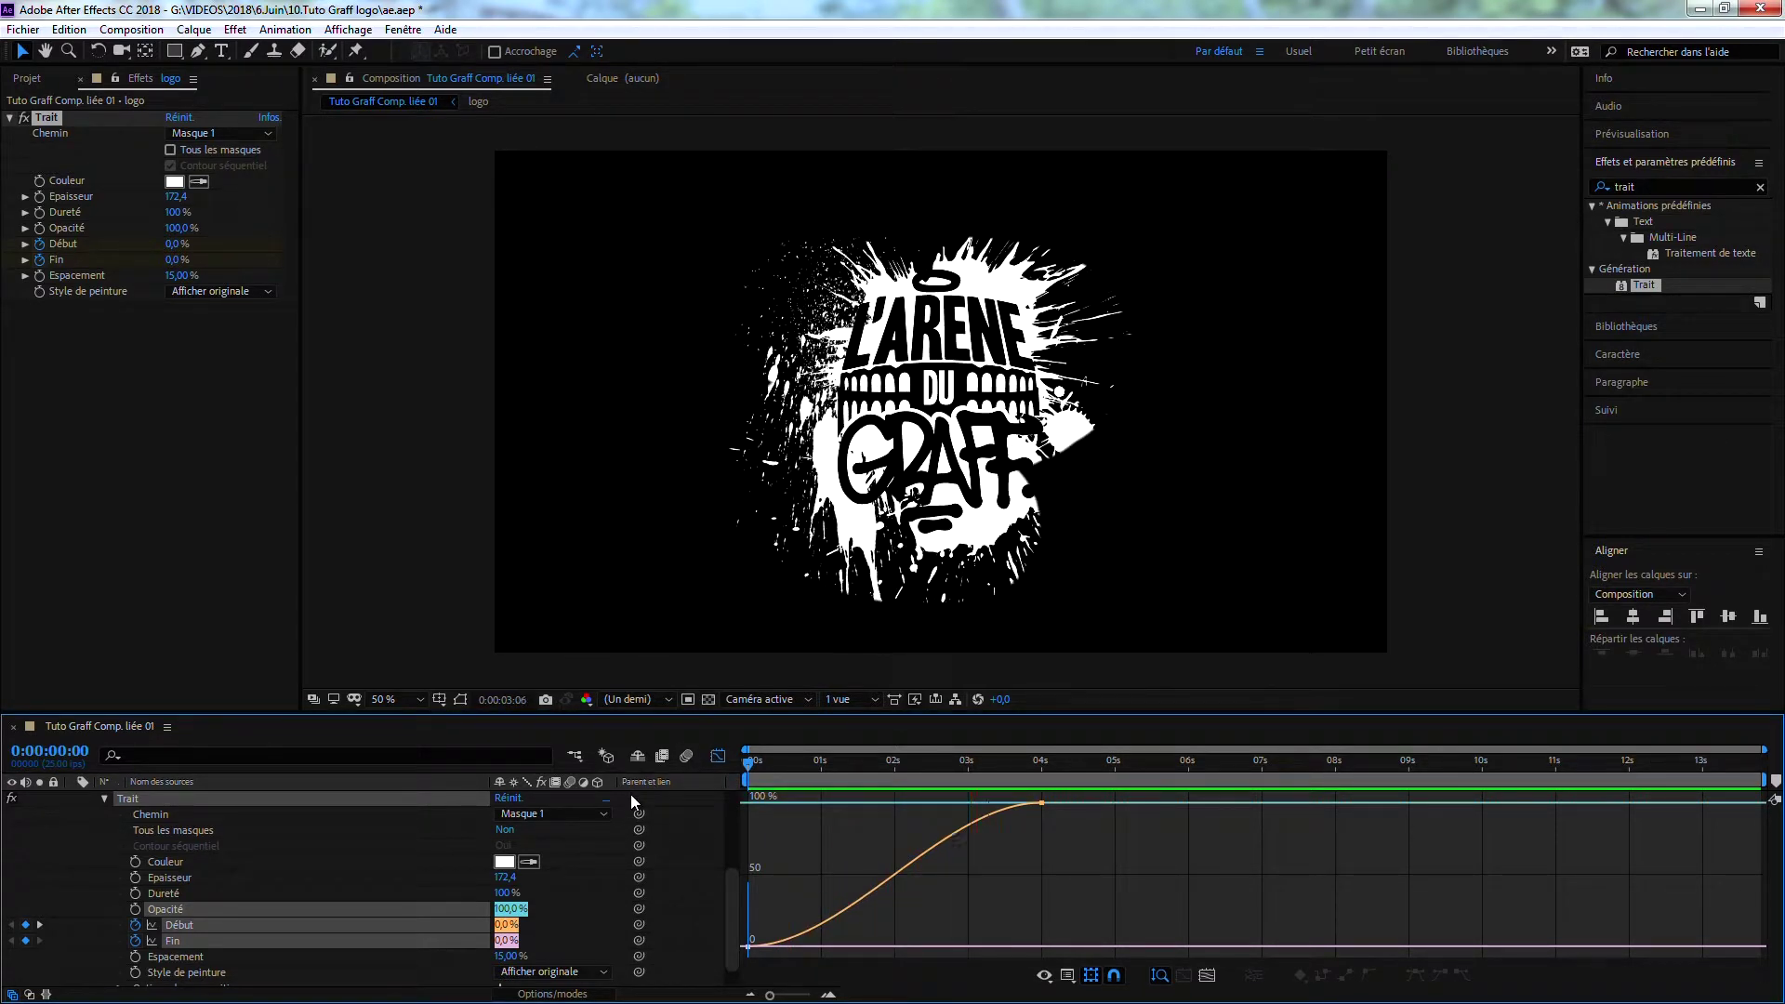
pyautogui.click(781, 784)
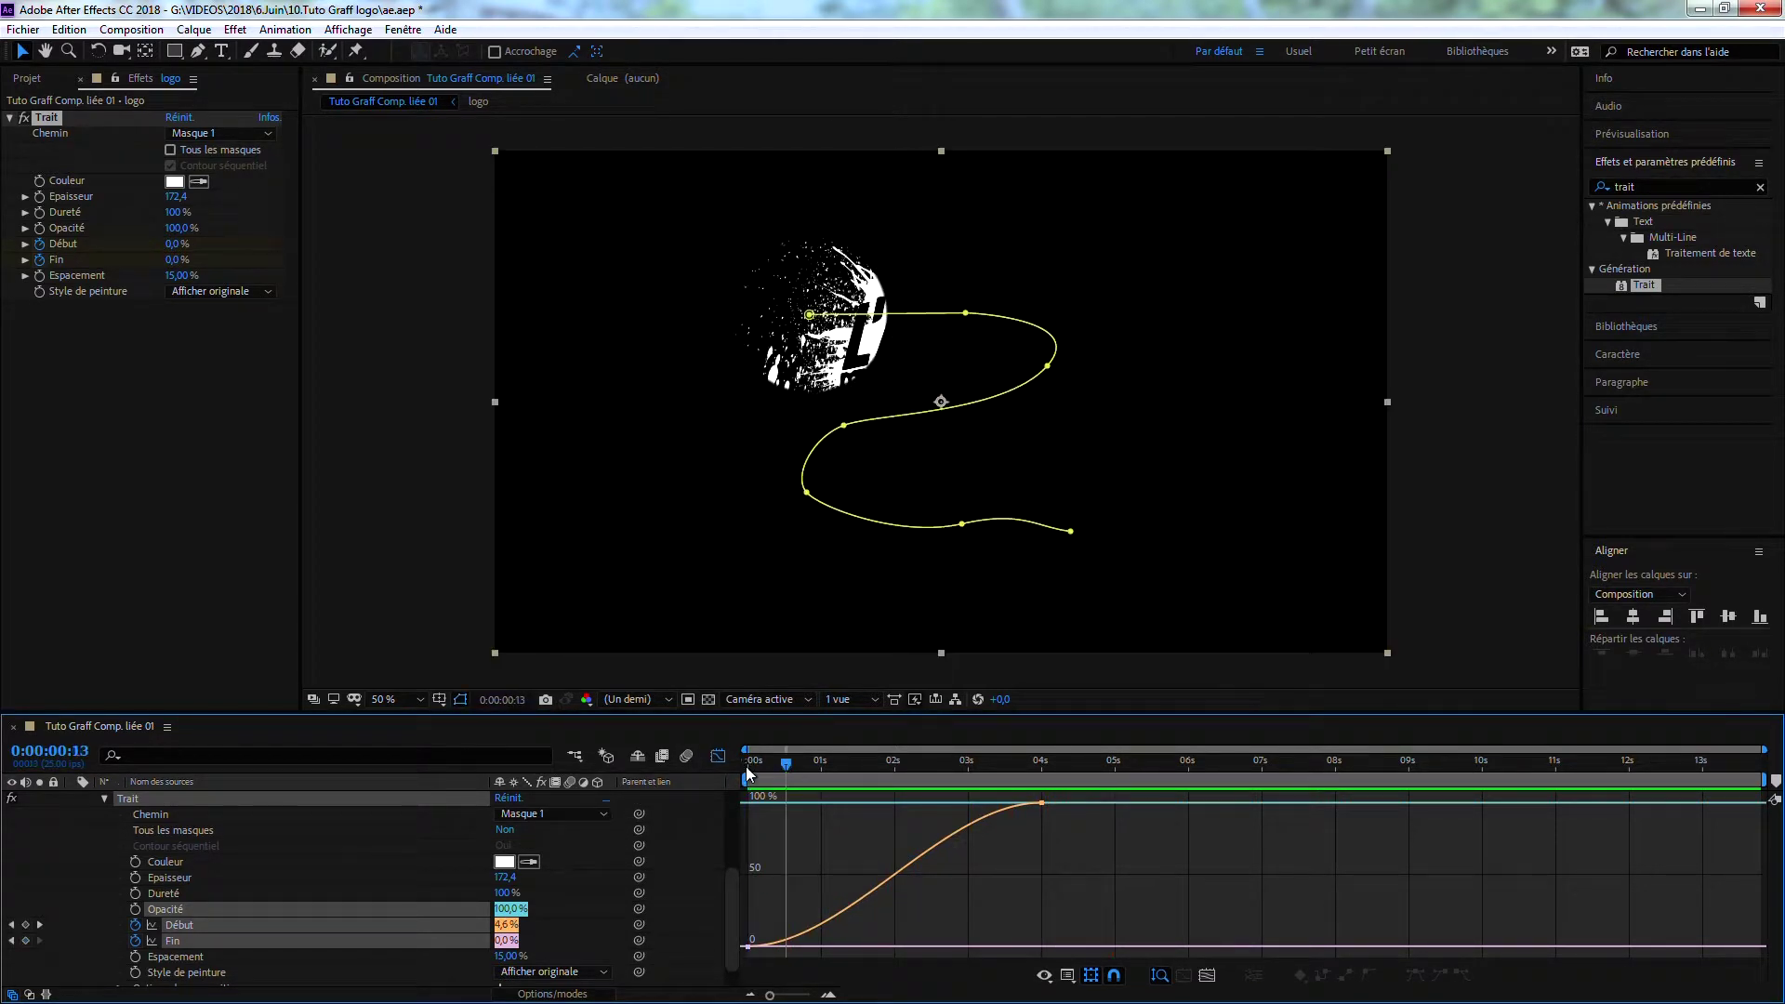
pyautogui.click(718, 756)
pyautogui.moveTo(787, 771); pyautogui.dragTo(714, 785)
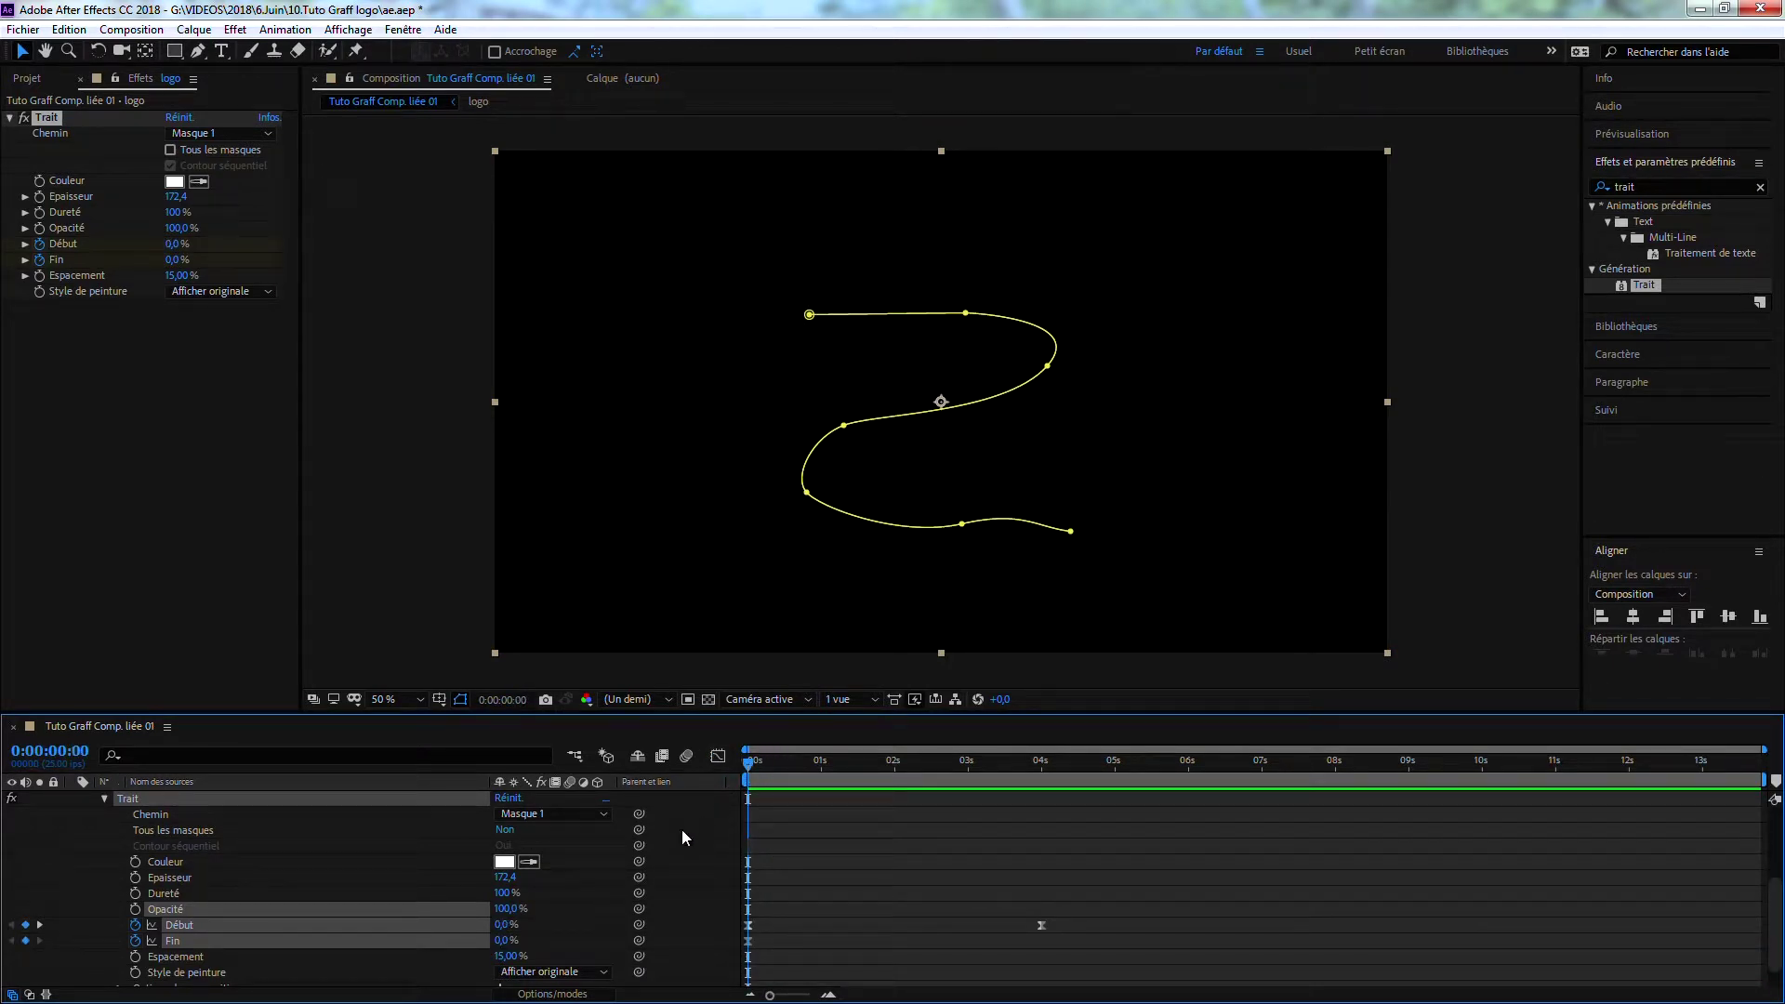
# Step: Move the Début and Fin keyframes so the reveal runs from about 4 to 8 seconds, and save the project
pyautogui.moveTo(1120, 914); pyautogui.dragTo(1045, 855)
pyautogui.moveTo(753, 762); pyautogui.dragTo(1369, 779)
pyautogui.hotkey('ctrl', 's')
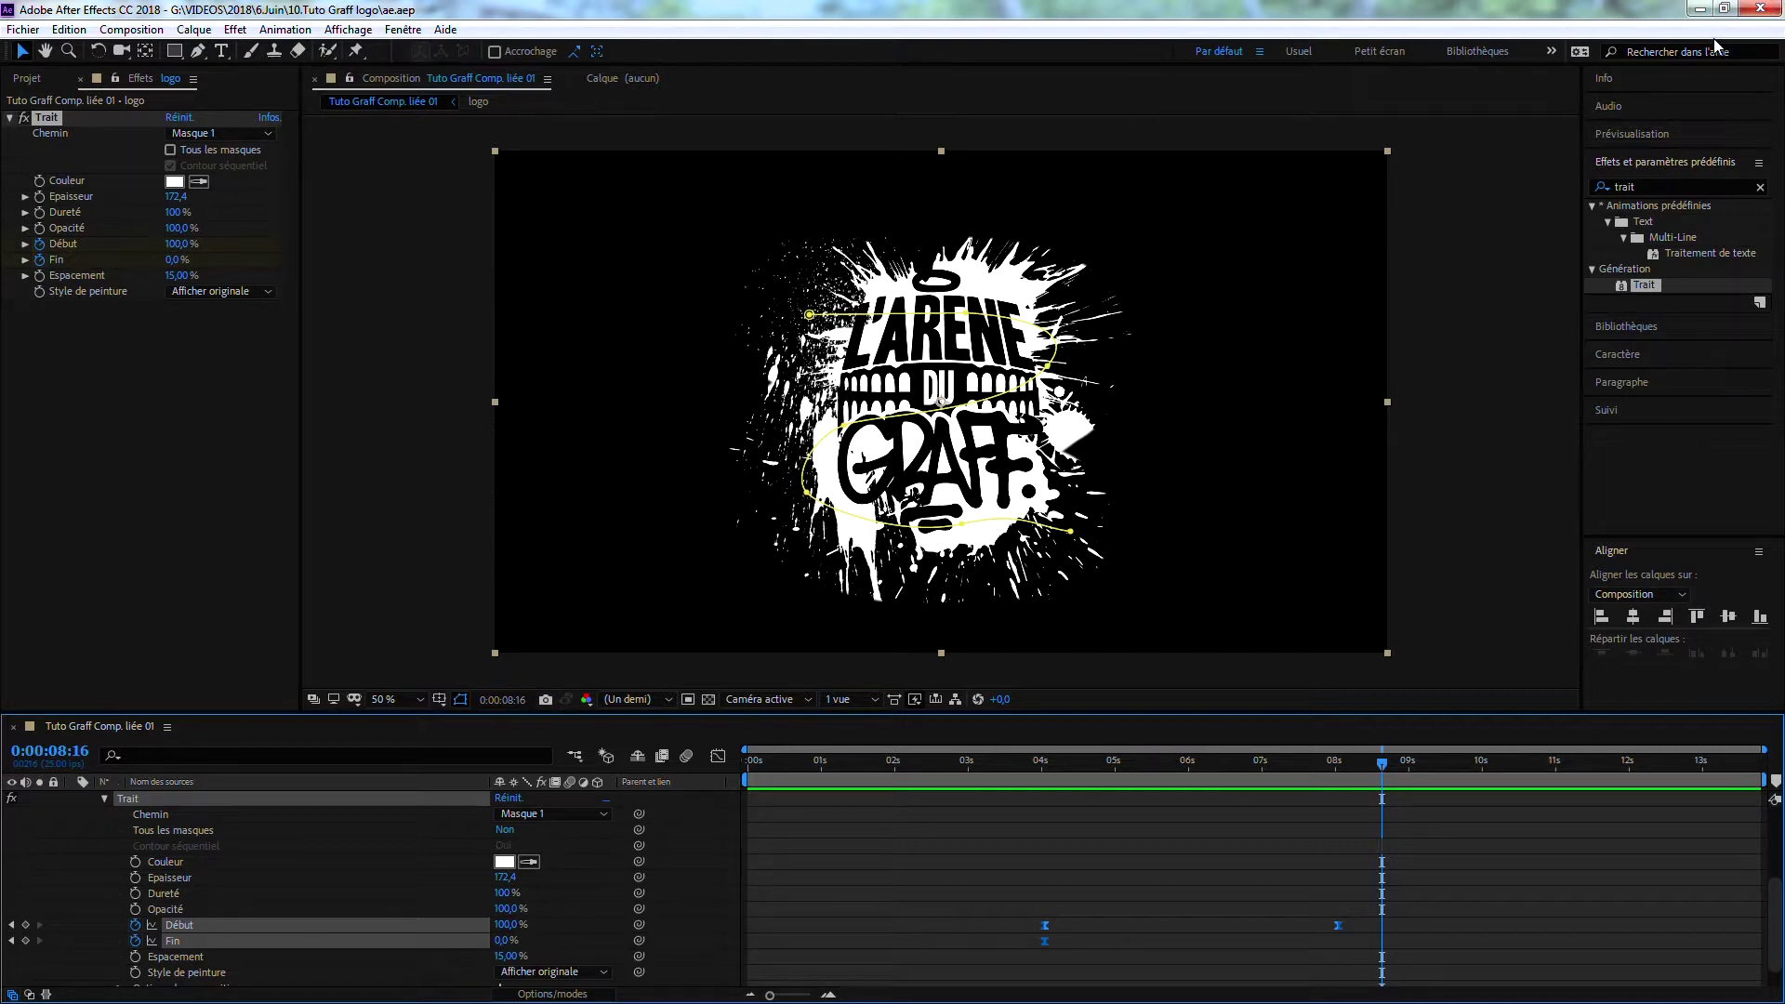
# Step: Close After Effects, return to Premiere Pro and check the linked logo composition near the start of the sequence
pyautogui.click(1760, 8)
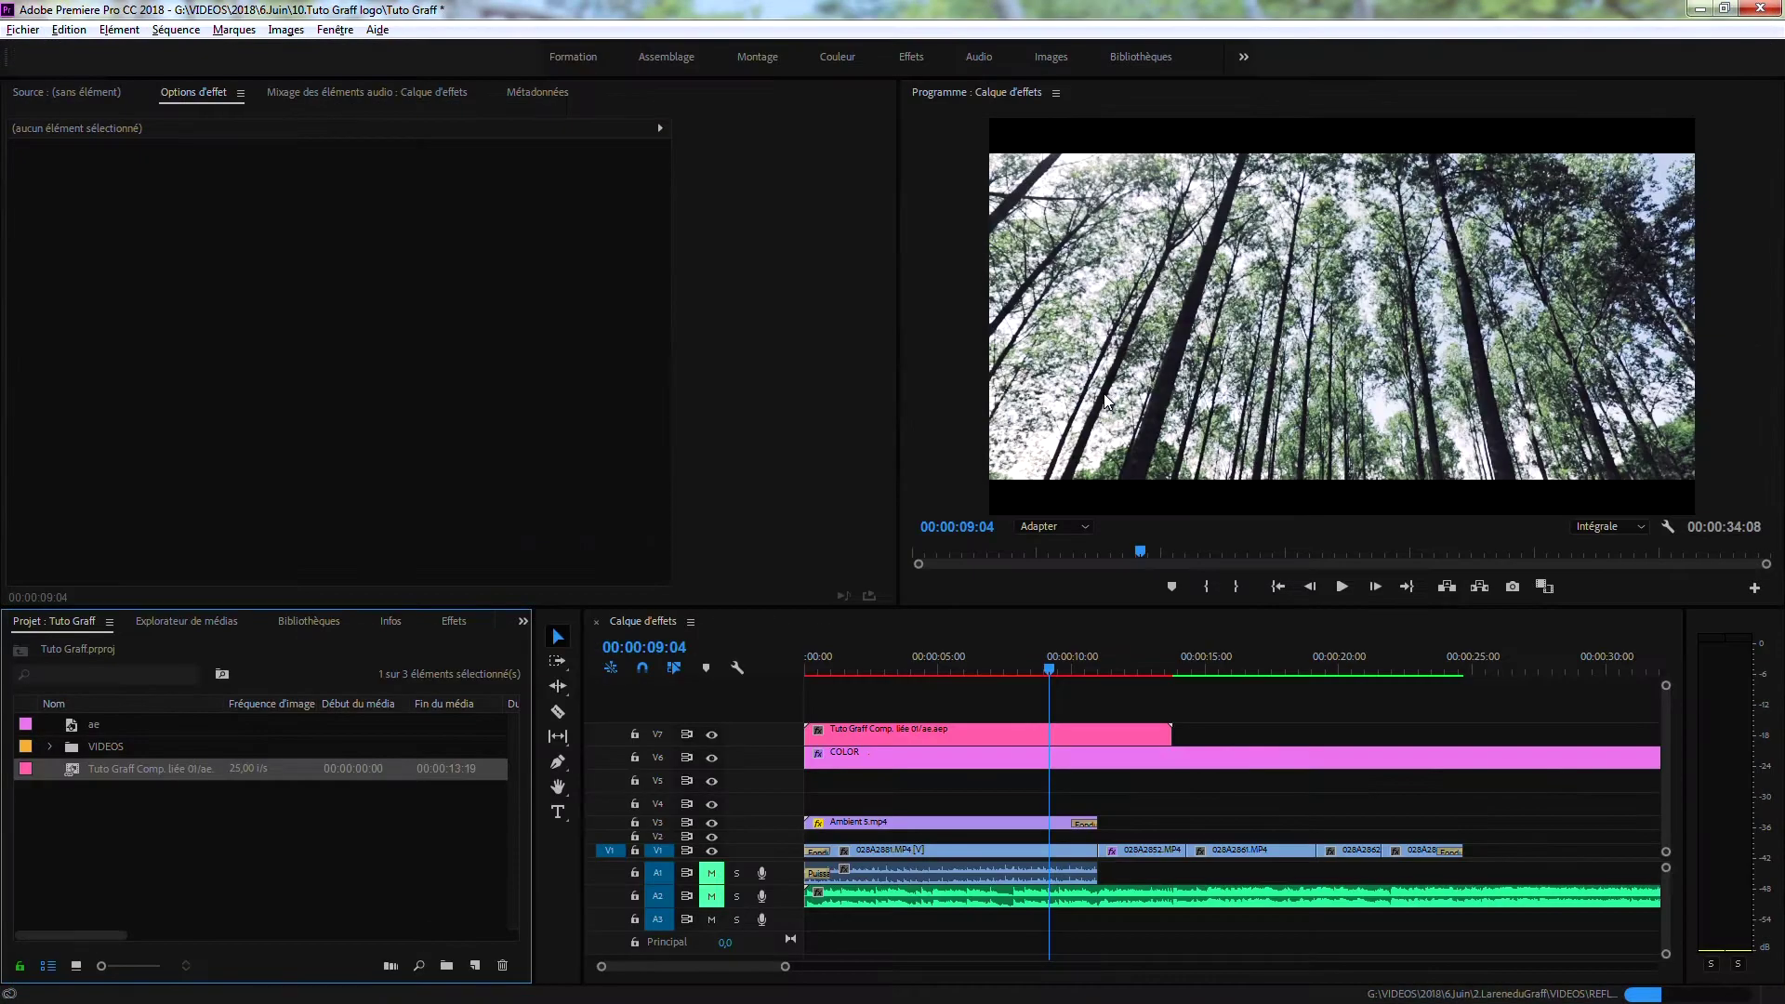
pyautogui.click(908, 665)
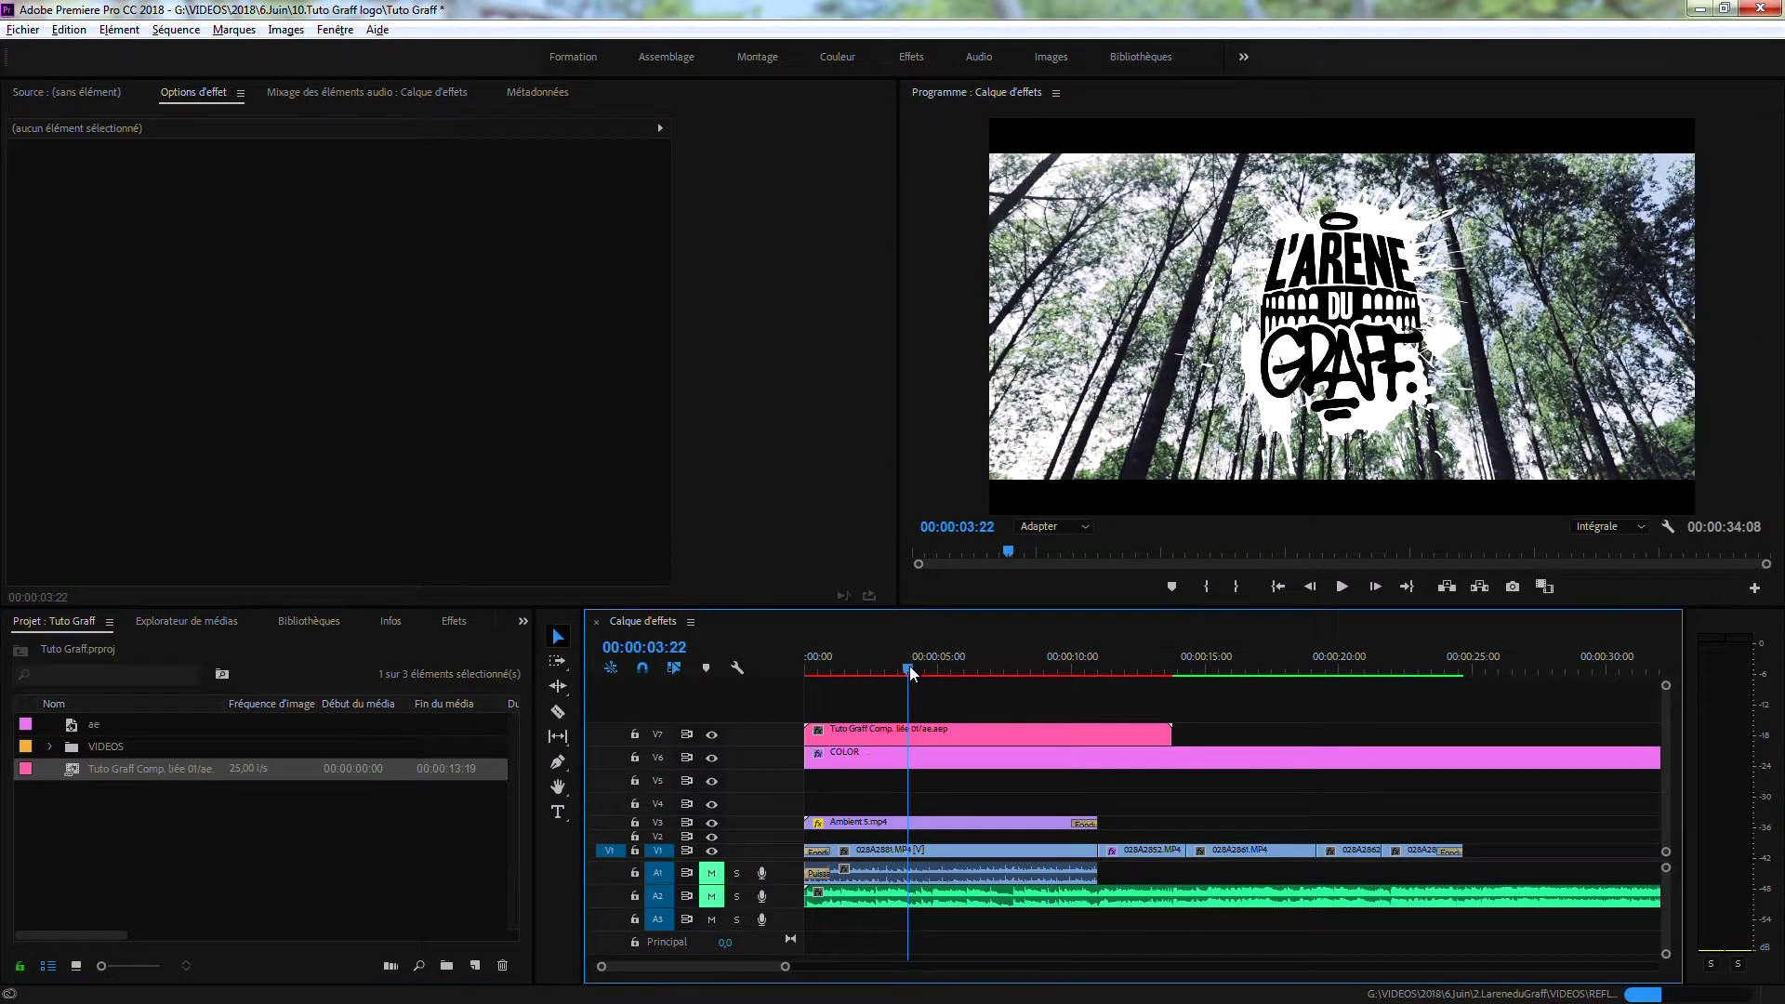
pyautogui.moveTo(900, 664); pyautogui.dragTo(872, 662)
# Step: Try moving the Tuto Graff Comp. liée 01 clip down onto track V6, and undo the latest timeline changes
pyautogui.click(883, 744)
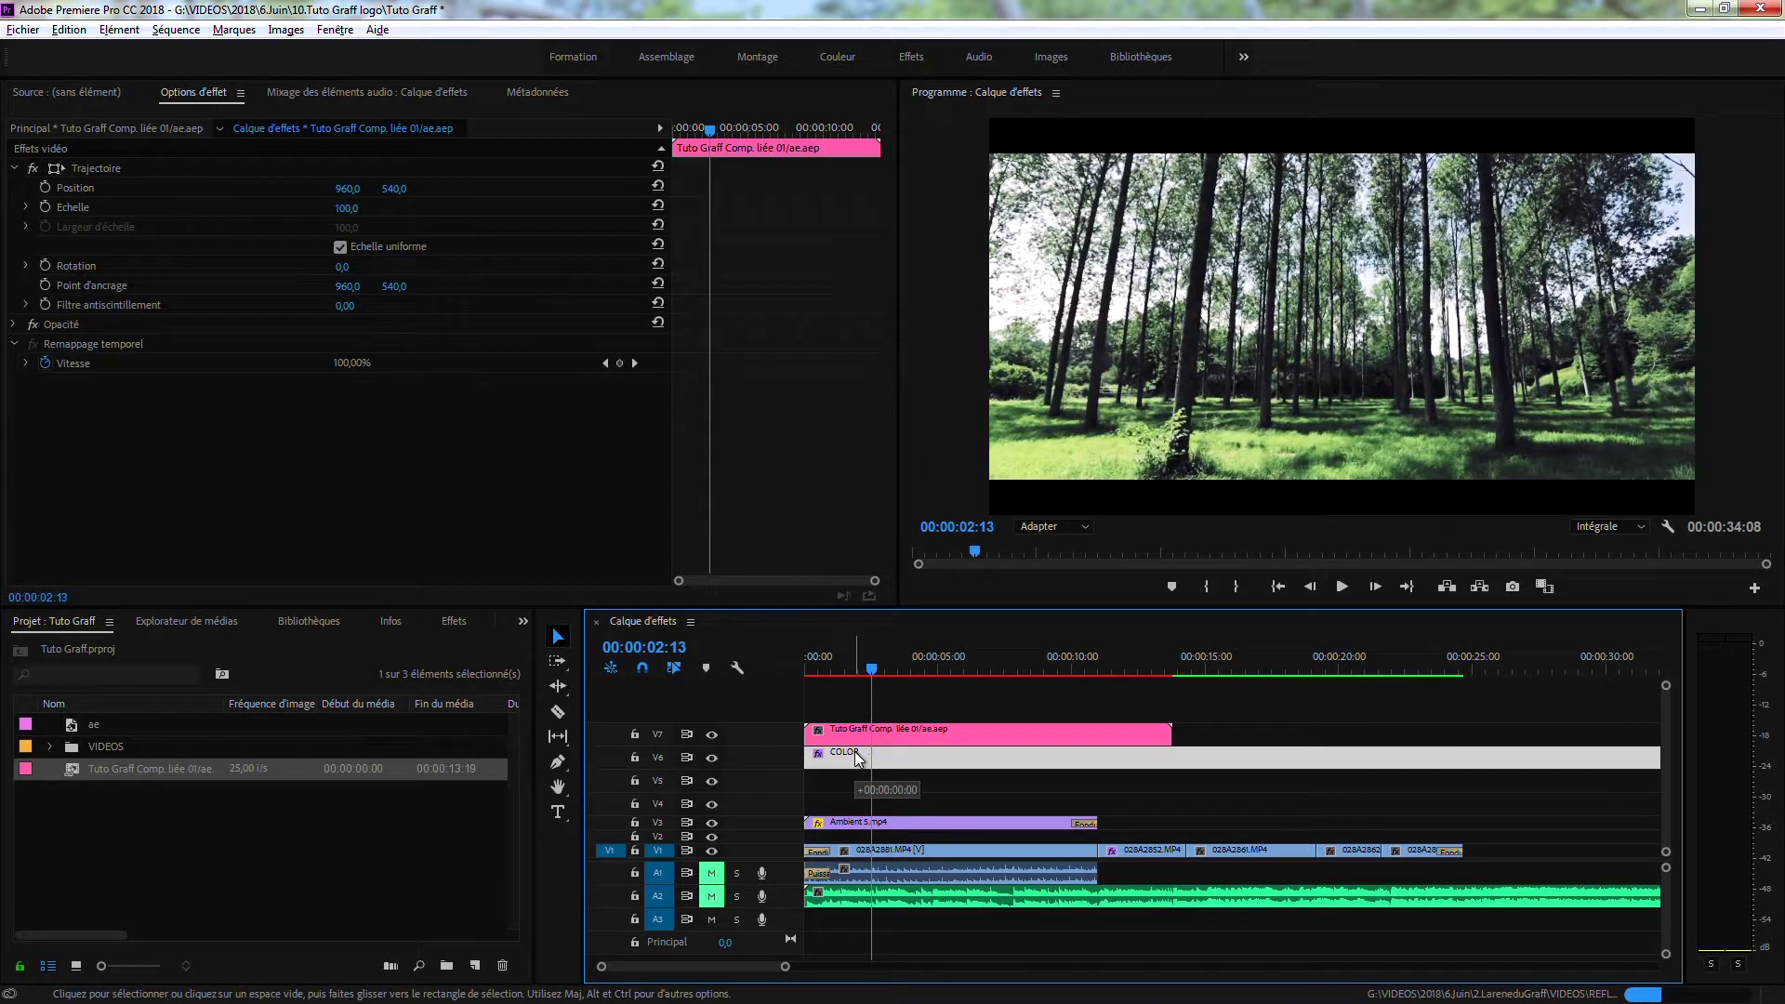
pyautogui.moveTo(856, 740); pyautogui.dragTo(856, 764)
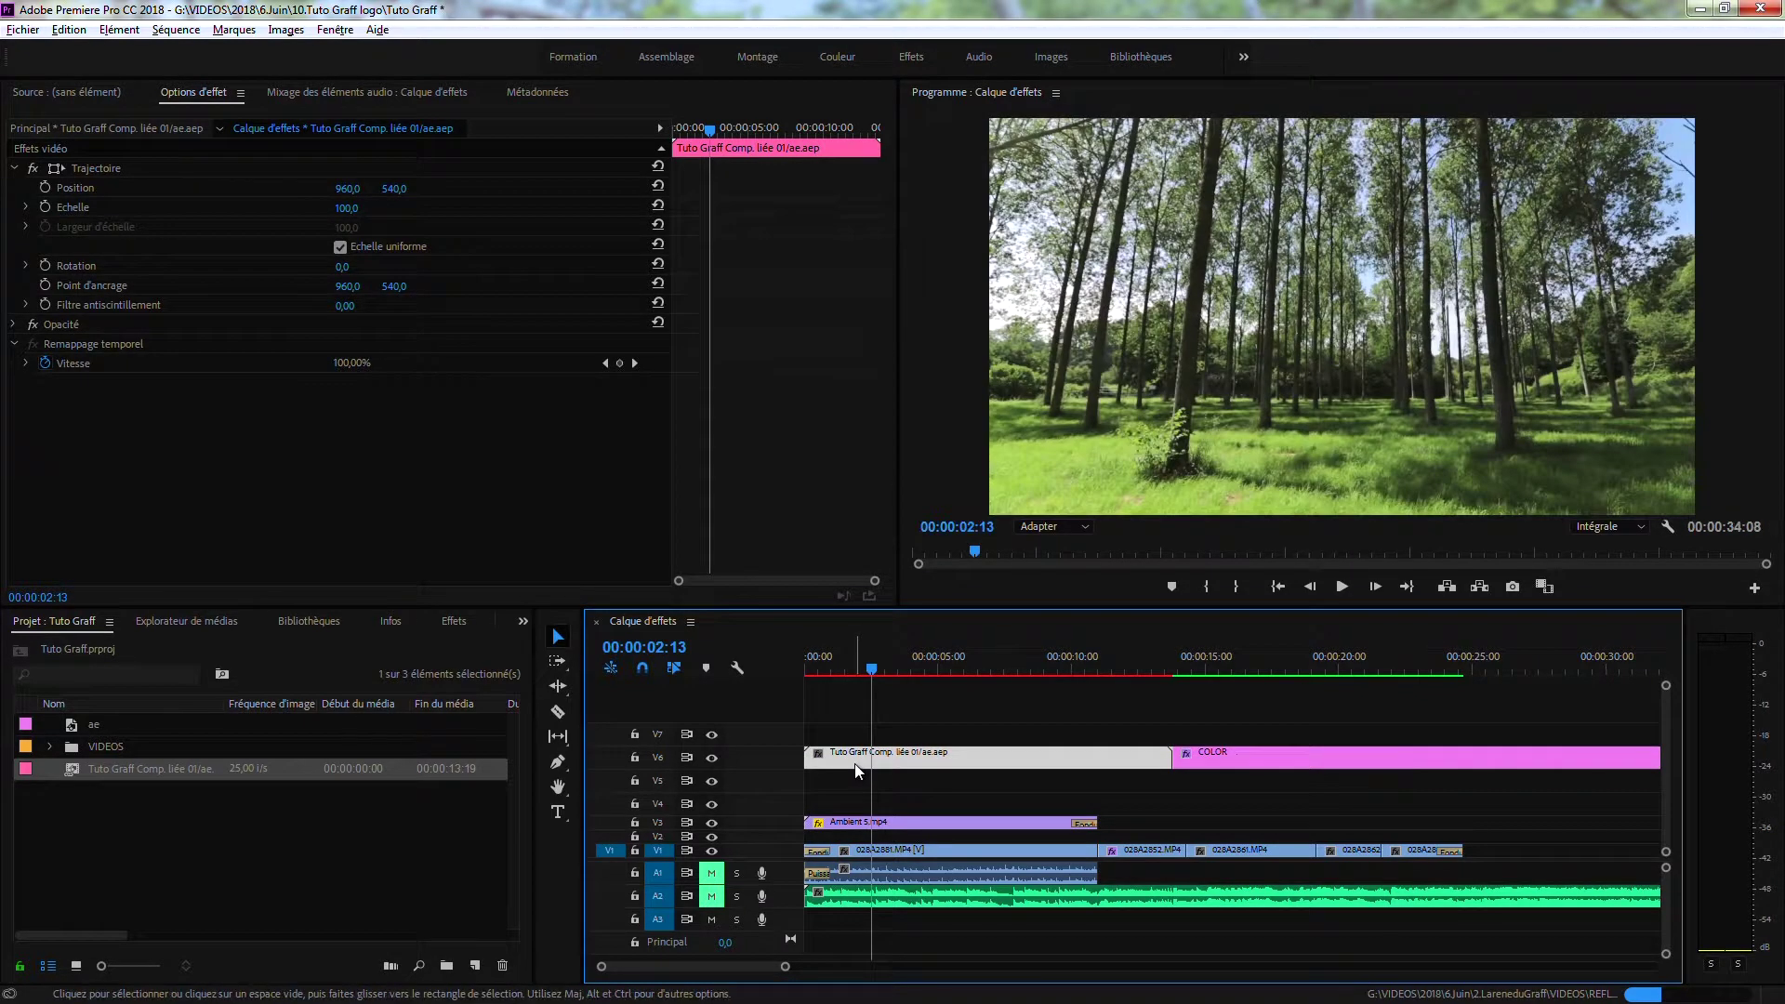
pyautogui.hotkey('ctrl', 'z')
pyautogui.hotkey('ctrl', 'z')
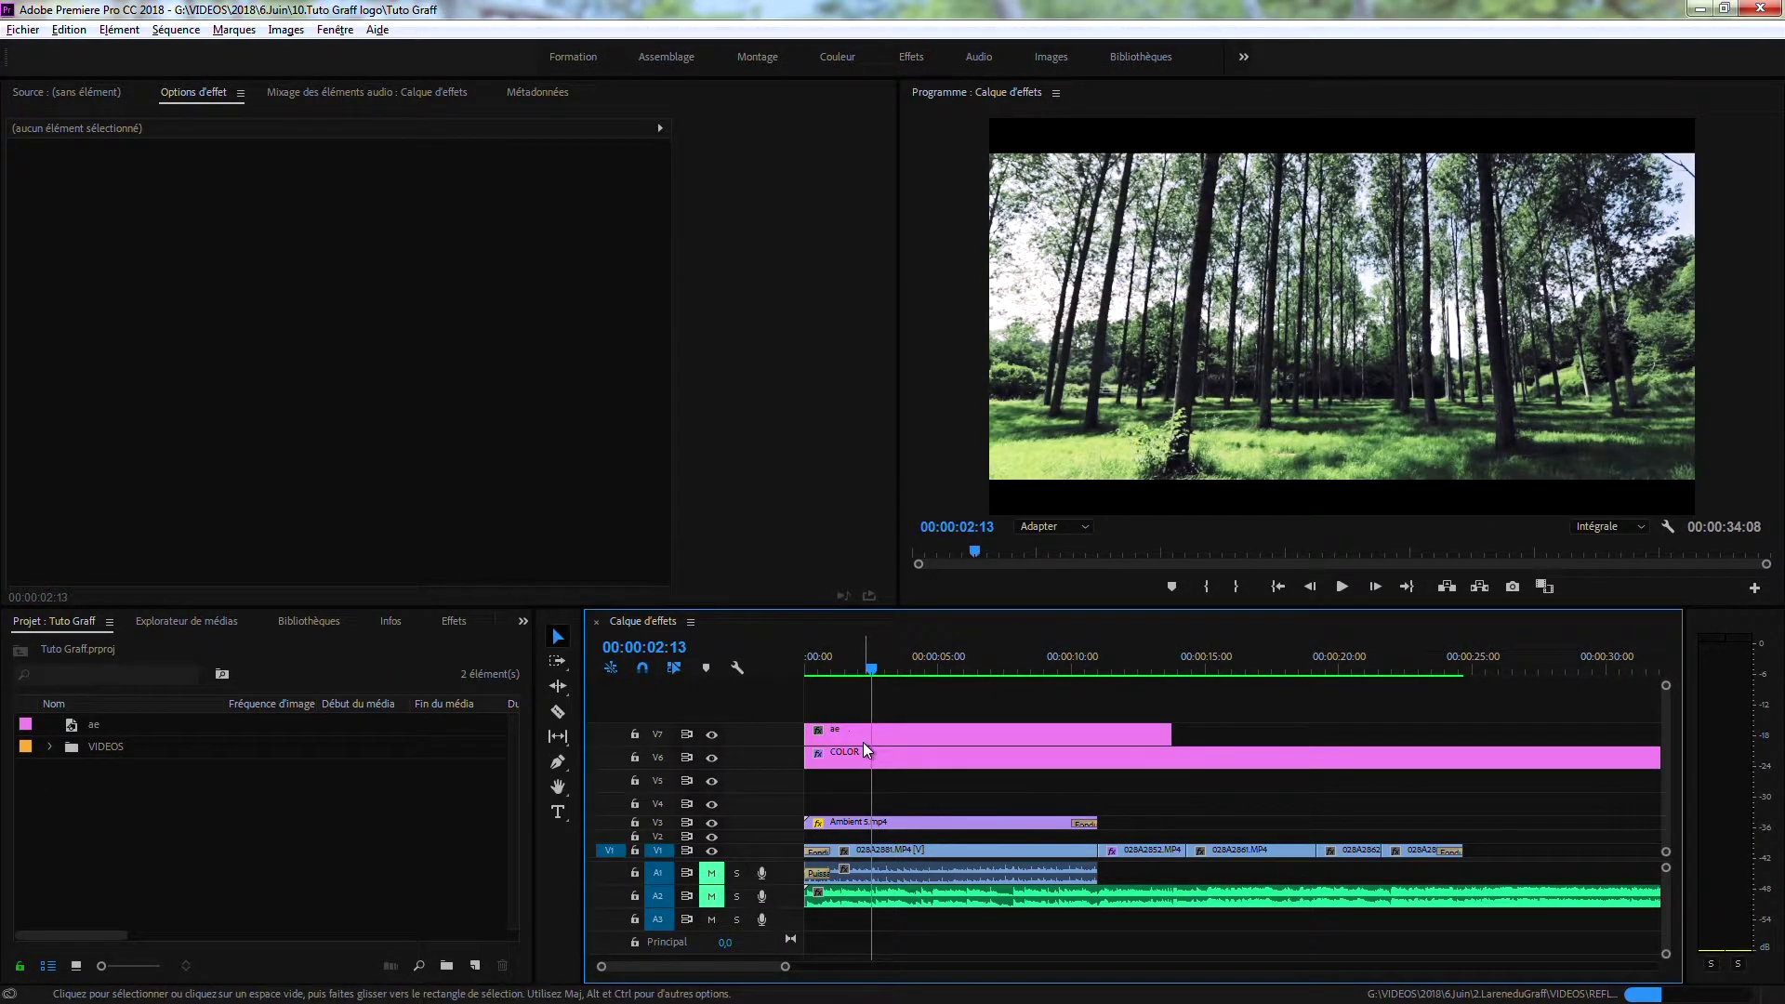
# Step: Redo the replacement of the ae clip with the linked logo composition and check the reveal between 4 and 5 seconds
pyautogui.click(863, 740)
pyautogui.click(80, 30)
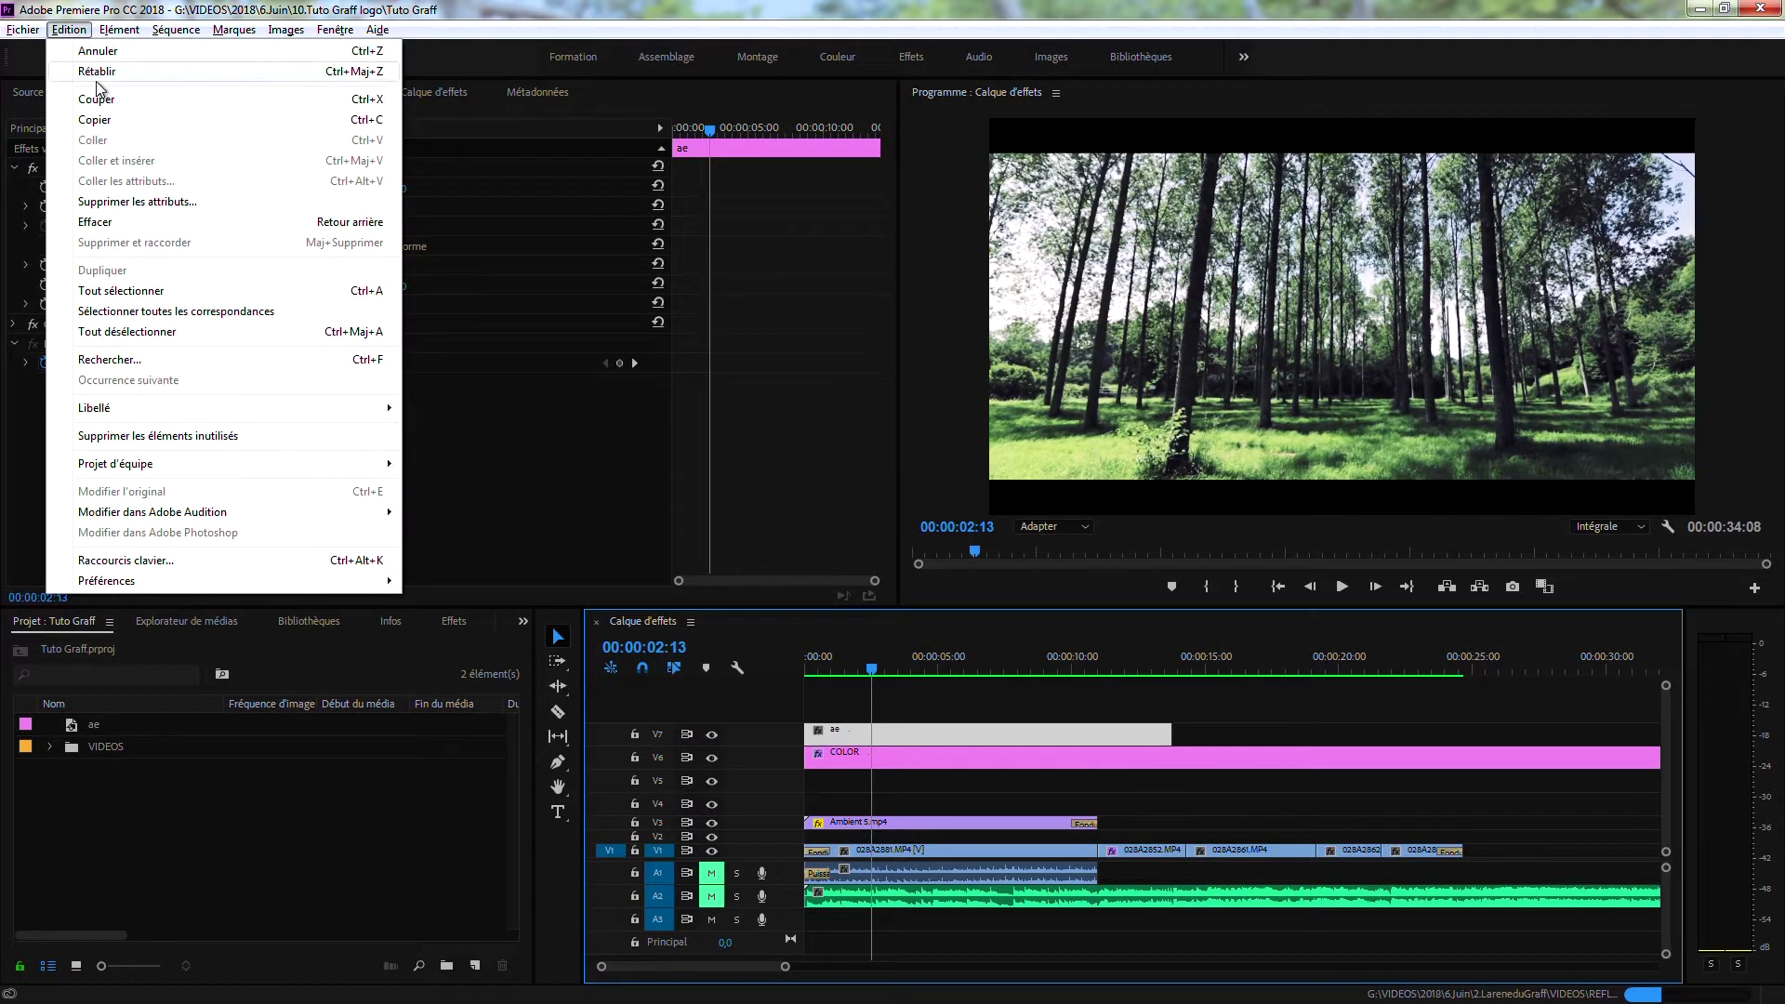
pyautogui.click(97, 73)
pyautogui.click(945, 667)
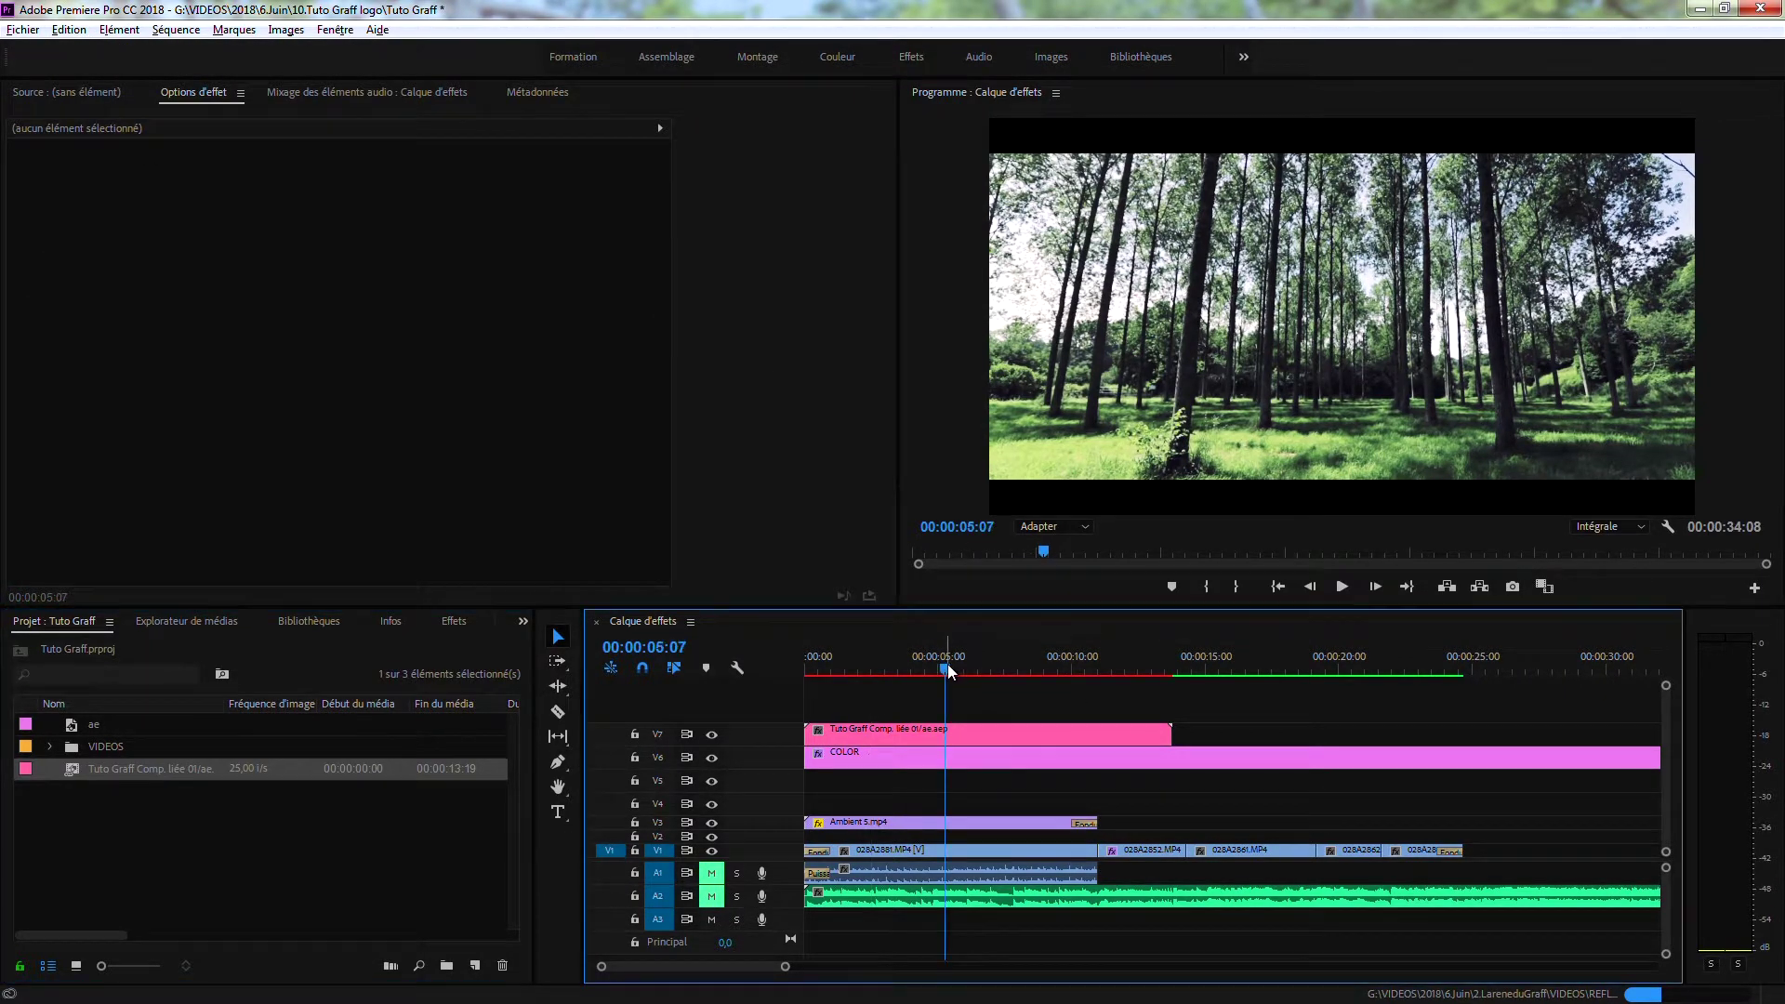
pyautogui.moveTo(919, 660)
pyautogui.mouseDown()
pyautogui.moveTo(946, 667)
pyautogui.moveTo(929, 665)
pyautogui.mouseUp()
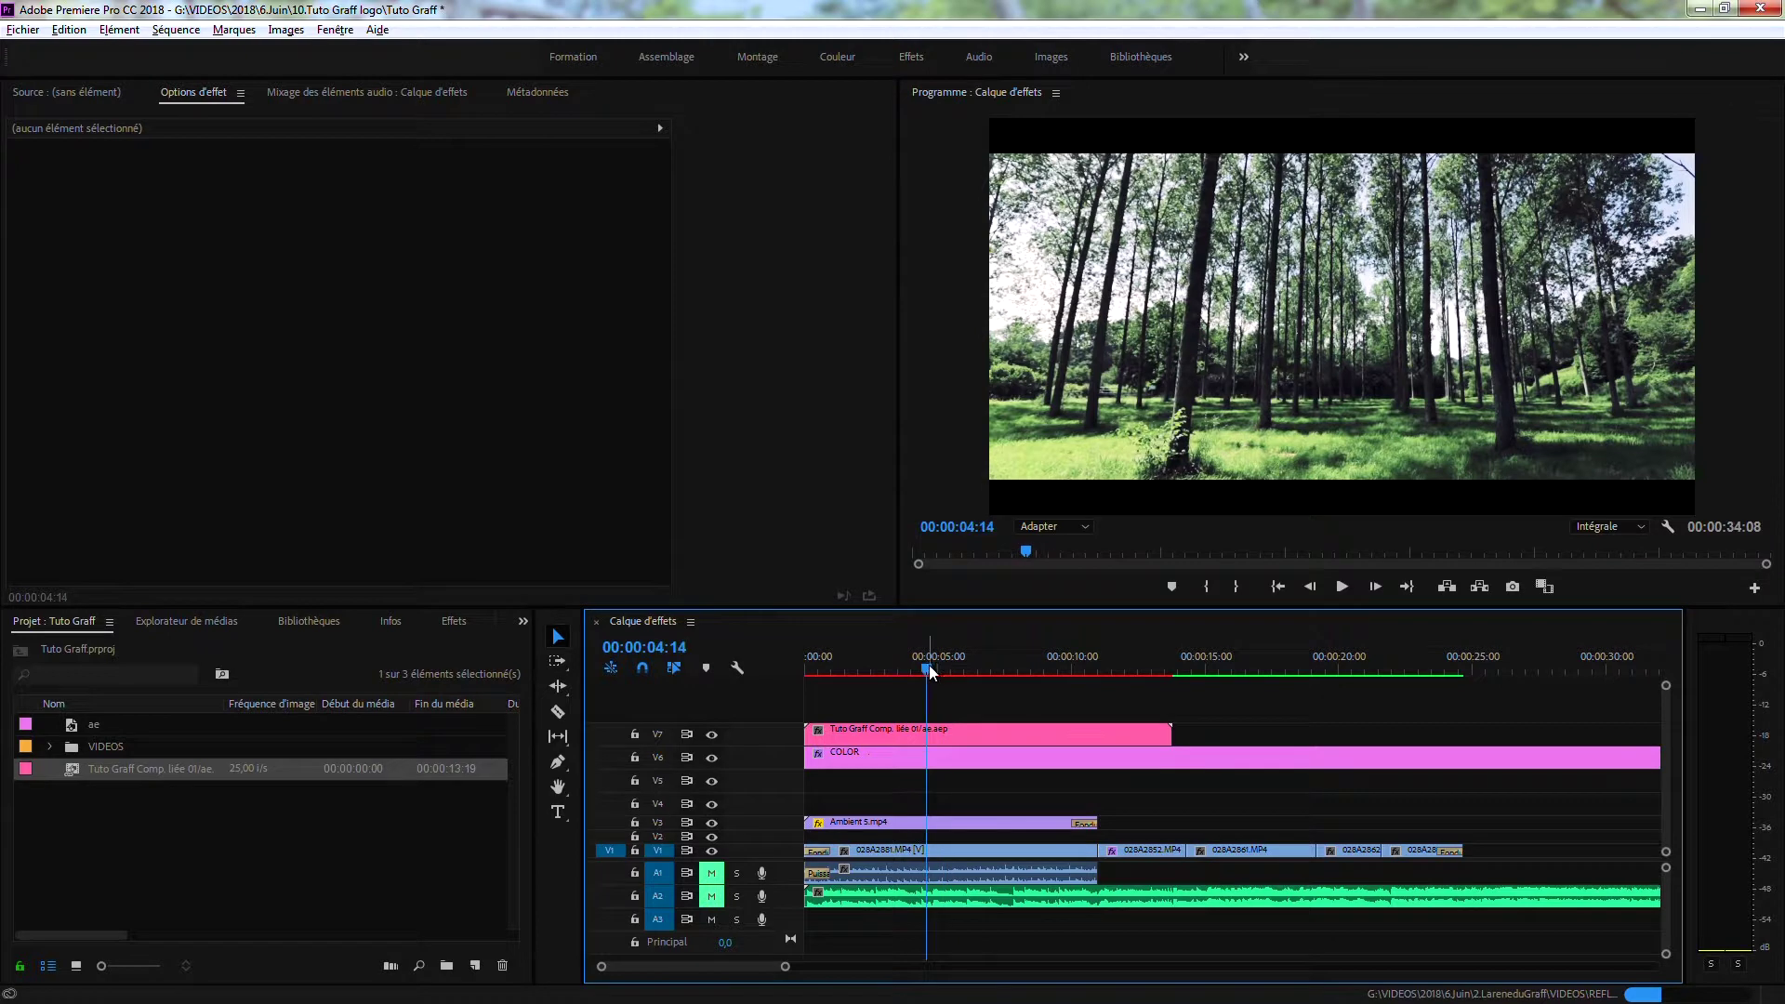
# Step: Move the Tuto Graff Comp. liée 01 clip to track V5 beneath COLOR and check the logo reveal up to about 10 seconds
pyautogui.click(930, 734)
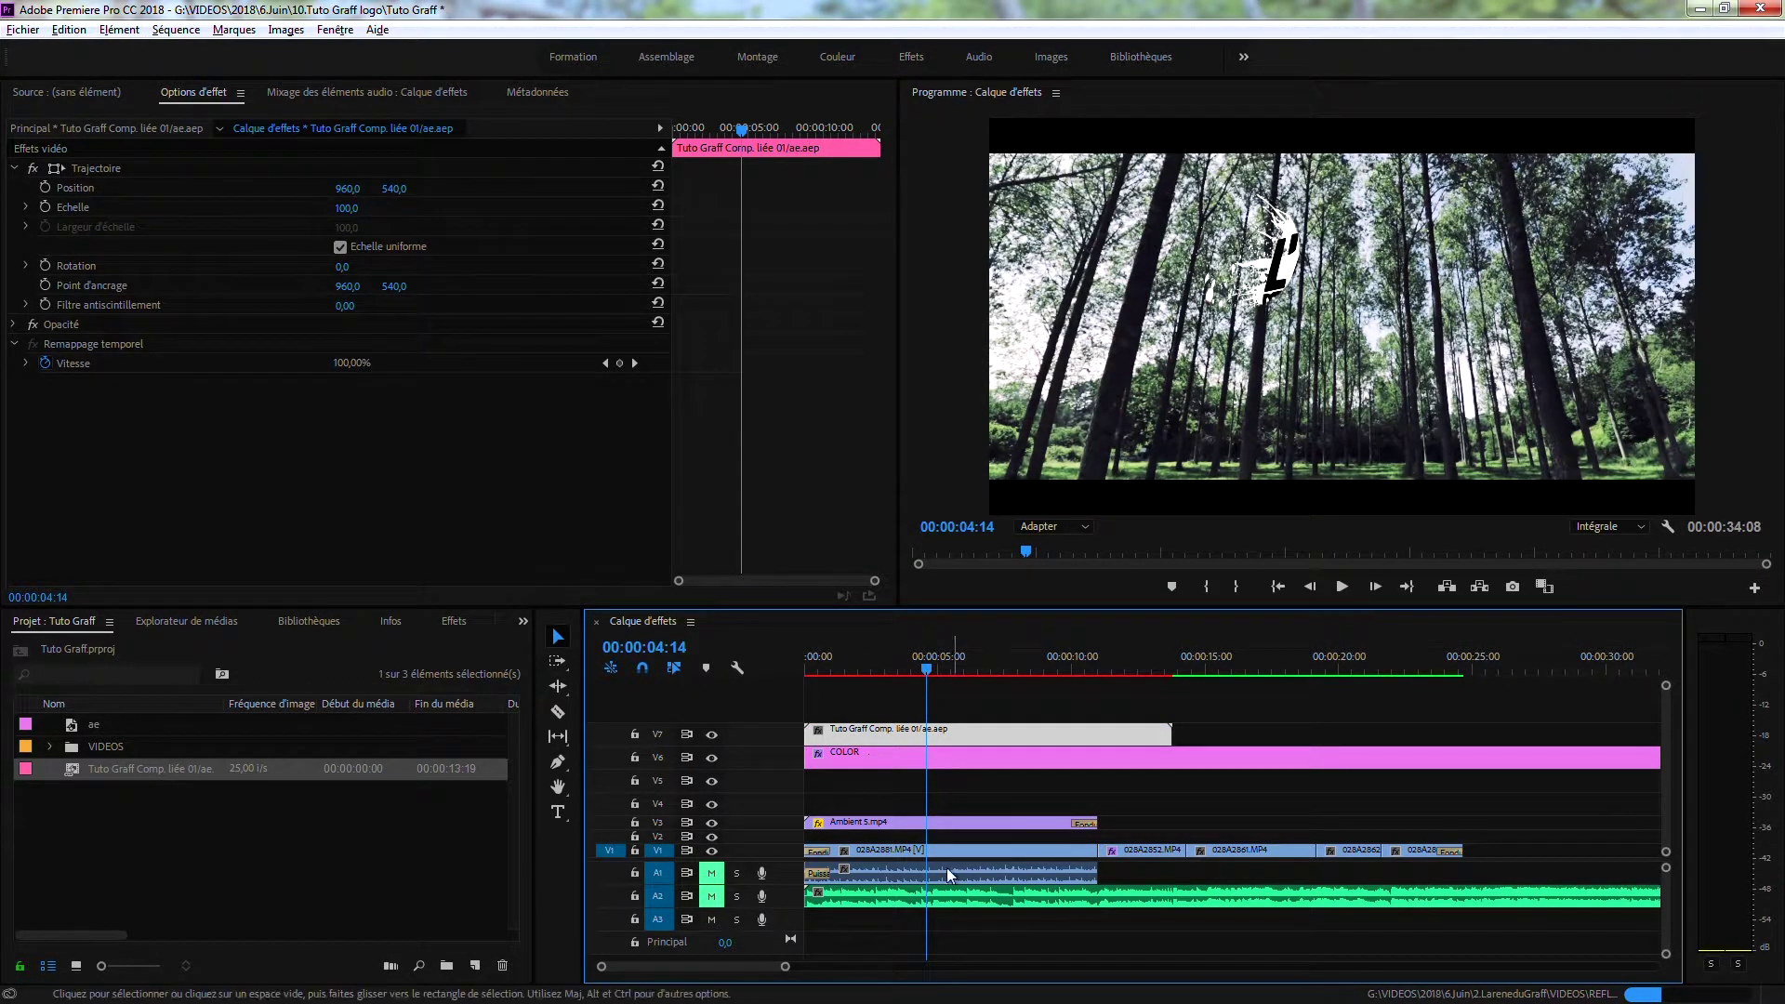
pyautogui.moveTo(951, 736); pyautogui.dragTo(937, 793)
pyautogui.moveTo(918, 669); pyautogui.dragTo(906, 670)
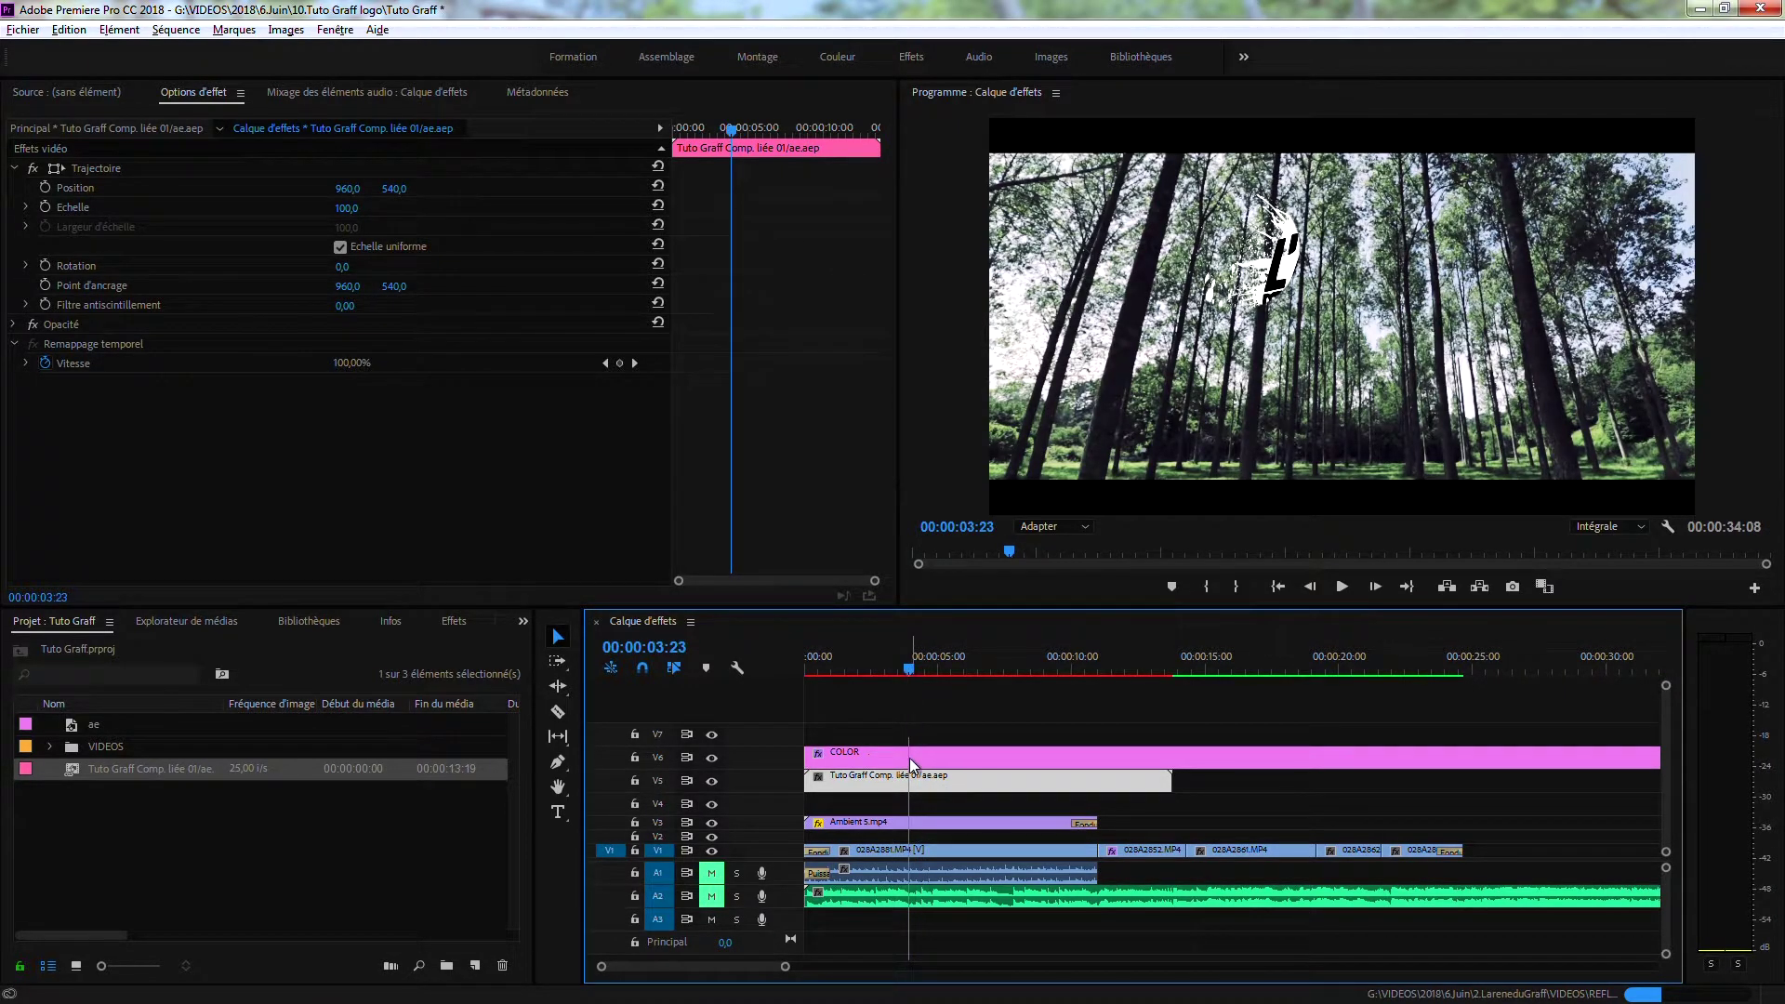
pyautogui.scroll(-3, 1060, 792)
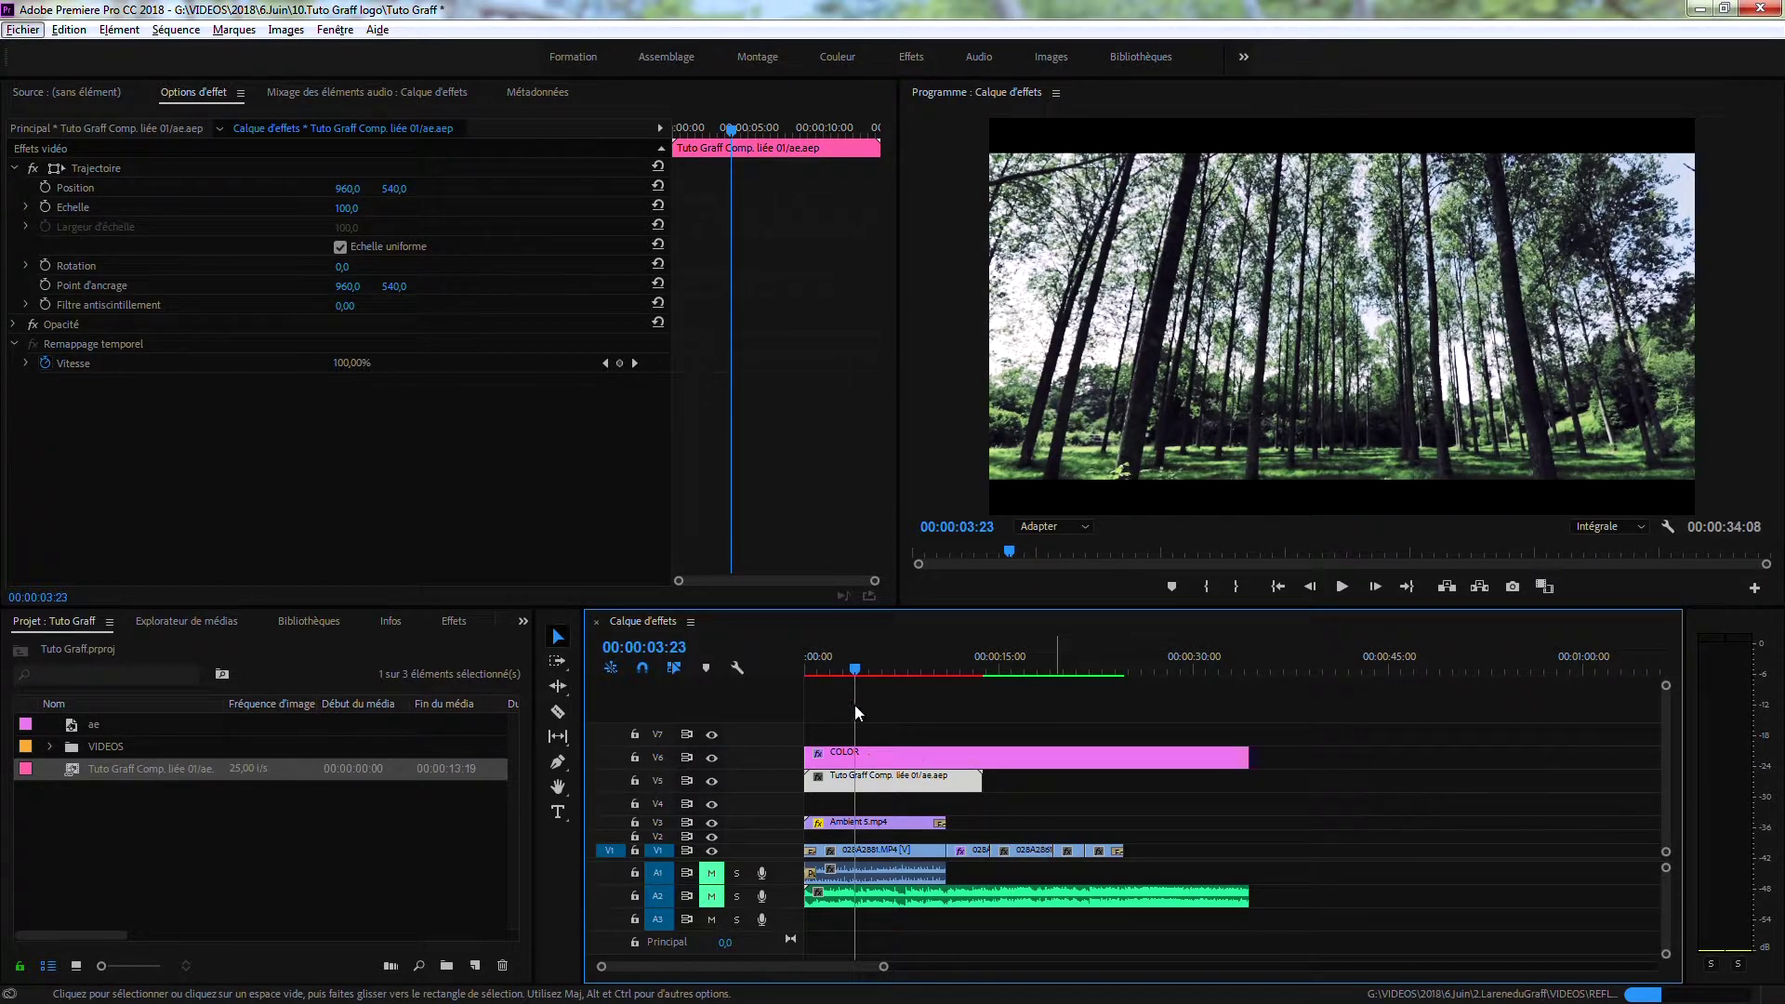
pyautogui.moveTo(857, 668); pyautogui.dragTo(942, 715)
pyautogui.click(934, 756)
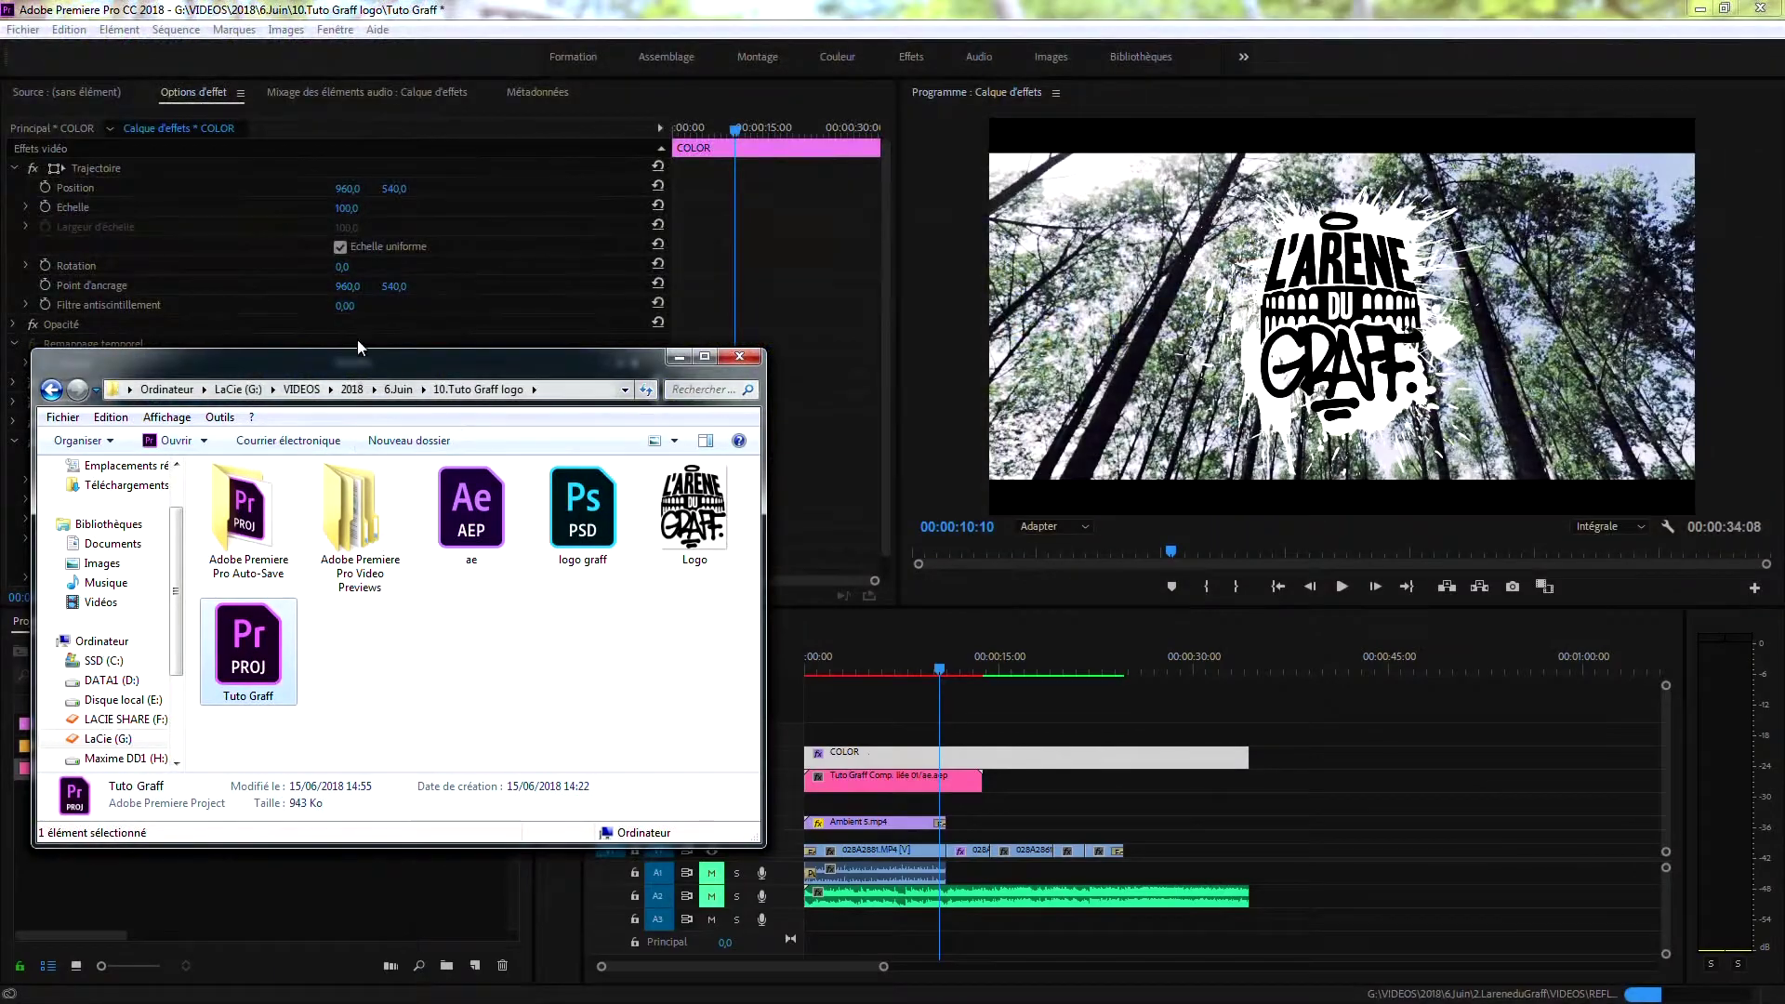
# Step: Import GTA San Andreas Opening Intro from the 2.LareneduGraff MUSIC folder into the project, and minimize the file window at the 10.Tuto Graff logo folder
pyautogui.click(52, 389)
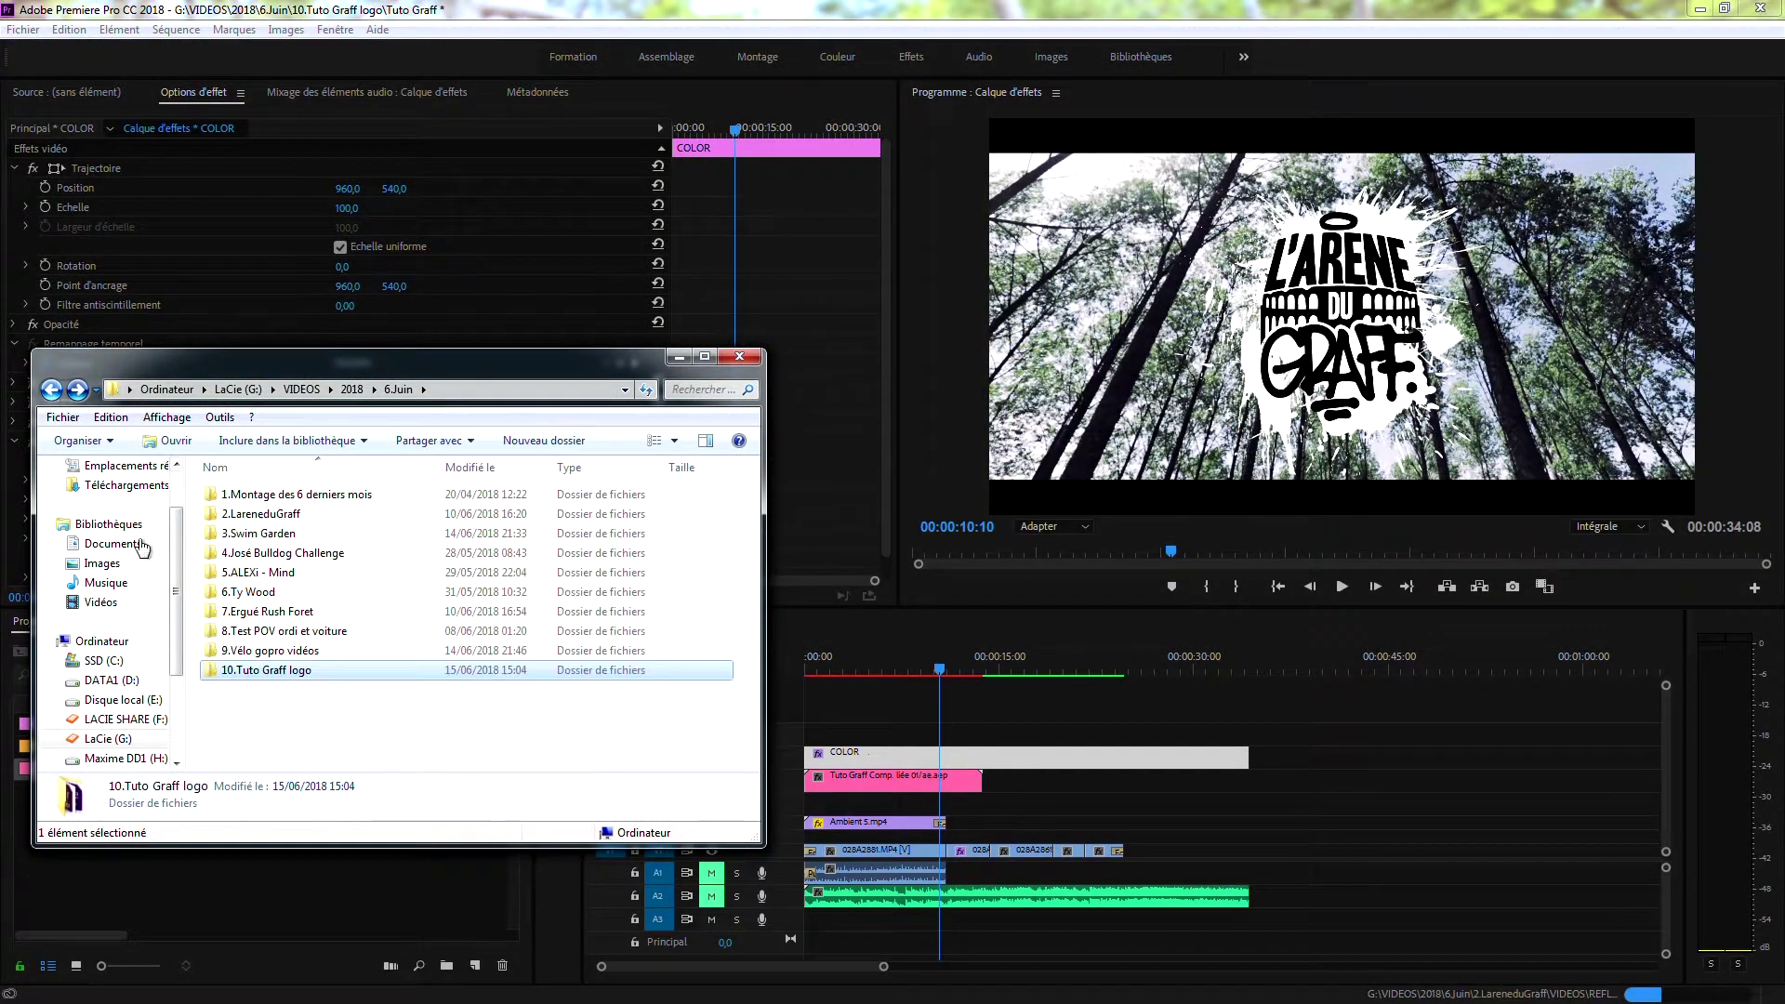
pyautogui.doubleClick(265, 514)
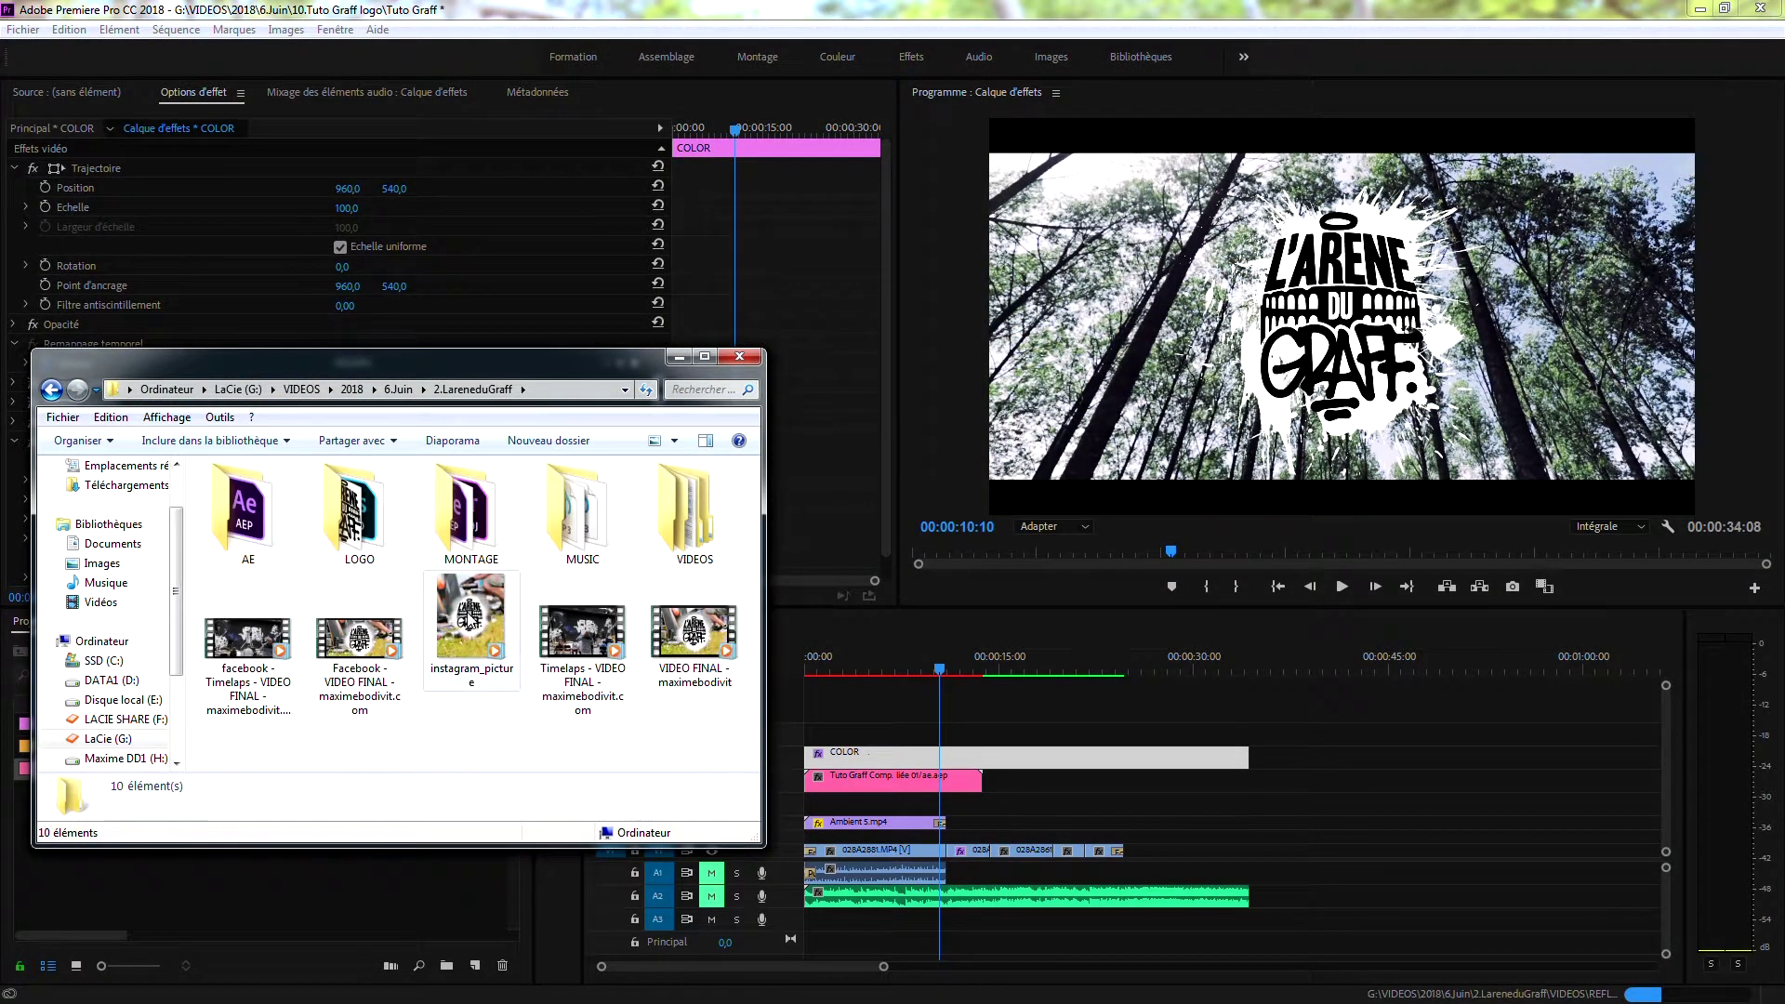
pyautogui.doubleClick(611, 493)
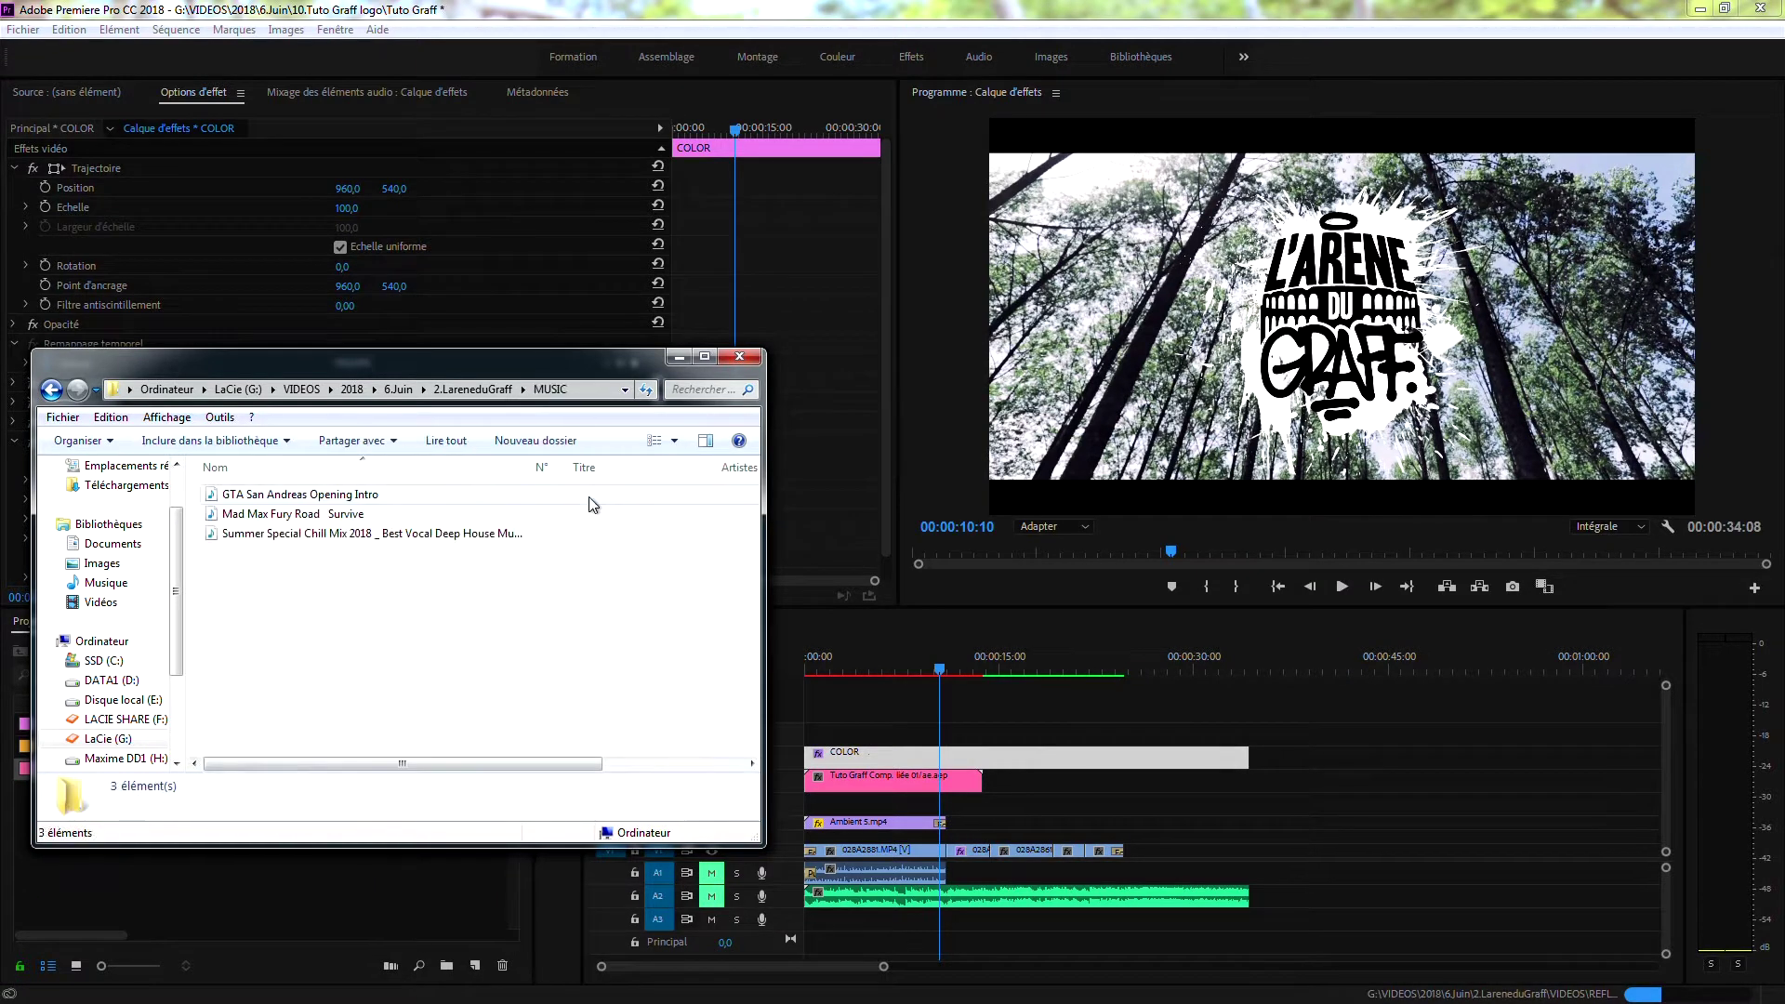
pyautogui.click(275, 498)
pyautogui.moveTo(326, 358); pyautogui.dragTo(1177, 242)
pyautogui.moveTo(1097, 386); pyautogui.dragTo(180, 869)
pyautogui.click(902, 273)
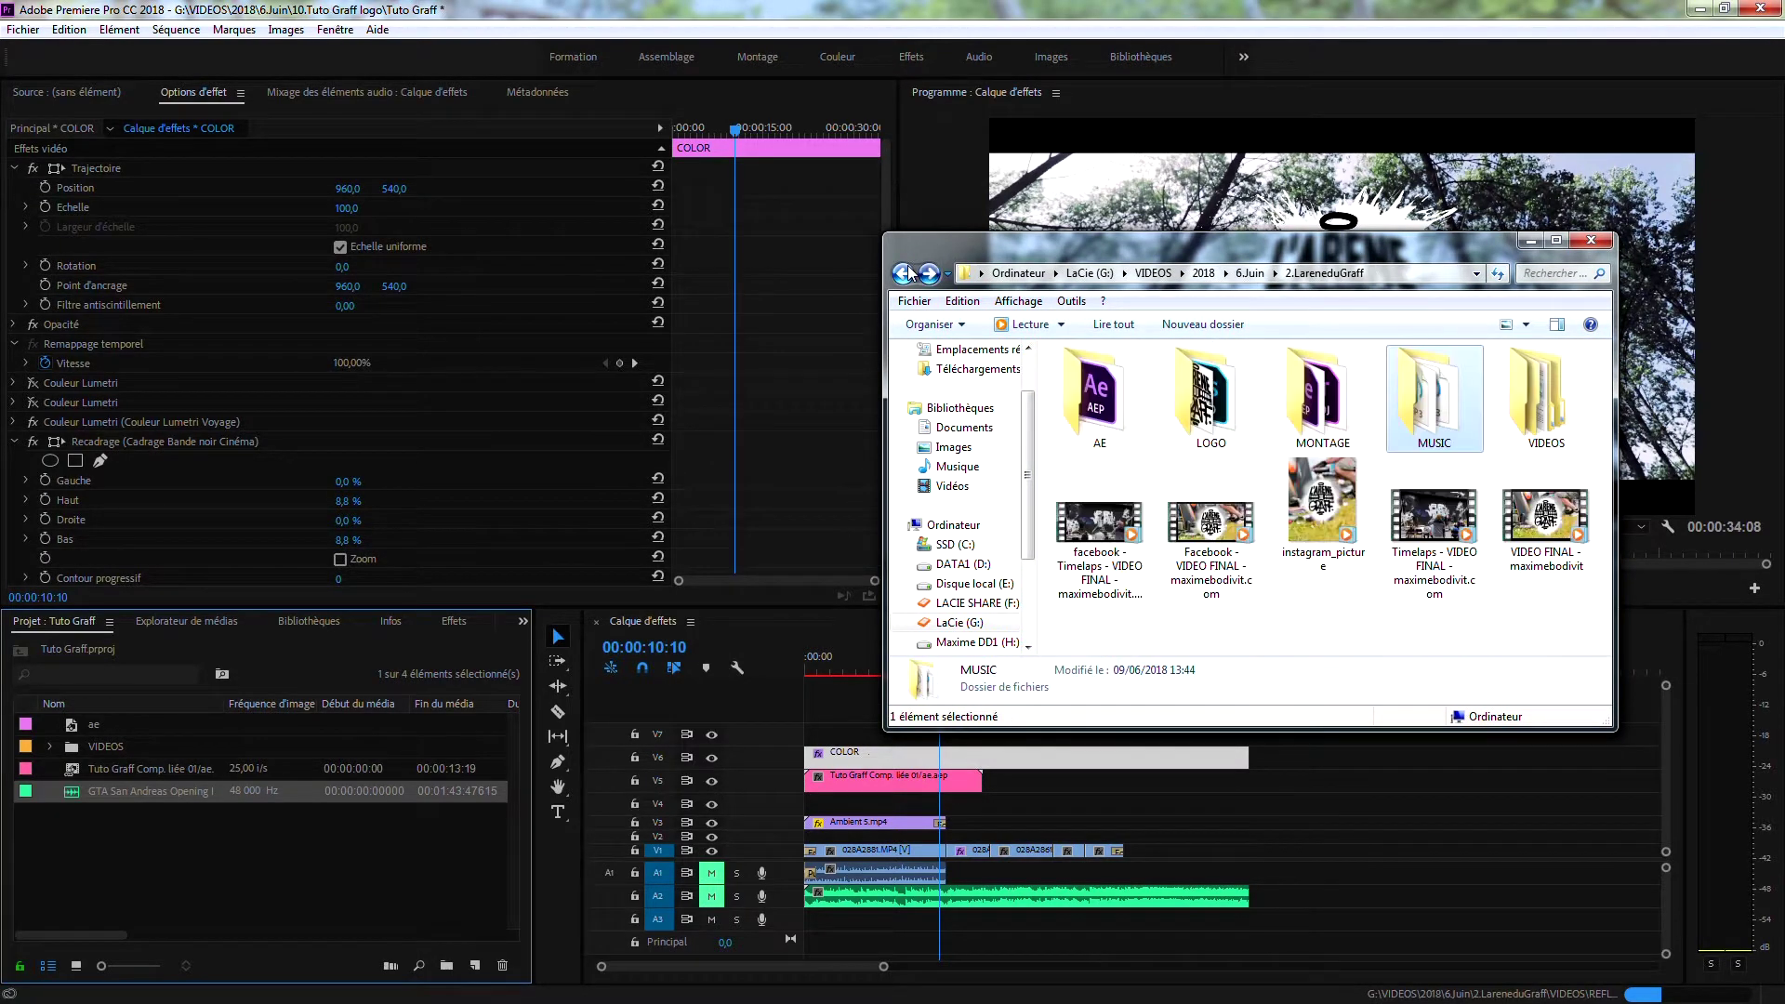
pyautogui.click(902, 272)
pyautogui.doubleClick(1106, 554)
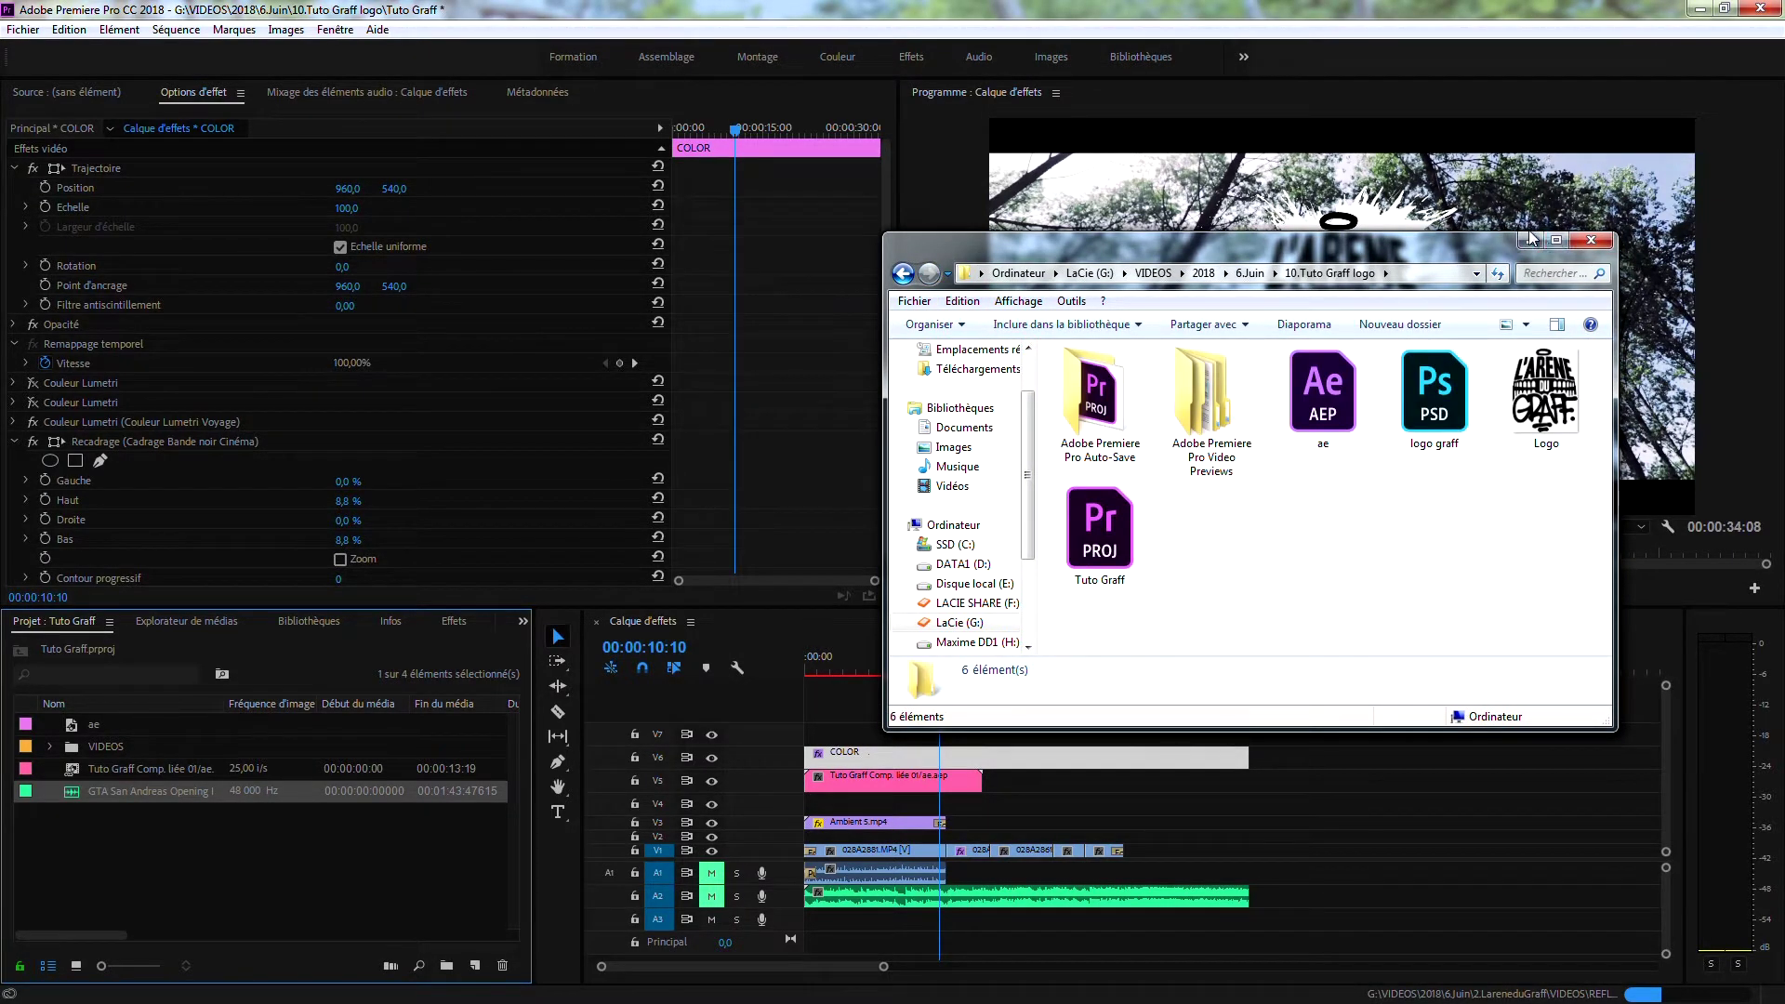
pyautogui.click(1529, 240)
# Step: Place the GTA San Andreas Opening Intro music on audio track A3, starting at about 00:00:03:16, and preview it with the logo reveal
pyautogui.moveTo(97, 794)
pyautogui.mouseDown()
pyautogui.moveTo(764, 898)
pyautogui.moveTo(808, 941)
pyautogui.mouseUp()
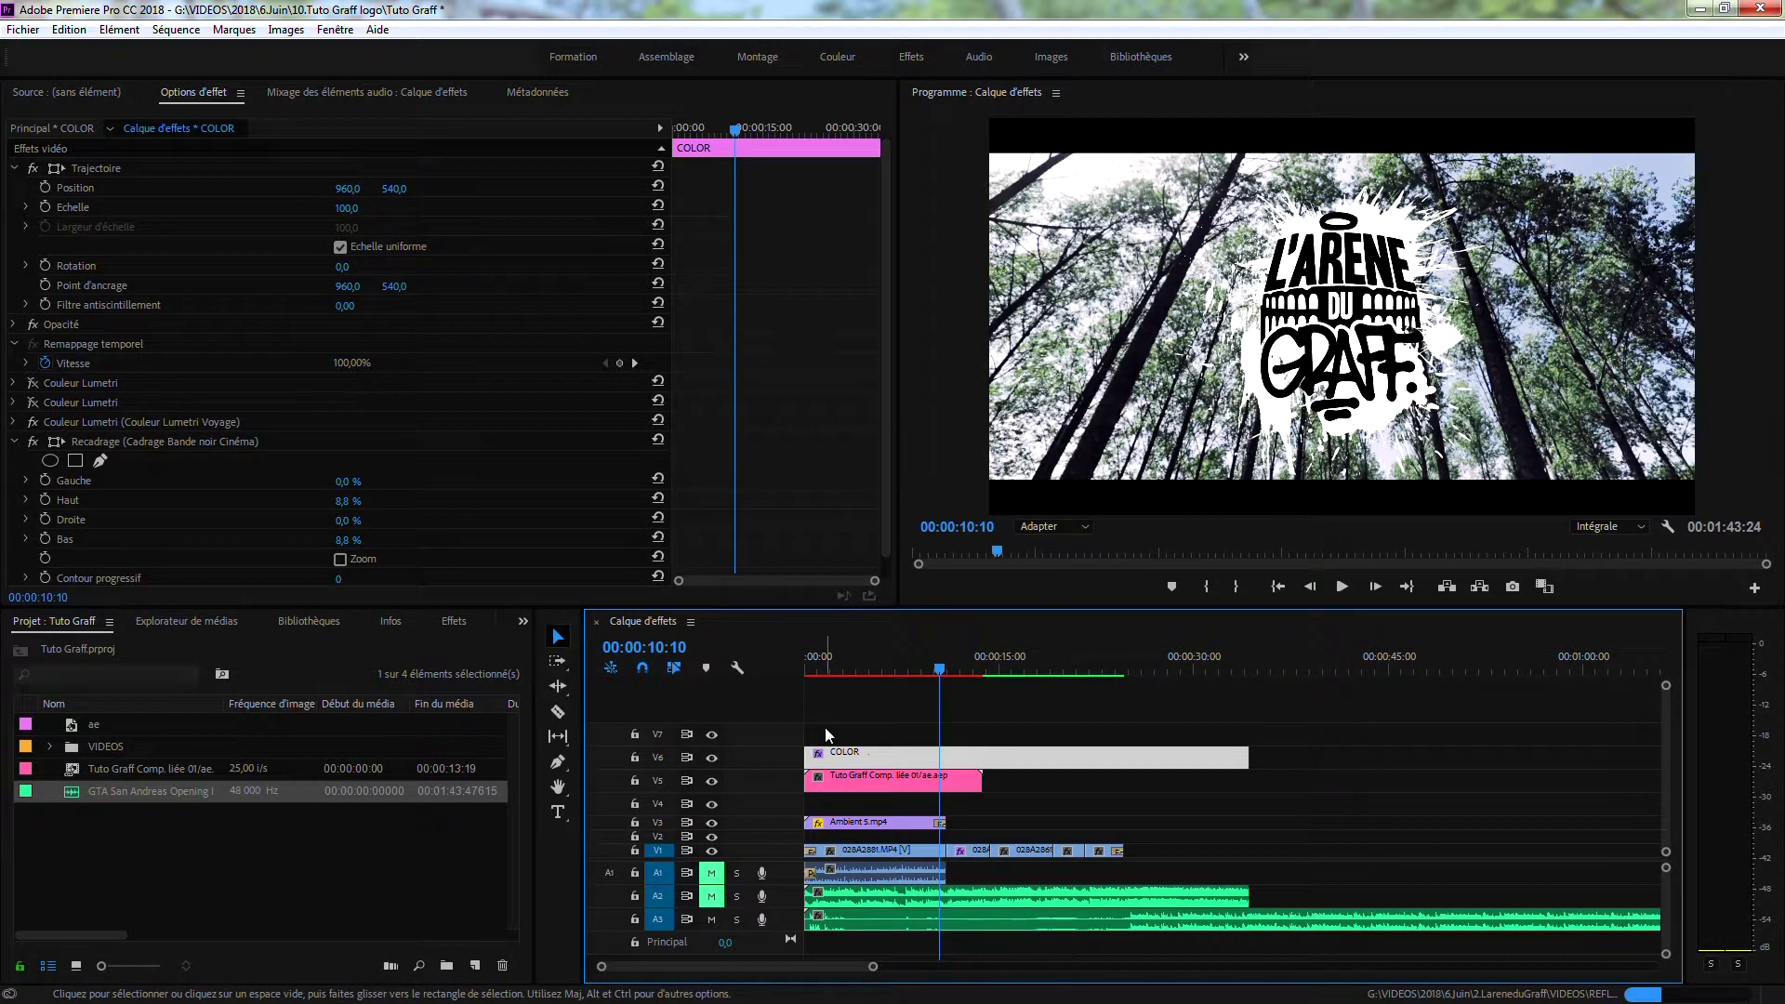
pyautogui.moveTo(830, 673); pyautogui.dragTo(856, 711)
pyautogui.moveTo(866, 918); pyautogui.dragTo(897, 922)
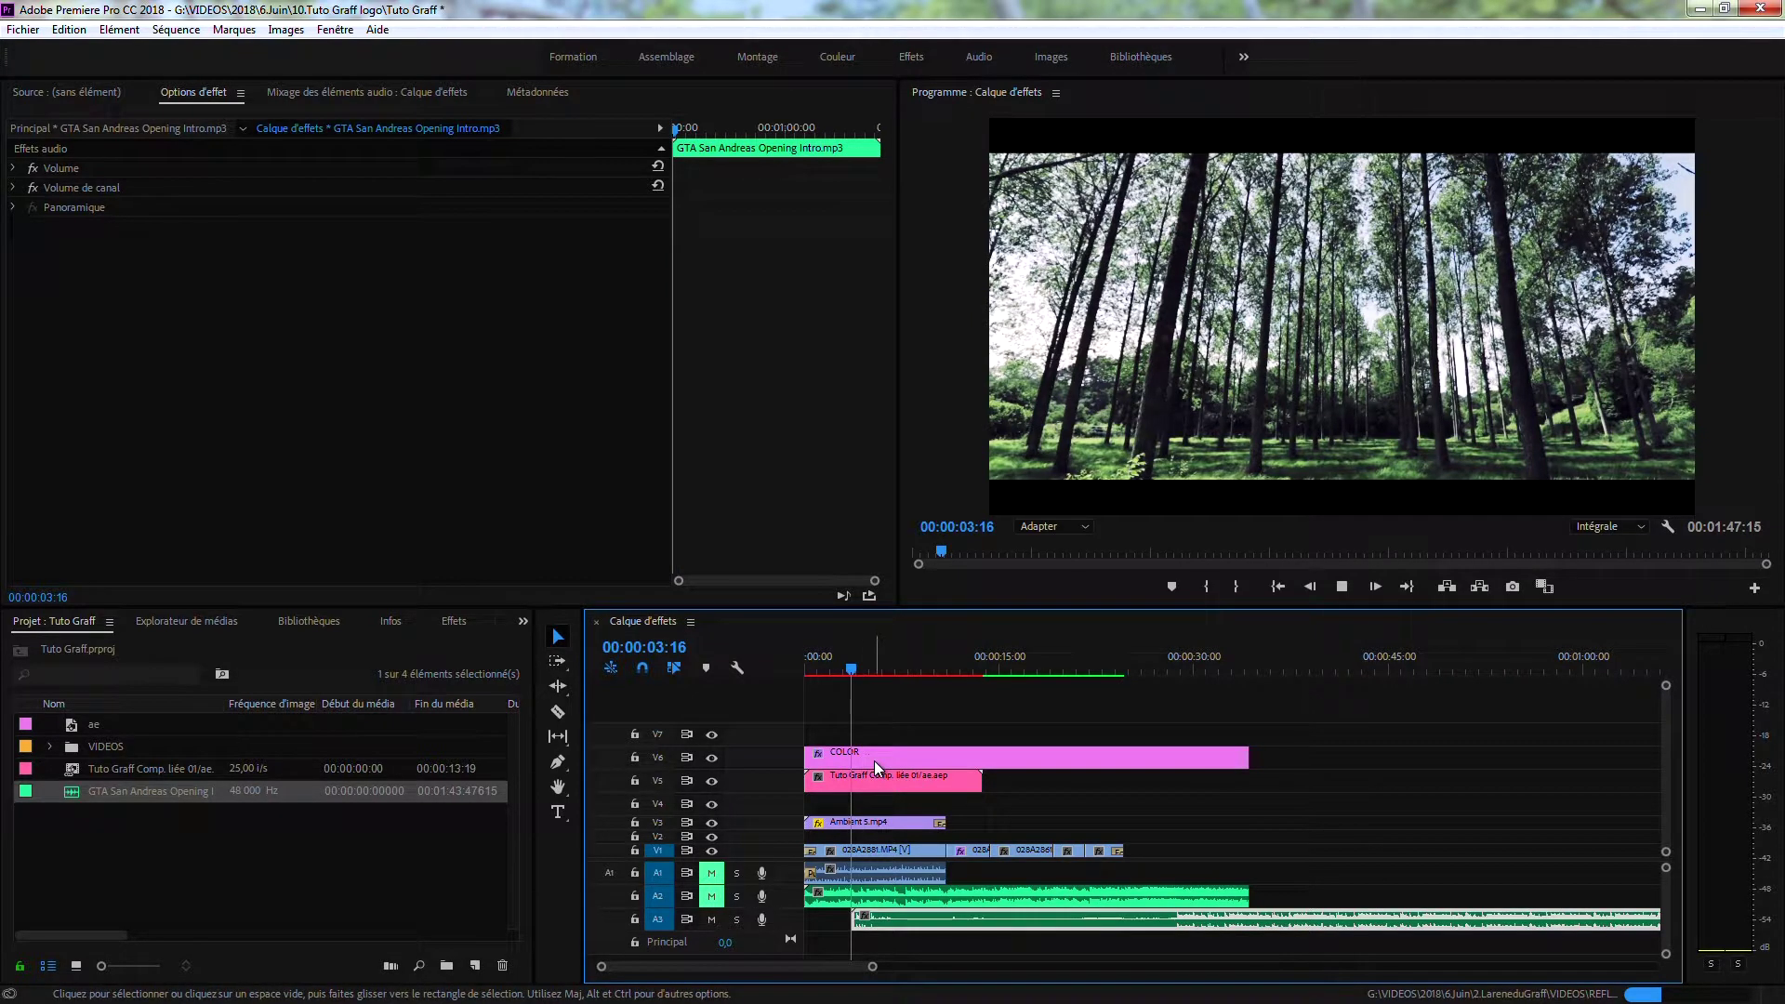
pyautogui.press('space')
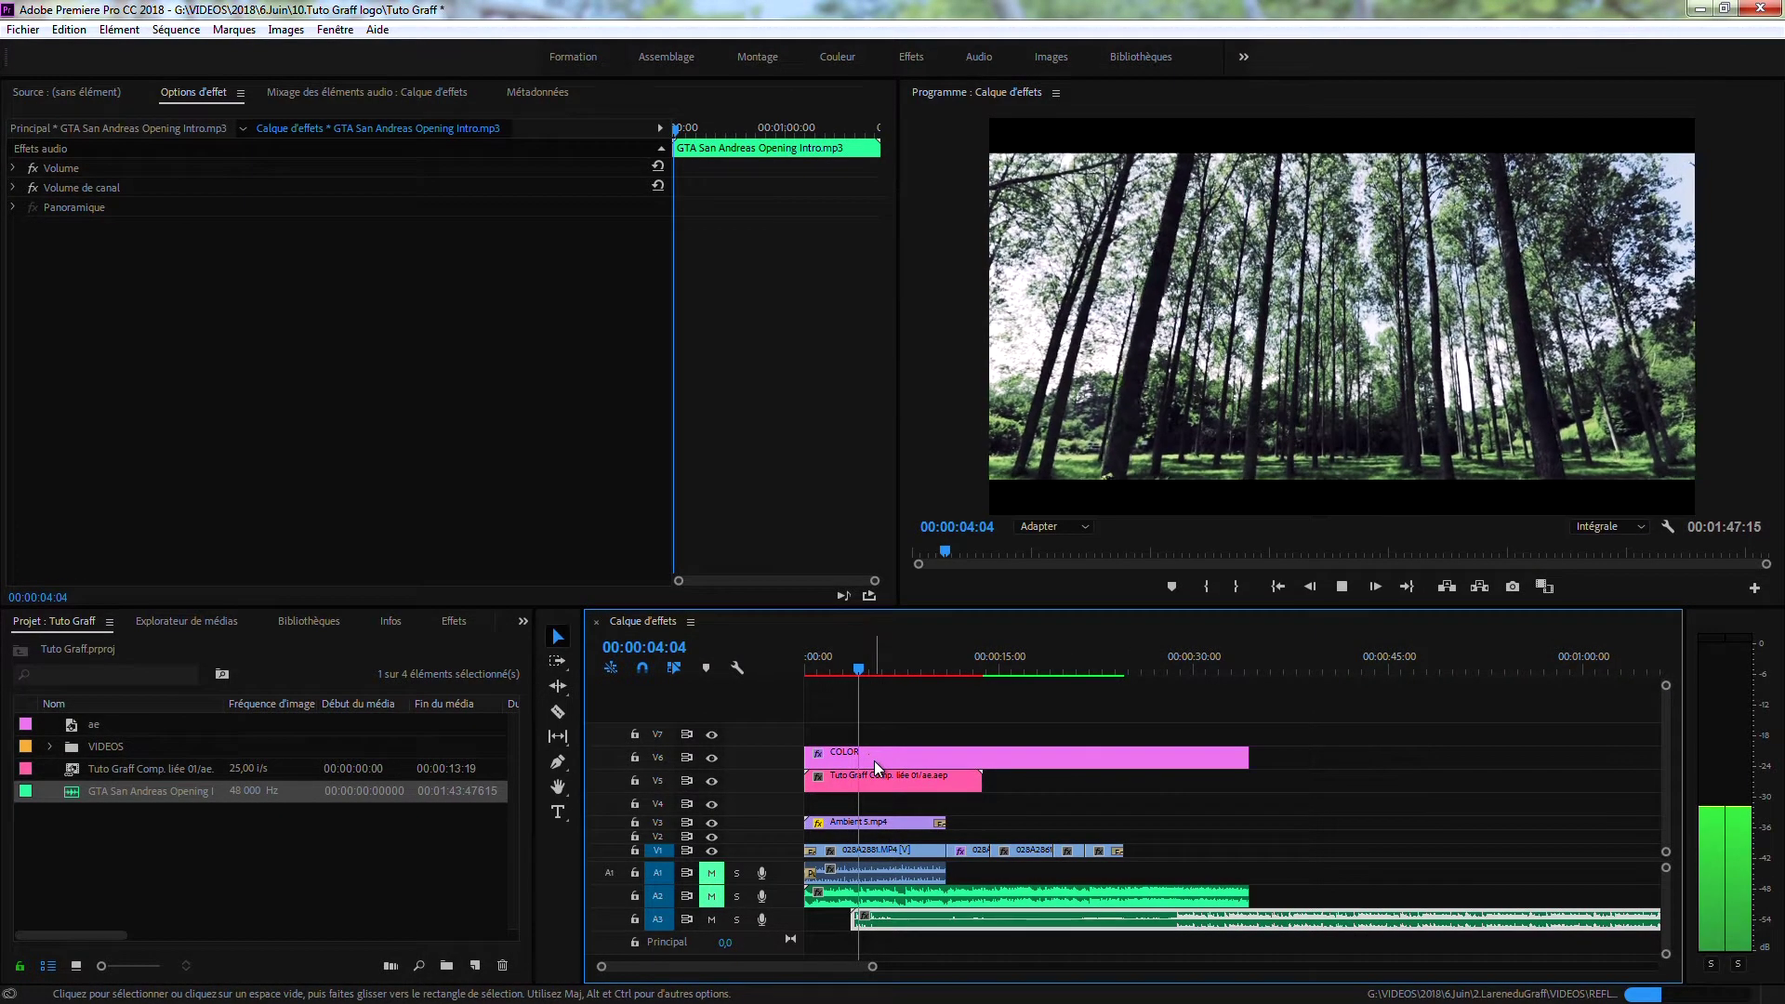
pyautogui.press('space')
# Step: Shift the music clip on A3 about one second earlier and play the start of the logo reveal to check the sync
pyautogui.scroll(3, 848, 923)
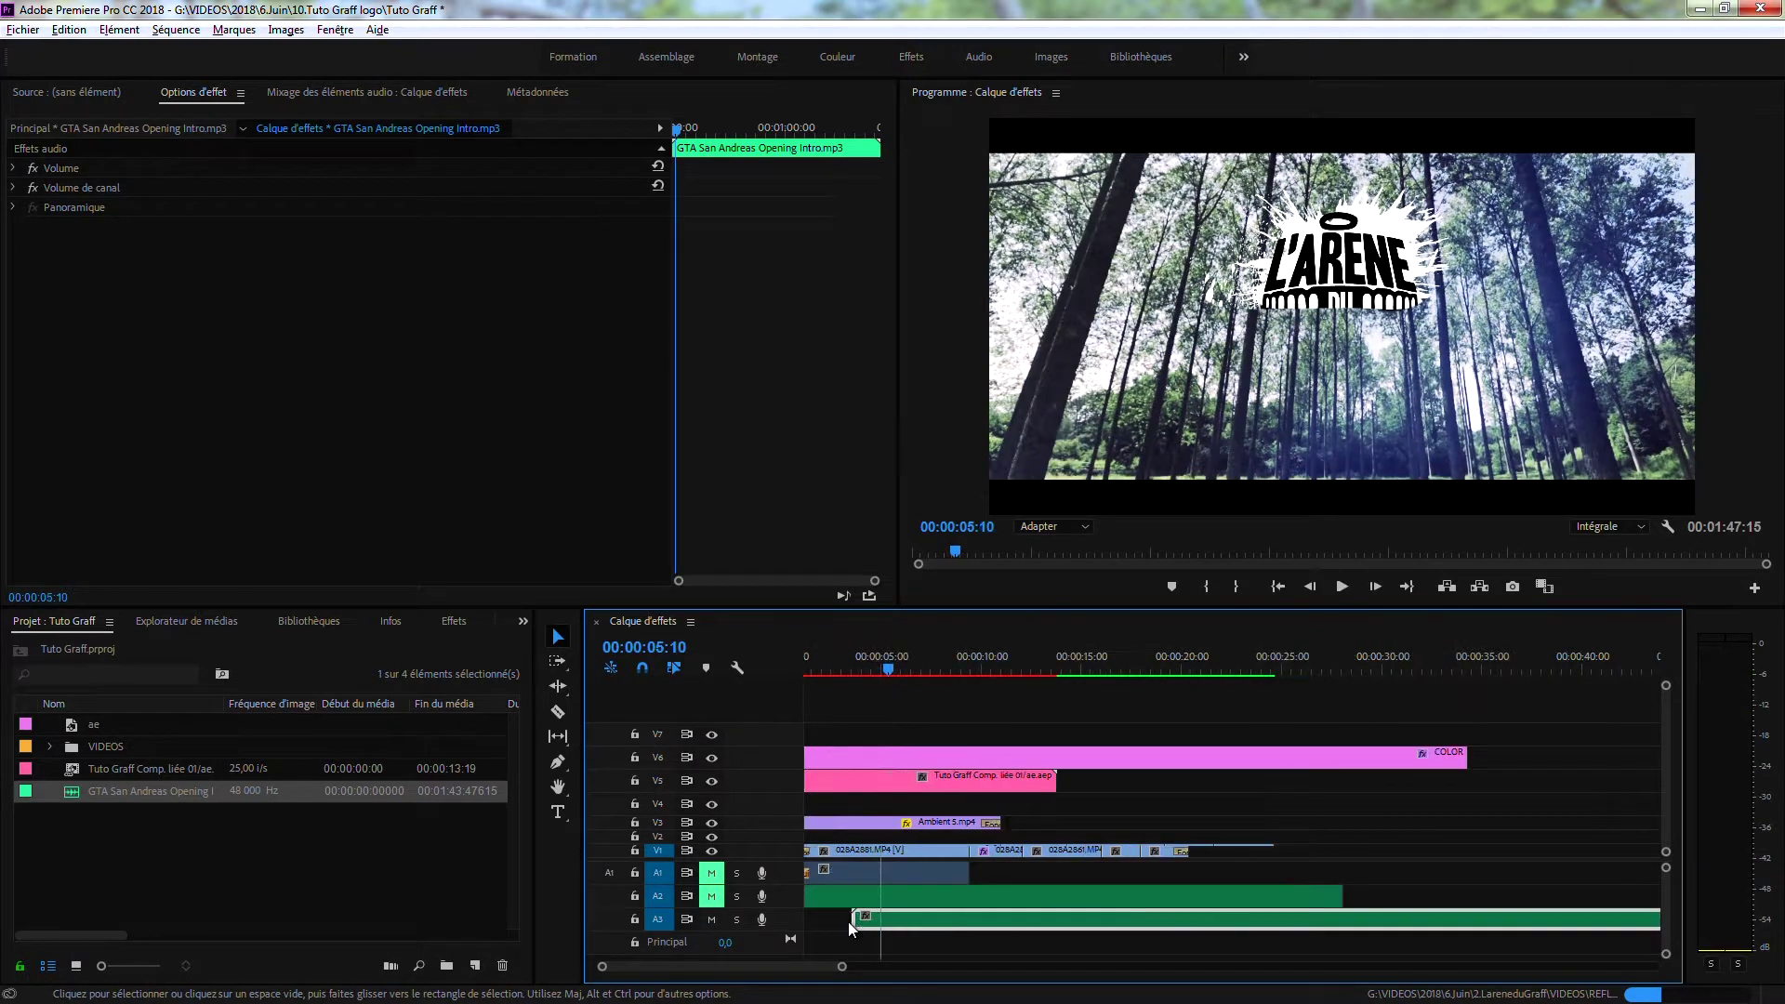
pyautogui.press('alt')
pyautogui.moveTo(913, 933); pyautogui.dragTo(885, 906)
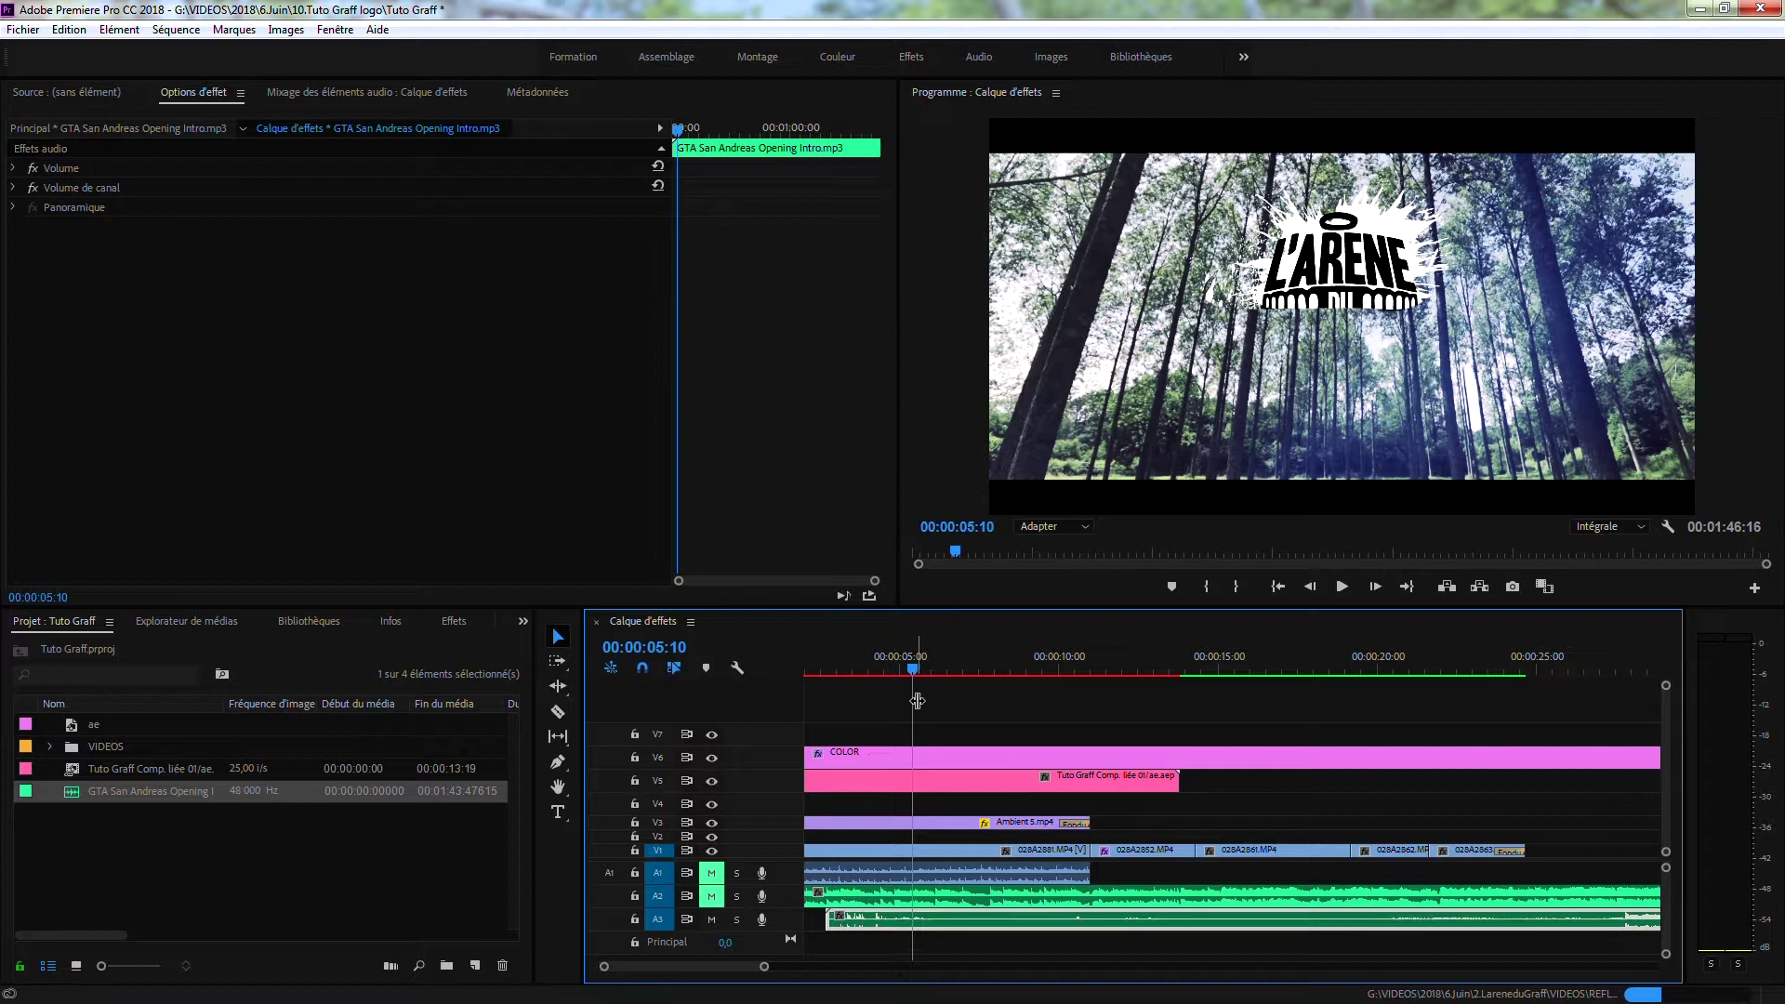
pyautogui.moveTo(905, 655); pyautogui.dragTo(884, 651)
pyautogui.press('space')
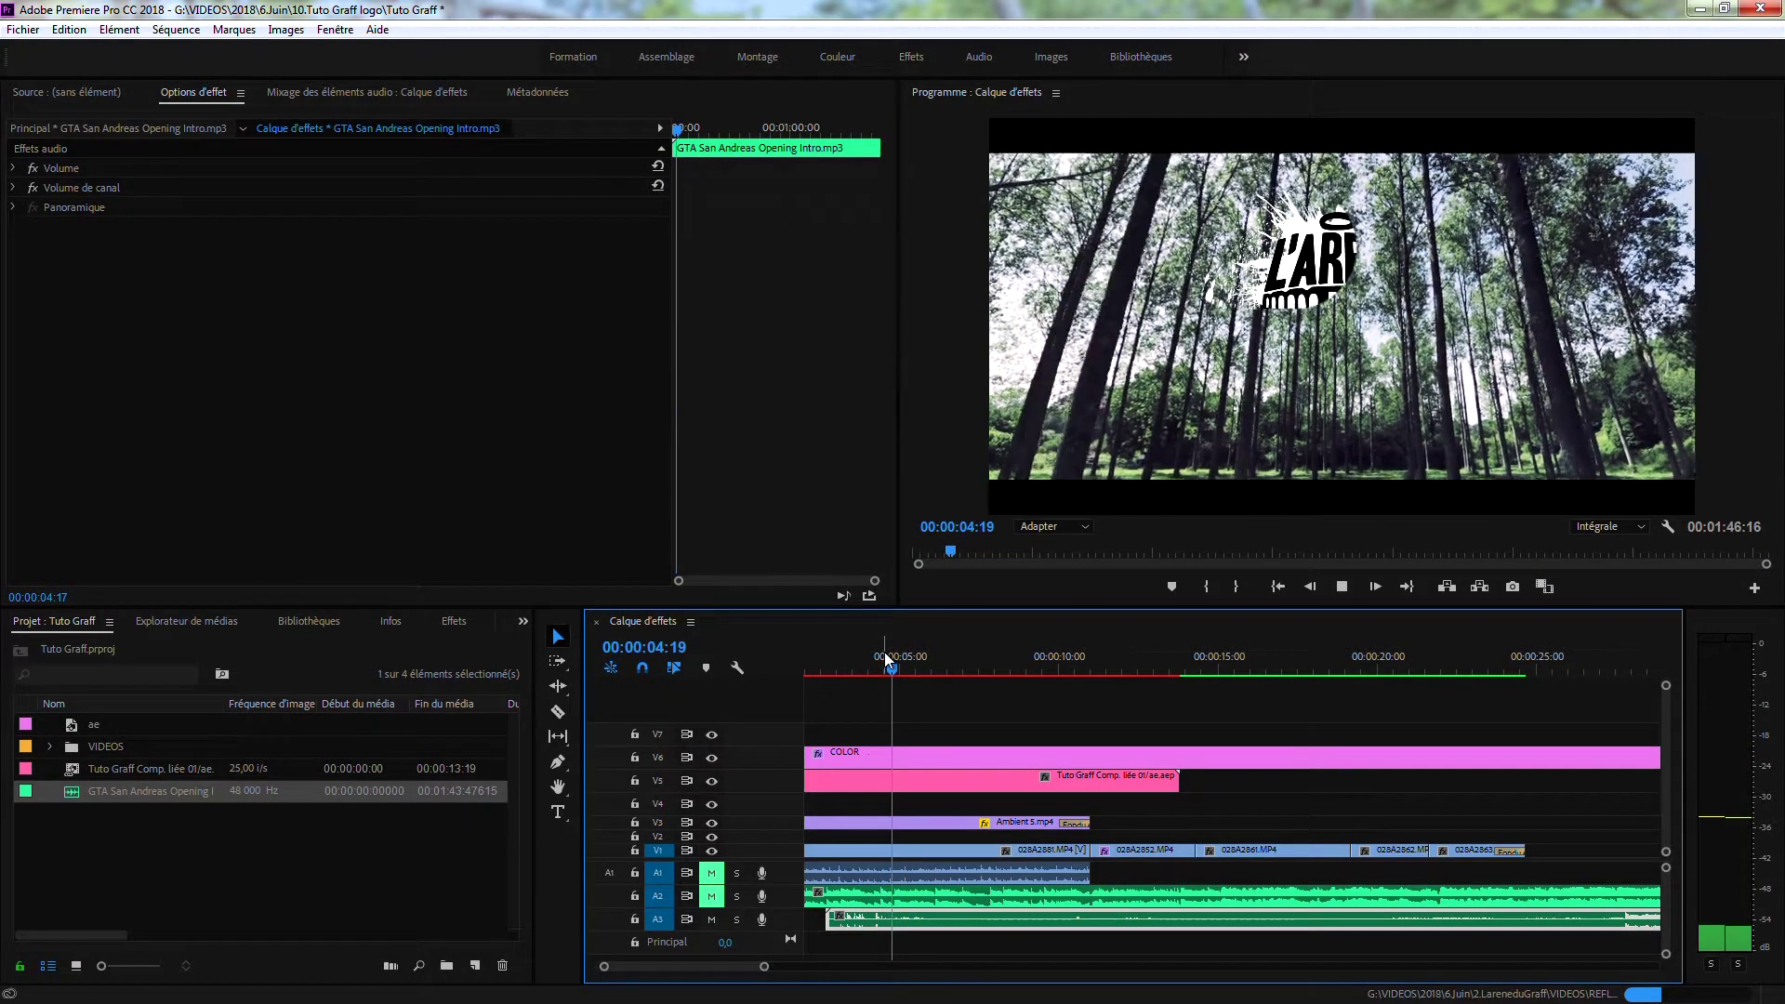
pyautogui.click(889, 658)
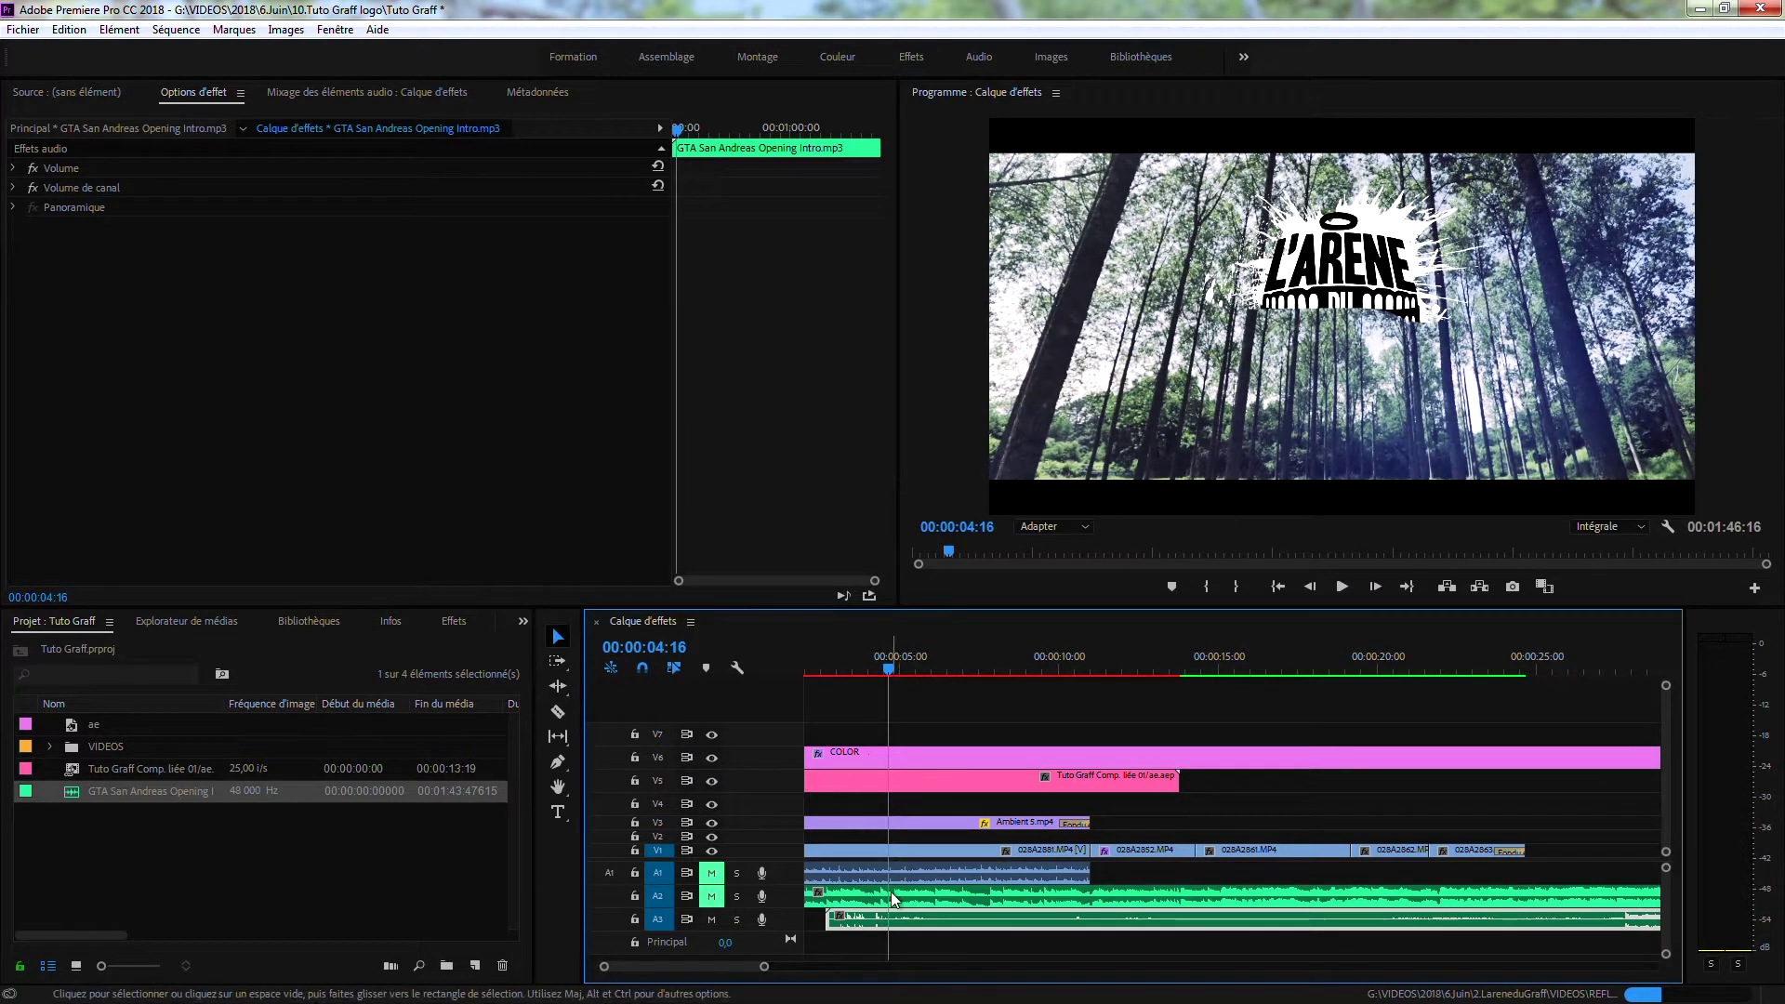
# Step: Shift the music clip on A3 another 10 frames earlier and preview the logo reveal against its sounds
pyautogui.moveTo(900, 923); pyautogui.dragTo(888, 920)
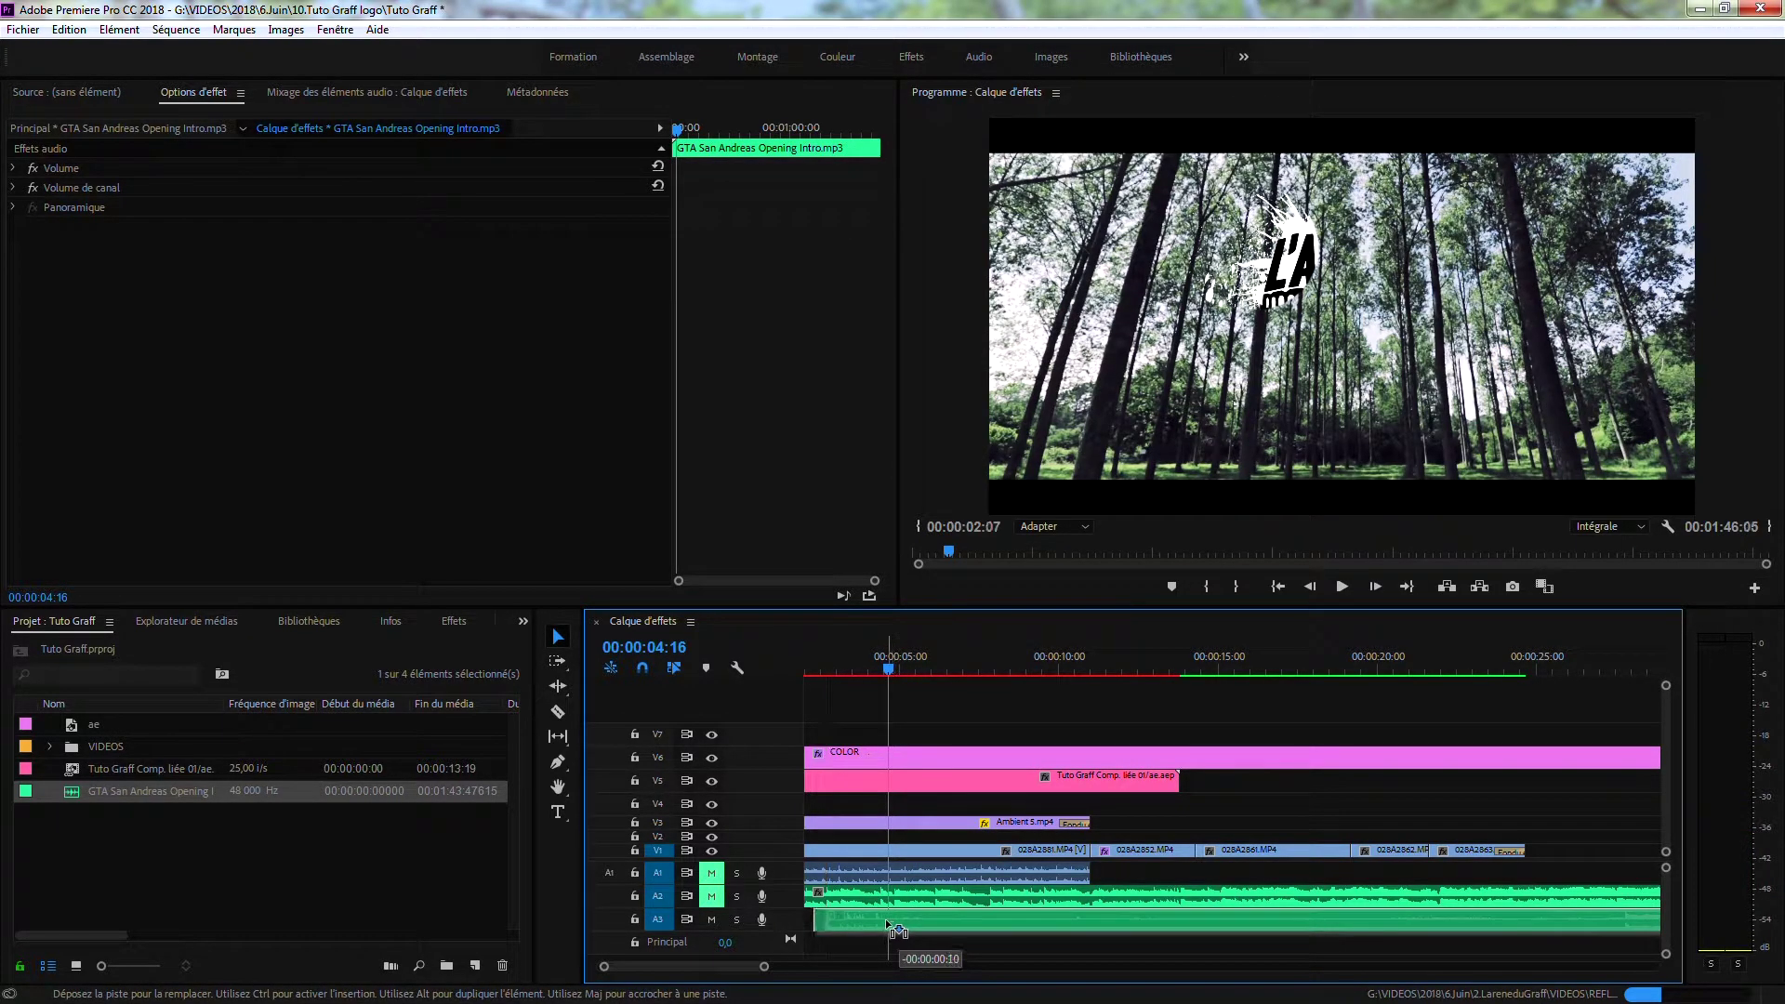
pyautogui.moveTo(890, 667); pyautogui.dragTo(878, 653)
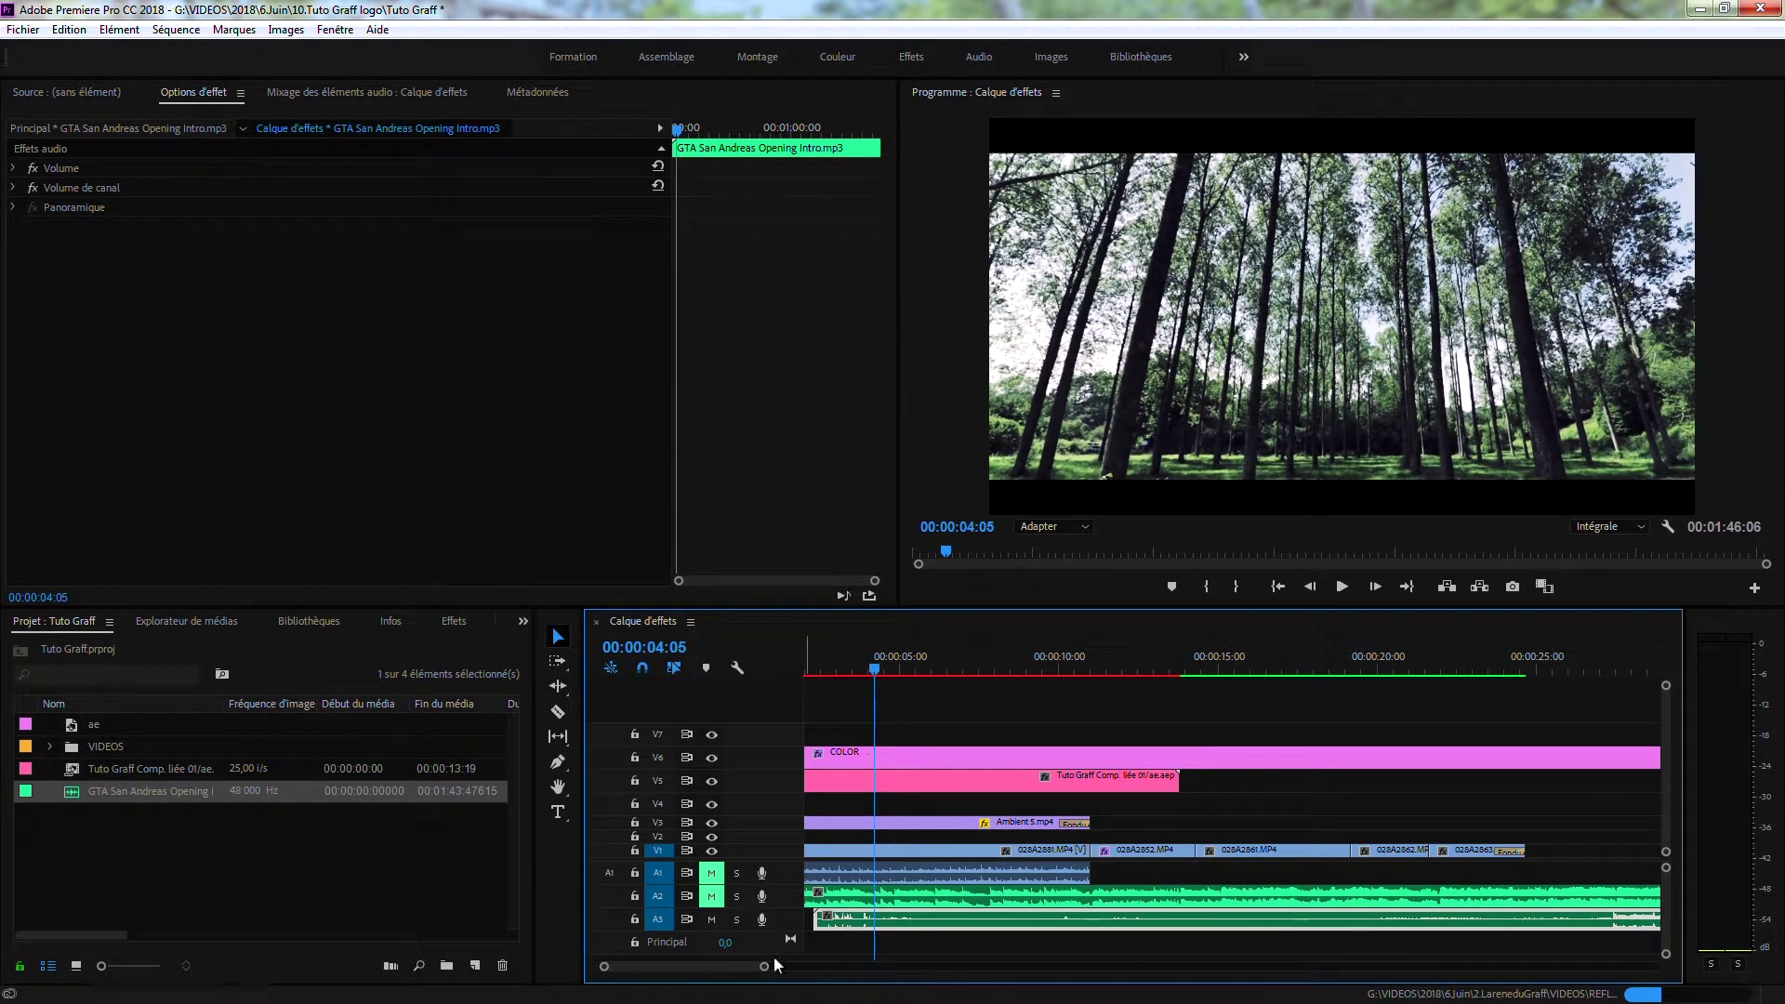
pyautogui.hscroll(-2, 712, 969)
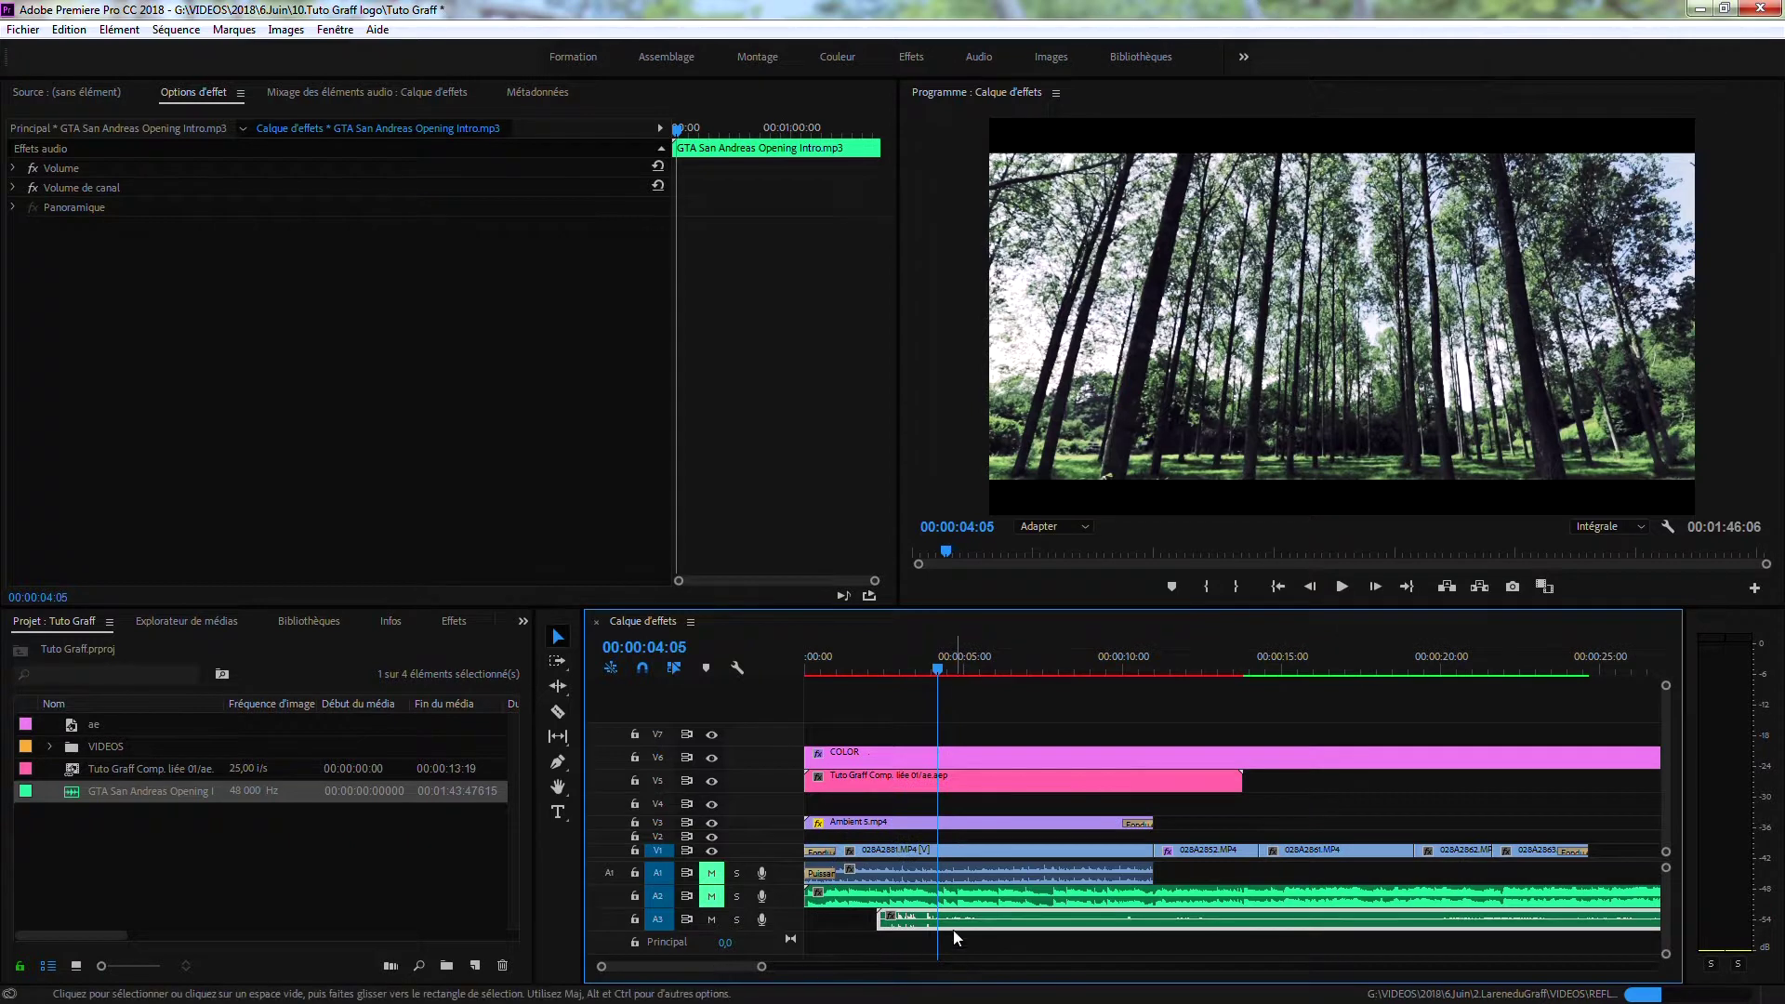
pyautogui.moveTo(933, 671)
pyautogui.mouseDown()
pyautogui.moveTo(958, 678)
pyautogui.moveTo(934, 678)
pyautogui.mouseUp()
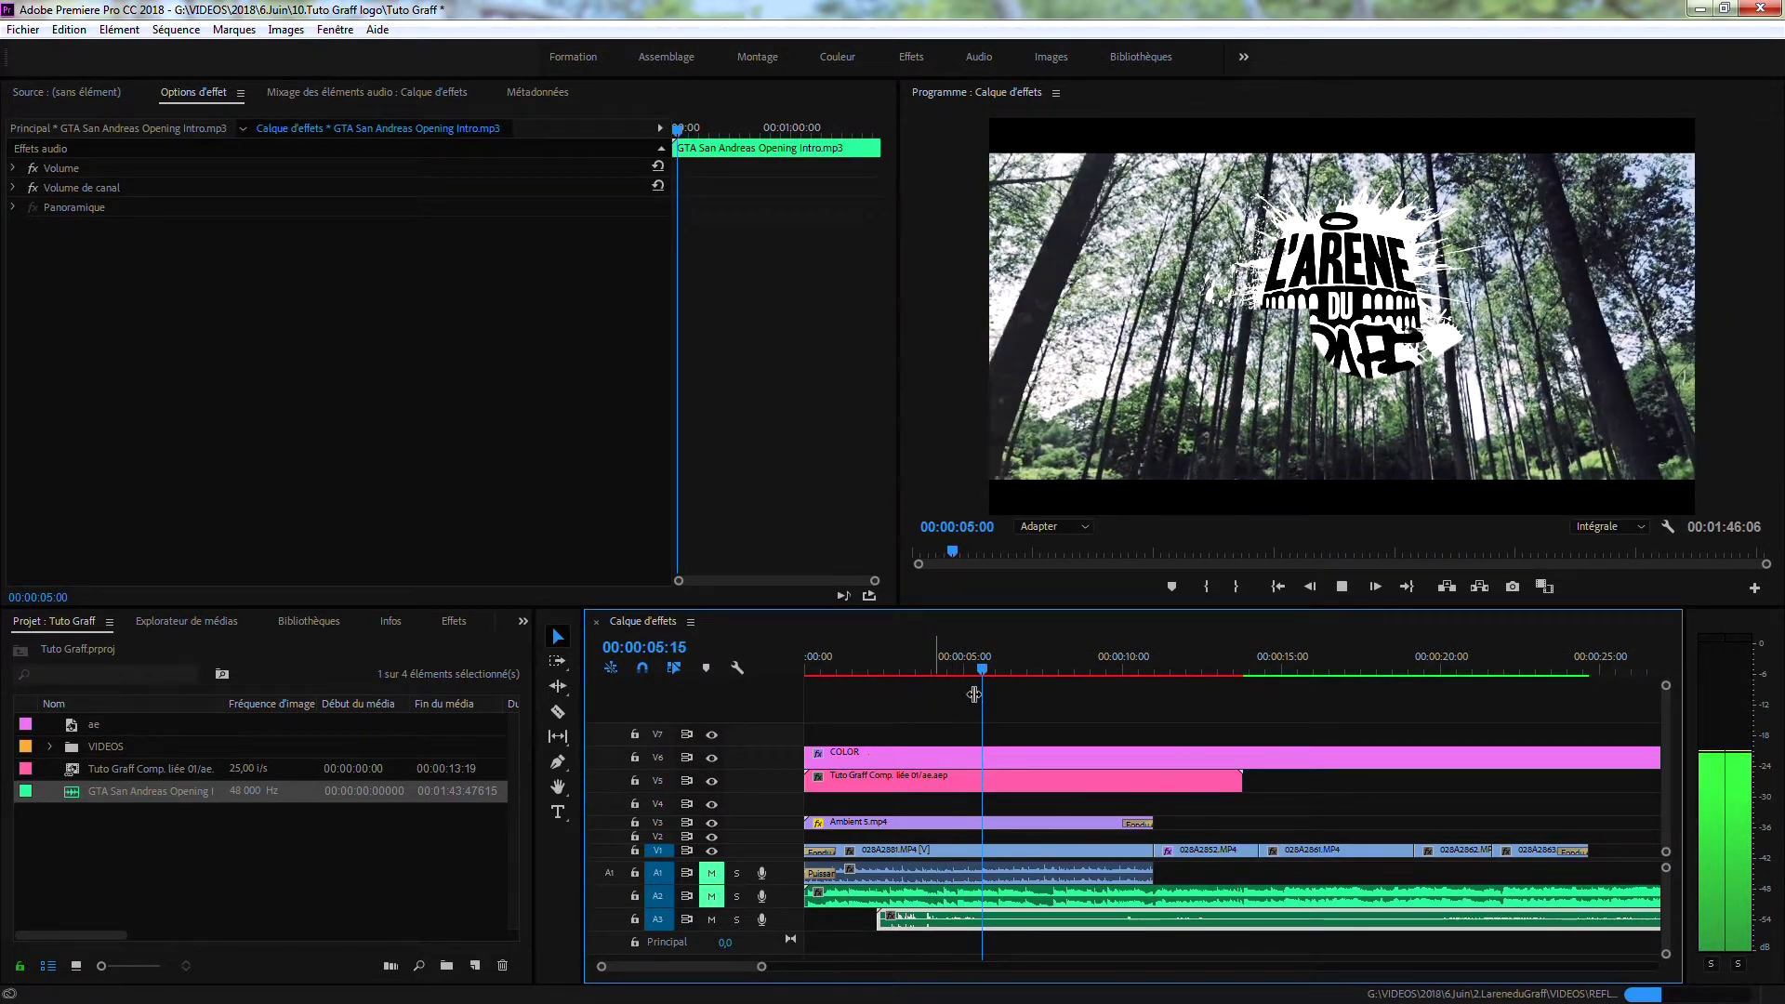
pyautogui.click(968, 663)
pyautogui.moveTo(969, 666); pyautogui.dragTo(978, 675)
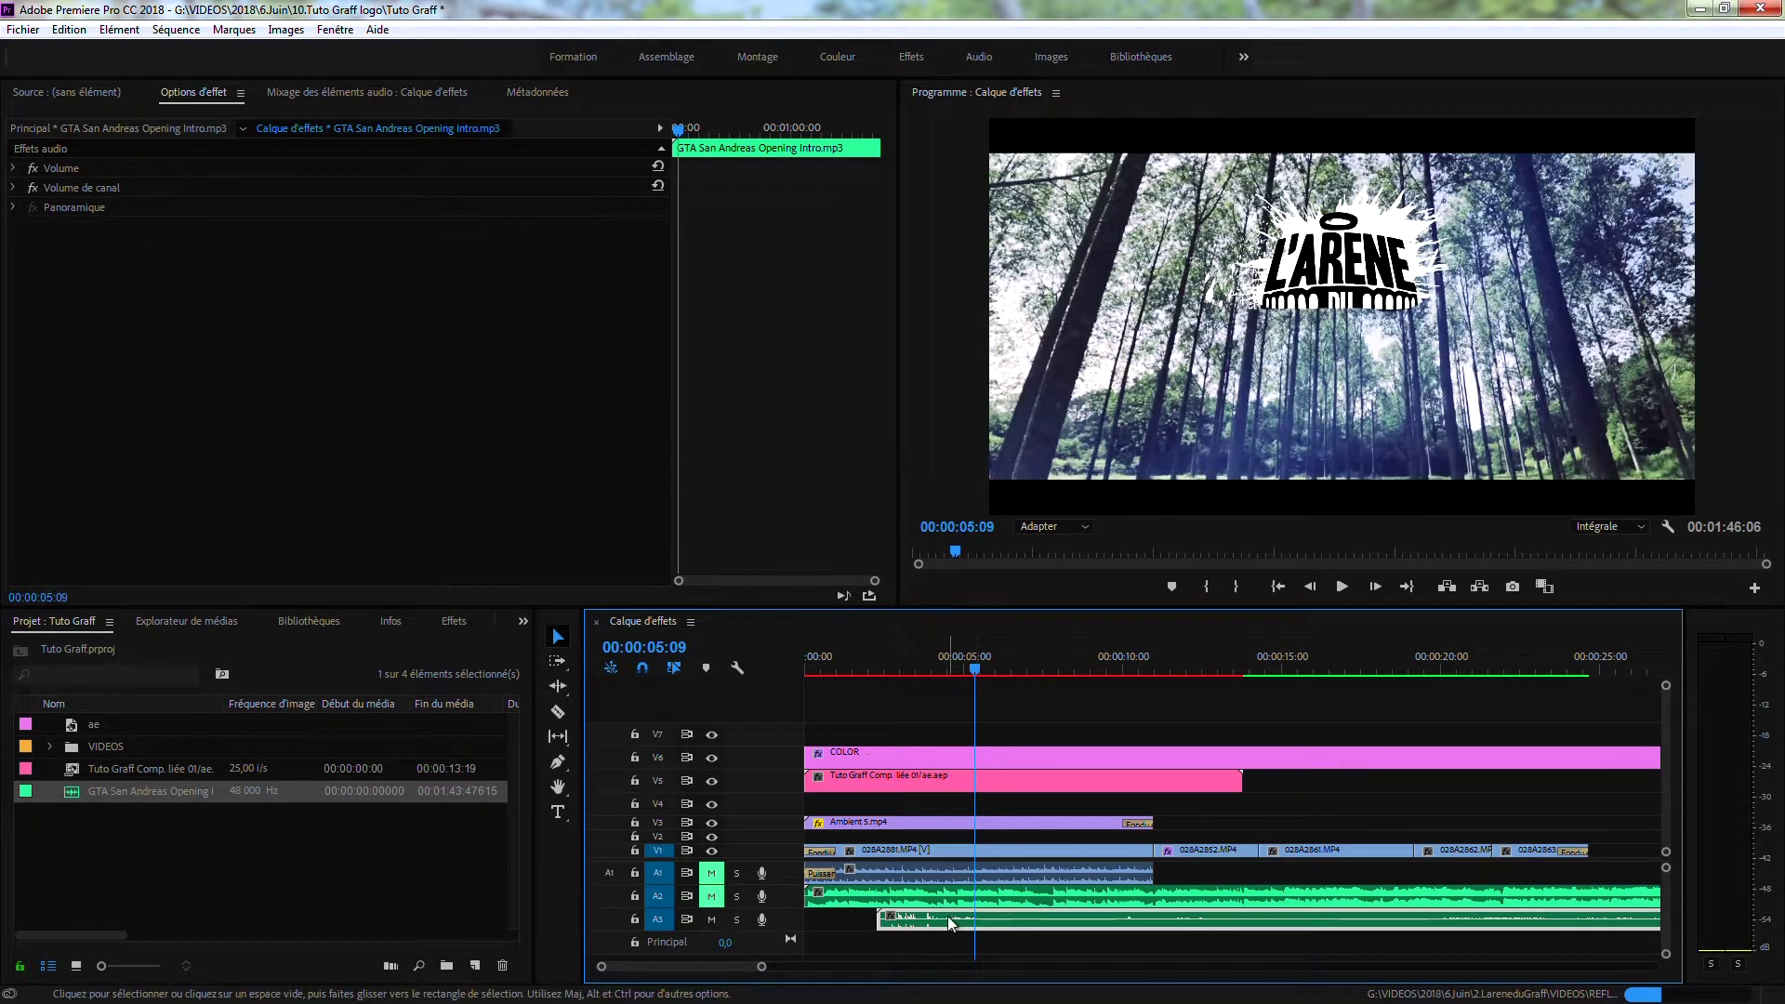
pyautogui.moveTo(902, 664); pyautogui.dragTo(881, 666)
pyautogui.press('space')
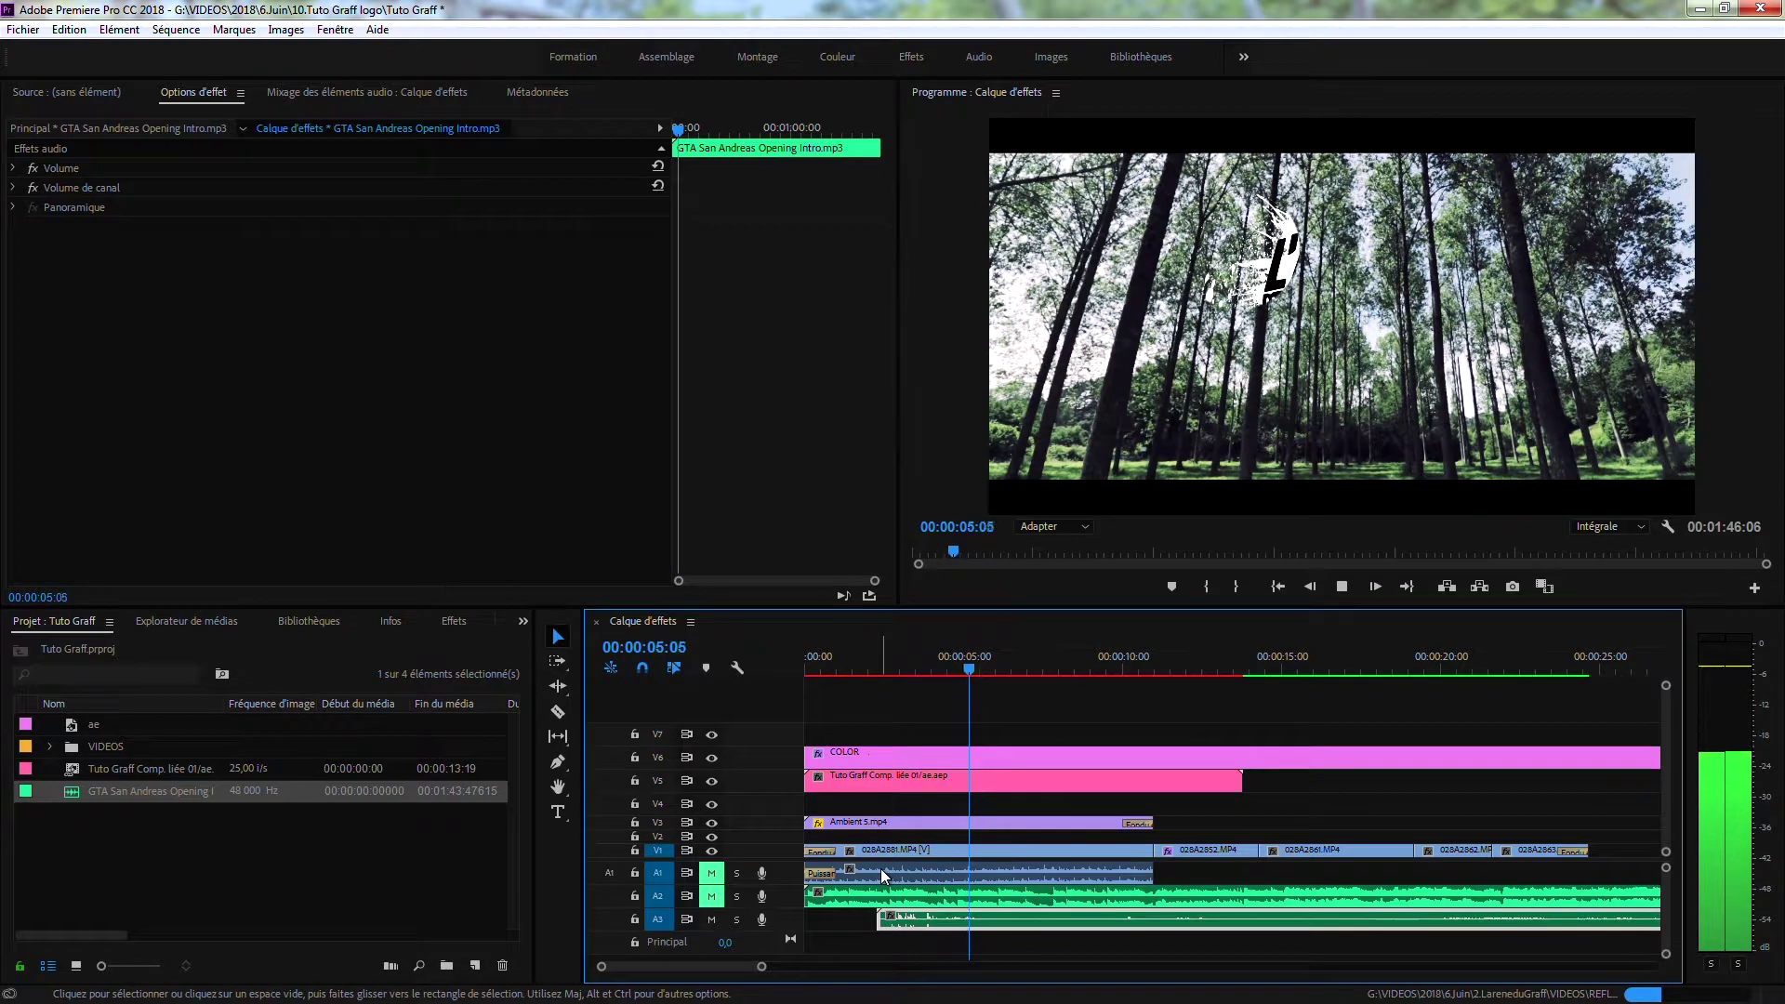
pyautogui.press('space')
# Step: Cut the music clip on A3 just before 8 seconds, delete the remainder, and review the sequence from about 3 to 5 seconds
pyautogui.moveTo(974, 654); pyautogui.dragTo(983, 658)
pyautogui.press('c')
pyautogui.click(1054, 921)
pyautogui.press('v')
pyautogui.click(1119, 918)
pyautogui.press('Delete')
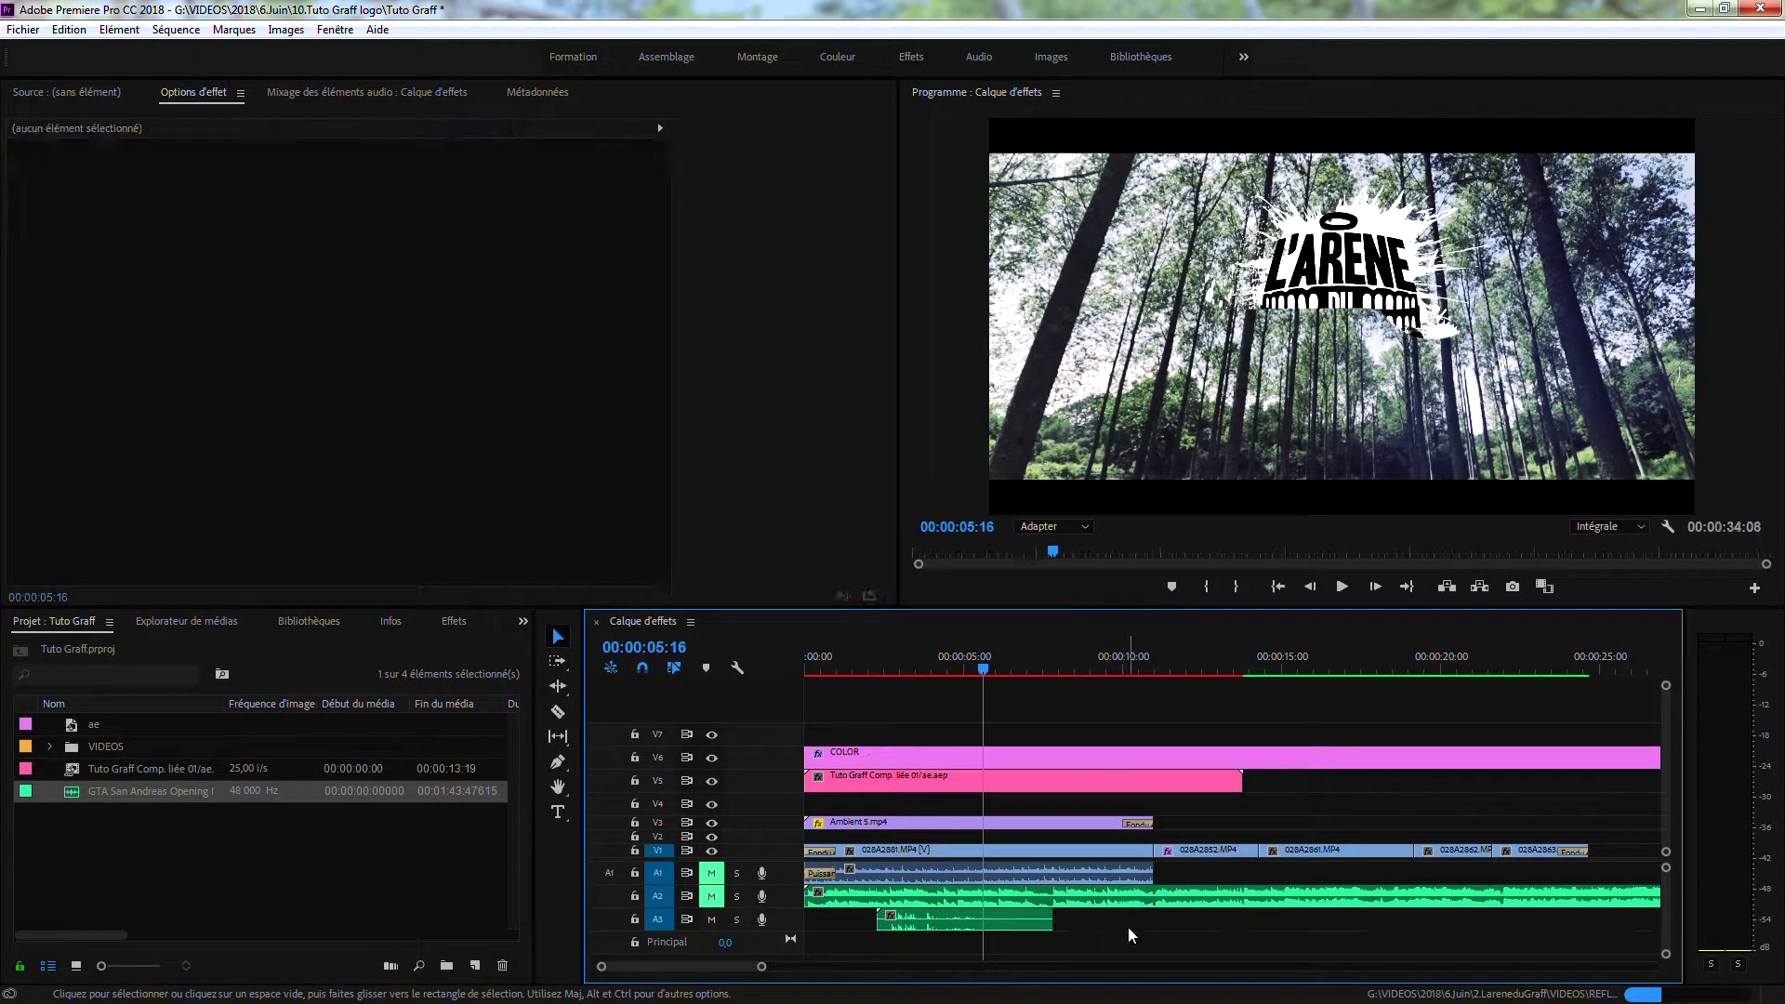
pyautogui.moveTo(946, 656); pyautogui.dragTo(906, 656)
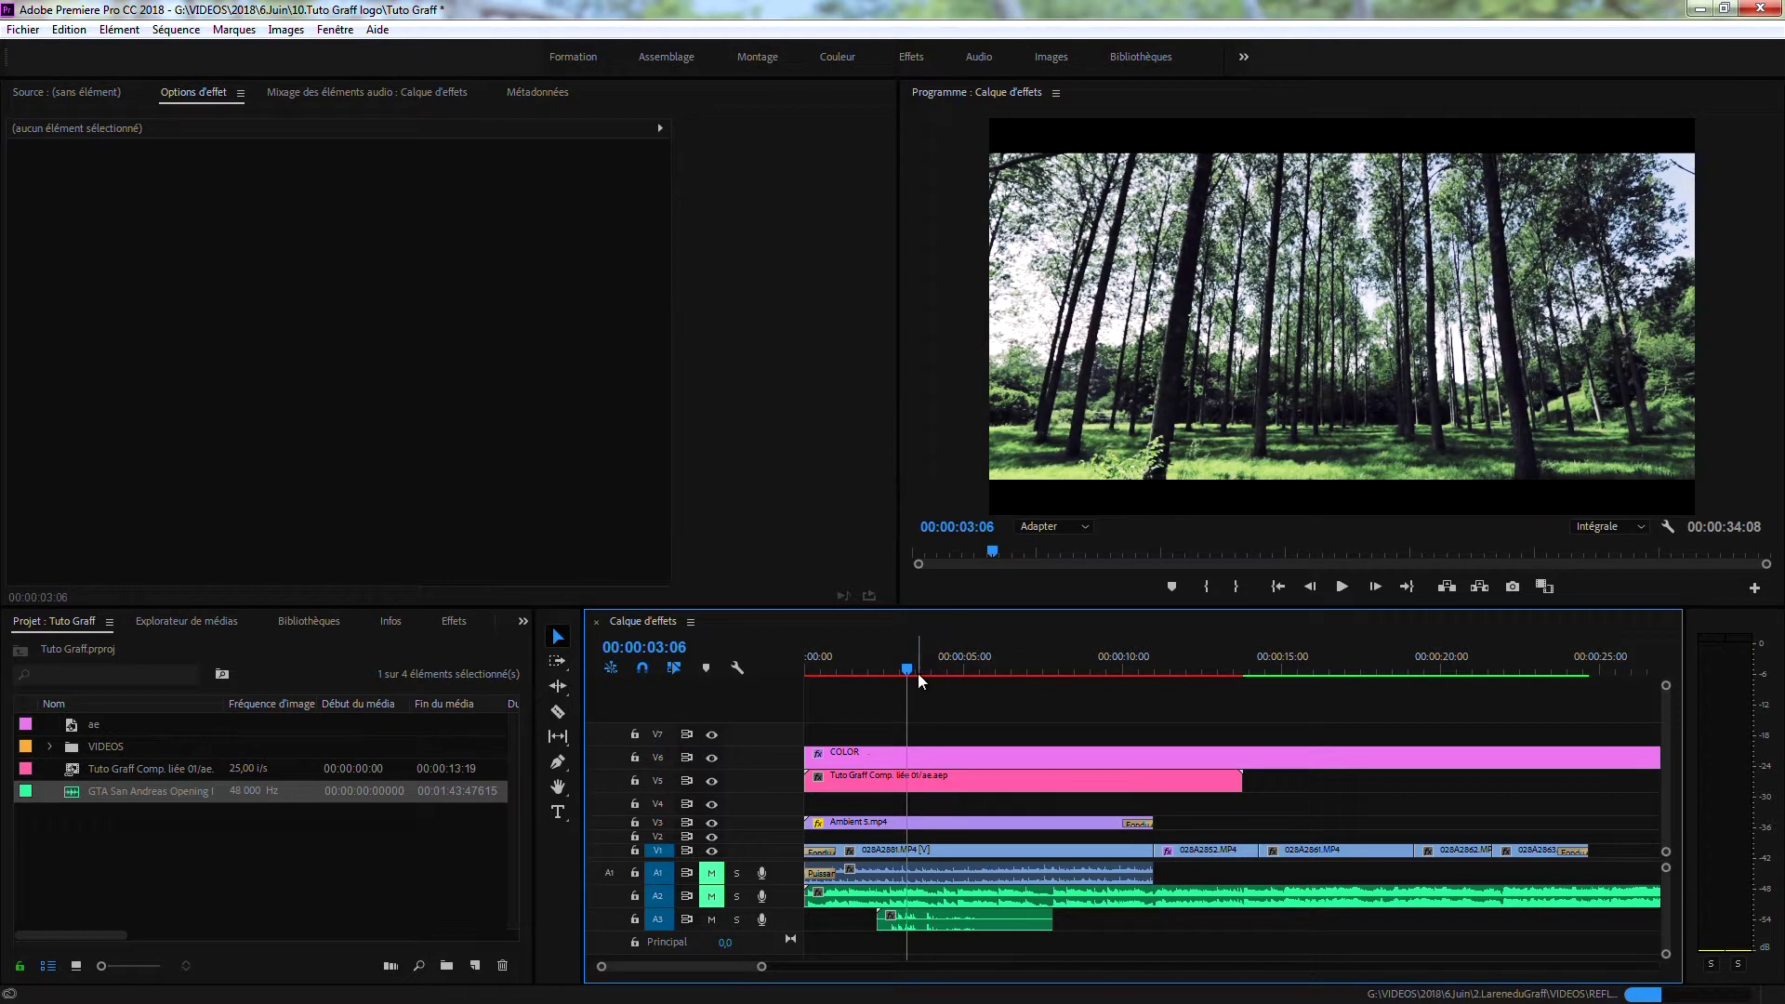
pyautogui.moveTo(911, 662); pyautogui.dragTo(979, 660)
pyautogui.rightClick(974, 755)
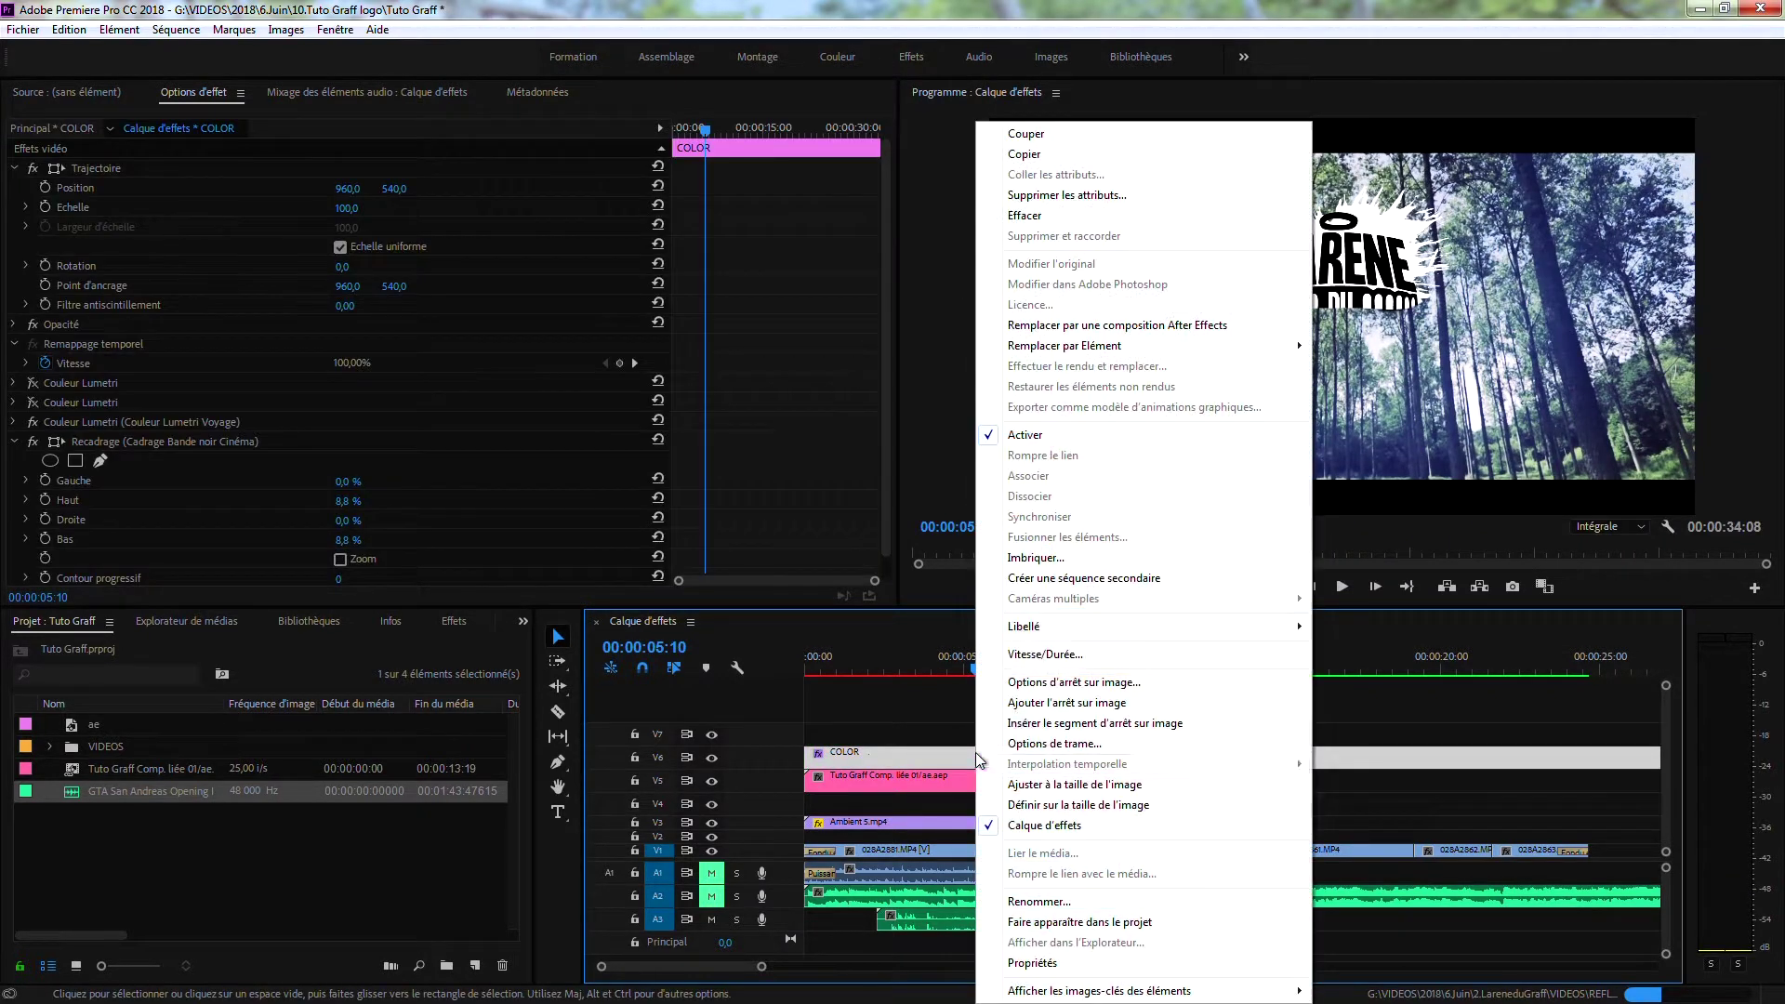
pyautogui.click(1065, 326)
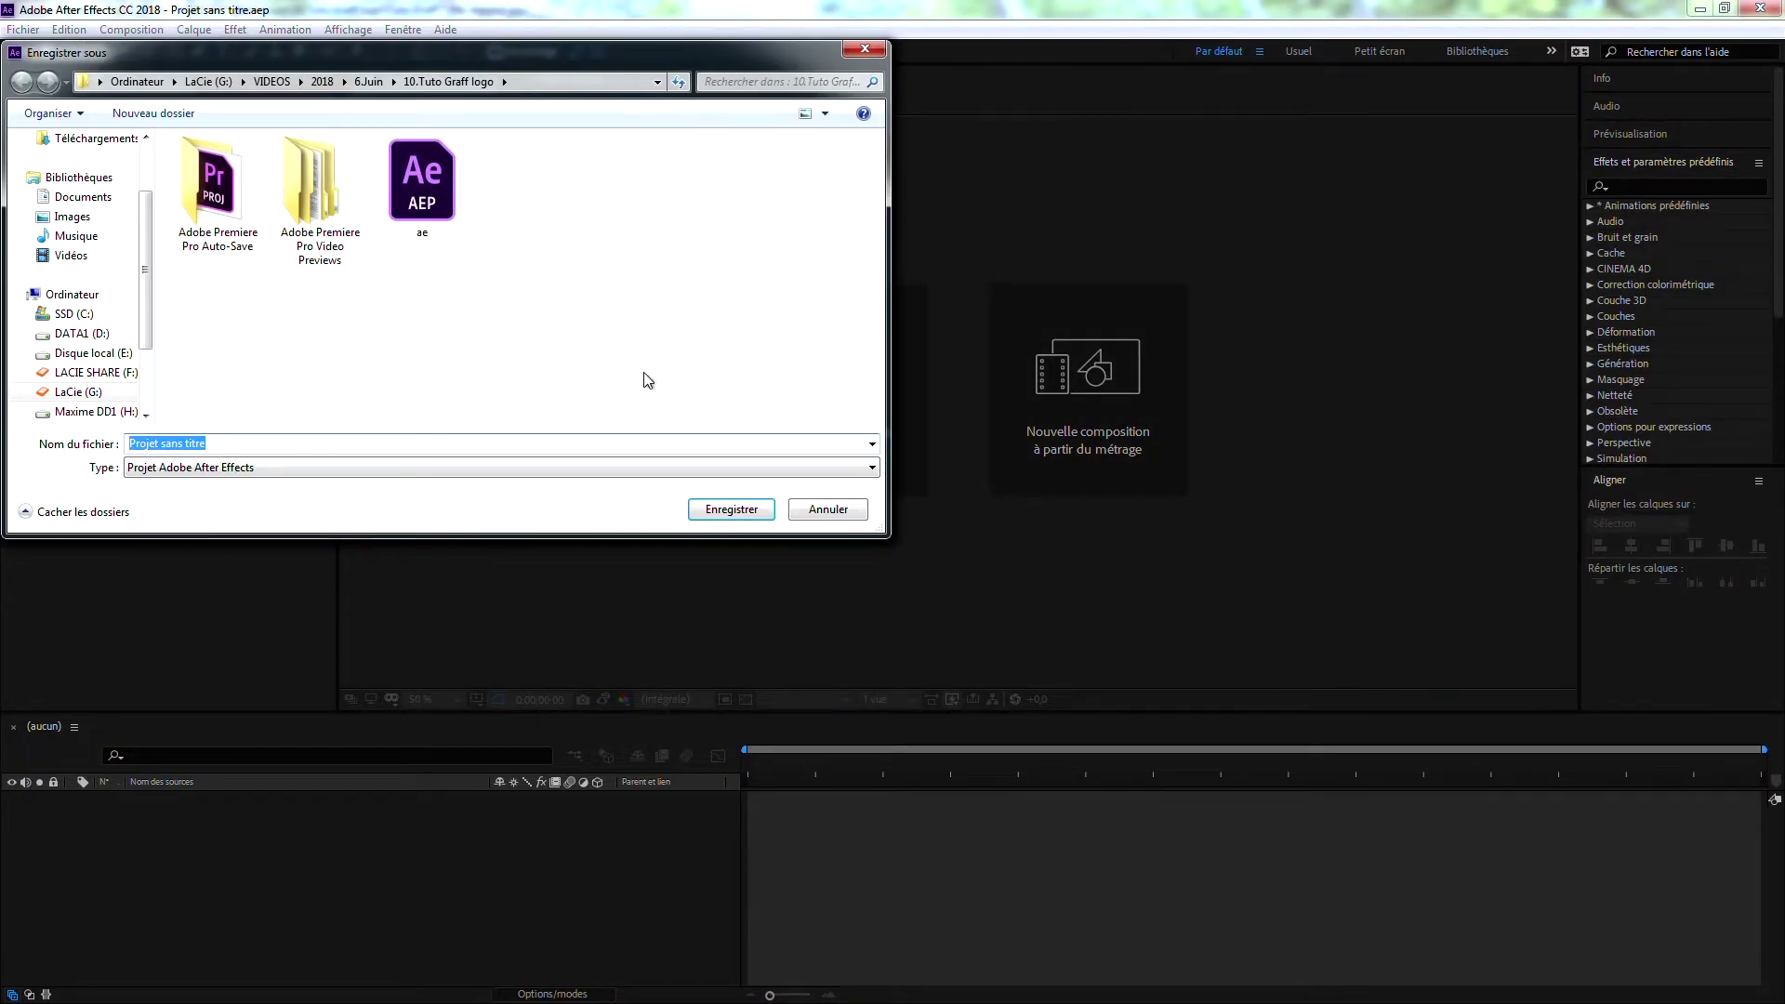
pyautogui.click(827, 509)
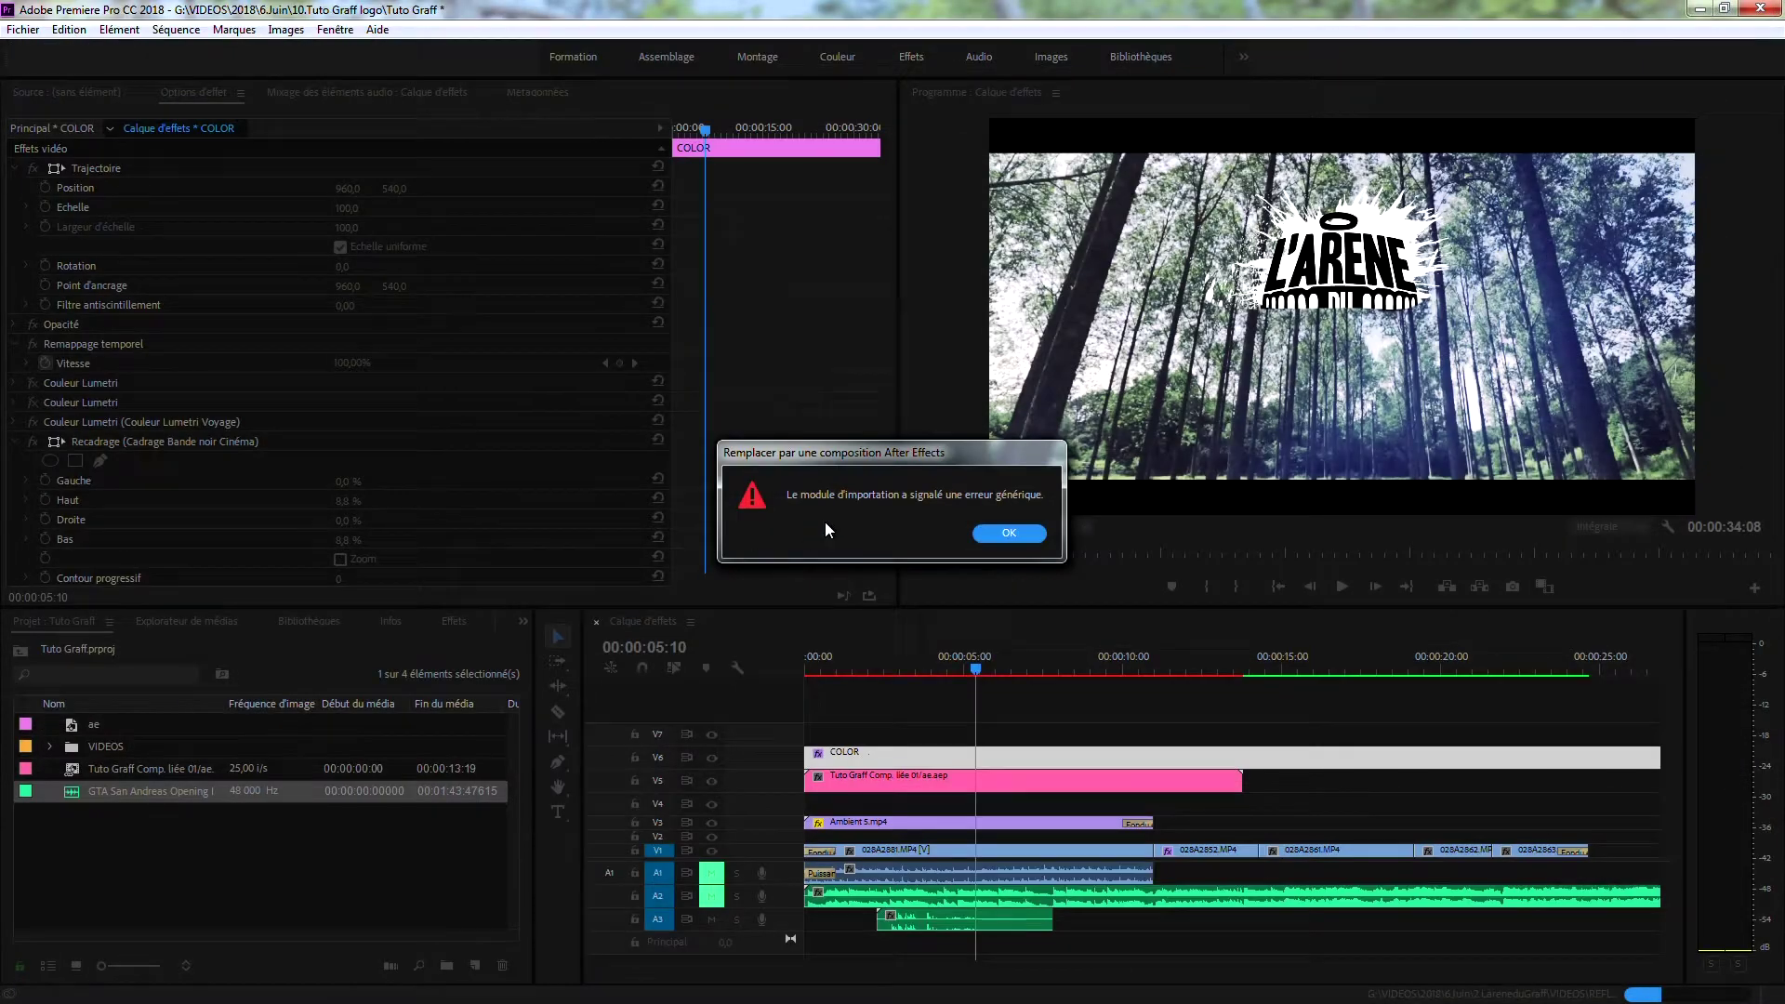
pyautogui.click(1008, 531)
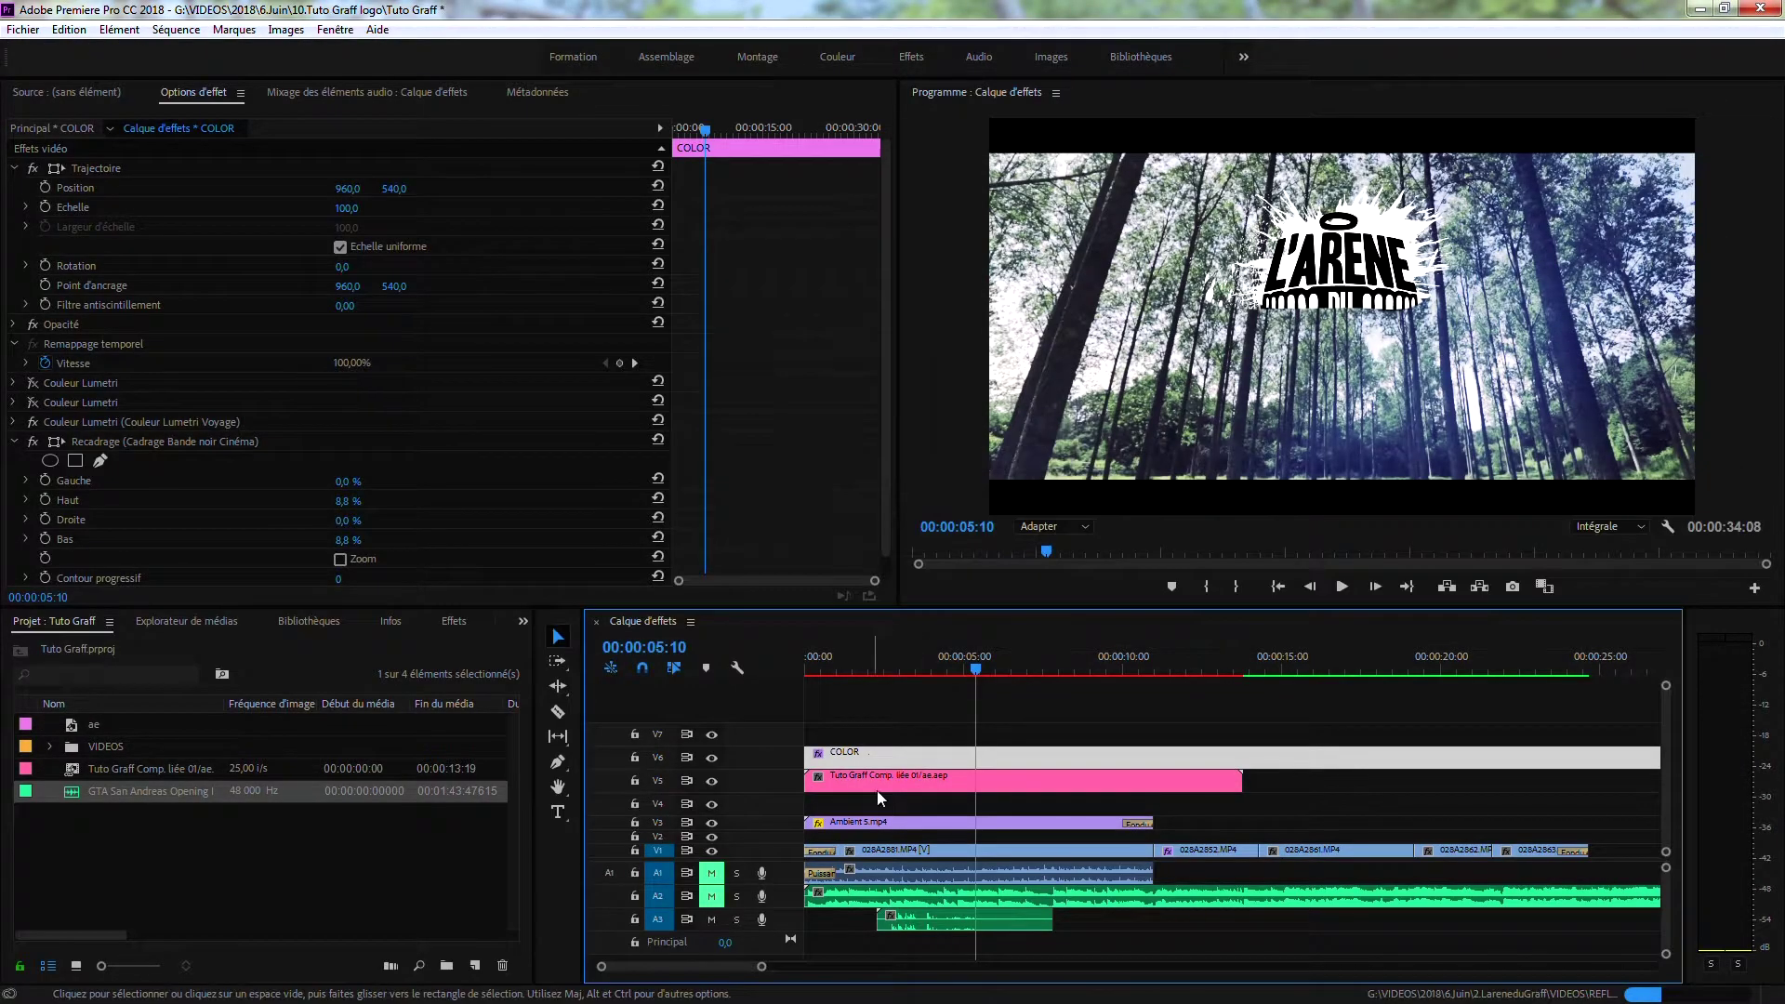
pyautogui.rightClick(895, 760)
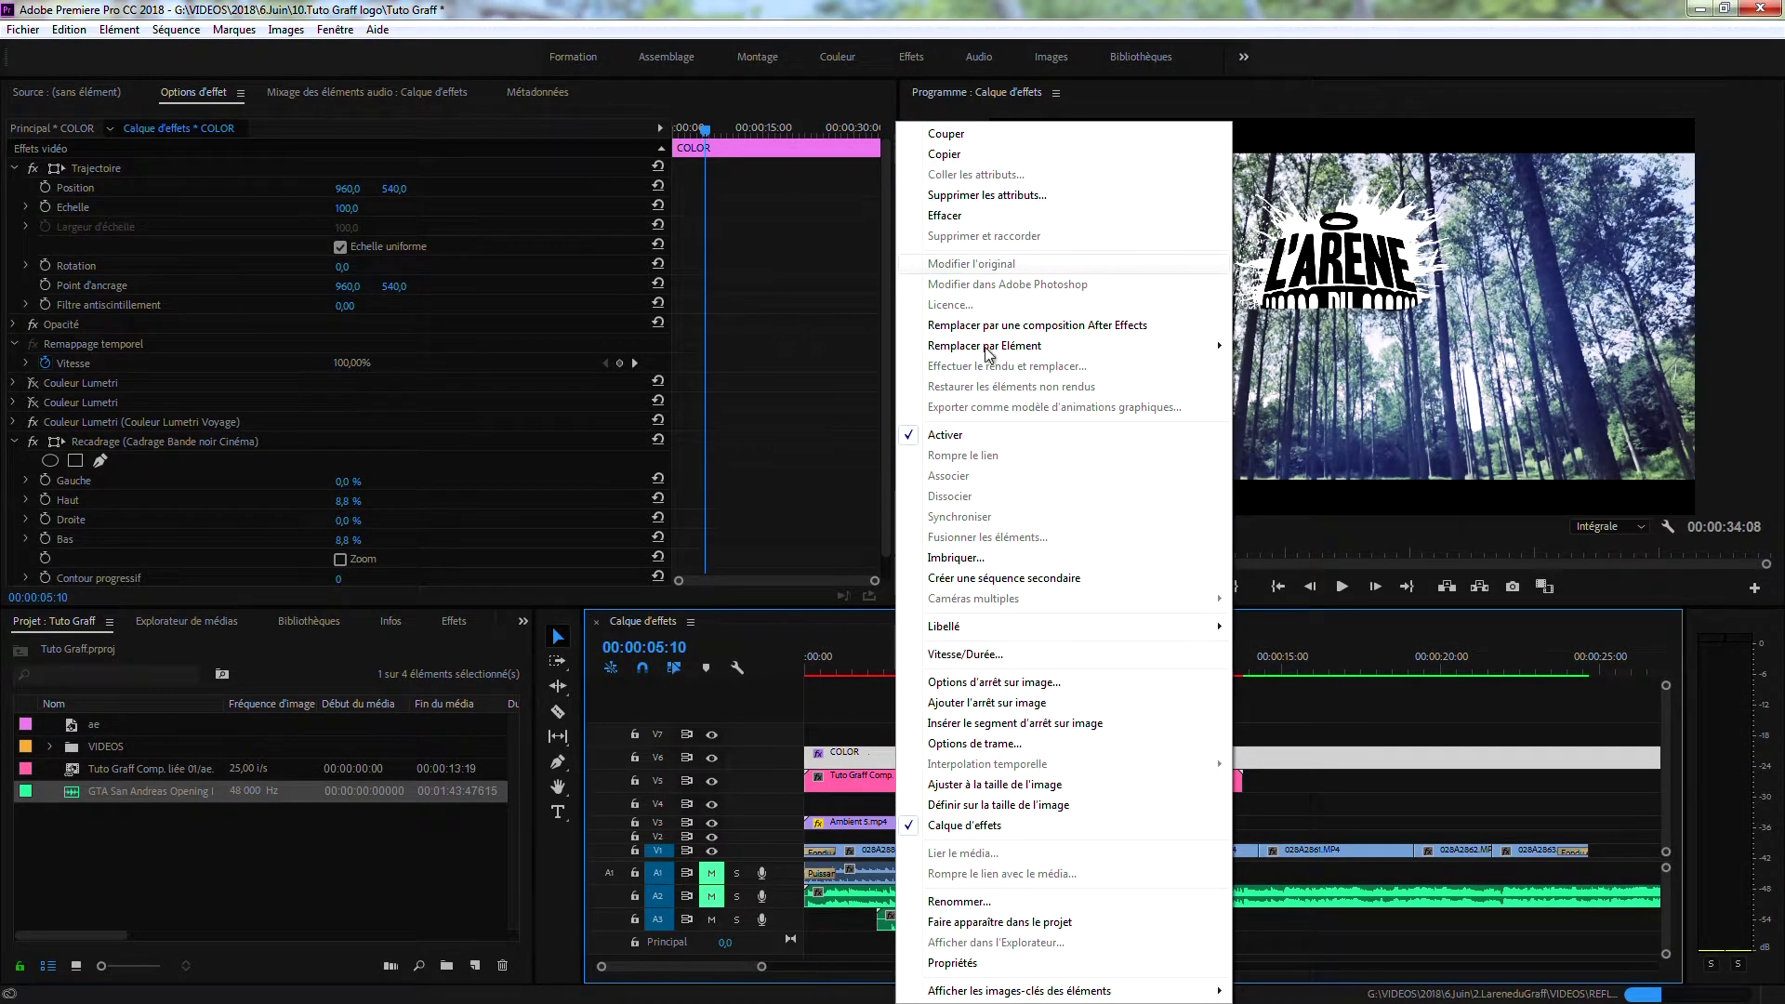
pyautogui.click(876, 712)
# Step: Open the Tuto Graff Comp. liée 01 clip's original composition in After Effects, collapse the logo layer's properties, and return to Premiere Pro
pyautogui.rightClick(887, 771)
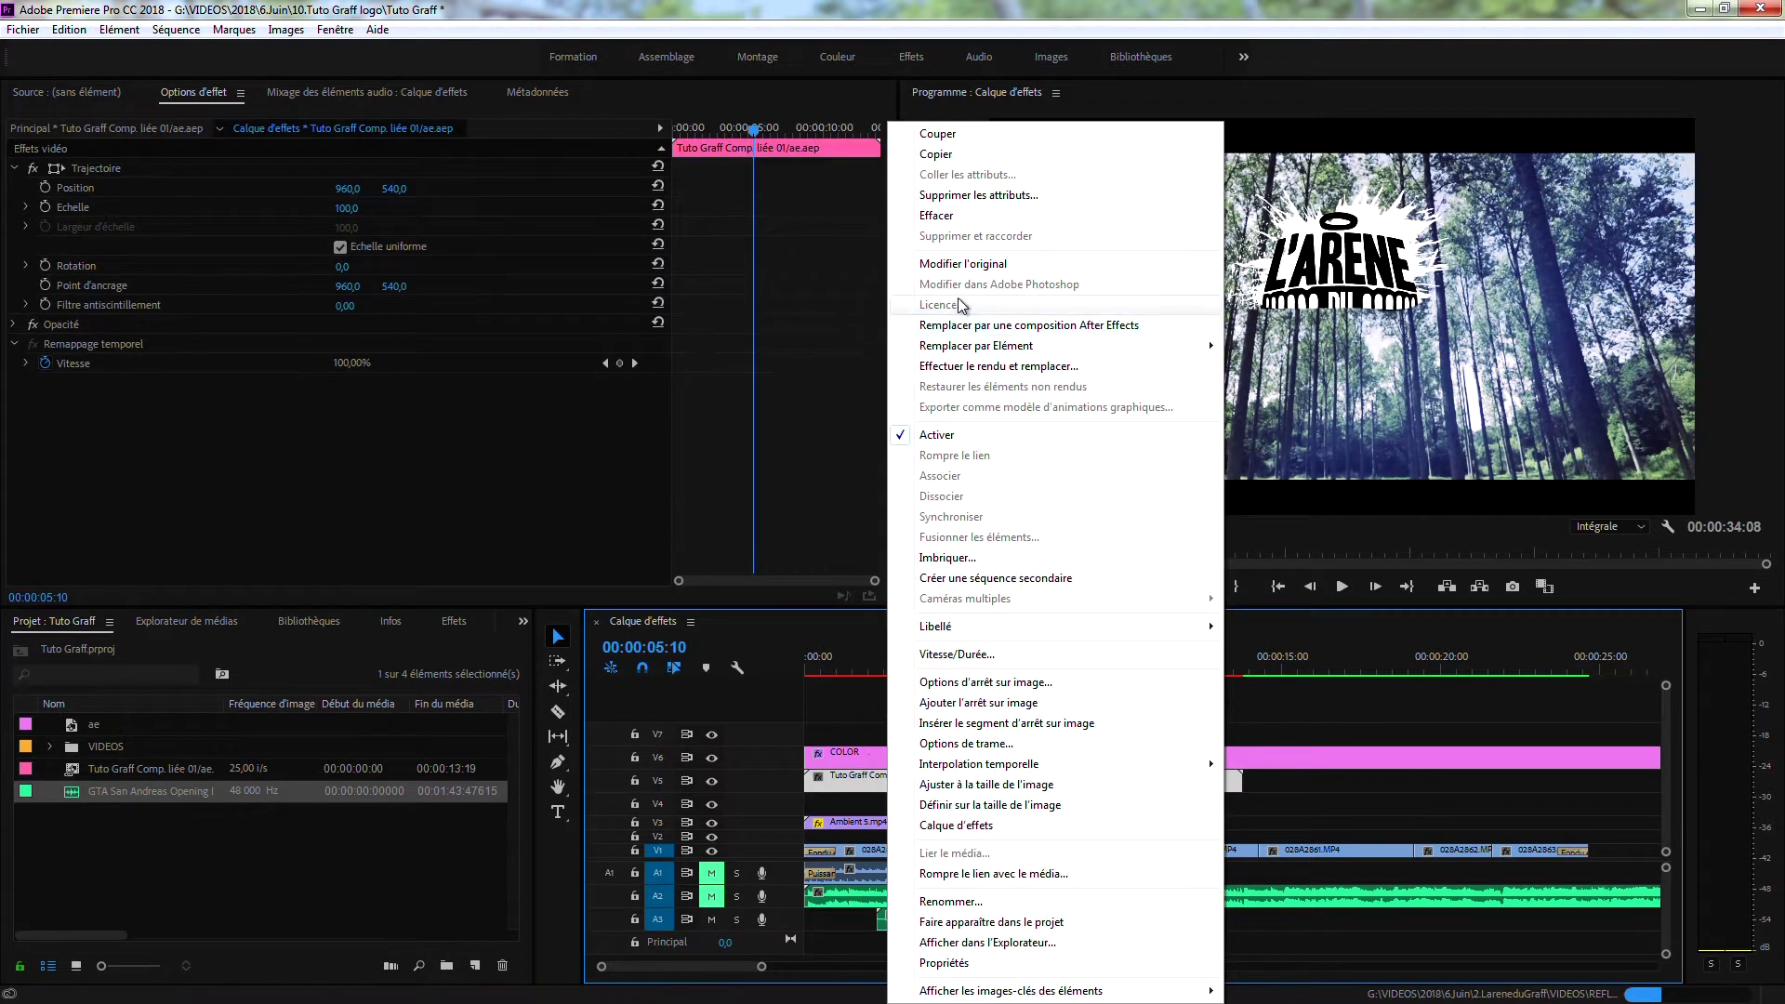
pyautogui.click(963, 269)
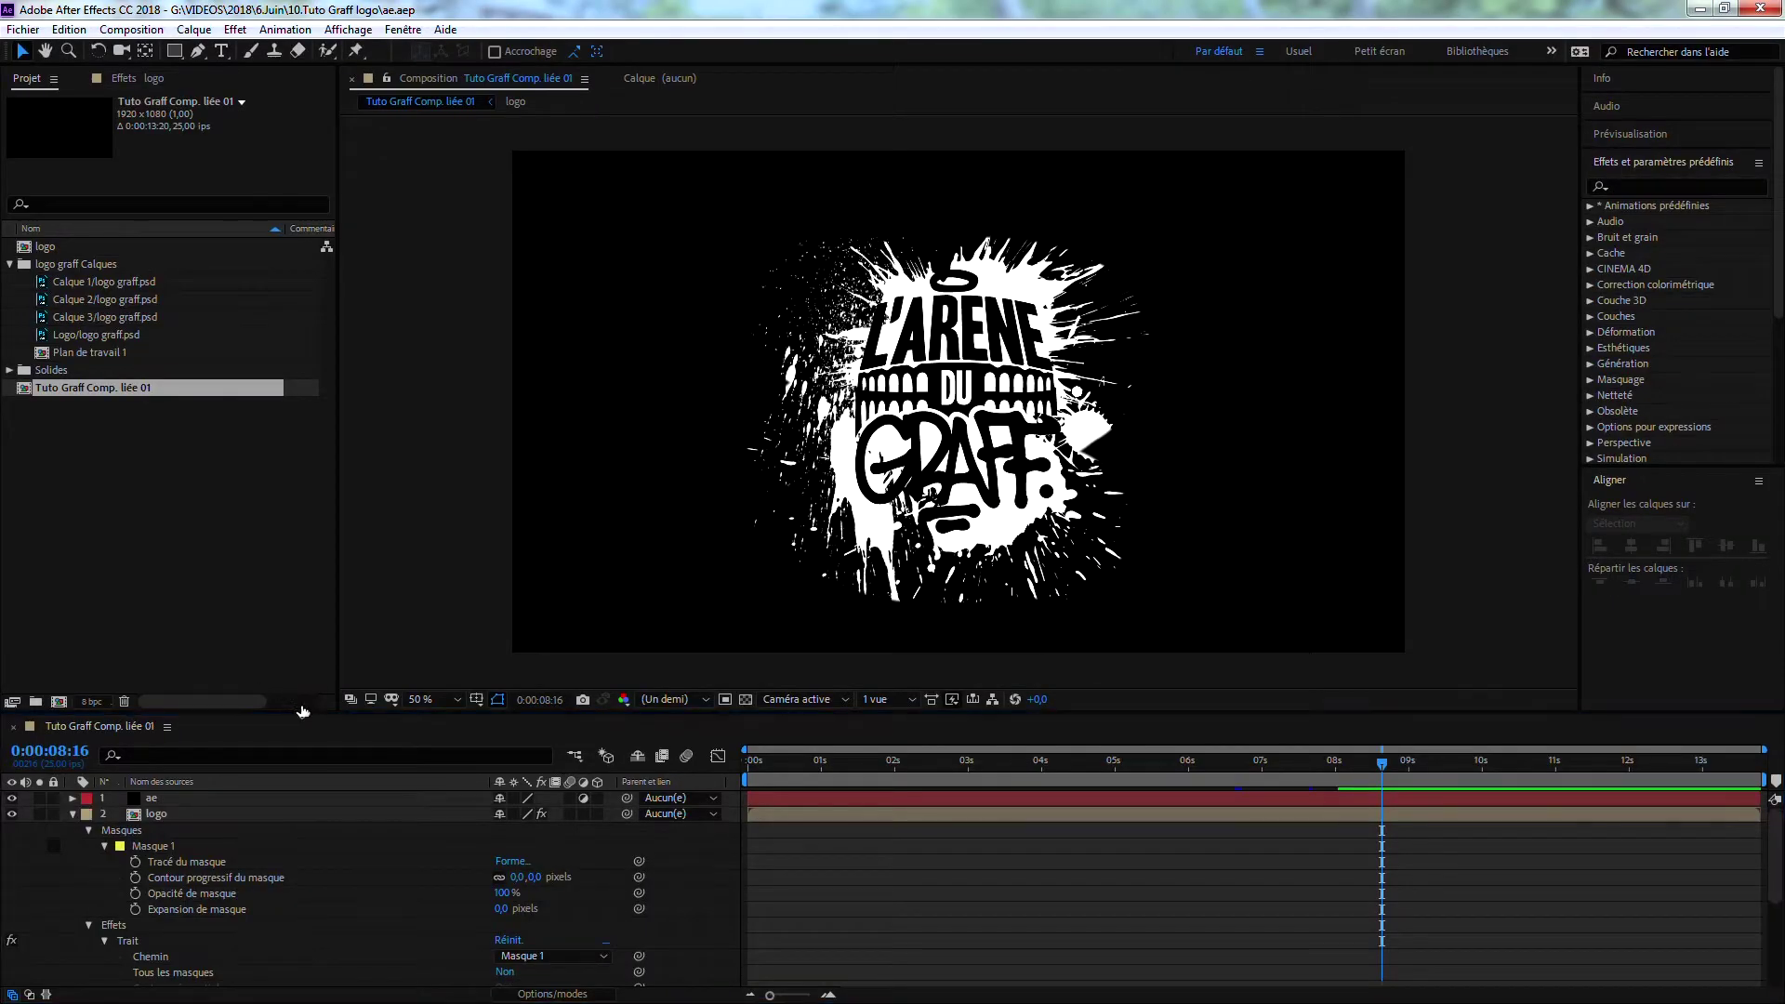
pyautogui.click(73, 814)
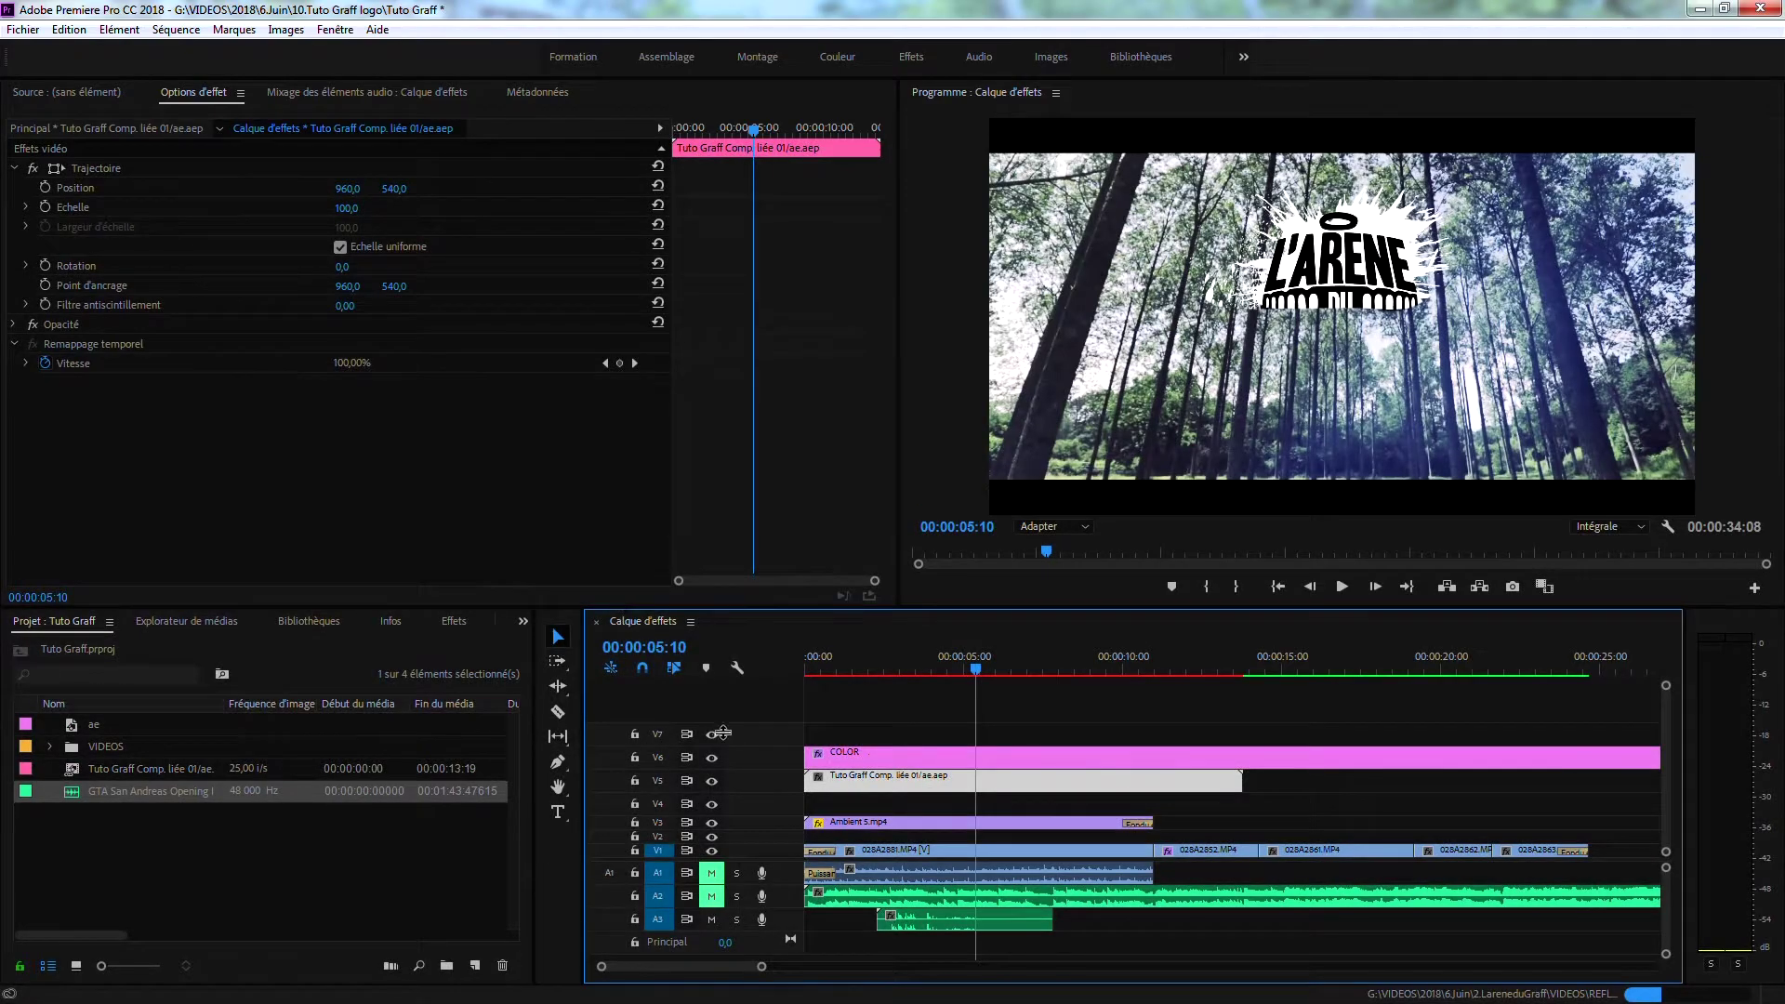
# Step: Try to shift the music clip on A3 slightly earlier
pyautogui.click(934, 925)
pyautogui.moveTo(932, 925); pyautogui.dragTo(922, 925)
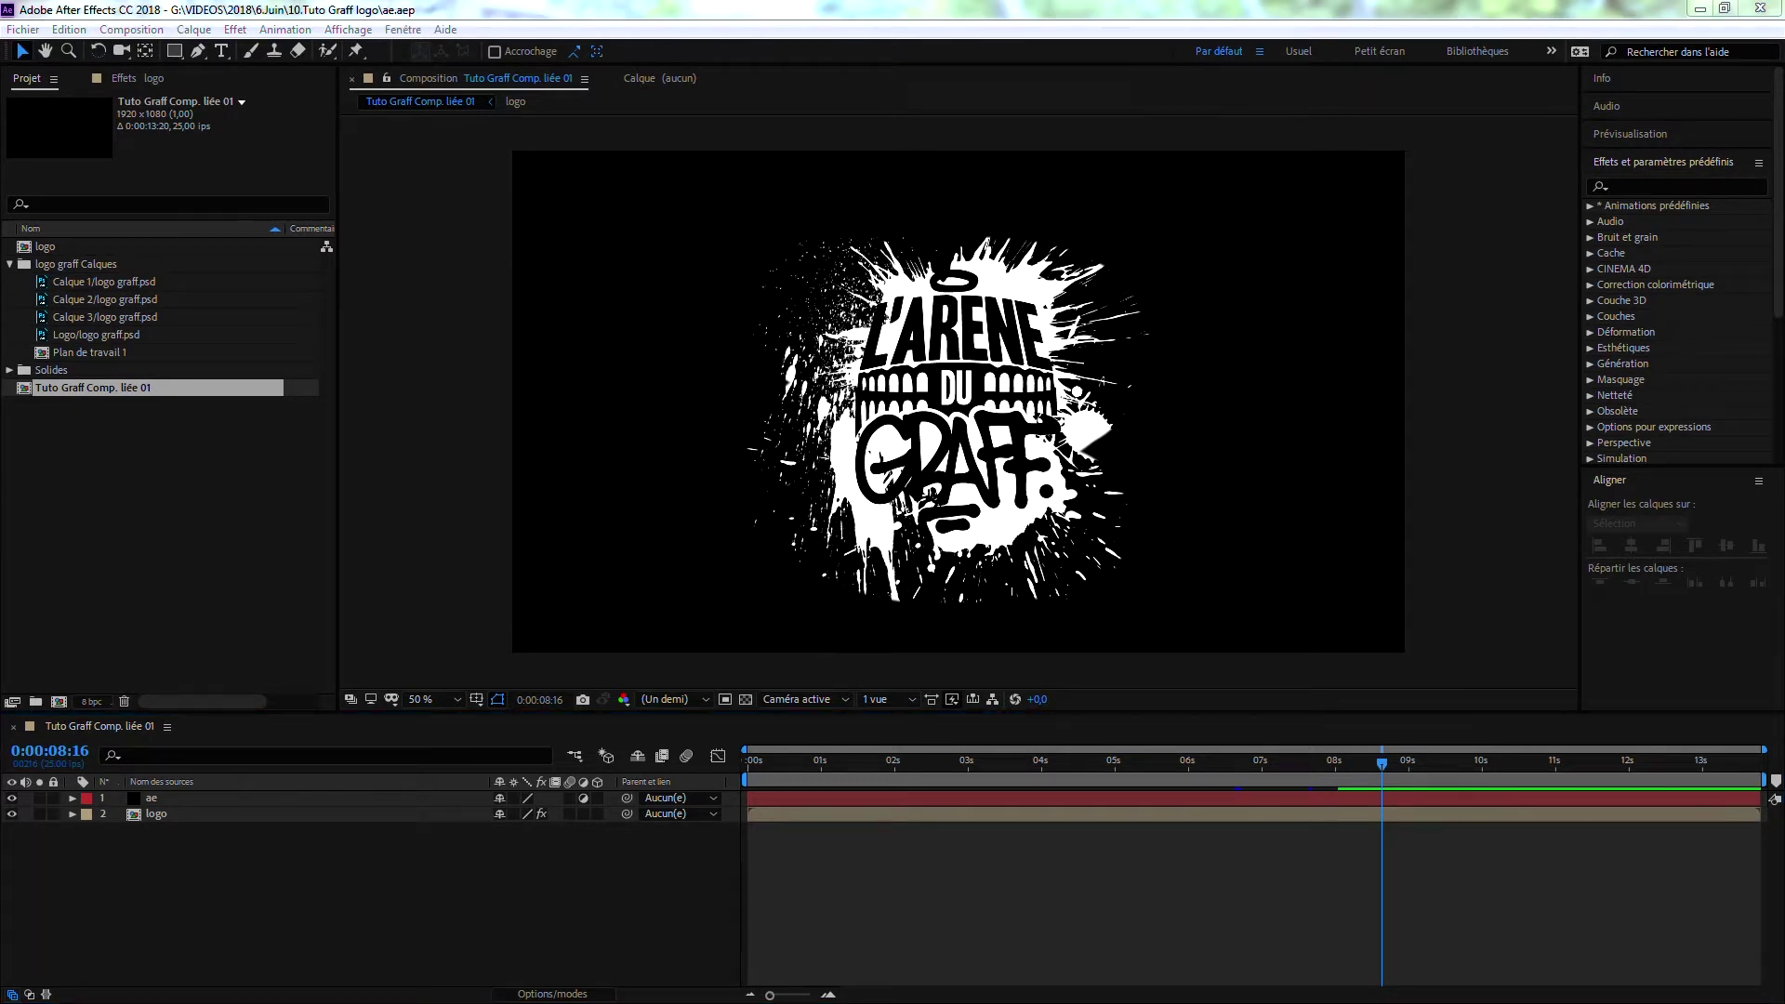
# Step: In After Effects, move the second Début keyframe of the logo layer's Trait effect earlier to about 6:22 and scrub past it
pyautogui.click(1307, 757)
pyautogui.click(69, 815)
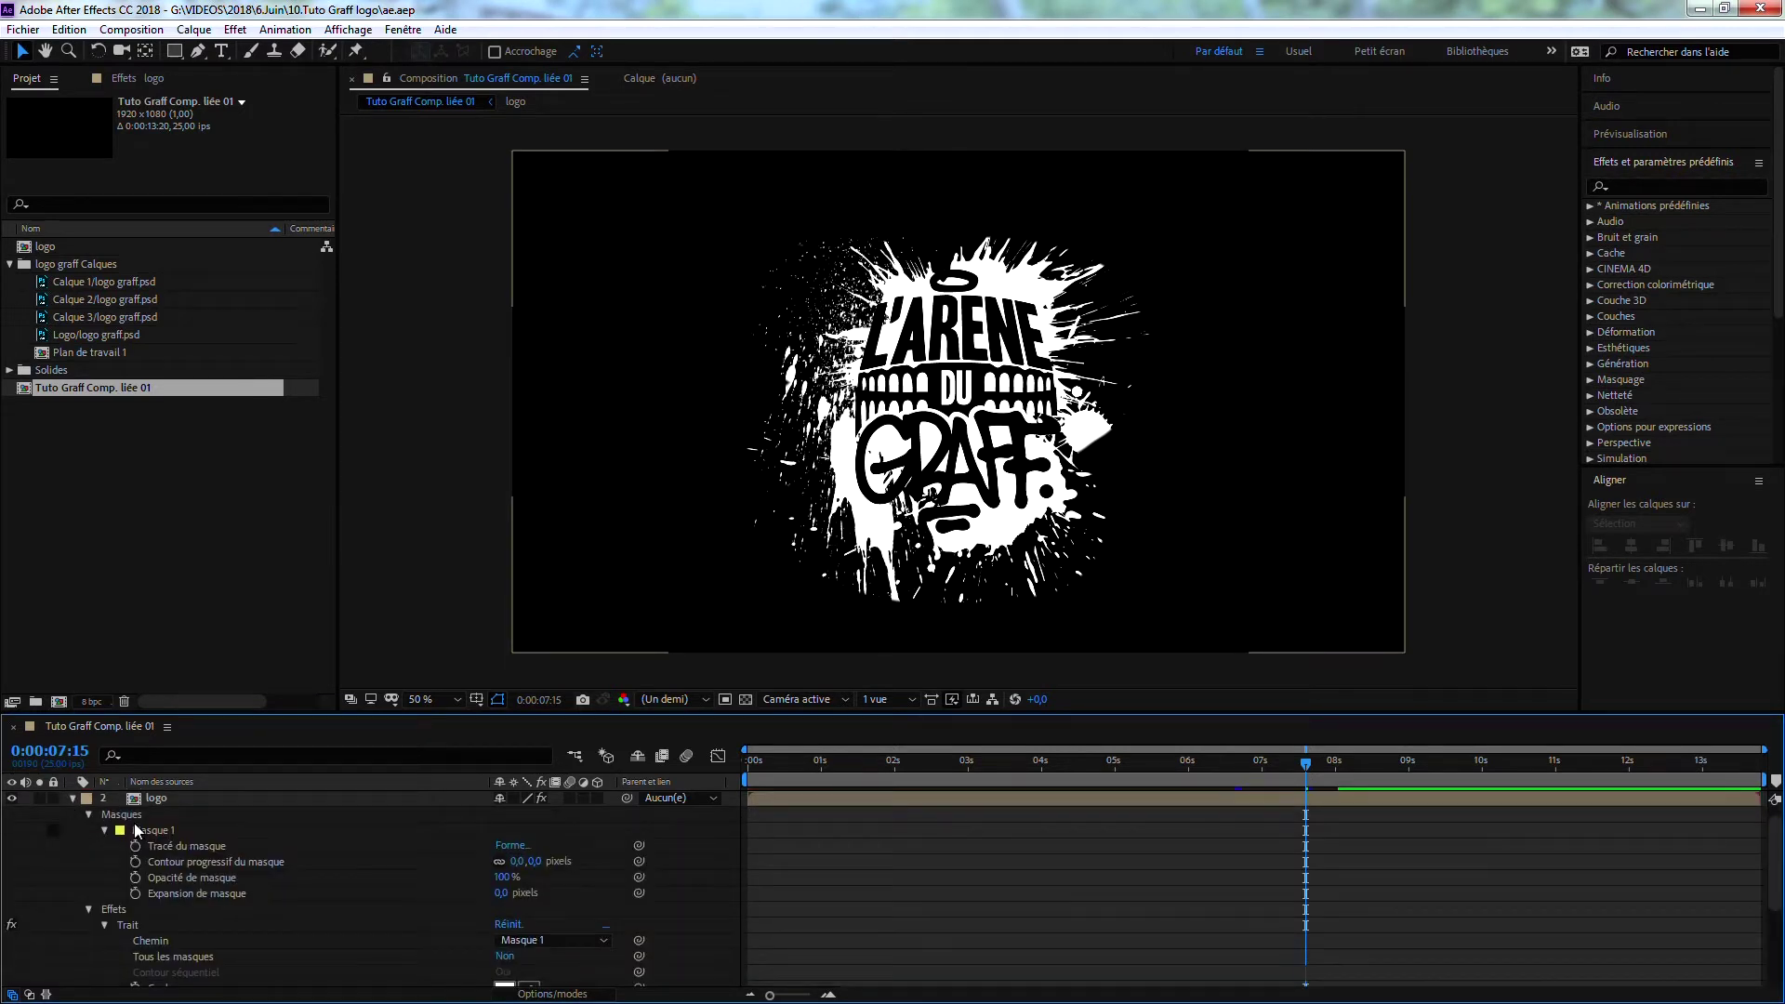
pyautogui.click(1298, 763)
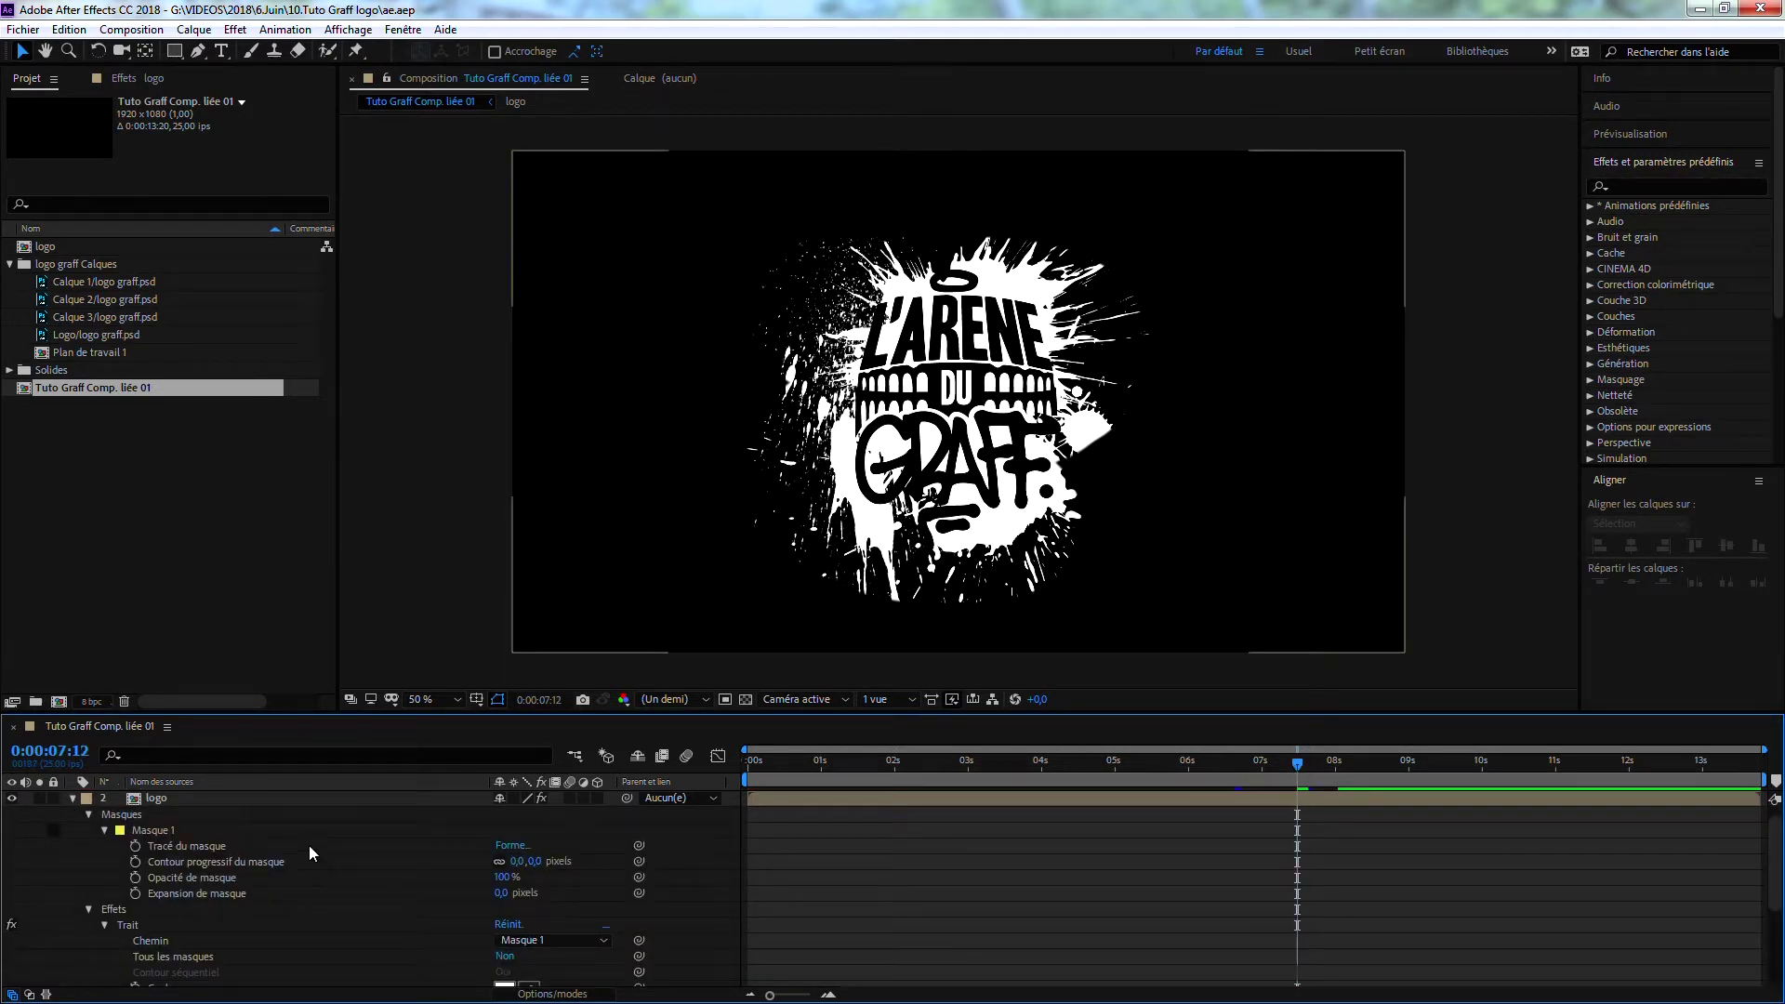
pyautogui.click(108, 830)
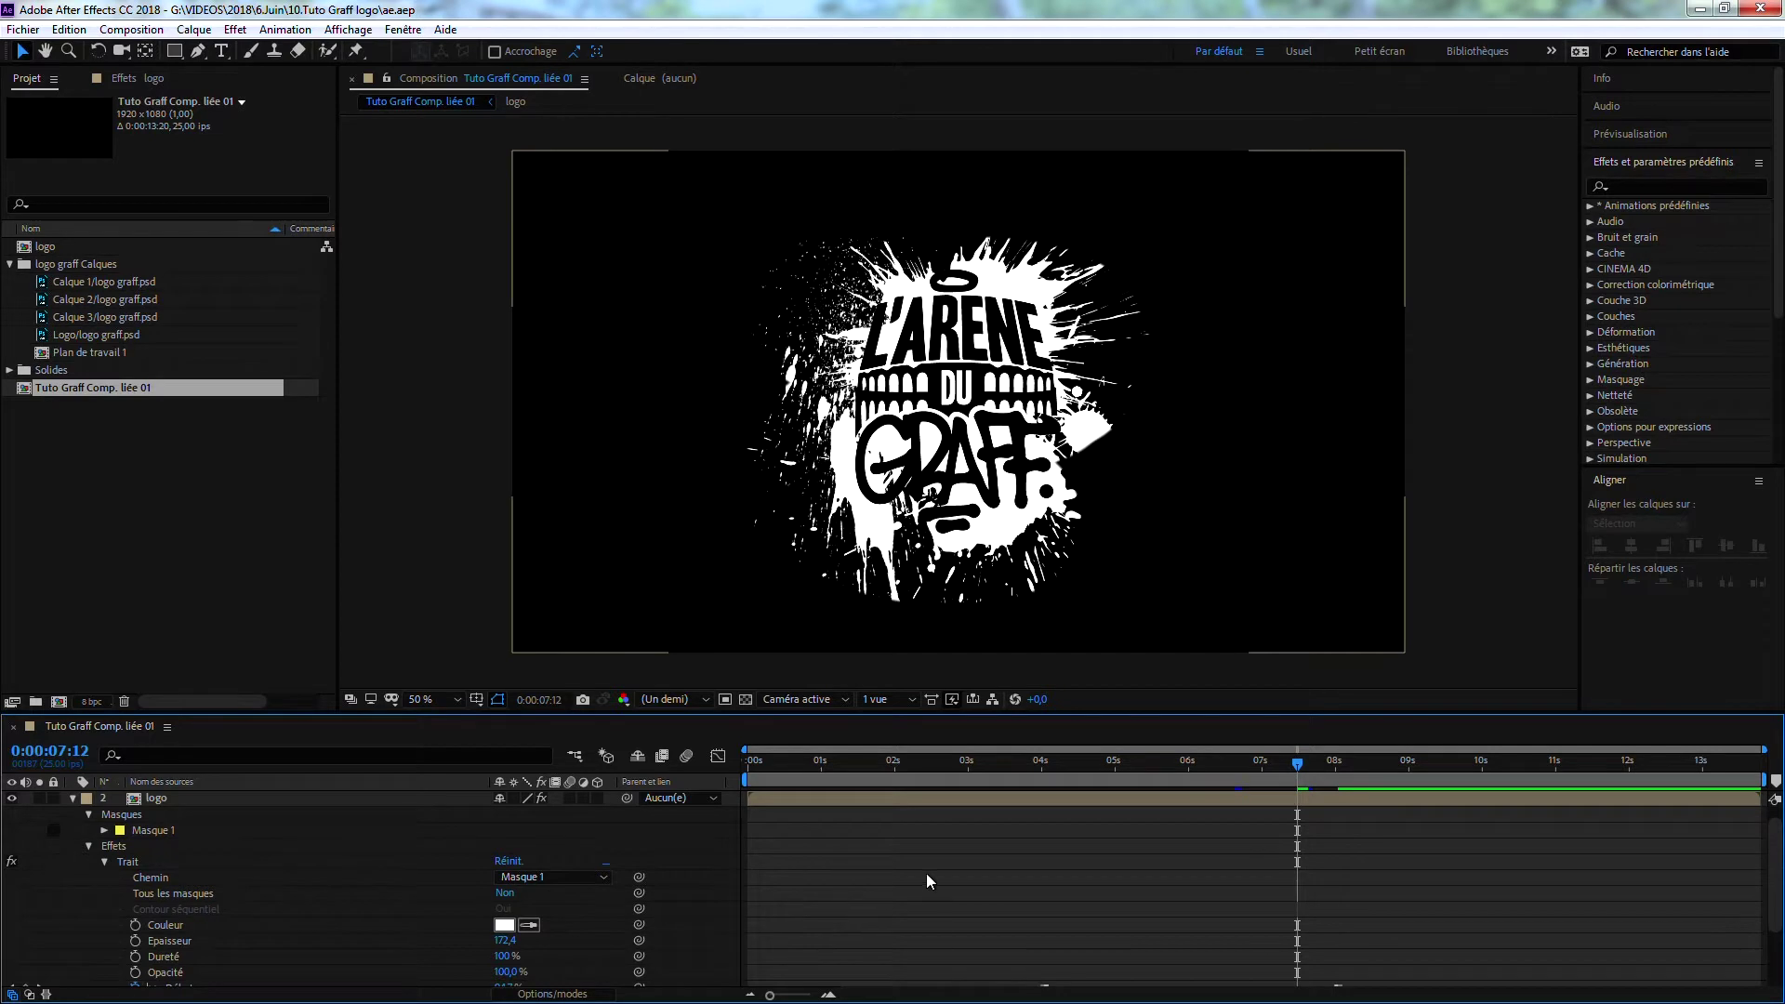
pyautogui.scroll(-3, 1022, 865)
pyautogui.moveTo(1337, 898); pyautogui.dragTo(1253, 896)
pyautogui.moveTo(1209, 760)
pyautogui.mouseDown()
pyautogui.moveTo(1060, 761)
pyautogui.moveTo(1296, 768)
pyautogui.mouseUp()
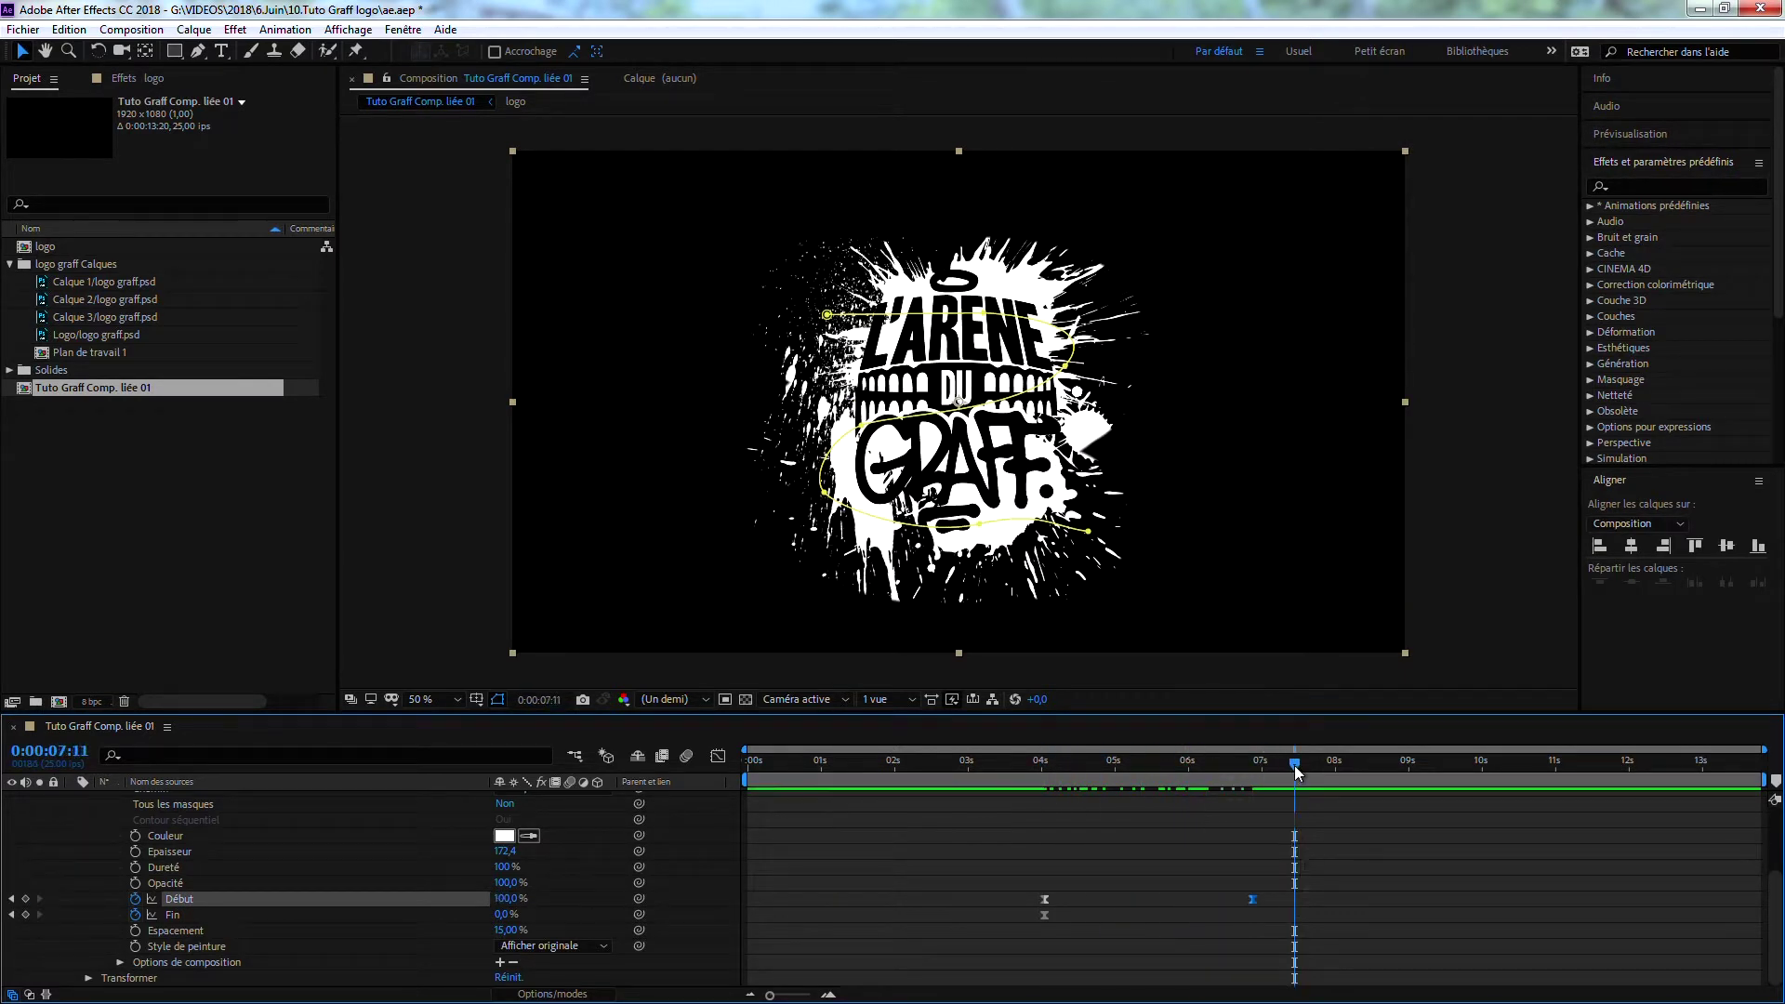
# Step: Set the contour progressif of the logo layer's Masque 1 to 314 pixels and scrub through the logo reveal
pyautogui.scroll(3, 1237, 790)
pyautogui.click(246, 870)
pyautogui.scroll(1, 148, 882)
pyautogui.click(105, 846)
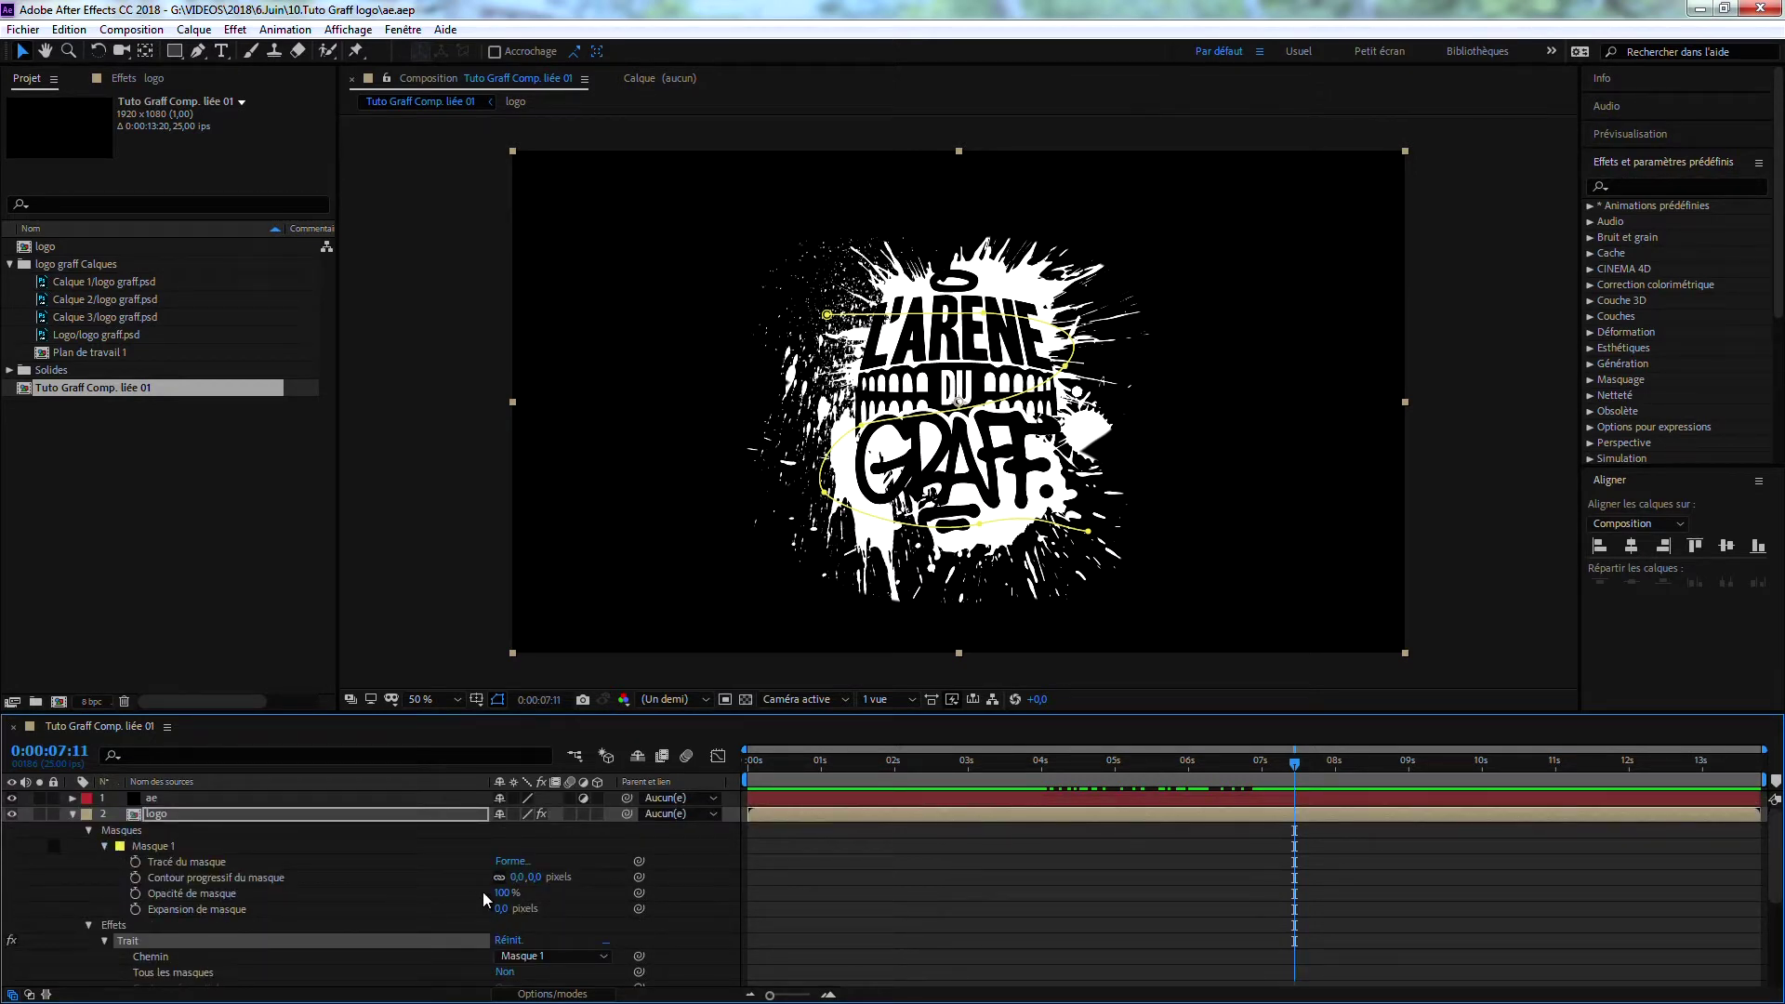
pyautogui.moveTo(519, 881); pyautogui.dragTo(571, 761)
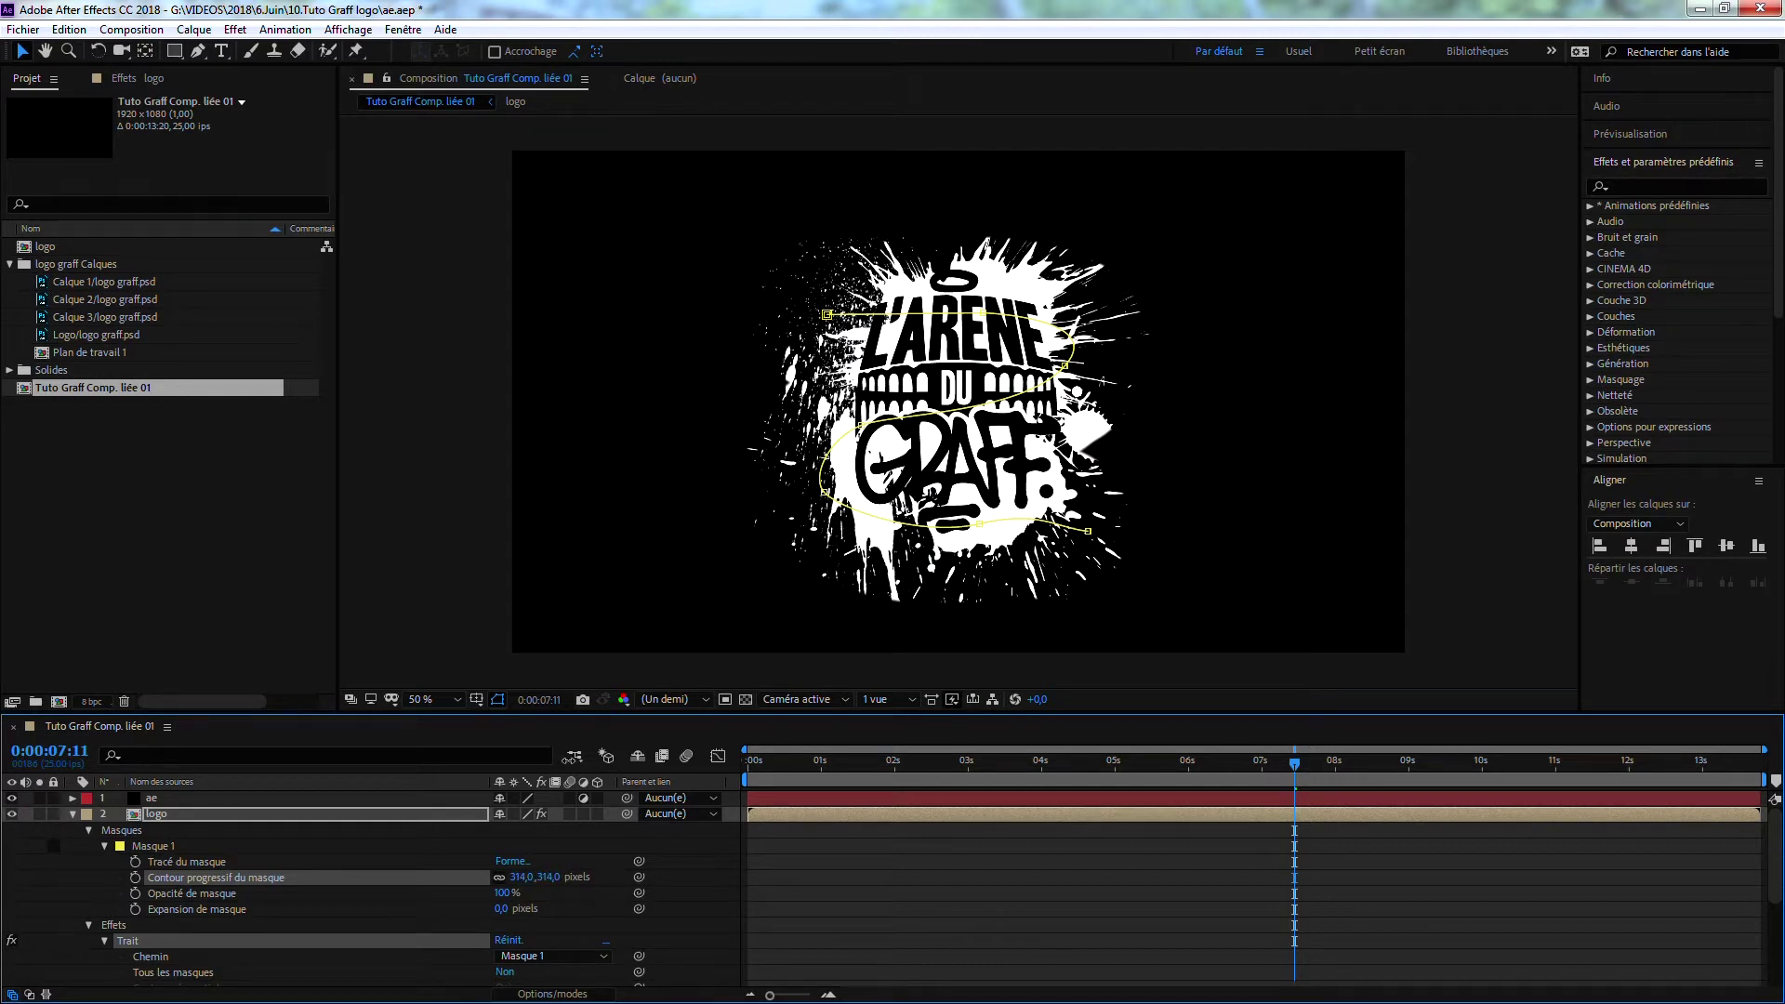
pyautogui.moveTo(1061, 766); pyautogui.dragTo(1273, 778)
pyautogui.click(1074, 784)
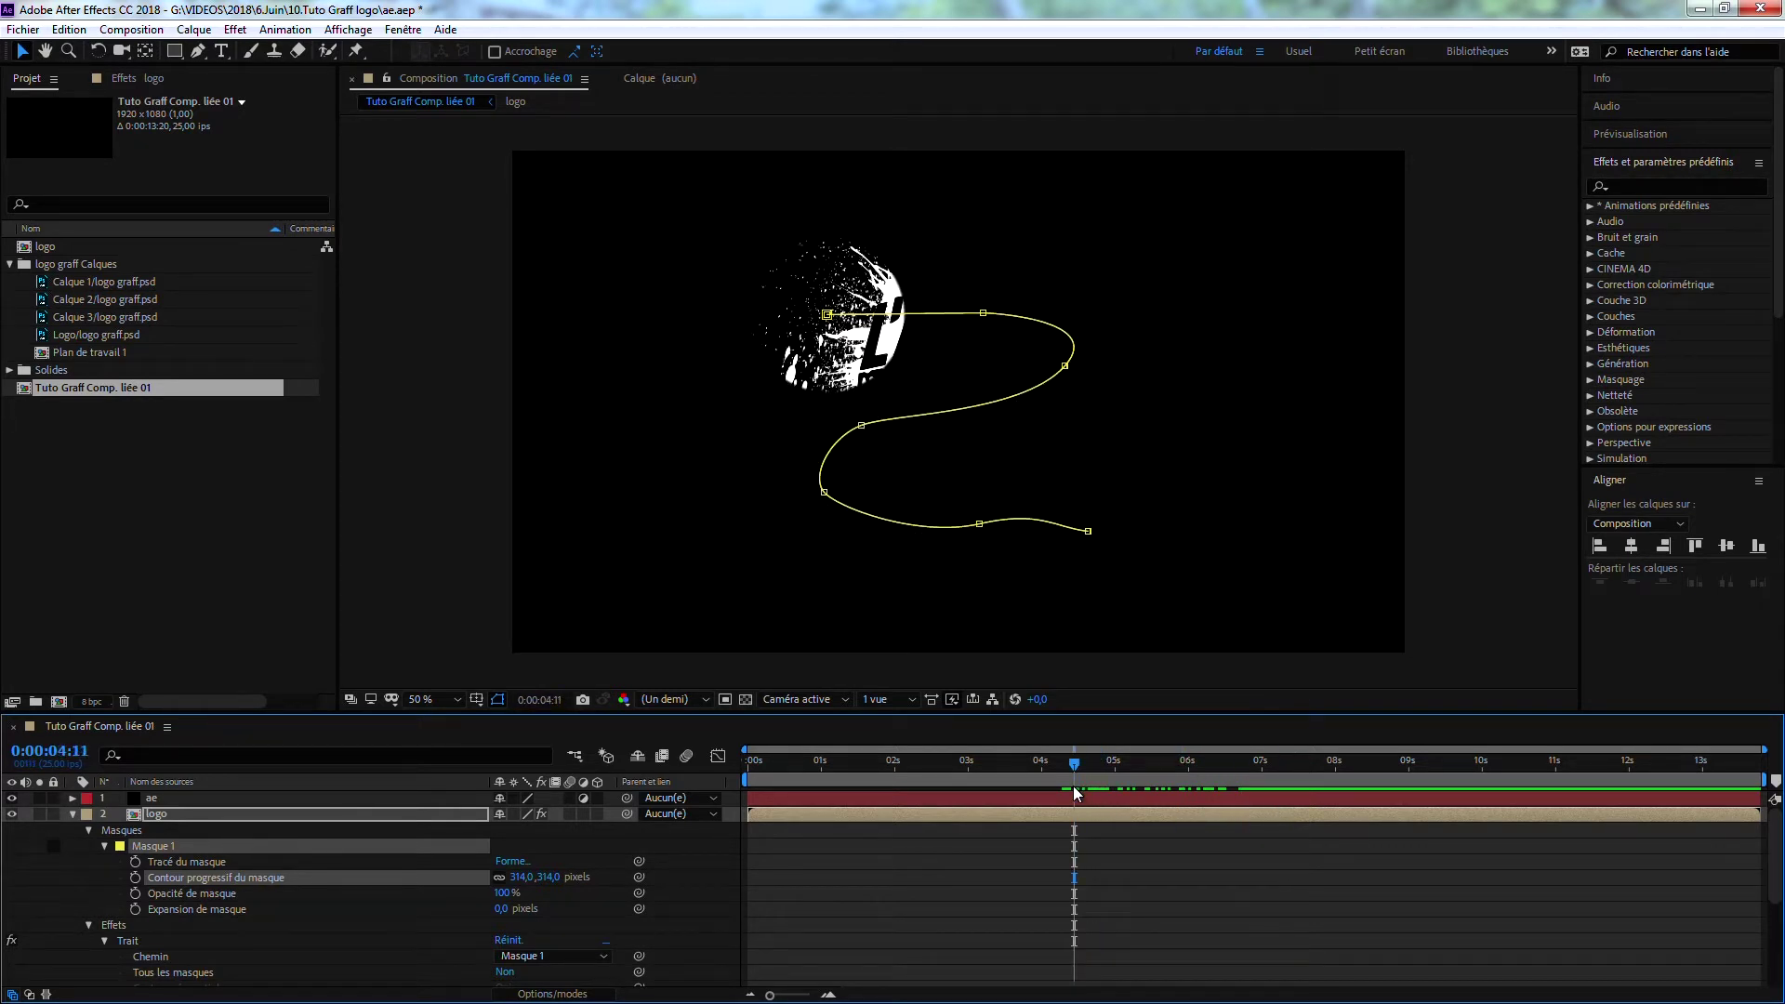
pyautogui.click(1253, 764)
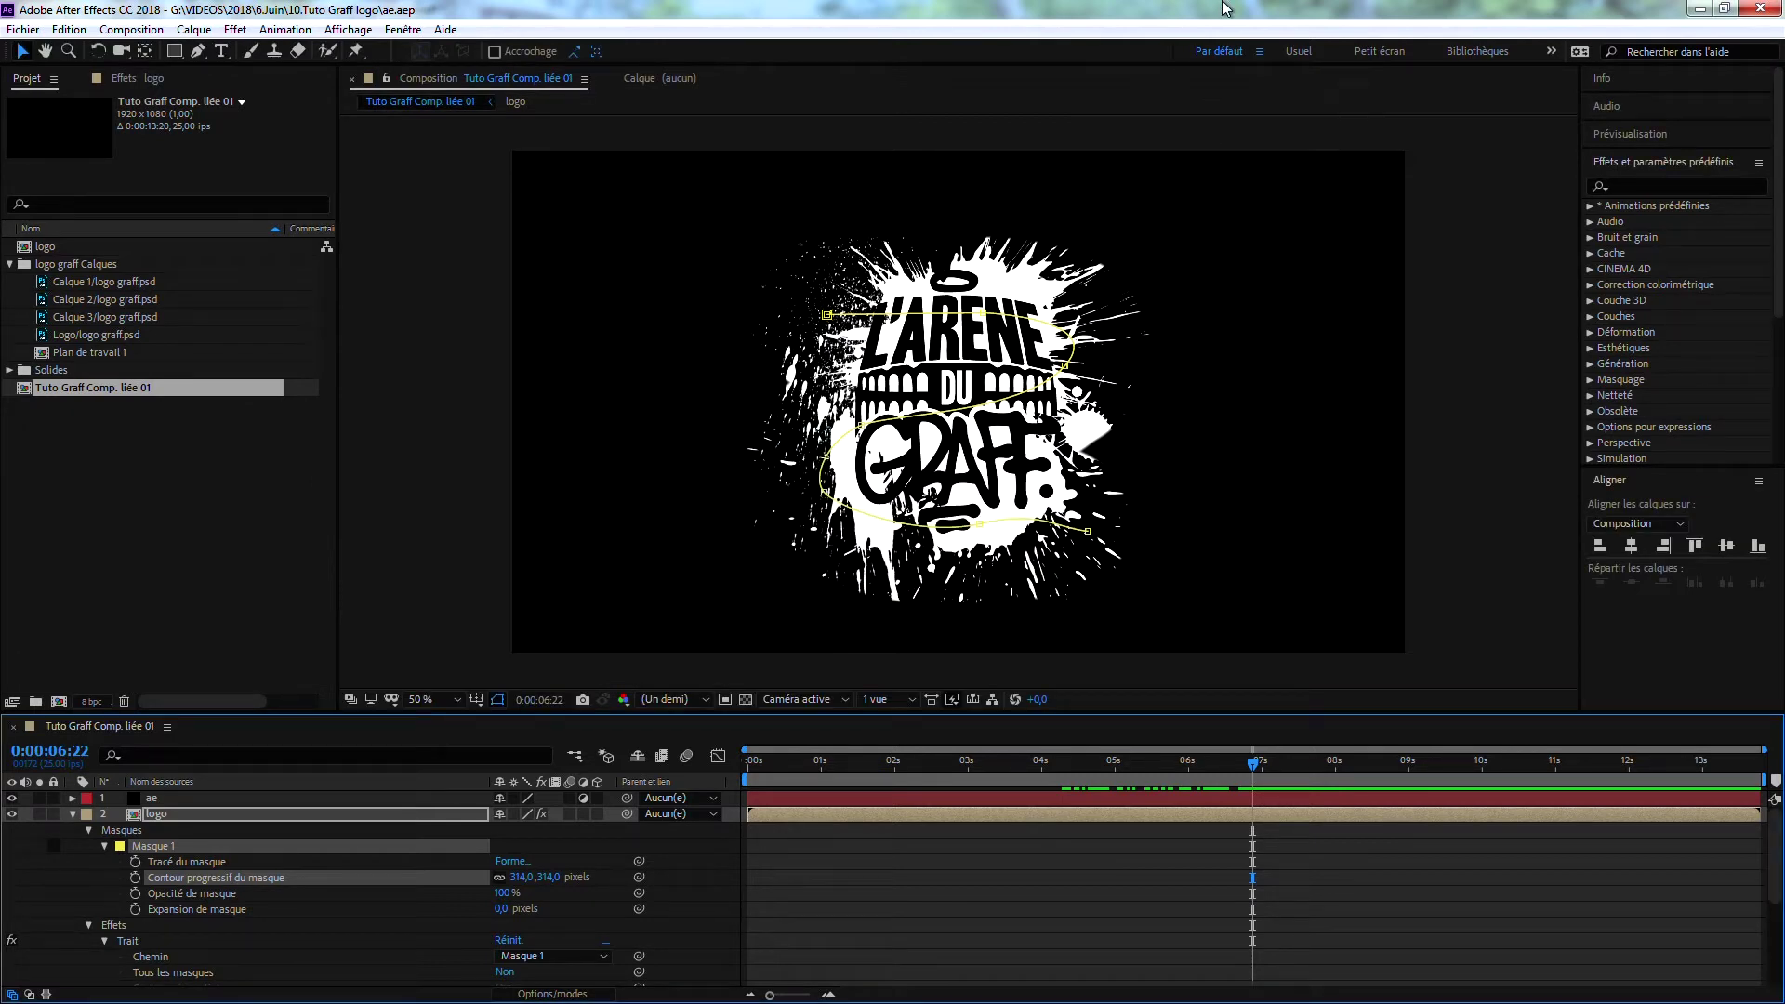
# Step: Return to Premiere Pro, render the sequence preview, and scrub the logo reveal up to 8 seconds
pyautogui.click(1770, 10)
pyautogui.click(972, 668)
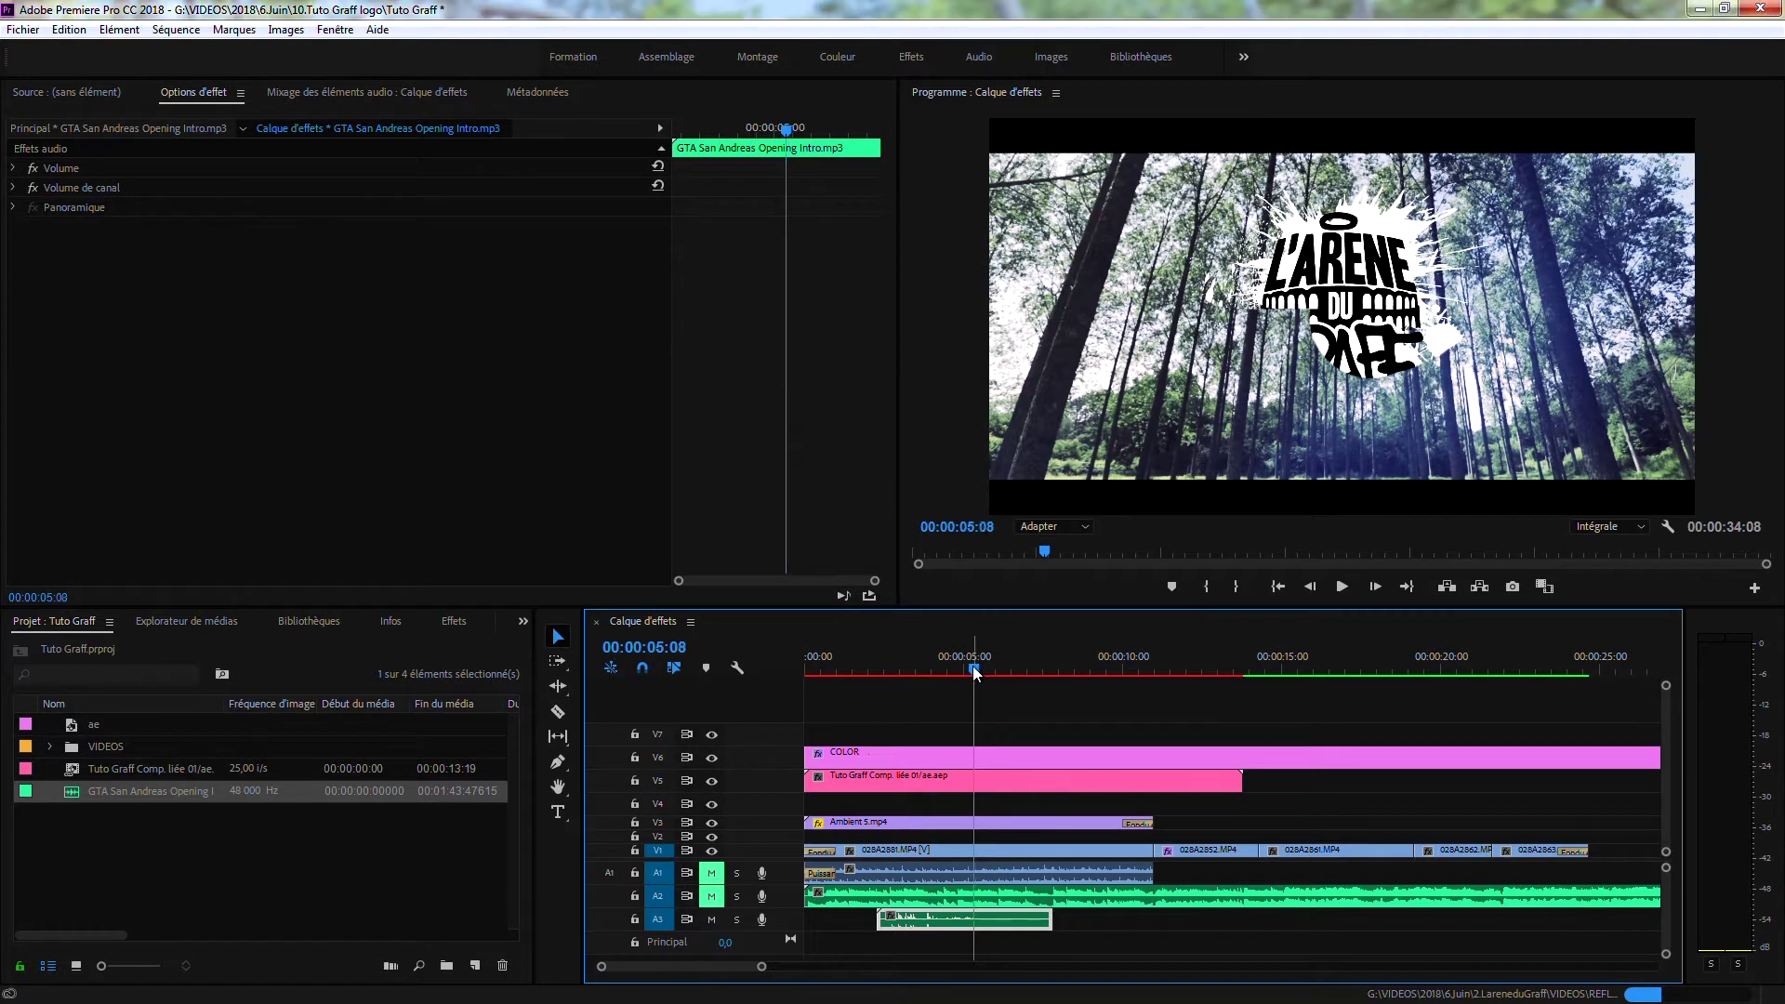
pyautogui.click(1038, 760)
pyautogui.click(176, 28)
pyautogui.click(200, 99)
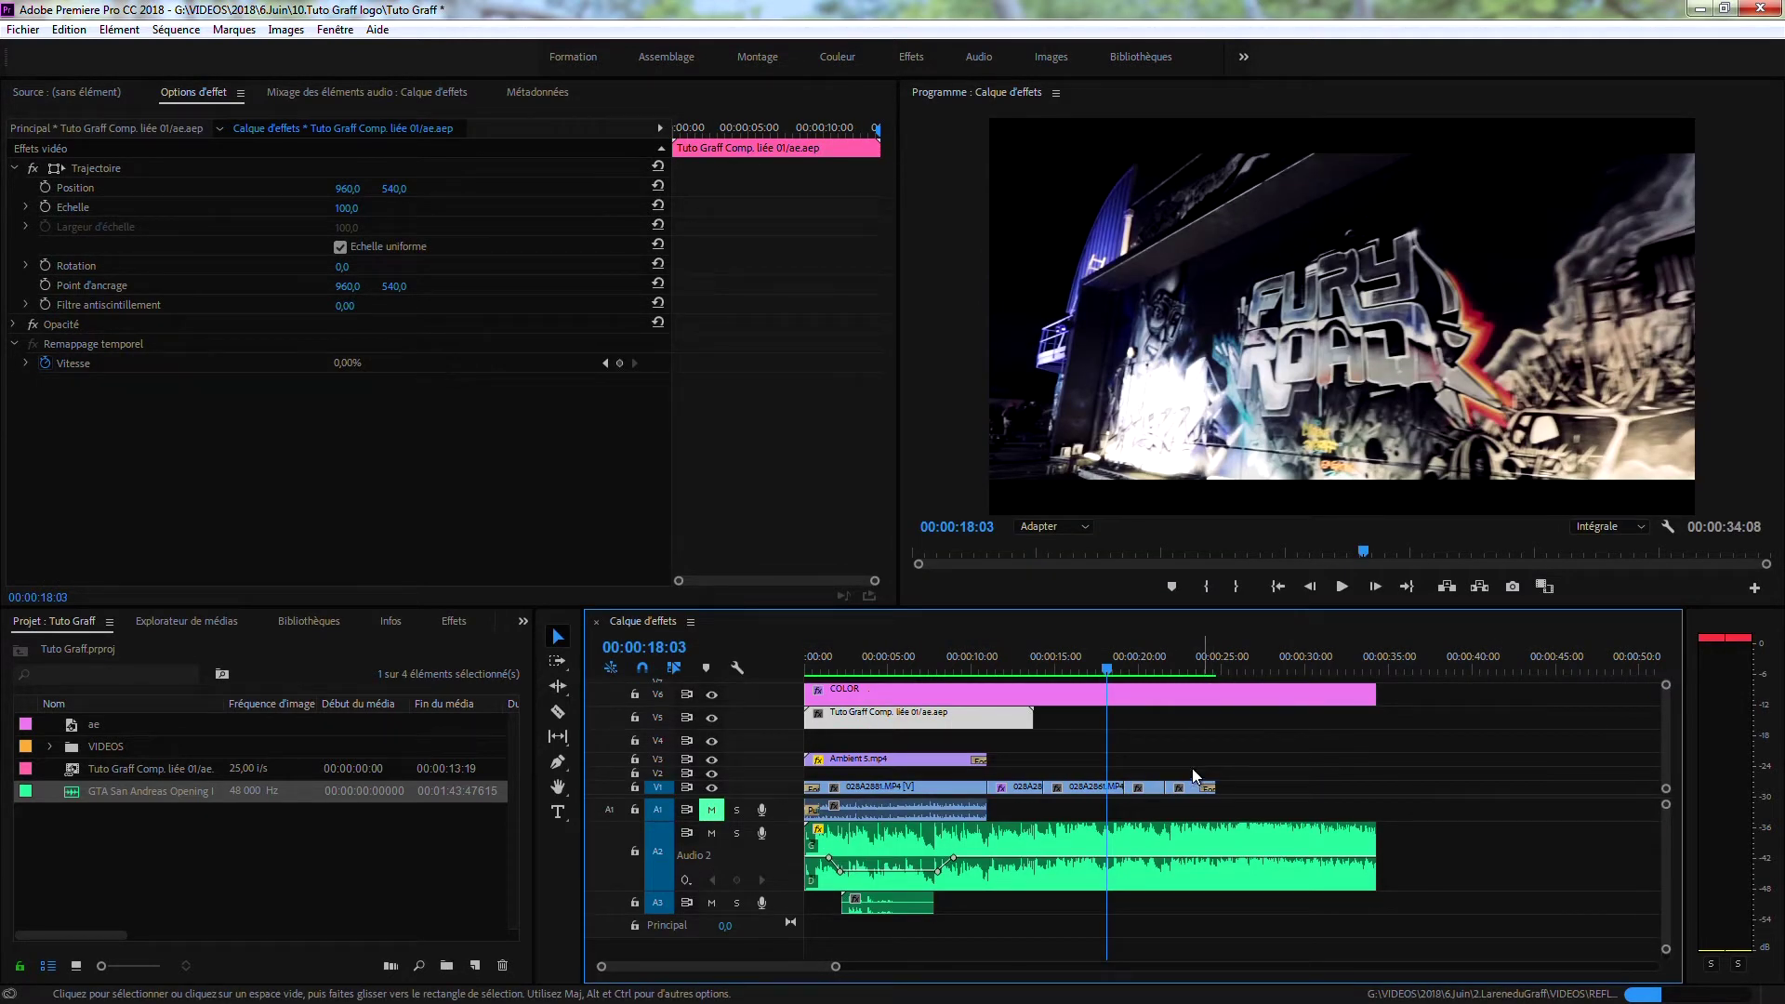
pyautogui.moveTo(872, 666); pyautogui.dragTo(937, 696)
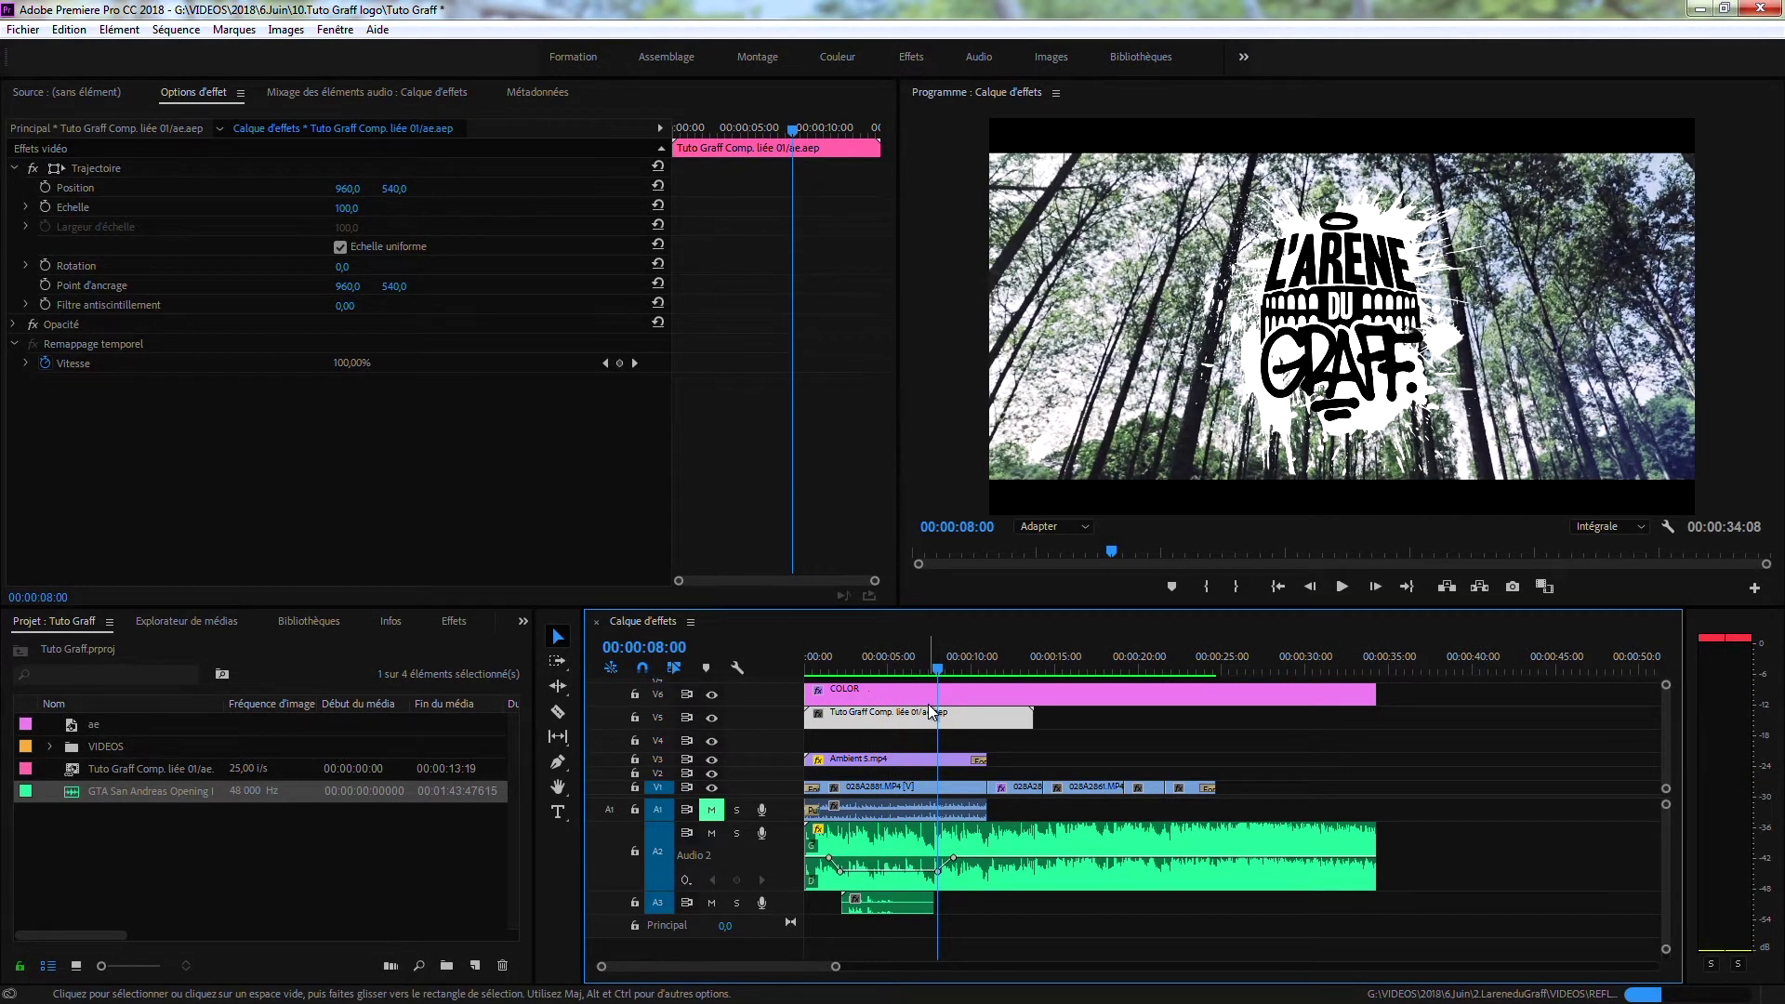